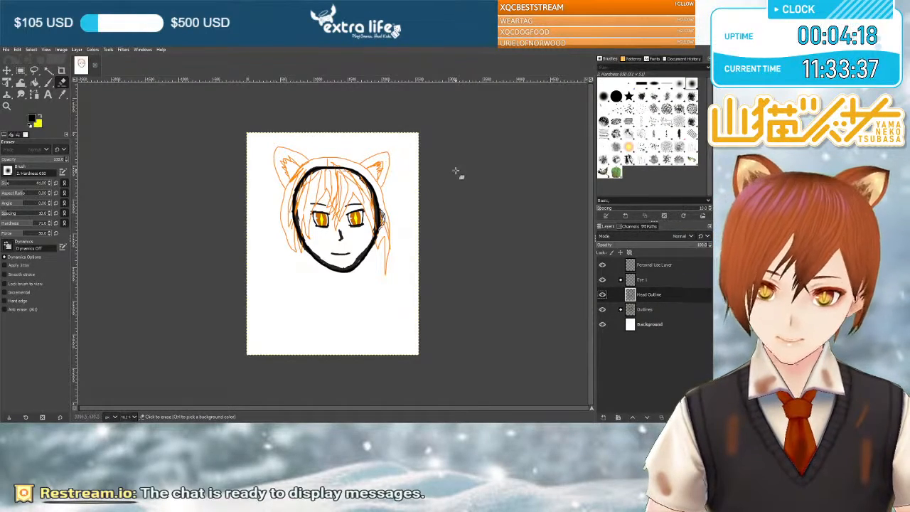
Expand the Eye 1 layer group and hide the Outlines sketch group.
{"action": "scroll", "coordinate": [449, 174], "scroll_direction": "up", "scroll_amount": 1}
{"action": "scroll", "coordinate": [436, 180], "scroll_direction": "up", "scroll_amount": 1}
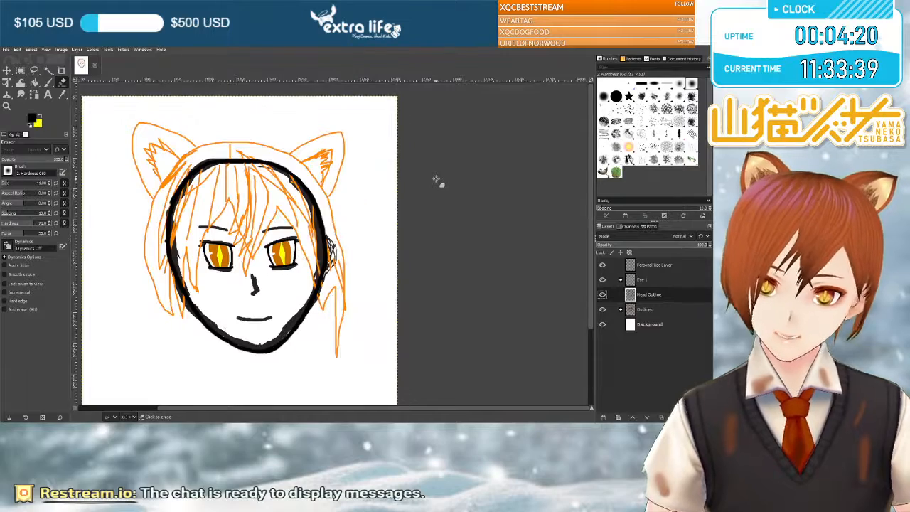
{"action": "left_click_drag", "start_coordinate": [454, 407], "coordinate": [401, 409]}
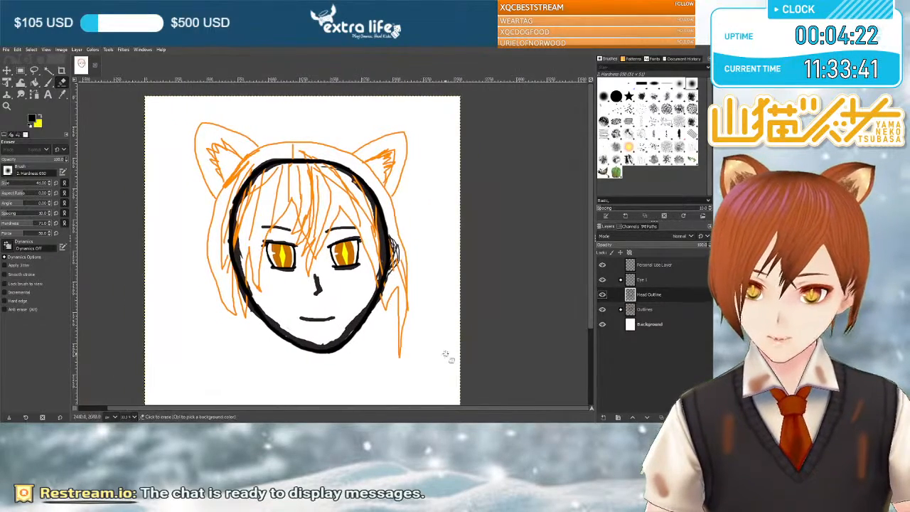
{"action": "scroll", "coordinate": [457, 328], "scroll_direction": "up", "scroll_amount": 1}
{"action": "scroll", "coordinate": [451, 373], "scroll_direction": "down", "scroll_amount": 1}
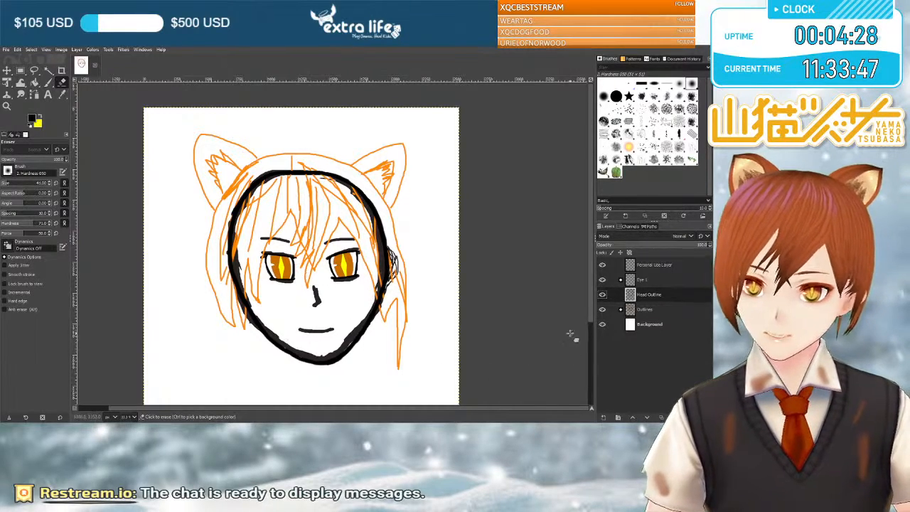
{"action": "left_click", "coordinate": [648, 280]}
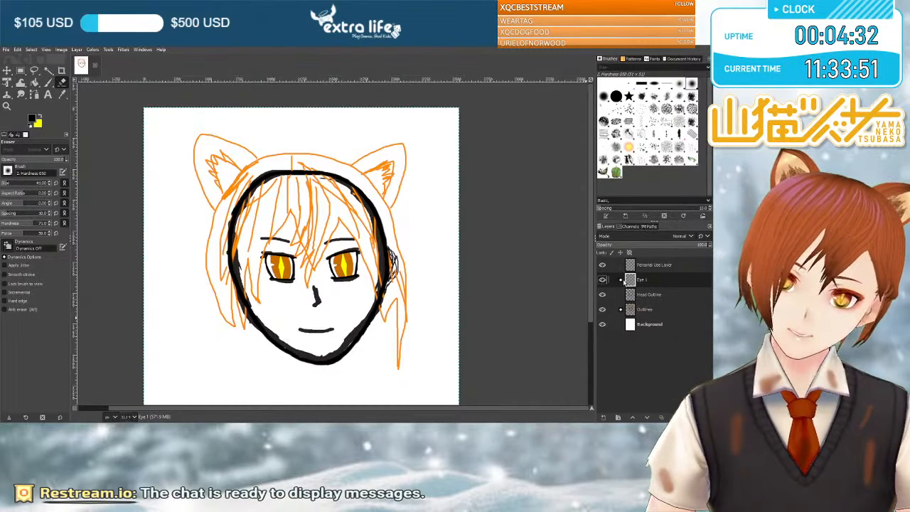
{"action": "left_click", "coordinate": [621, 280]}
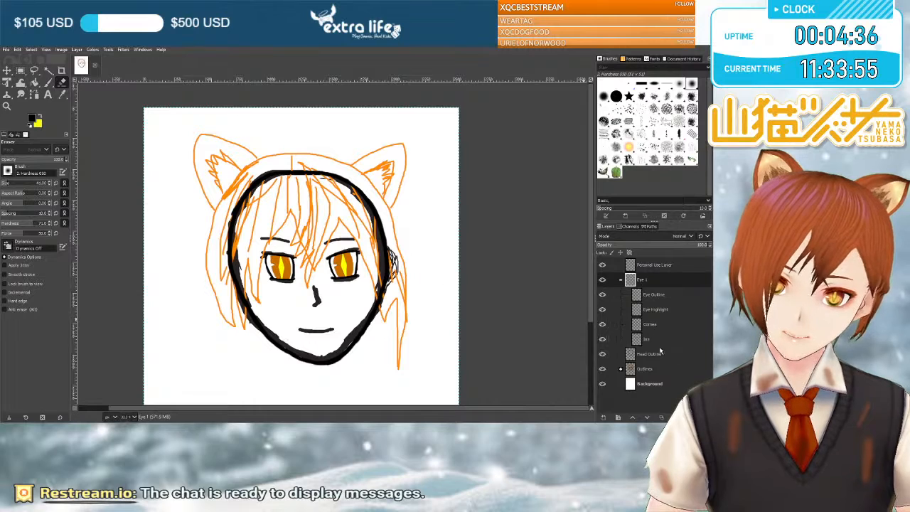
{"action": "left_click", "coordinate": [602, 368]}
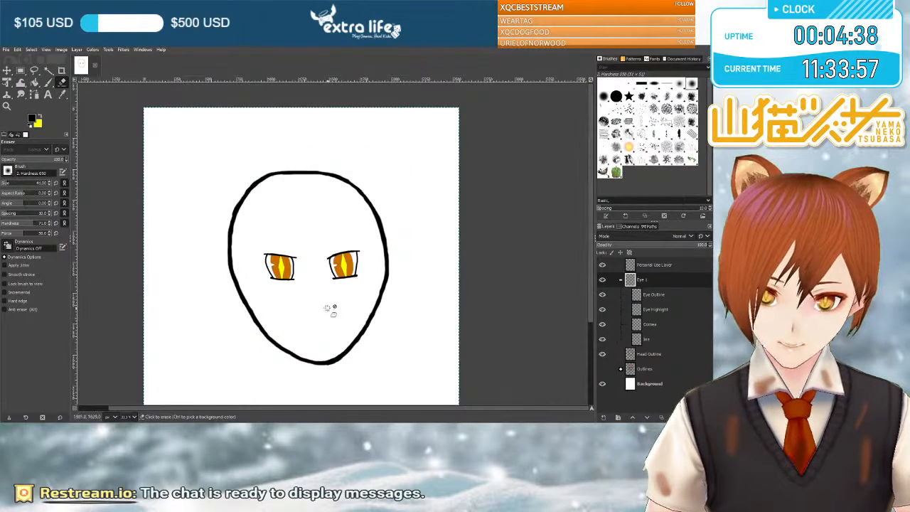
Make the Eye Outline layer active and hide the Background layer to expose the white areas in the eyes.
{"action": "left_click", "coordinate": [663, 294]}
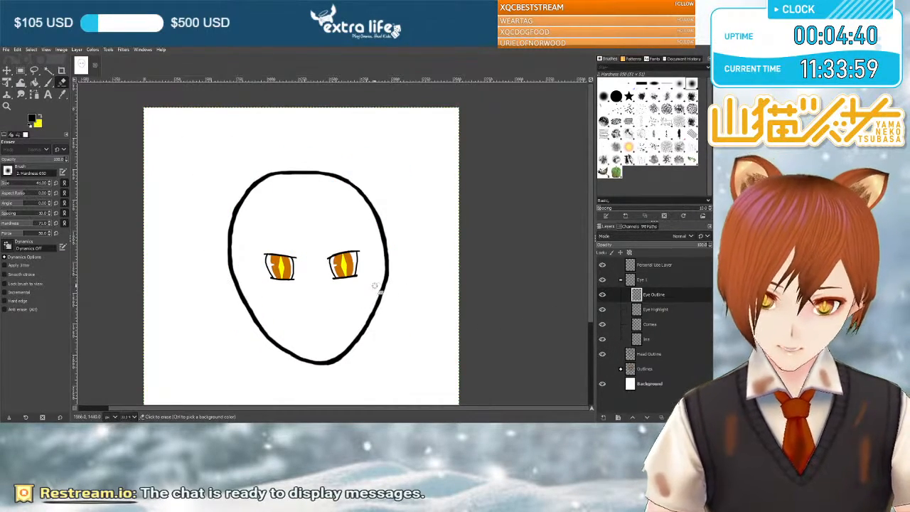
{"action": "left_click", "coordinate": [602, 383]}
{"action": "scroll", "coordinate": [360, 286], "scroll_direction": "up", "scroll_amount": 3}
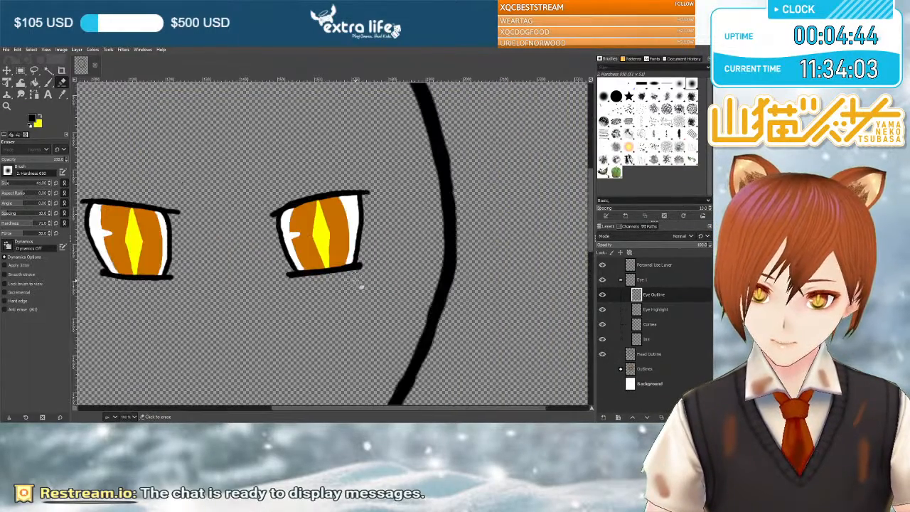
{"action": "left_click_drag", "start_coordinate": [417, 408], "coordinate": [367, 409]}
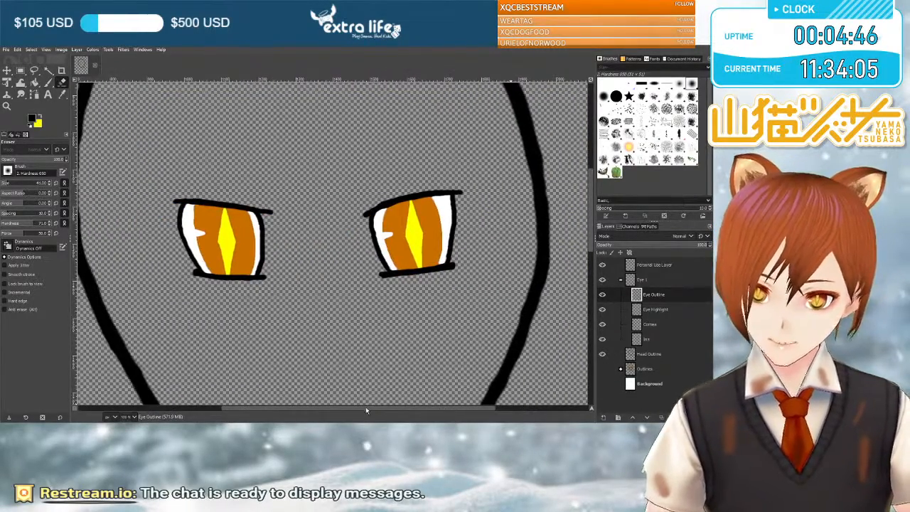
Fuzzy-select and delete the white areas beside the irises in both eyes on the Eye Outline layer.
{"action": "left_click", "coordinate": [48, 70]}
{"action": "left_click", "coordinate": [190, 234]}
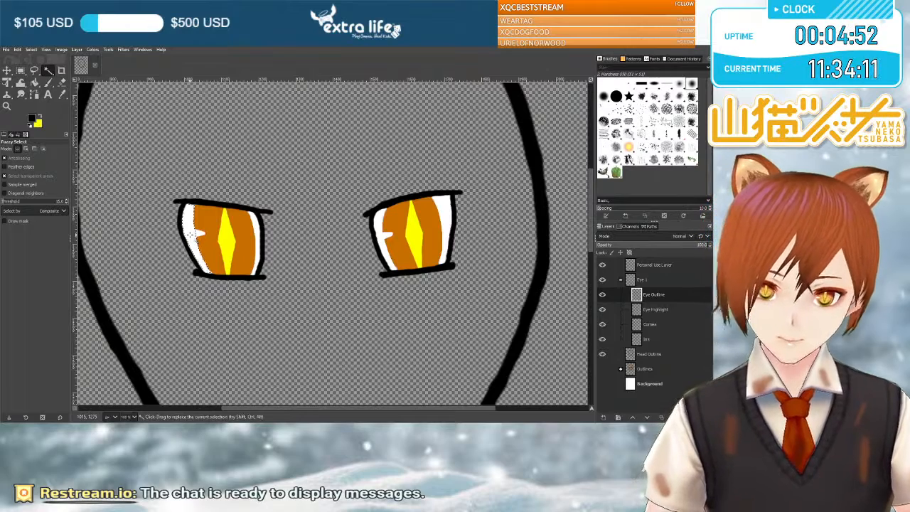
{"action": "key", "text": "Delete"}
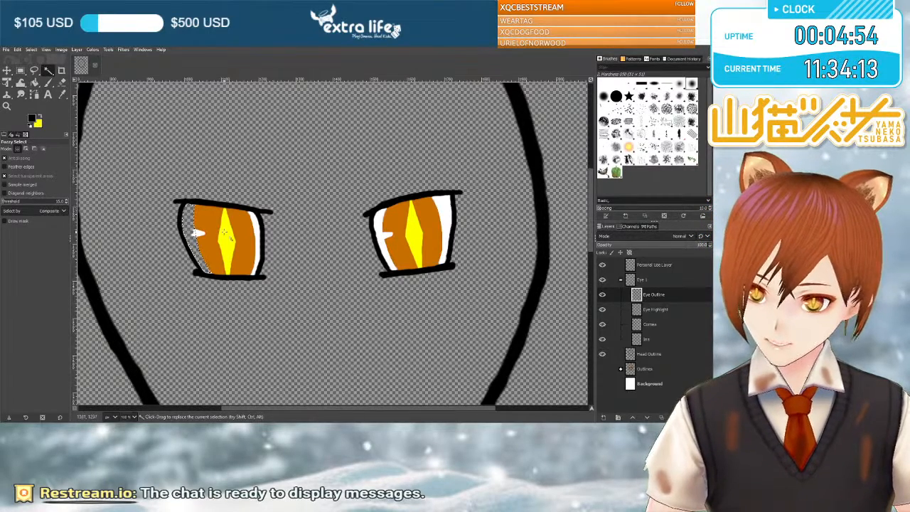
{"action": "left_click", "coordinate": [383, 232]}
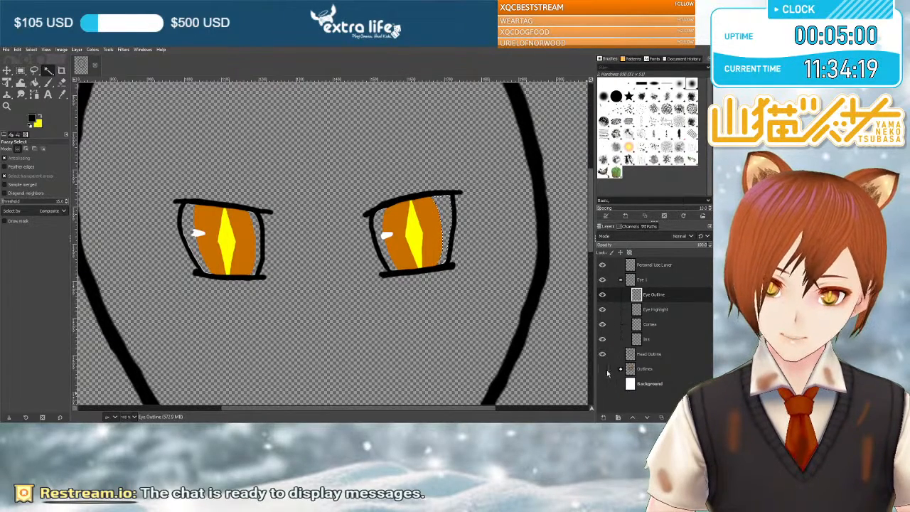
Make the Background layer active and visible, and clear the current selection.
{"action": "left_click", "coordinate": [607, 383]}
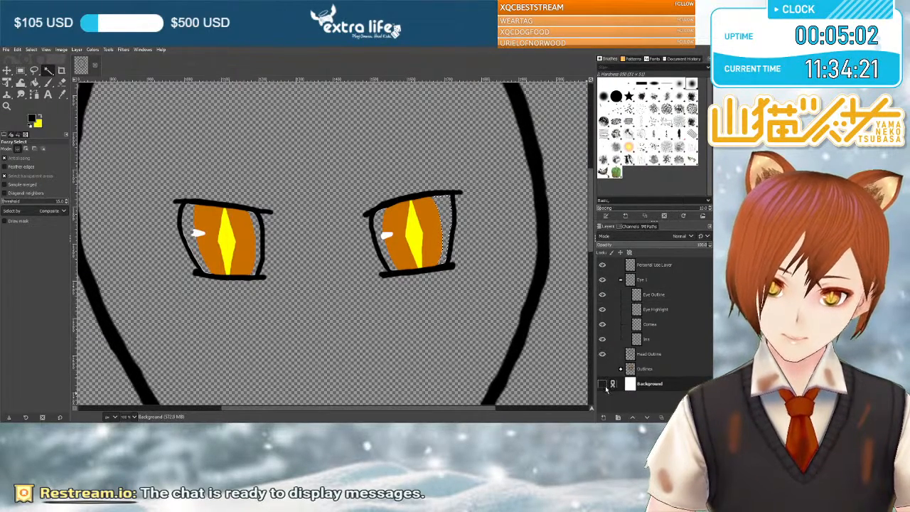
{"action": "left_click", "coordinate": [604, 385]}
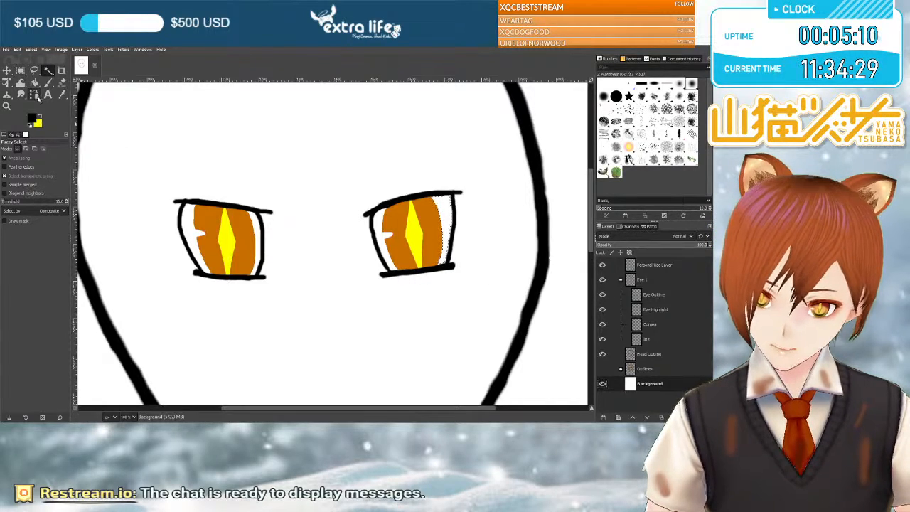
{"action": "left_click", "coordinate": [20, 71]}
{"action": "left_click", "coordinate": [136, 130]}
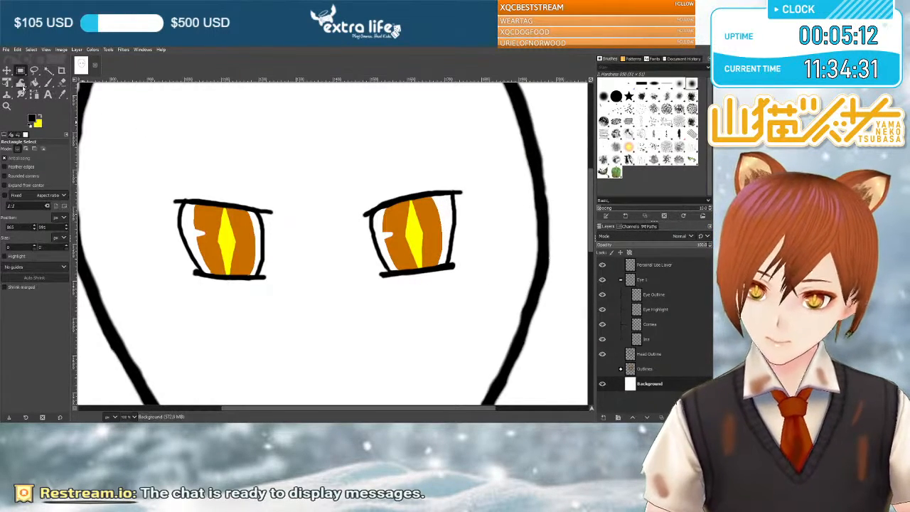
Paint a thick black line with the Paintbrush along the lower lid of the right-hand eye on the Background layer.
{"action": "left_click", "coordinate": [7, 71]}
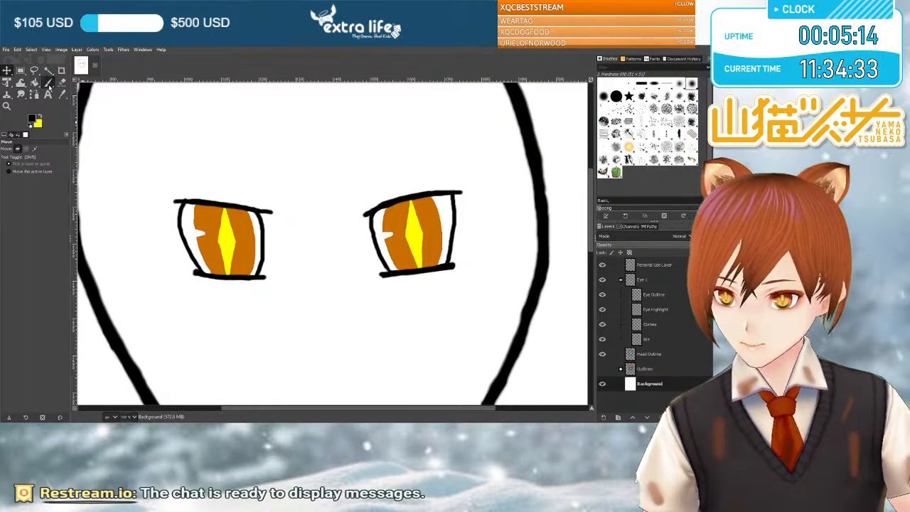
{"action": "left_click", "coordinate": [48, 82]}
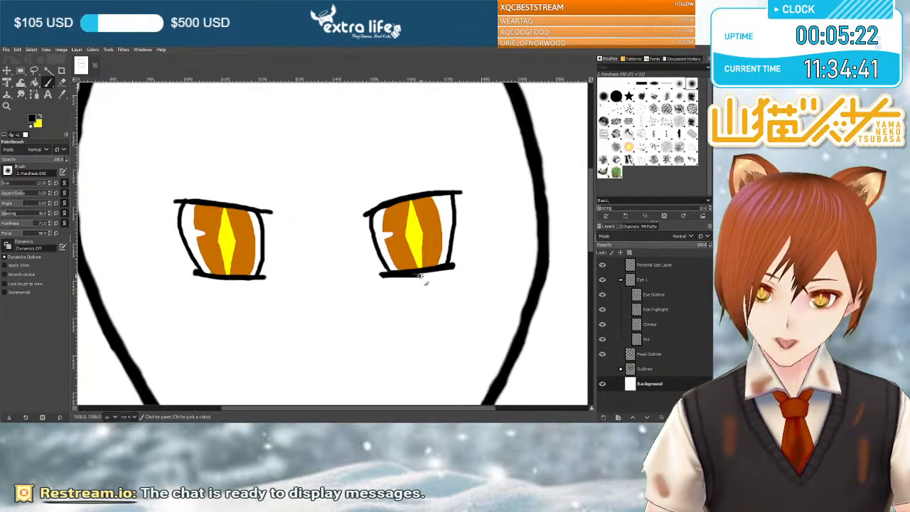
{"action": "left_click_drag", "start_coordinate": [439, 276], "coordinate": [452, 276]}
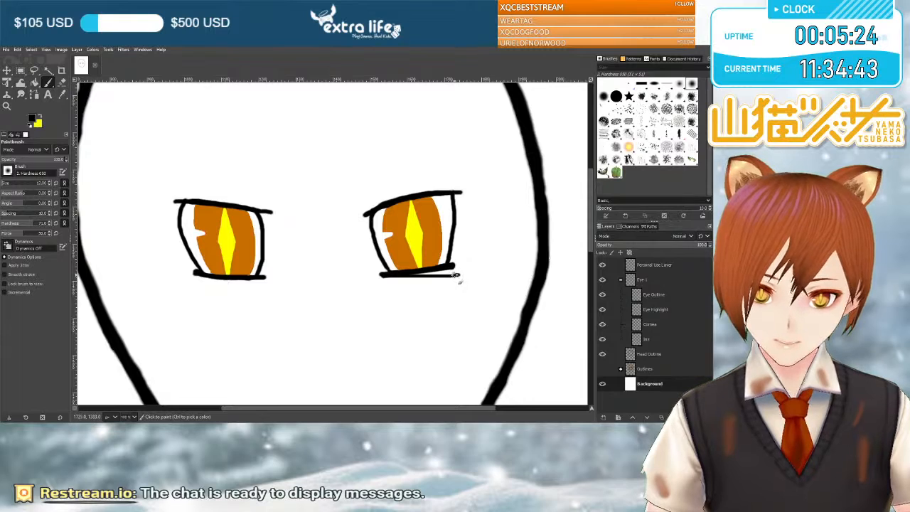
{"action": "mouse_move", "coordinate": [390, 277]}
{"action": "left_mouse_down"}
{"action": "mouse_move", "coordinate": [457, 277]}
{"action": "mouse_move", "coordinate": [410, 279]}
{"action": "left_mouse_up"}
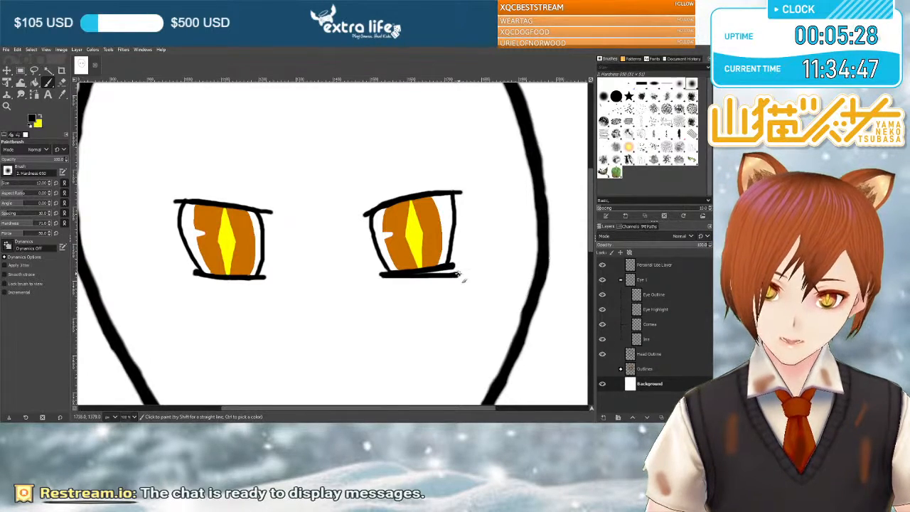
Compare the clean eyes with the rough sketch by toggling the visibility of the Outlines and Eye 1 groups.
{"action": "left_click", "coordinate": [602, 368]}
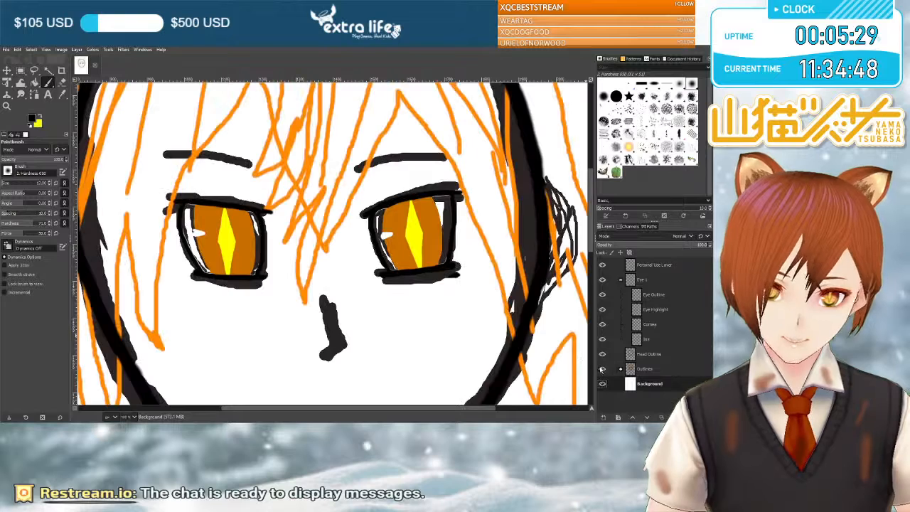
{"action": "left_click", "coordinate": [603, 281]}
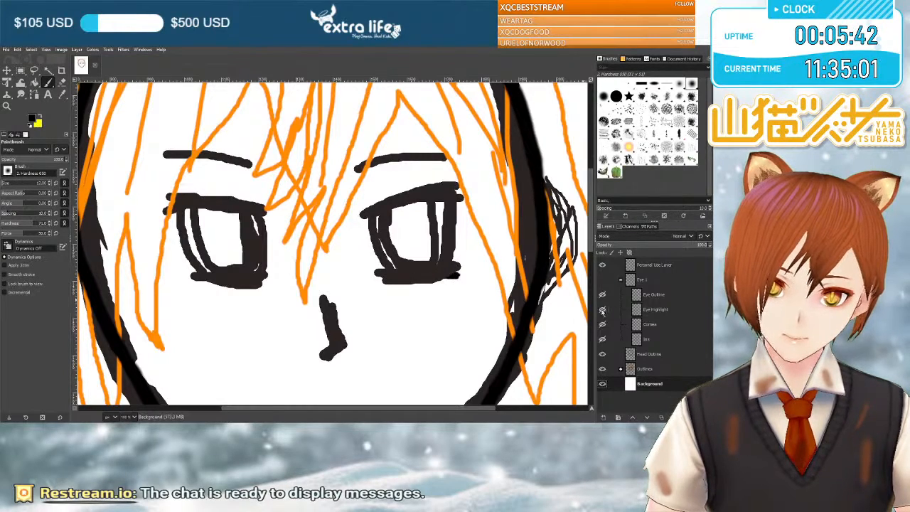
{"action": "left_click", "coordinate": [602, 293]}
{"action": "left_click", "coordinate": [602, 370]}
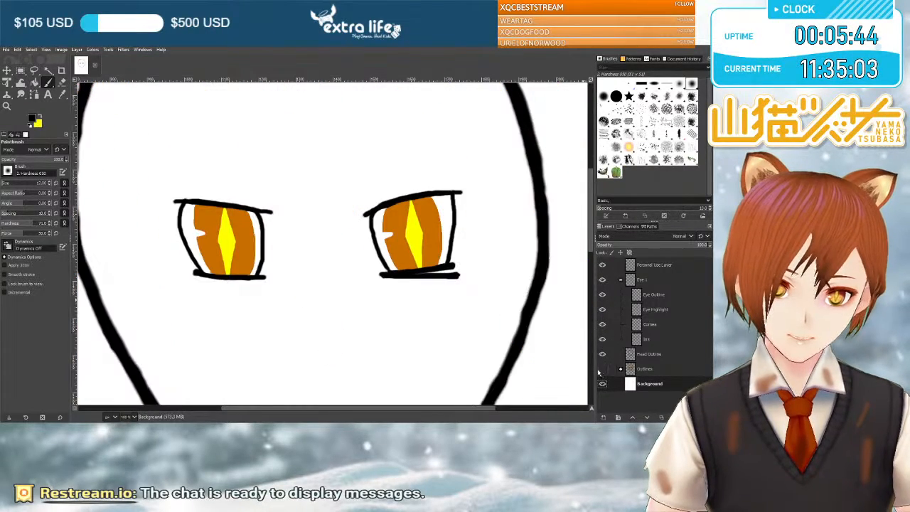
Paint additional black strokes at the lower lid's outer corner and under the upper lid of the right-hand eye.
{"action": "left_click_drag", "start_coordinate": [458, 278], "coordinate": [452, 280]}
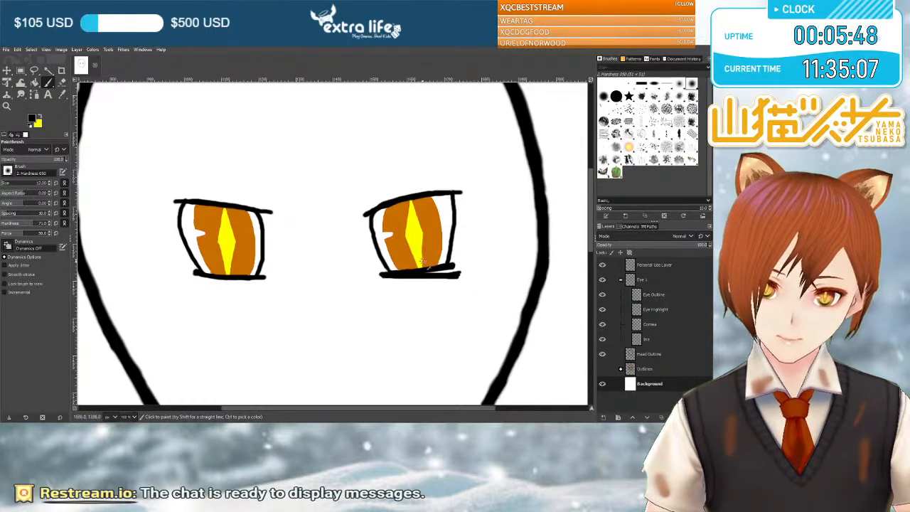
{"action": "left_click_drag", "start_coordinate": [434, 268], "coordinate": [459, 266]}
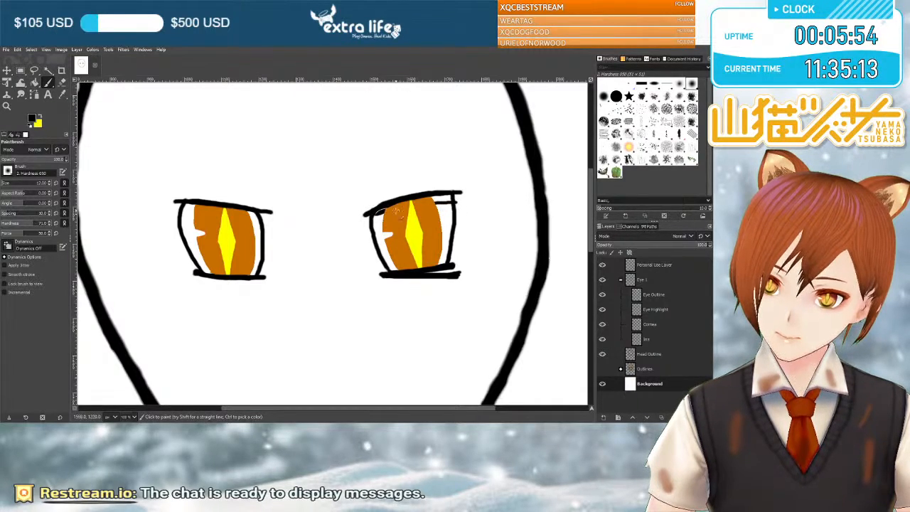
{"action": "mouse_move", "coordinate": [429, 202]}
{"action": "left_mouse_down"}
{"action": "mouse_move", "coordinate": [451, 204]}
{"action": "mouse_move", "coordinate": [435, 205]}
{"action": "left_mouse_up"}
{"action": "mouse_move", "coordinate": [373, 215]}
{"action": "left_mouse_down"}
{"action": "mouse_move", "coordinate": [464, 207]}
{"action": "mouse_move", "coordinate": [432, 201]}
{"action": "left_mouse_up"}
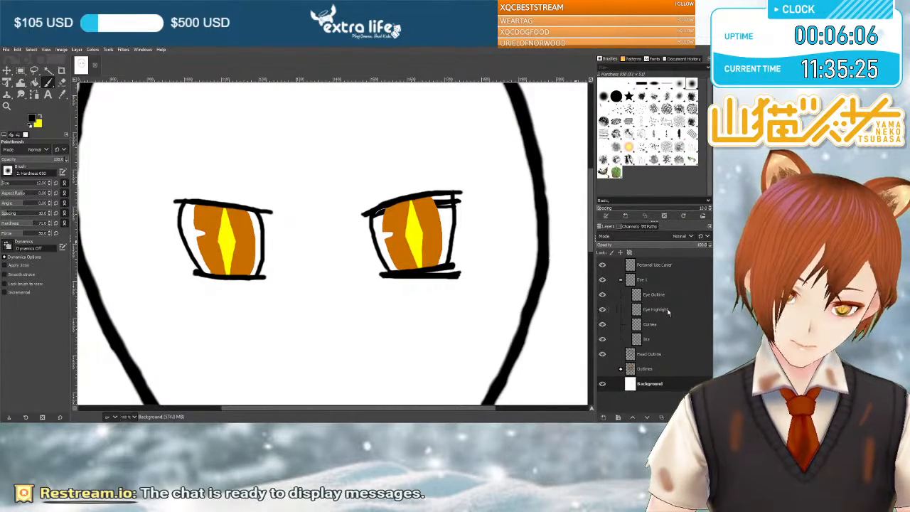
Draw a rectangular selection around the right-hand eye, try shifting the Iris layer slightly, and undo the move.
{"action": "left_click", "coordinate": [651, 339]}
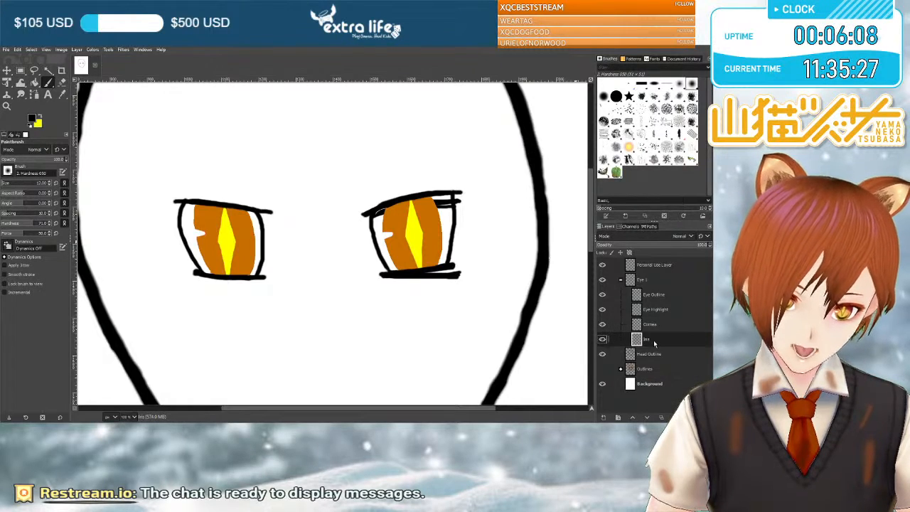
{"action": "left_click", "coordinate": [7, 72]}
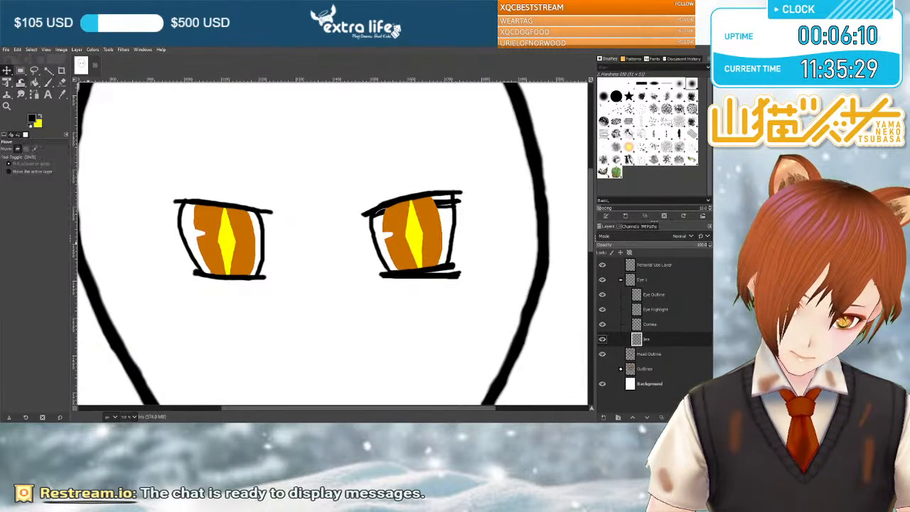
{"action": "mouse_move", "coordinate": [435, 234]}
{"action": "left_mouse_down"}
{"action": "mouse_move", "coordinate": [435, 244]}
{"action": "mouse_move", "coordinate": [433, 234]}
{"action": "left_mouse_up"}
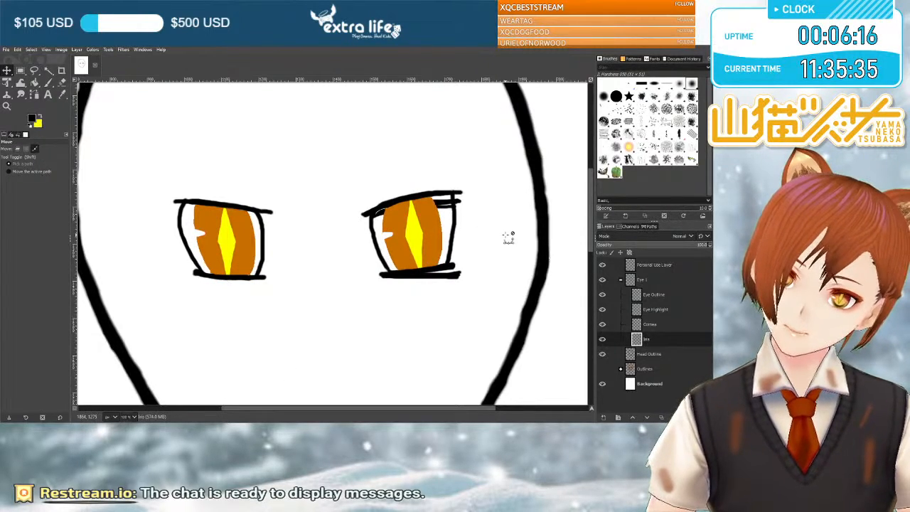
{"action": "key", "text": "r"}
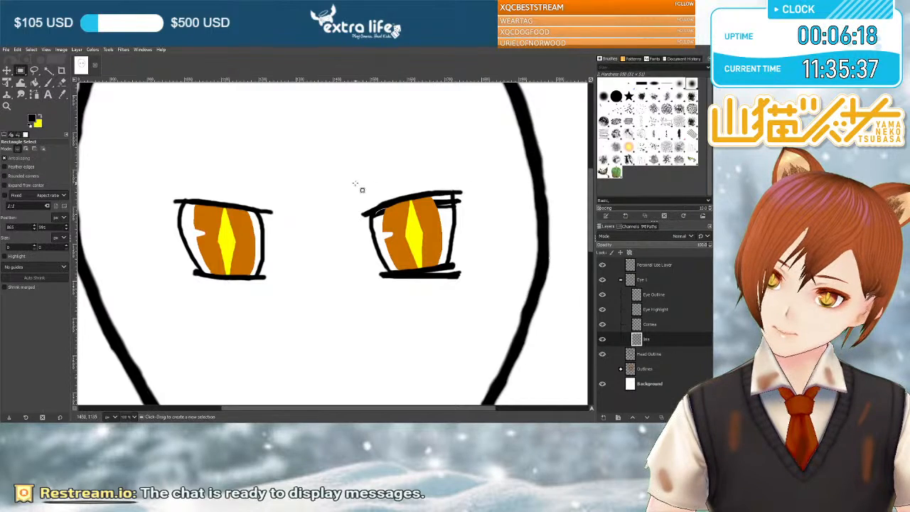
{"action": "left_click_drag", "start_coordinate": [356, 183], "coordinate": [472, 286]}
{"action": "key", "text": "m"}
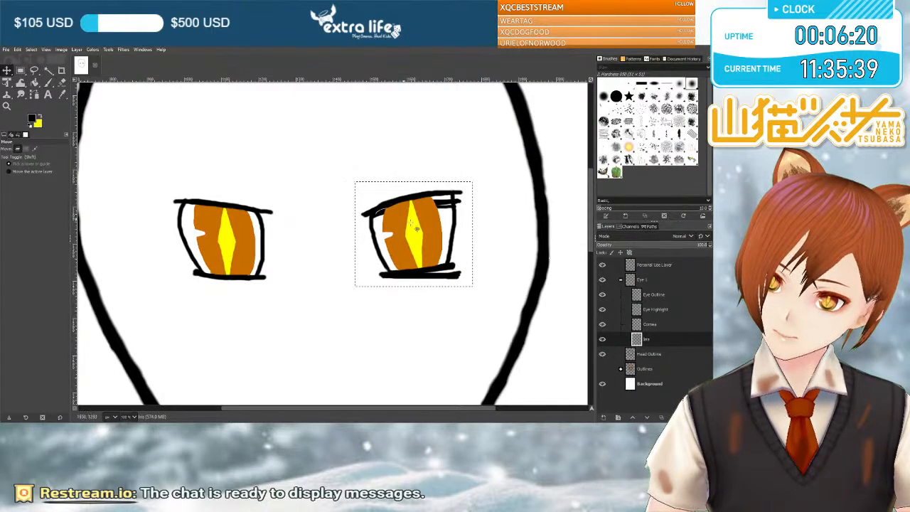
{"action": "left_click_drag", "start_coordinate": [287, 373], "coordinate": [290, 380]}
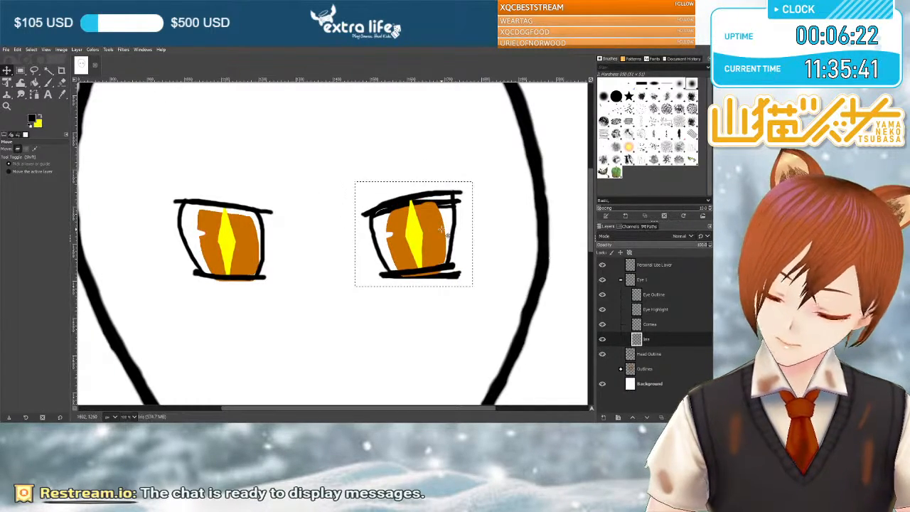
{"action": "key", "text": "ctrl+z"}
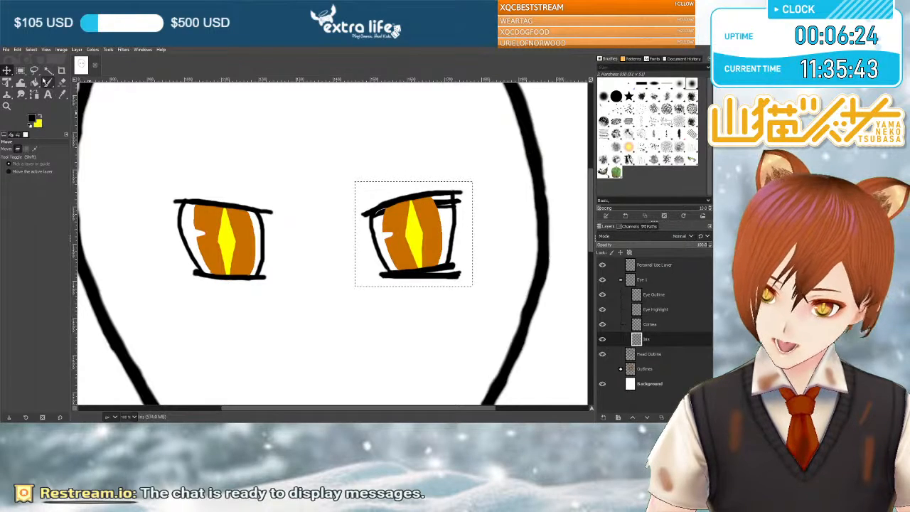
Try to move the selected area around the right-hand eye with the Move tool, and undo the moves.
{"action": "left_click", "coordinate": [21, 71]}
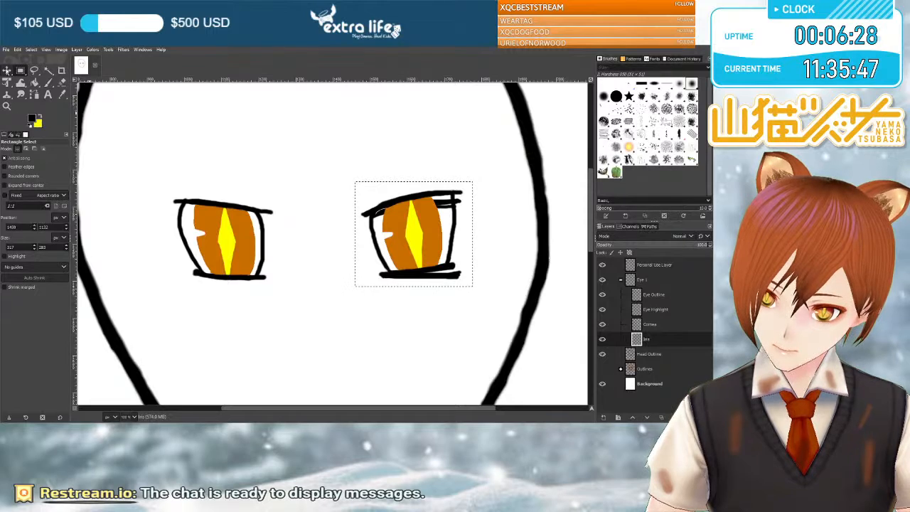
{"action": "left_click", "coordinate": [7, 70]}
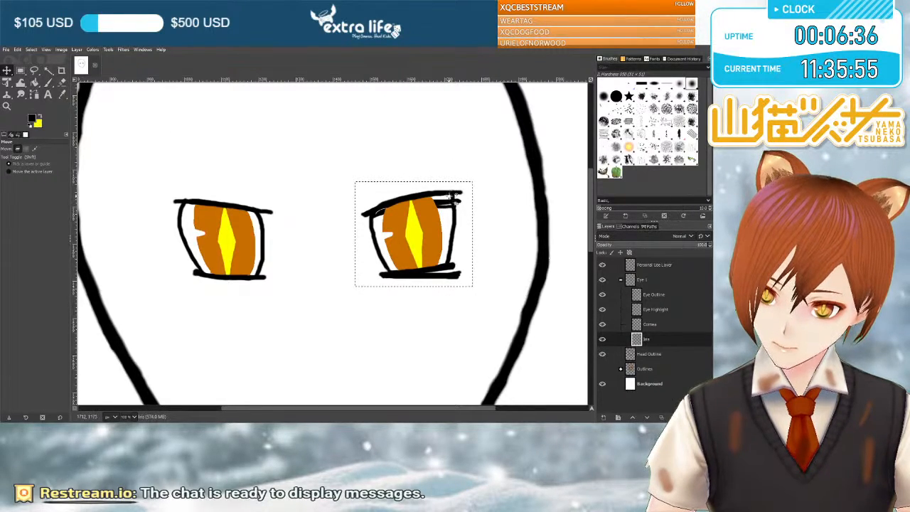
{"action": "left_click_drag", "start_coordinate": [452, 182], "coordinate": [452, 187]}
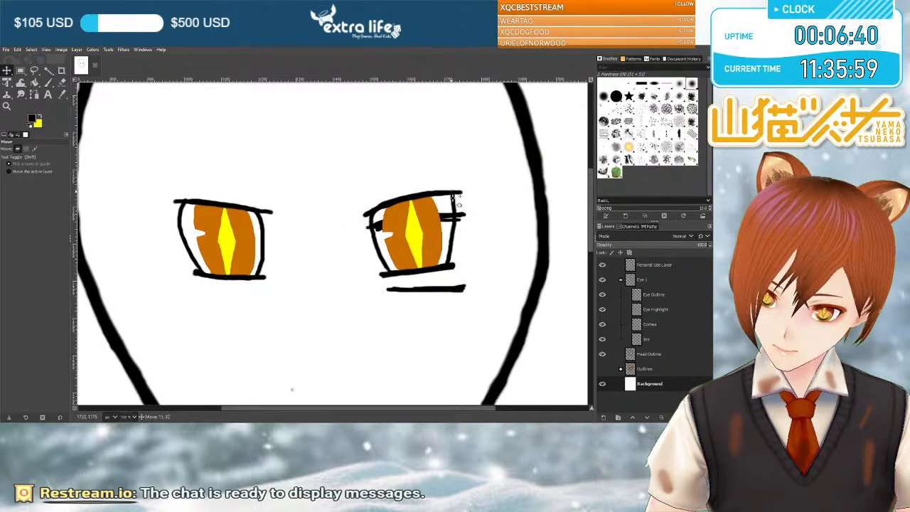
{"action": "left_click_drag", "start_coordinate": [461, 206], "coordinate": [467, 214]}
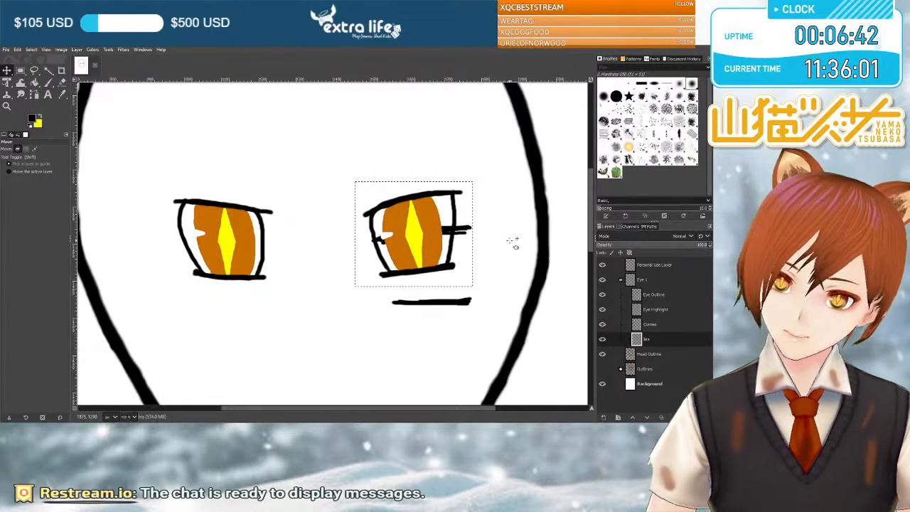
{"action": "key", "text": "ctrl+z"}
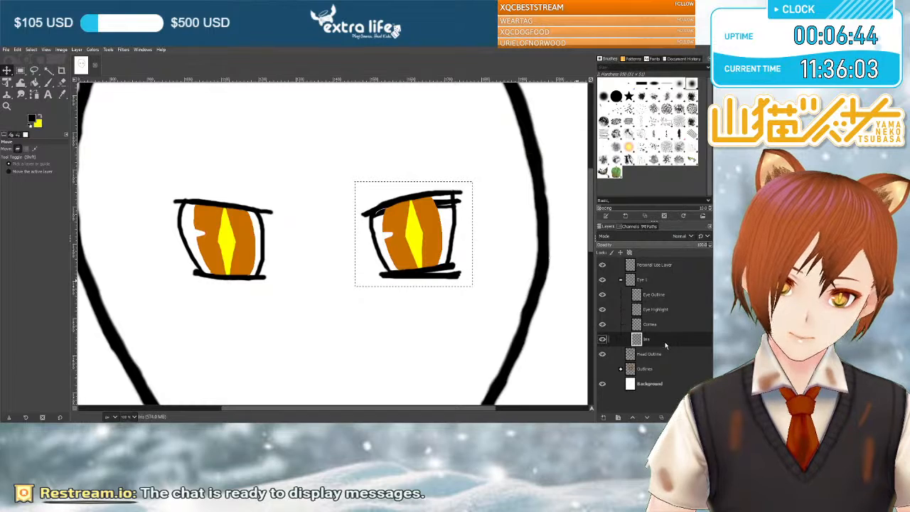
Make the Eye Outline layer active, try to move the selected right-hand eye outline, and undo the move.
{"action": "left_click", "coordinate": [660, 297]}
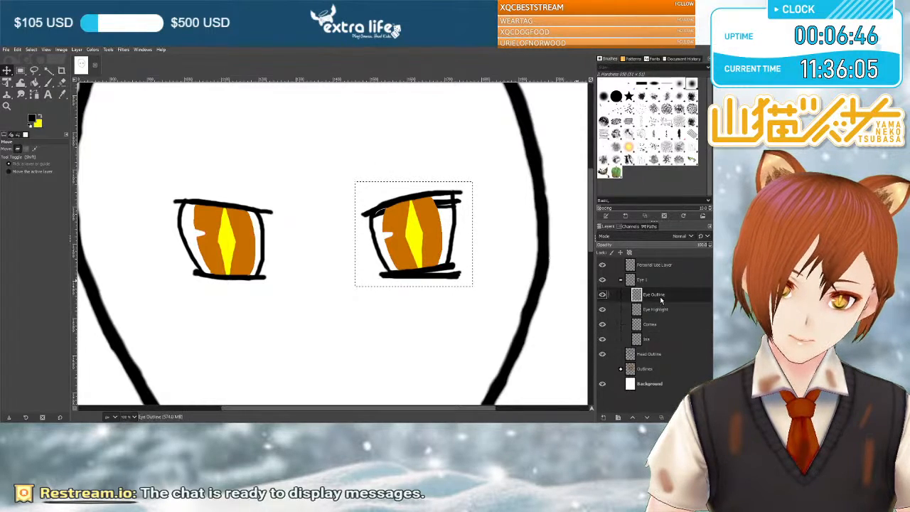
{"action": "mouse_move", "coordinate": [462, 237]}
{"action": "left_mouse_down"}
{"action": "mouse_move", "coordinate": [506, 250]}
{"action": "mouse_move", "coordinate": [522, 226]}
{"action": "mouse_move", "coordinate": [475, 209]}
{"action": "mouse_move", "coordinate": [457, 240]}
{"action": "mouse_move", "coordinate": [437, 226]}
{"action": "mouse_move", "coordinate": [474, 257]}
{"action": "left_mouse_up"}
{"action": "left_click_drag", "start_coordinate": [464, 226], "coordinate": [454, 228]}
{"action": "key", "text": "ctrl+z"}
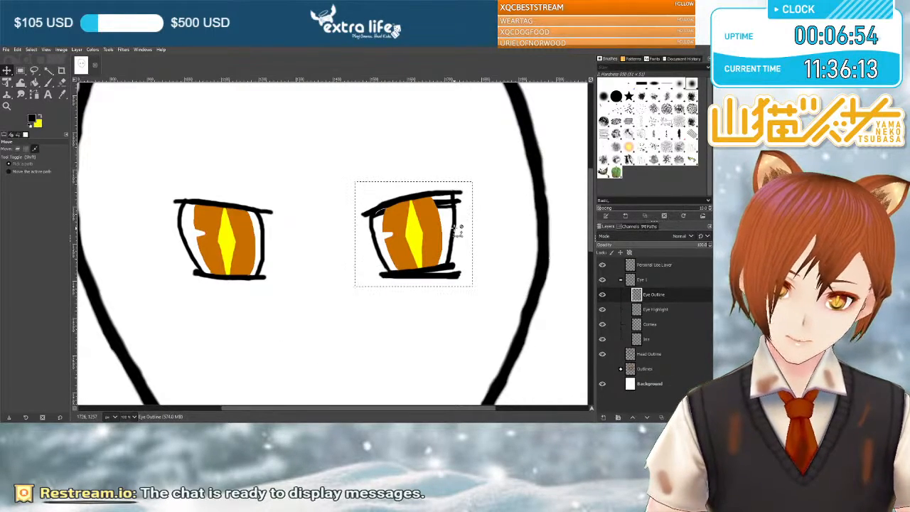
Check the layers by toggling the visibility of Background and Outlines, and undo the extra lid strokes painted on the Background layer.
{"action": "left_click", "coordinate": [606, 385]}
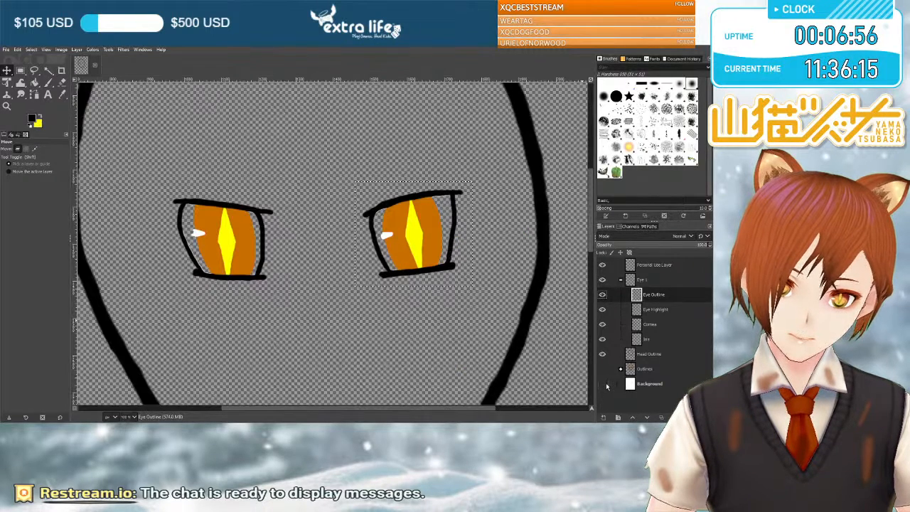
{"action": "left_click", "coordinate": [606, 385]}
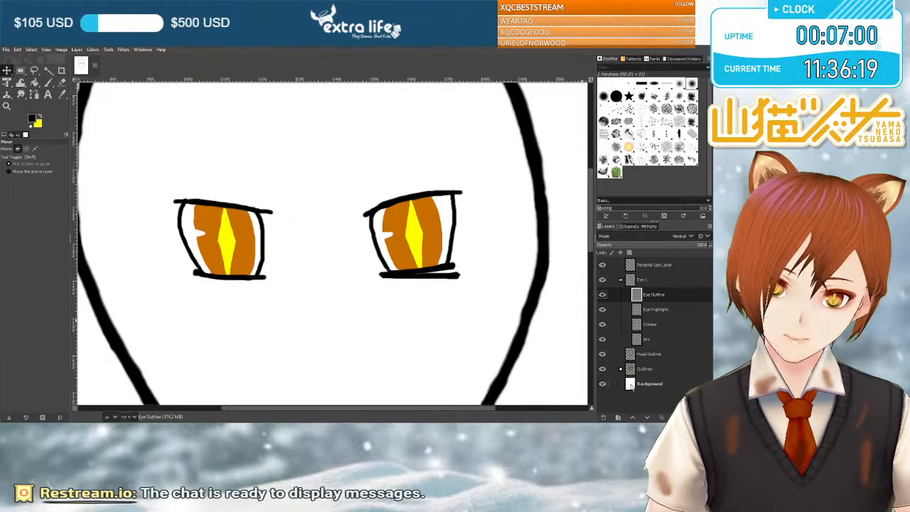
{"action": "left_click", "coordinate": [602, 369]}
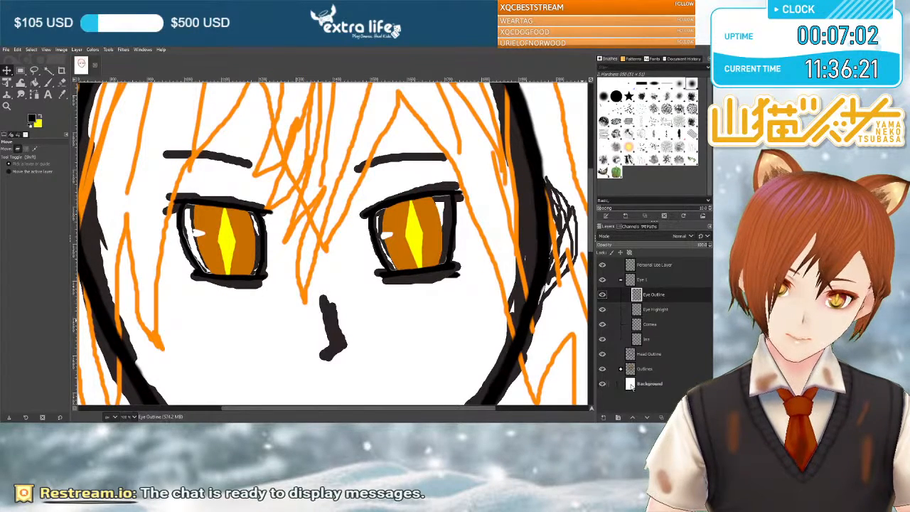
{"action": "left_click", "coordinate": [602, 369]}
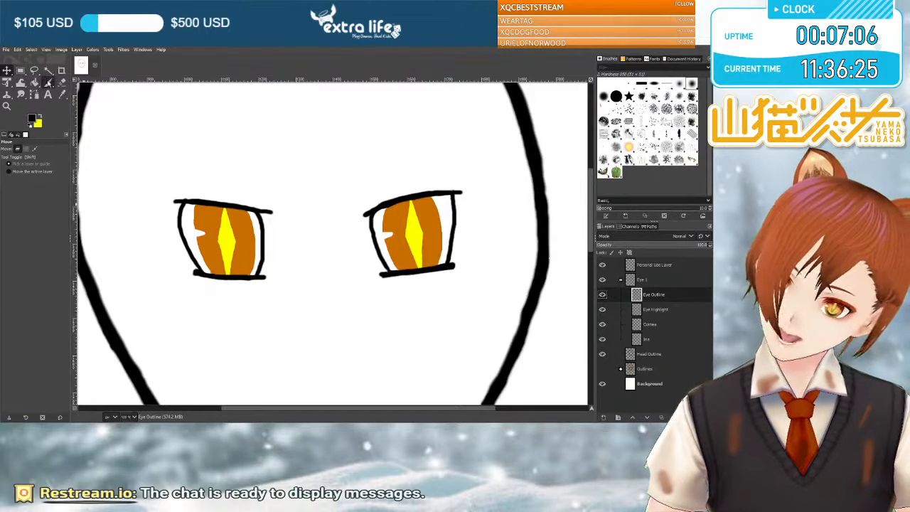
Paint black Paintbrush strokes at size 12 along the lower and upper lids of the right-hand eye on the Eye Outline layer.
{"action": "left_click", "coordinate": [49, 83]}
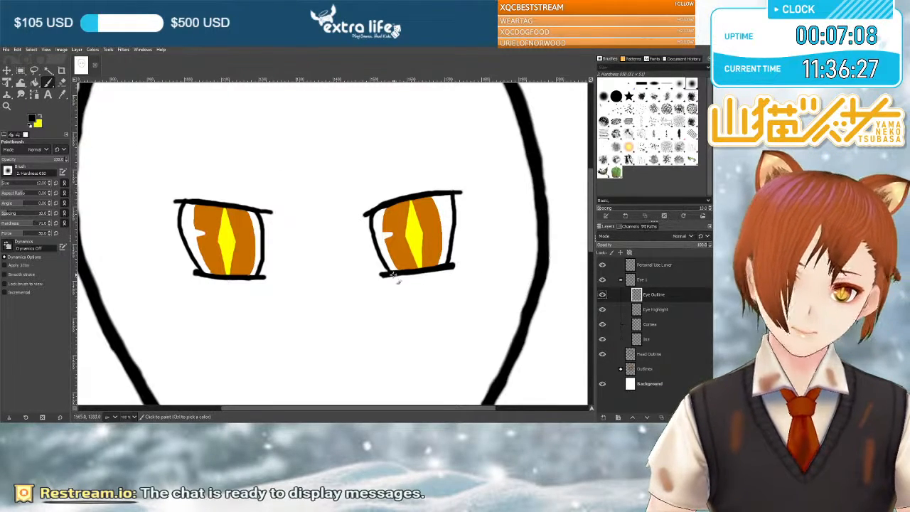
{"action": "left_click_drag", "start_coordinate": [382, 275], "coordinate": [459, 277]}
{"action": "left_click_drag", "start_coordinate": [381, 277], "coordinate": [436, 276]}
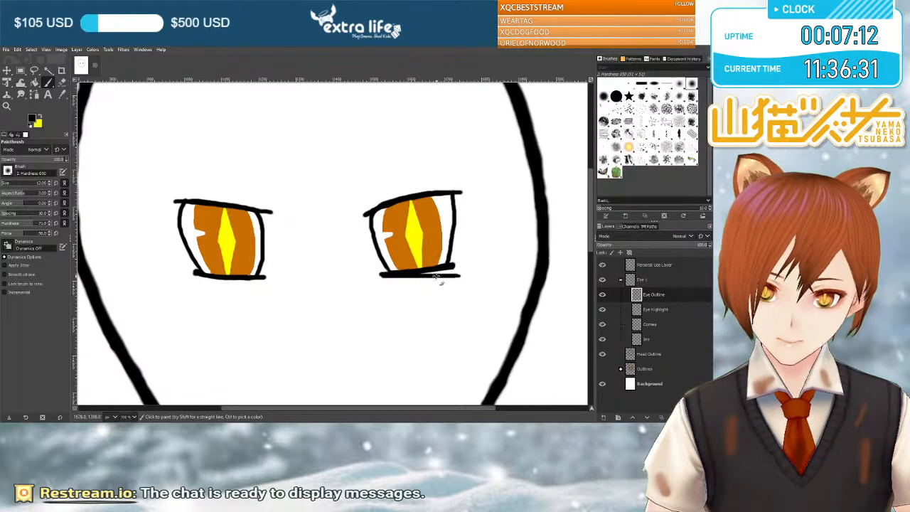
{"action": "mouse_move", "coordinate": [364, 212]}
{"action": "left_mouse_down"}
{"action": "mouse_move", "coordinate": [460, 204]}
{"action": "mouse_move", "coordinate": [366, 213]}
{"action": "mouse_move", "coordinate": [459, 204]}
{"action": "mouse_move", "coordinate": [412, 206]}
{"action": "left_mouse_up"}
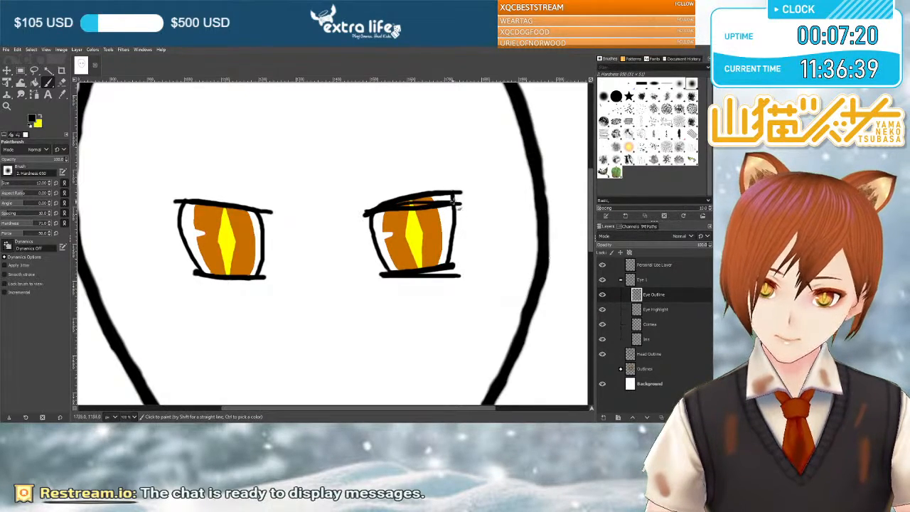
{"action": "mouse_move", "coordinate": [440, 204]}
{"action": "left_mouse_down"}
{"action": "mouse_move", "coordinate": [373, 213]}
{"action": "mouse_move", "coordinate": [459, 203]}
{"action": "left_mouse_up"}
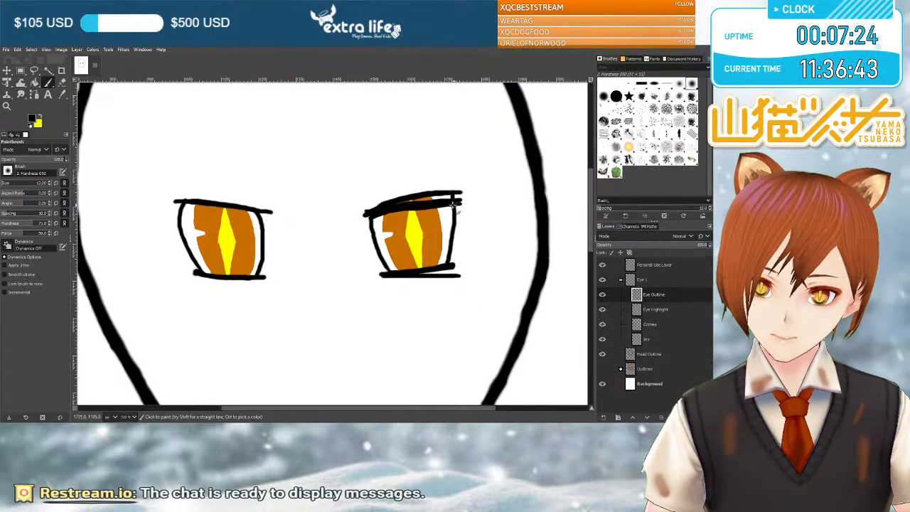
{"action": "left_click_drag", "start_coordinate": [371, 216], "coordinate": [371, 216]}
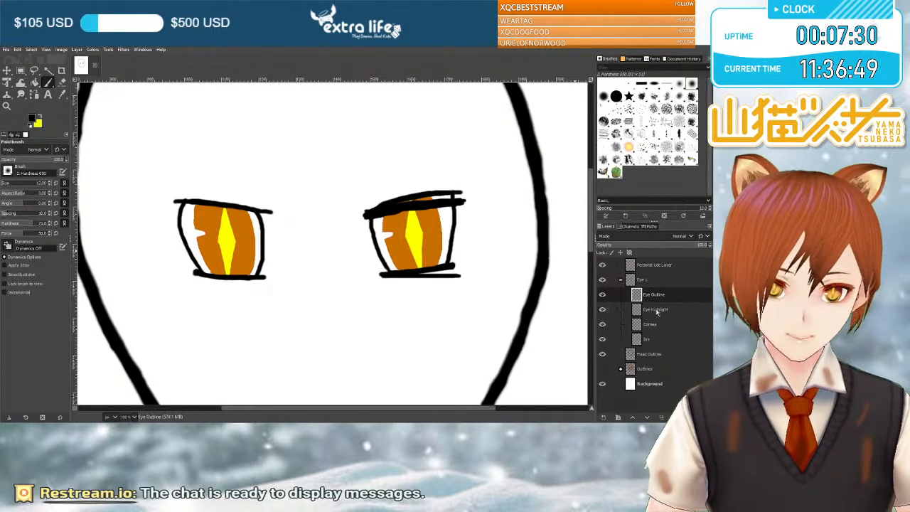
Draw an elliptical selection around the iris of the right-hand eye with the Iris layer active, and nudge it into place.
{"action": "left_click", "coordinate": [650, 339]}
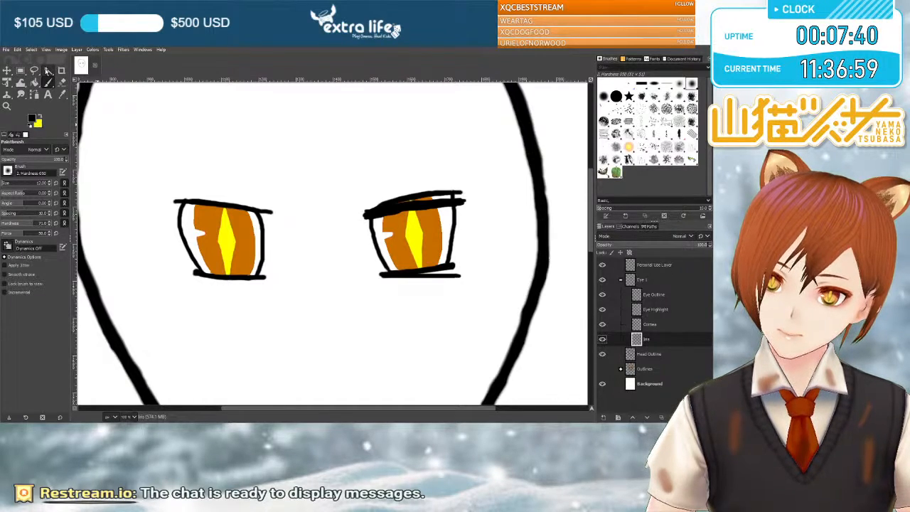
{"action": "left_click", "coordinate": [21, 71]}
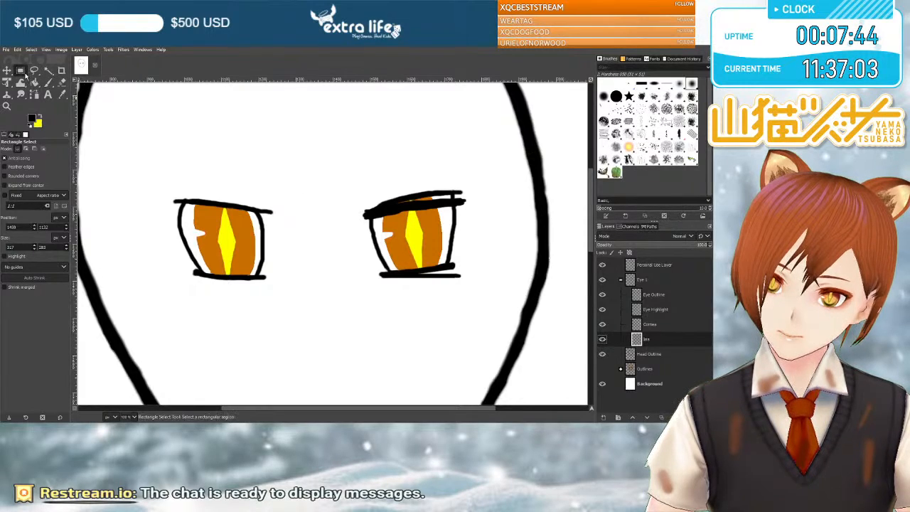
{"action": "key", "text": "e"}
{"action": "left_click_drag", "start_coordinate": [375, 188], "coordinate": [454, 285]}
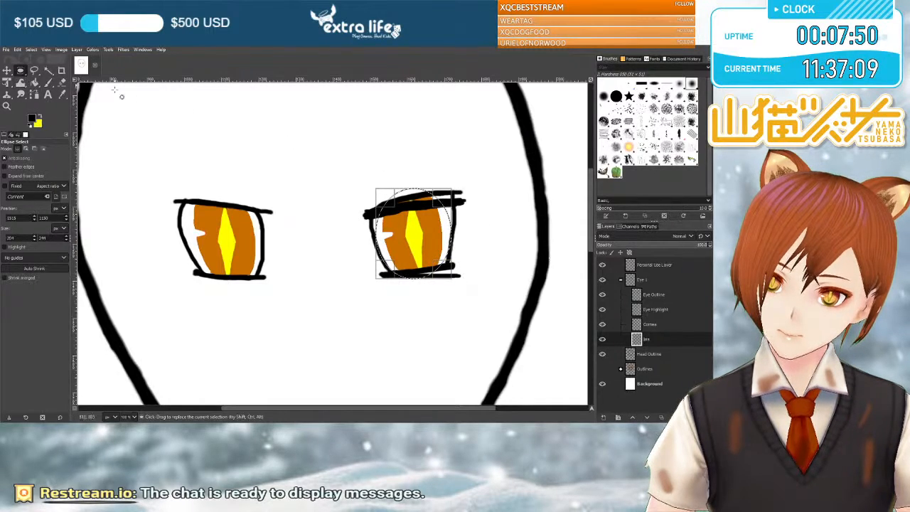
{"action": "left_click_drag", "start_coordinate": [389, 205], "coordinate": [383, 200]}
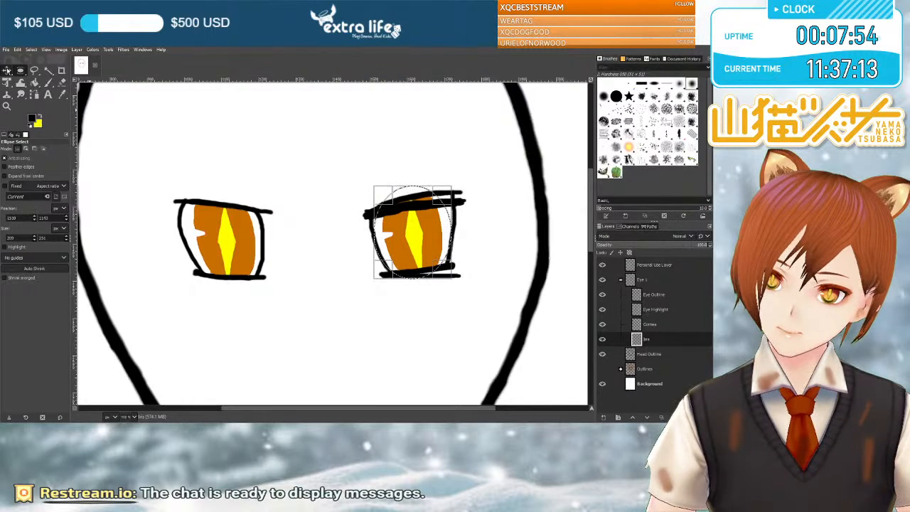
{"action": "left_click", "coordinate": [7, 71]}
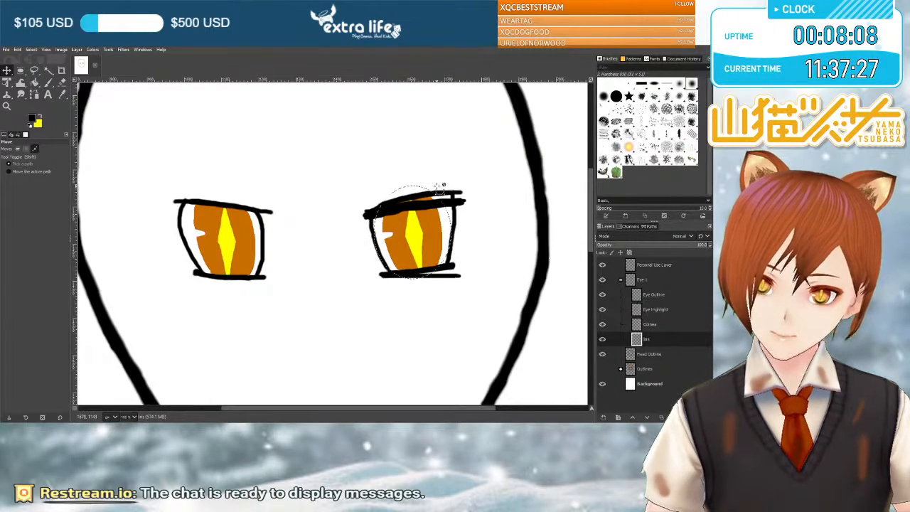
{"action": "left_click_drag", "start_coordinate": [396, 182], "coordinate": [402, 187]}
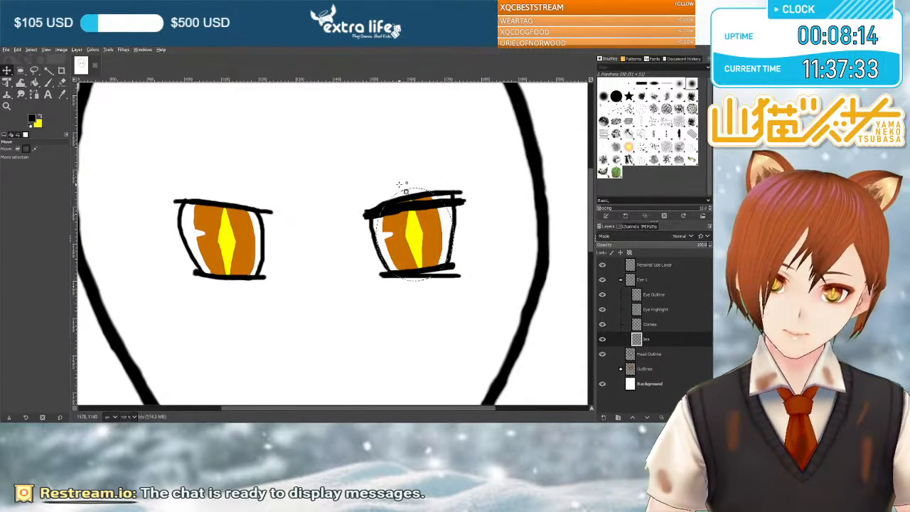
Try to shift the contents of the elliptical selection on the right-hand eye with the Move tool, undoing the unwanted layer moves.
{"action": "left_click_drag", "start_coordinate": [415, 219], "coordinate": [426, 224]}
{"action": "key", "text": "Page_Down"}
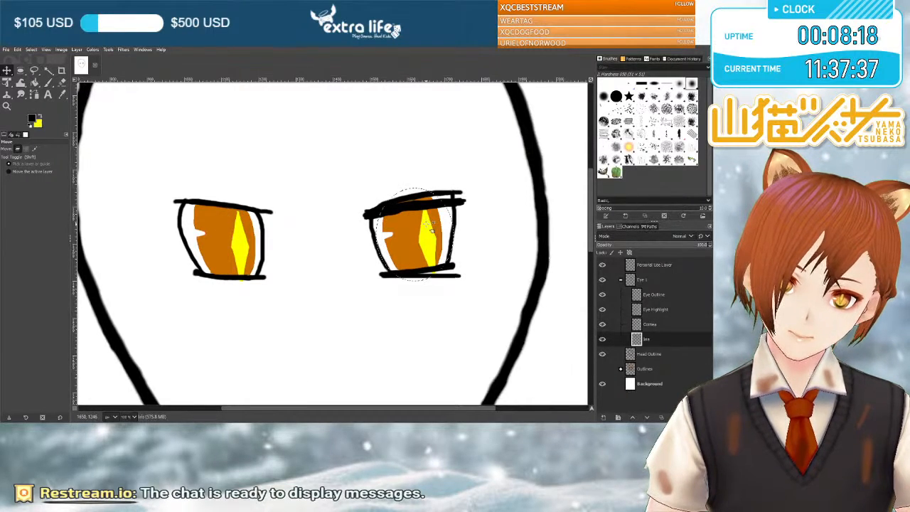
{"action": "key", "text": "ctrl+z"}
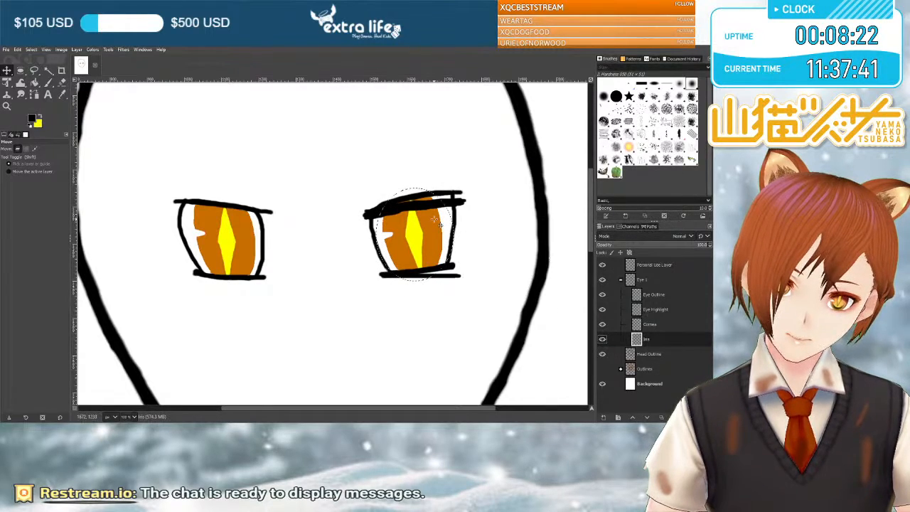
{"action": "mouse_move", "coordinate": [435, 220]}
{"action": "left_mouse_down"}
{"action": "mouse_move", "coordinate": [444, 224]}
{"action": "mouse_move", "coordinate": [436, 222]}
{"action": "left_mouse_up"}
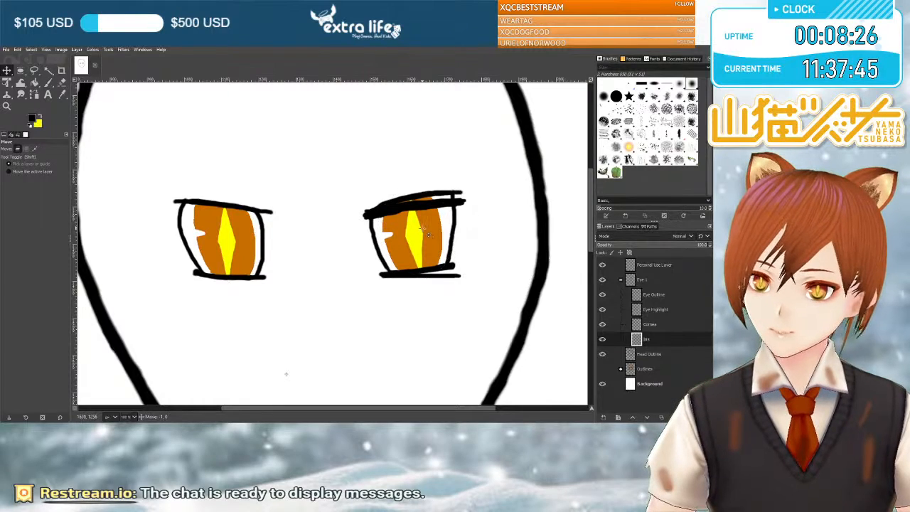
{"action": "left_click_drag", "start_coordinate": [285, 372], "coordinate": [313, 388]}
{"action": "left_click_drag", "start_coordinate": [449, 243], "coordinate": [422, 228]}
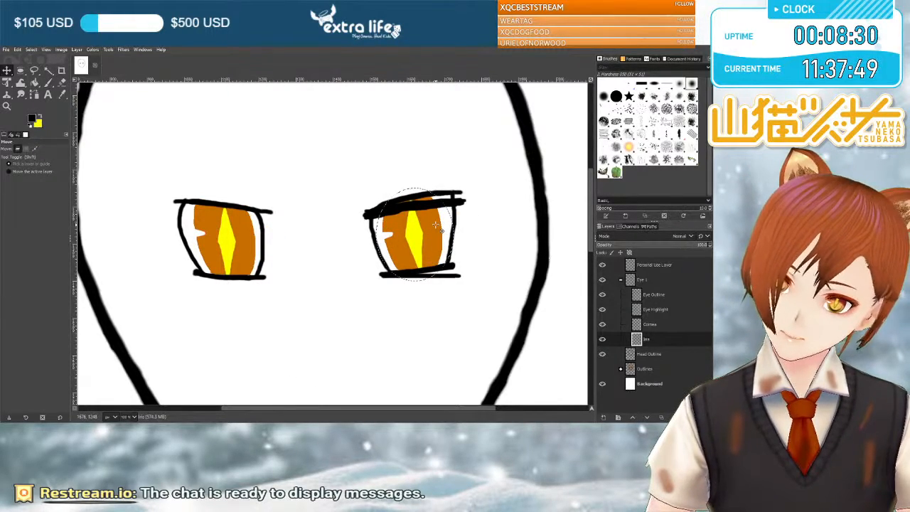
Set the Move tool to act on the selection and shift the ellipse around the right-hand iris slightly up and left.
{"action": "left_click", "coordinate": [9, 172]}
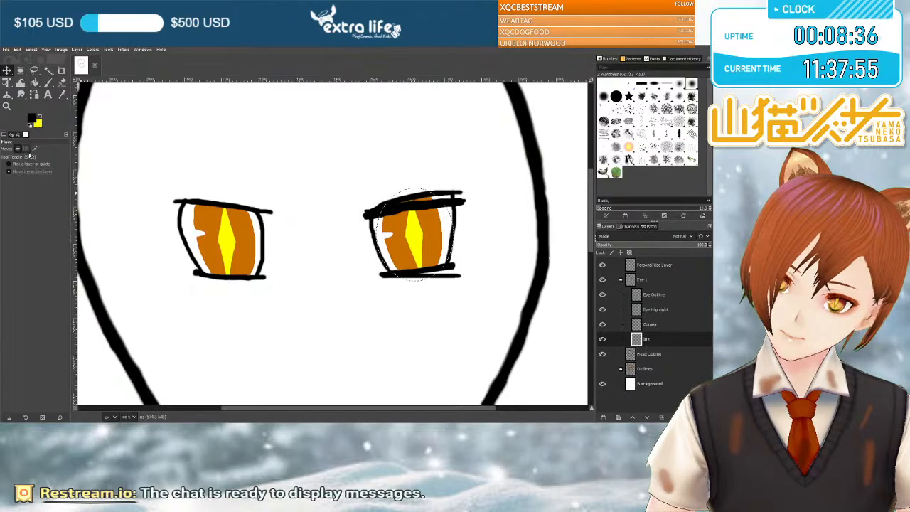
{"action": "left_click", "coordinate": [26, 150]}
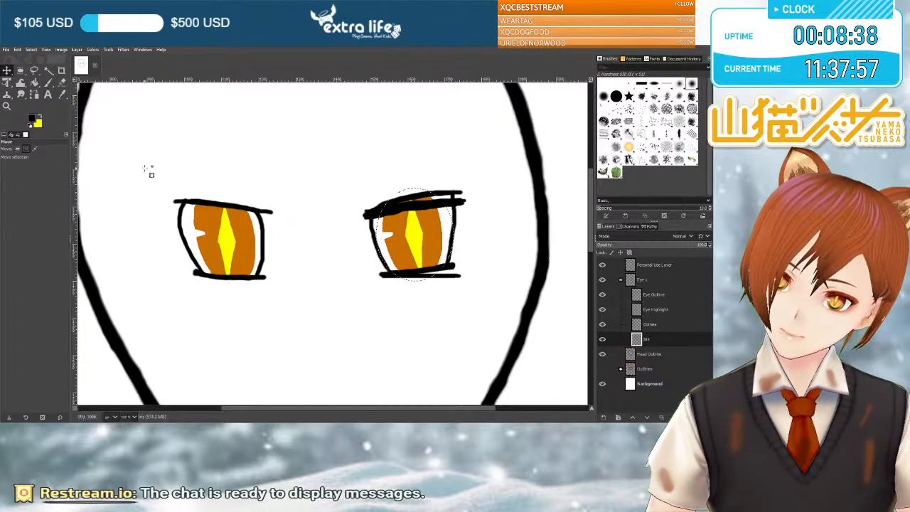
{"action": "mouse_move", "coordinate": [393, 235]}
{"action": "left_mouse_down"}
{"action": "mouse_move", "coordinate": [409, 236]}
{"action": "mouse_move", "coordinate": [396, 226]}
{"action": "left_mouse_up"}
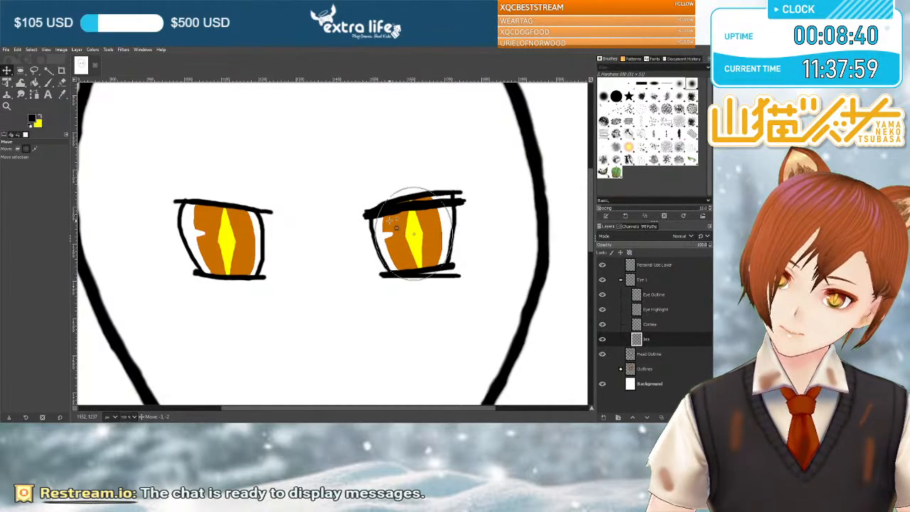
Try to move the iris as the active layer, and undo the move.
{"action": "left_click", "coordinate": [35, 148]}
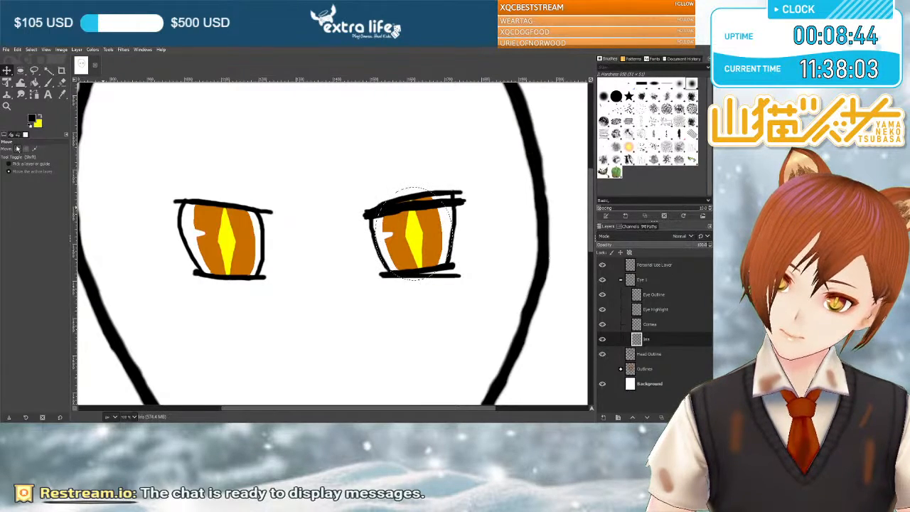
{"action": "left_click_drag", "start_coordinate": [393, 233], "coordinate": [426, 248]}
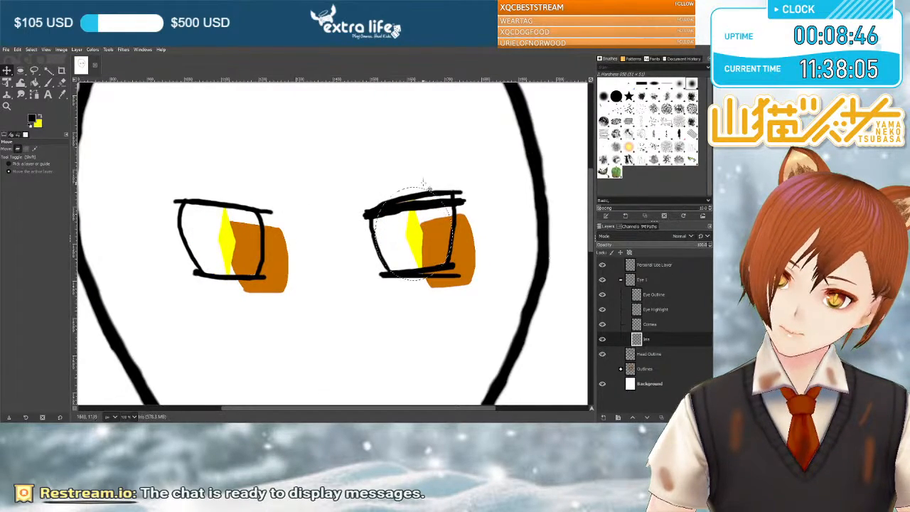
{"action": "key", "text": "ctrl+z"}
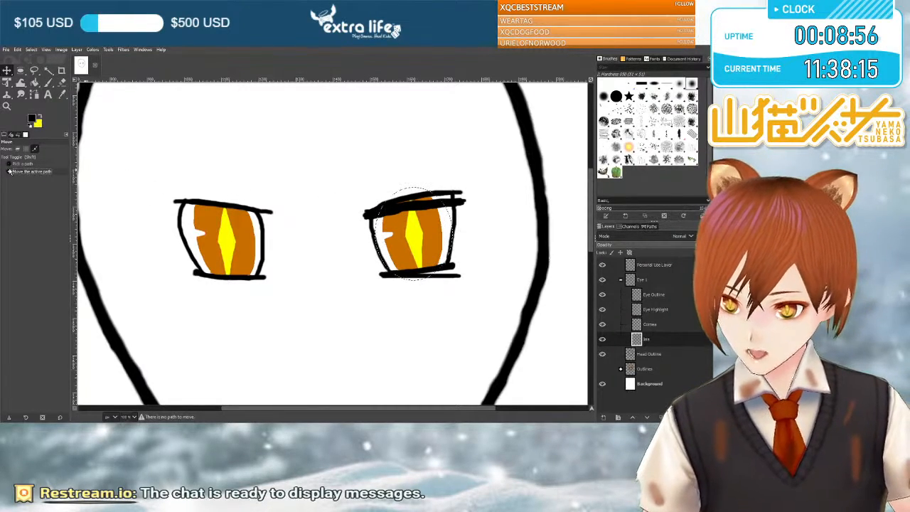
{"action": "left_click", "coordinate": [17, 150]}
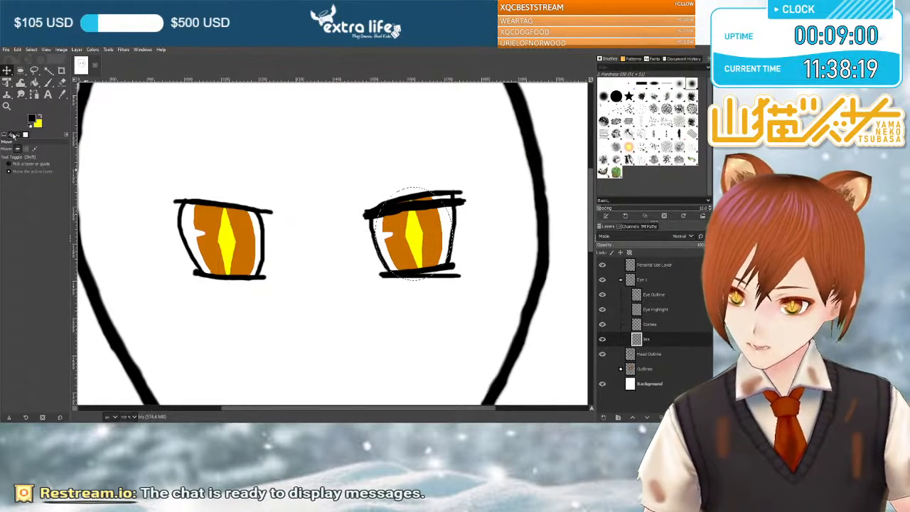
{"action": "left_click", "coordinate": [18, 135]}
{"action": "left_click", "coordinate": [26, 135]}
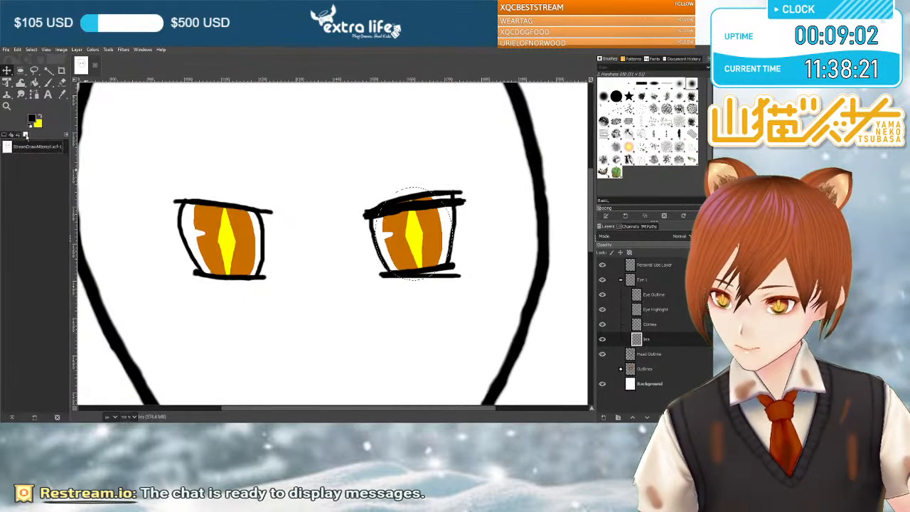
{"action": "left_click", "coordinate": [5, 136]}
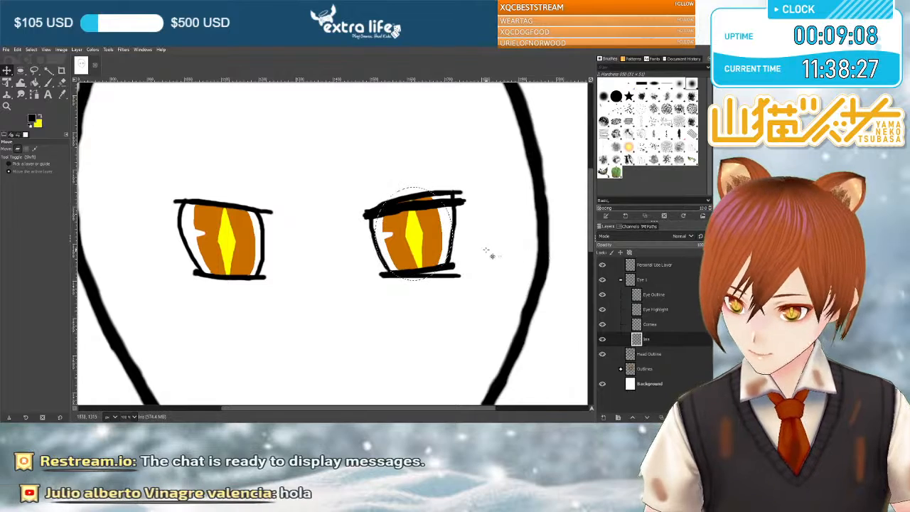
{"action": "left_click", "coordinate": [24, 72]}
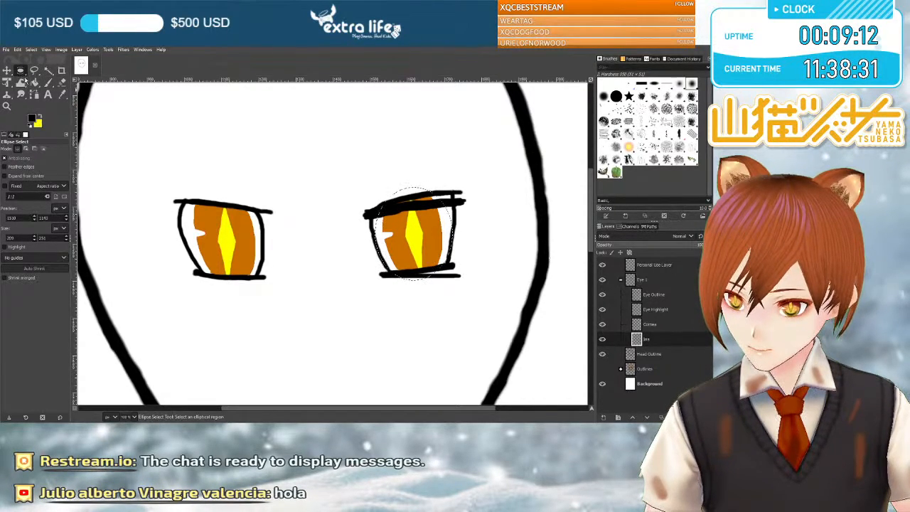
{"action": "key", "text": "r"}
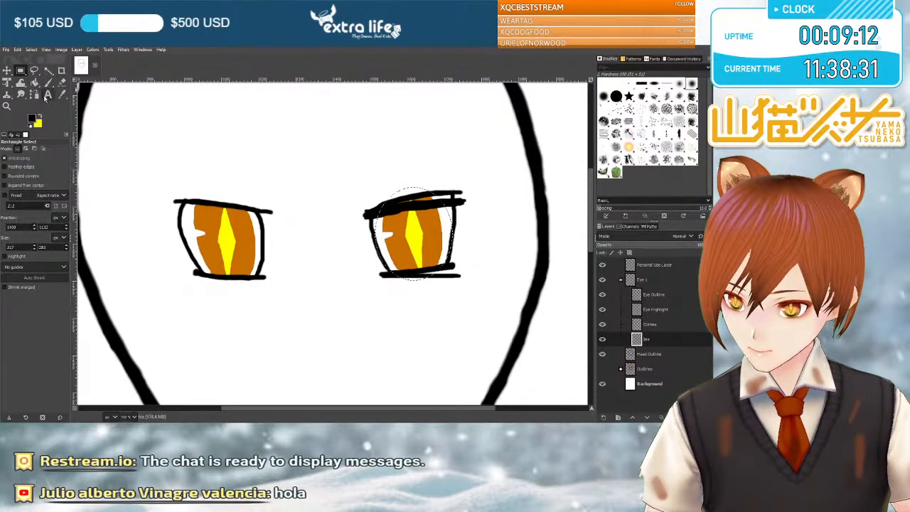
{"action": "left_click", "coordinate": [7, 71]}
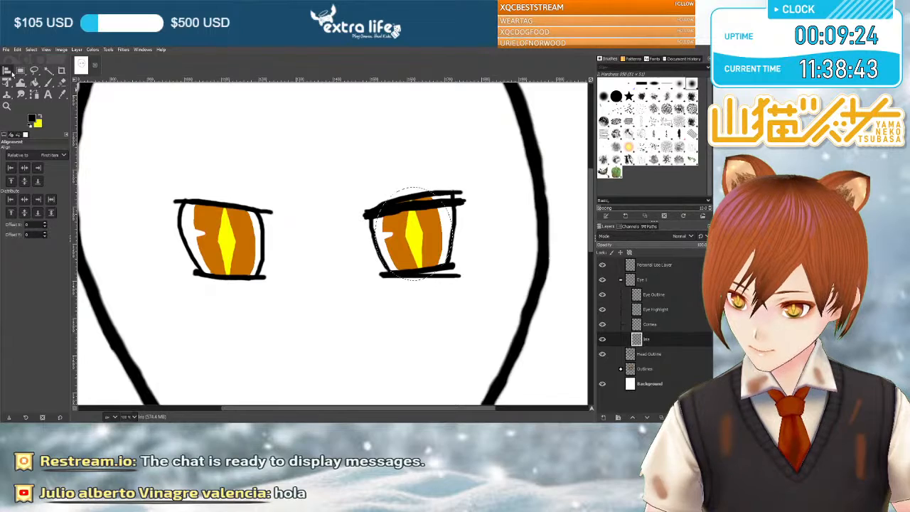
{"action": "key", "text": "m"}
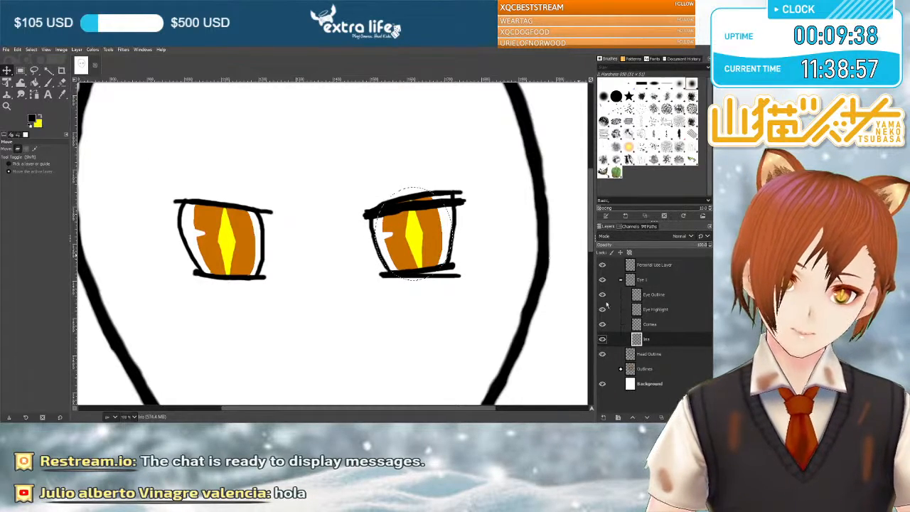
Cut the right-hand eye's selected iris from the Iris layer, paste it back, shift it slightly down between the lids and anchor it.
{"action": "key", "text": "ctrl+x"}
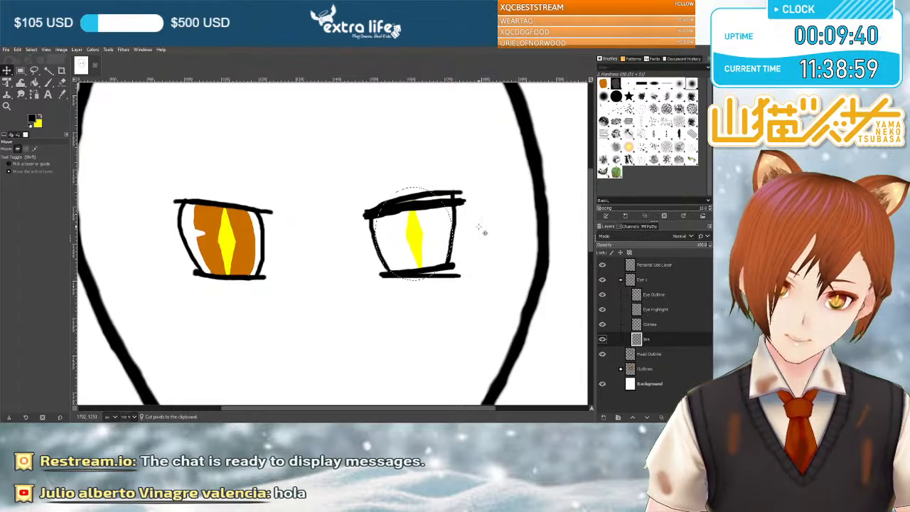
{"action": "key", "text": "ctrl+v"}
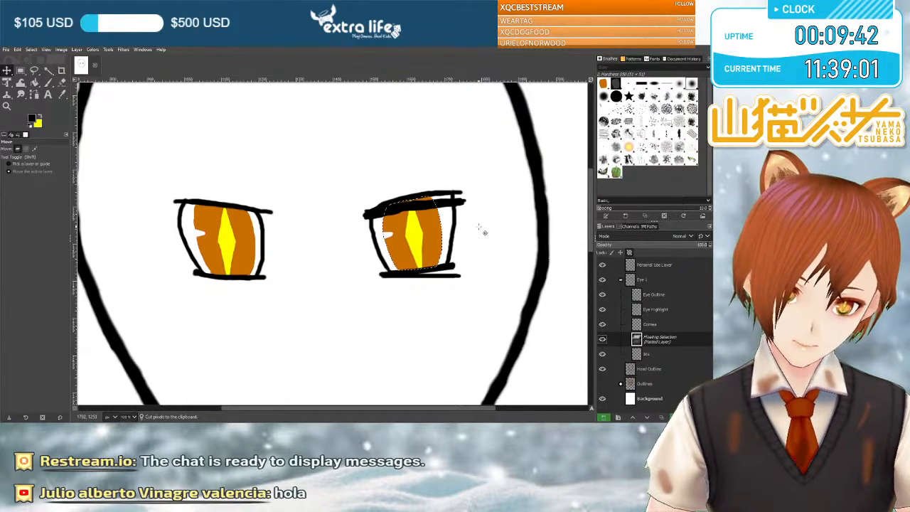
{"action": "key", "text": "ctrl+h"}
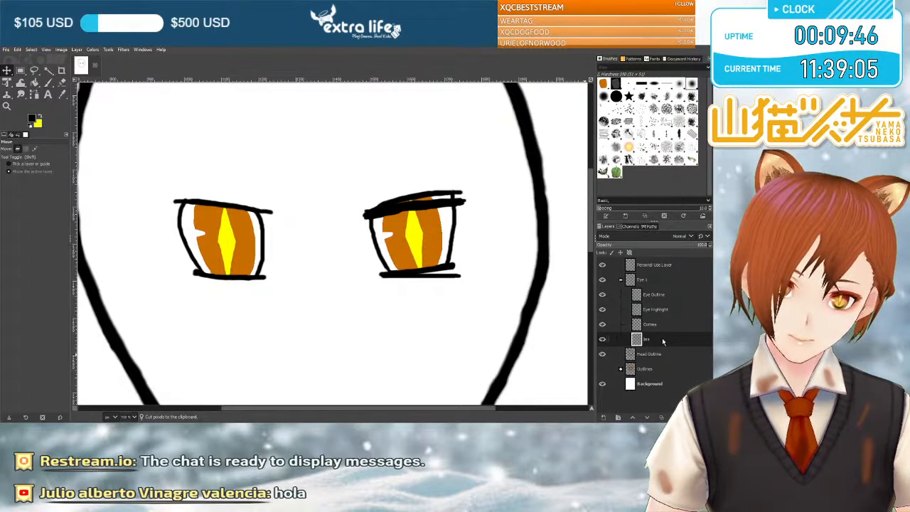
{"action": "key", "text": "ctrl+v"}
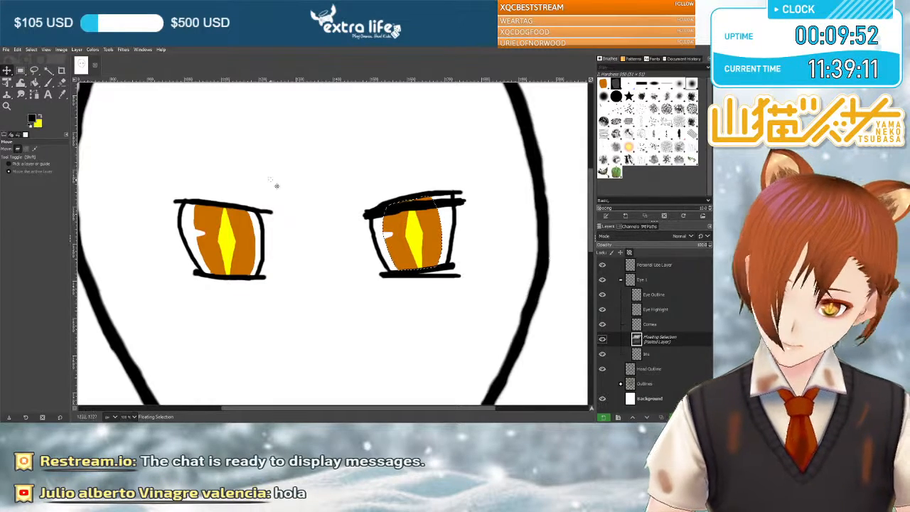
{"action": "left_click_drag", "start_coordinate": [431, 225], "coordinate": [429, 231]}
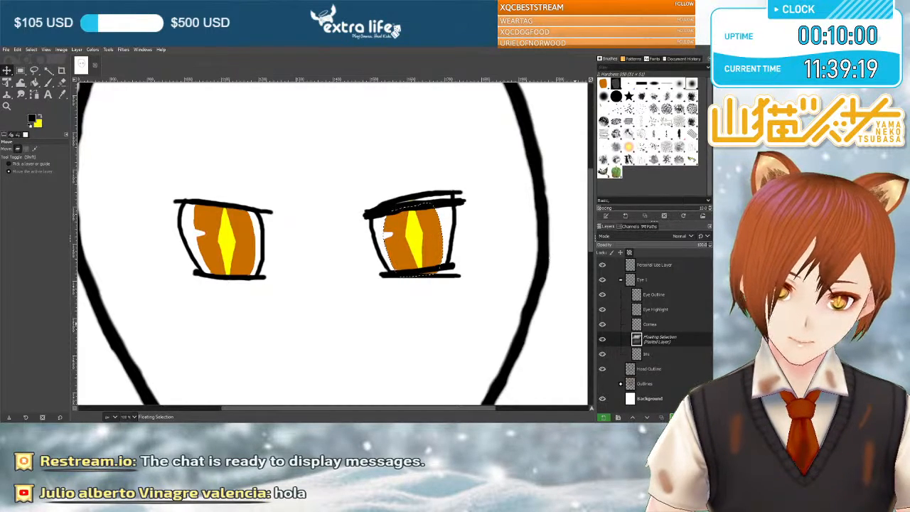
{"action": "key", "text": "ctrl+h"}
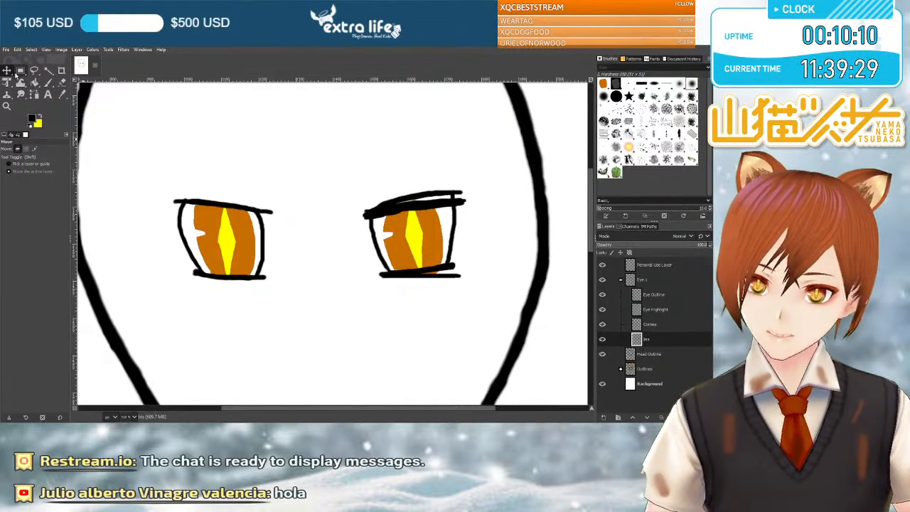
On the Cornea layer, cut the yellow pupil of the right-hand eye, paste it back slightly lower and to the left, and anchor it.
{"action": "left_click", "coordinate": [650, 326]}
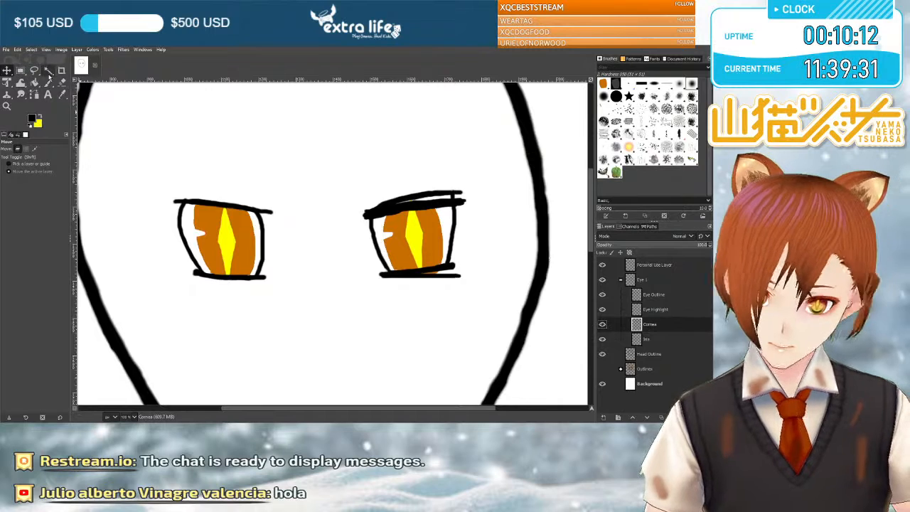
{"action": "left_click", "coordinate": [20, 70]}
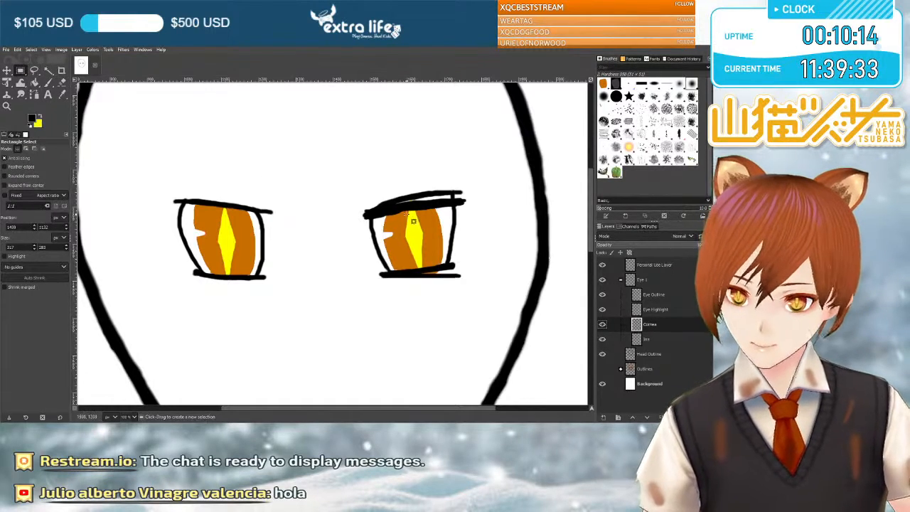
{"action": "left_click_drag", "start_coordinate": [398, 198], "coordinate": [439, 280]}
{"action": "key", "text": "ctrl+x"}
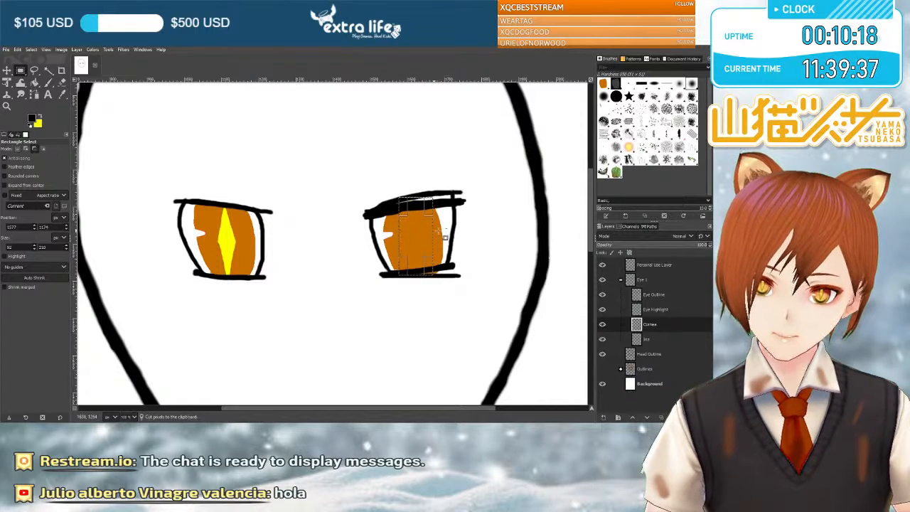
{"action": "key", "text": "ctrl+v"}
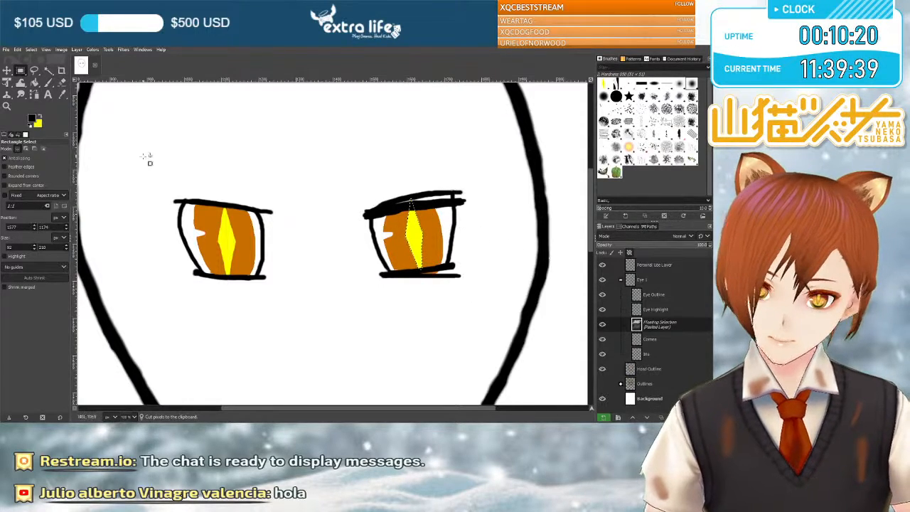
{"action": "left_click", "coordinate": [6, 69]}
{"action": "left_click_drag", "start_coordinate": [417, 241], "coordinate": [416, 246]}
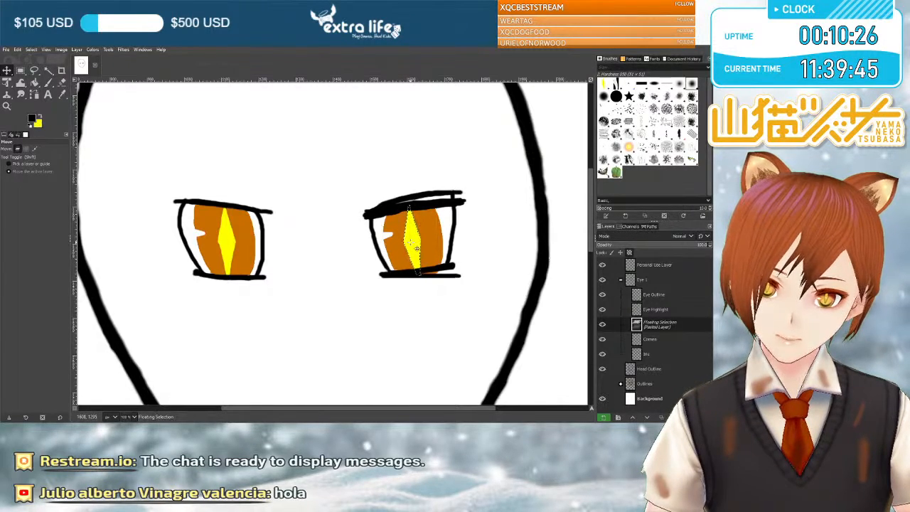
{"action": "left_click", "coordinate": [675, 418]}
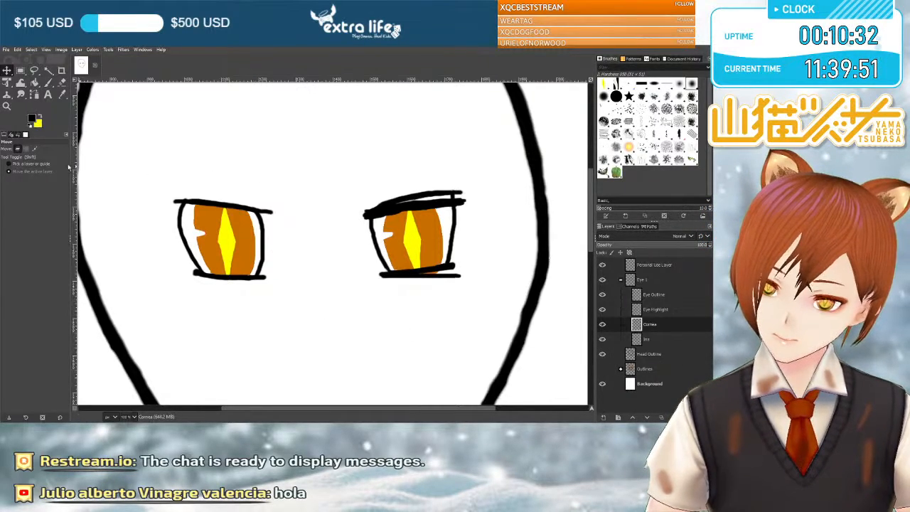
On the Eye Outline layer, erase the doubled upper line of the right-hand eye's upper lid and thin the remaining line.
{"action": "key", "text": "shift+e"}
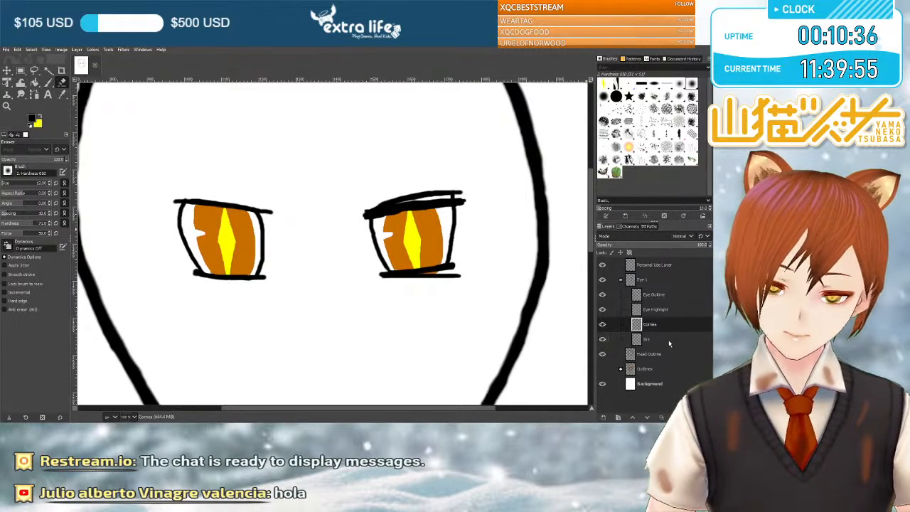
{"action": "left_click", "coordinate": [653, 295]}
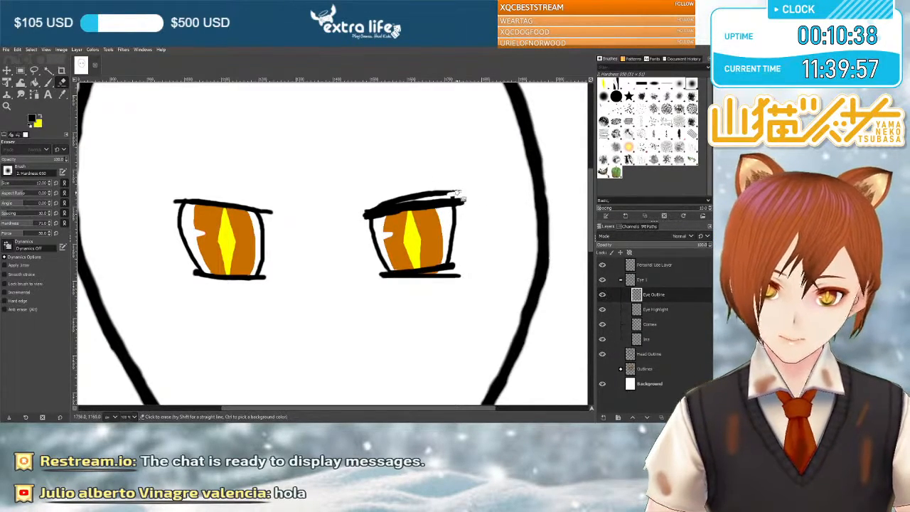
{"action": "left_click_drag", "start_coordinate": [455, 195], "coordinate": [406, 199]}
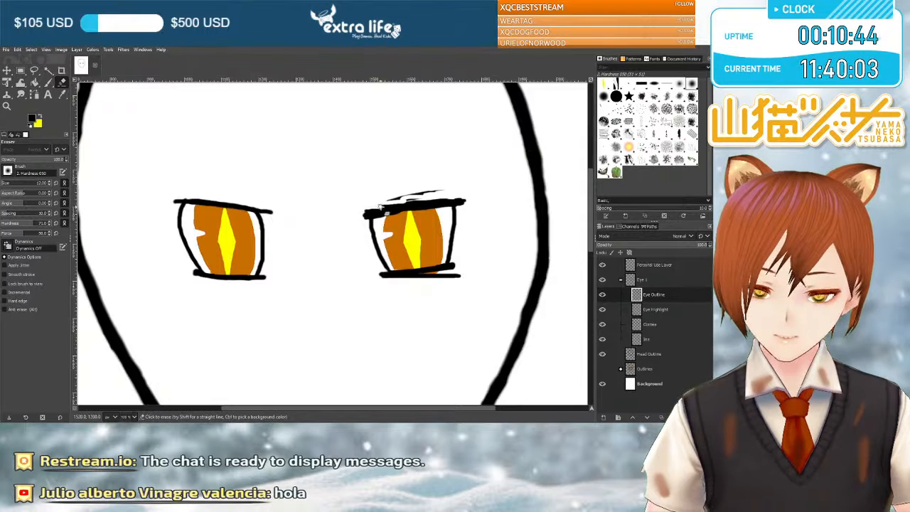
{"action": "mouse_move", "coordinate": [368, 206]}
{"action": "left_mouse_down"}
{"action": "mouse_move", "coordinate": [423, 200]}
{"action": "mouse_move", "coordinate": [390, 201]}
{"action": "mouse_move", "coordinate": [410, 193]}
{"action": "mouse_move", "coordinate": [380, 204]}
{"action": "mouse_move", "coordinate": [424, 193]}
{"action": "left_mouse_up"}
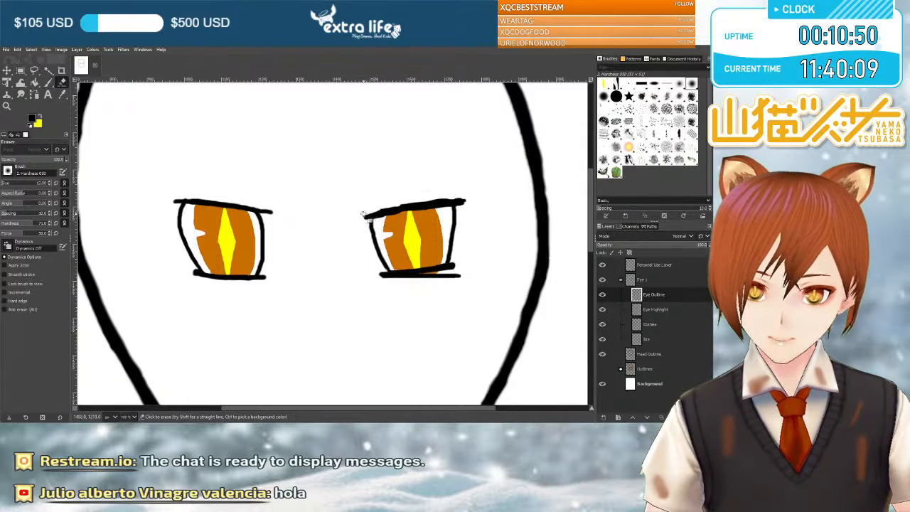
{"action": "left_click_drag", "start_coordinate": [380, 211], "coordinate": [449, 203]}
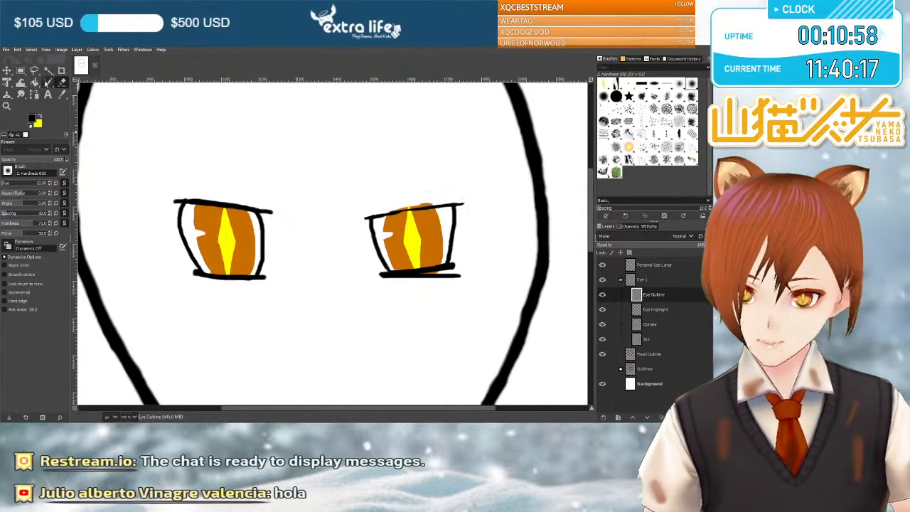
Repaint the right-hand eye's upper lid as a thicker, slightly arched black line, undoing stray strokes, and erase the old line beneath it.
{"action": "left_click", "coordinate": [49, 82]}
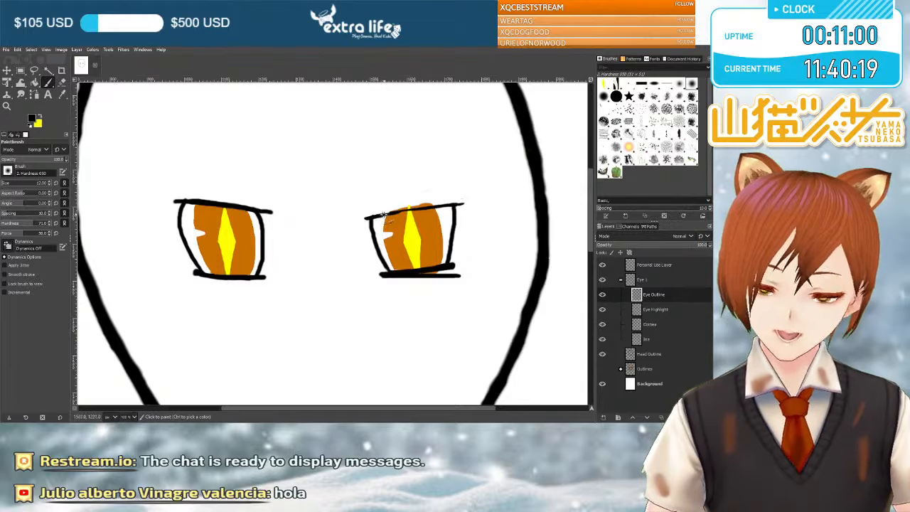
{"action": "left_click_drag", "start_coordinate": [400, 211], "coordinate": [464, 207]}
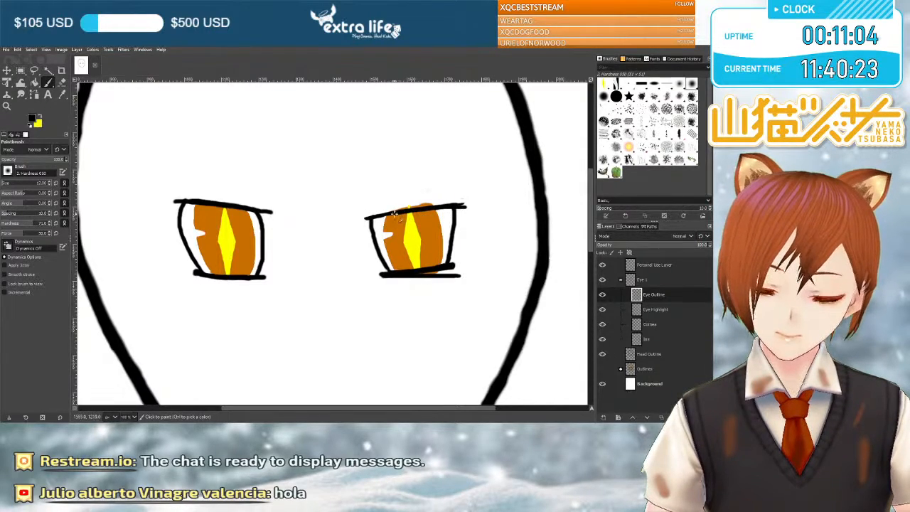
{"action": "key", "text": "ctrl+z"}
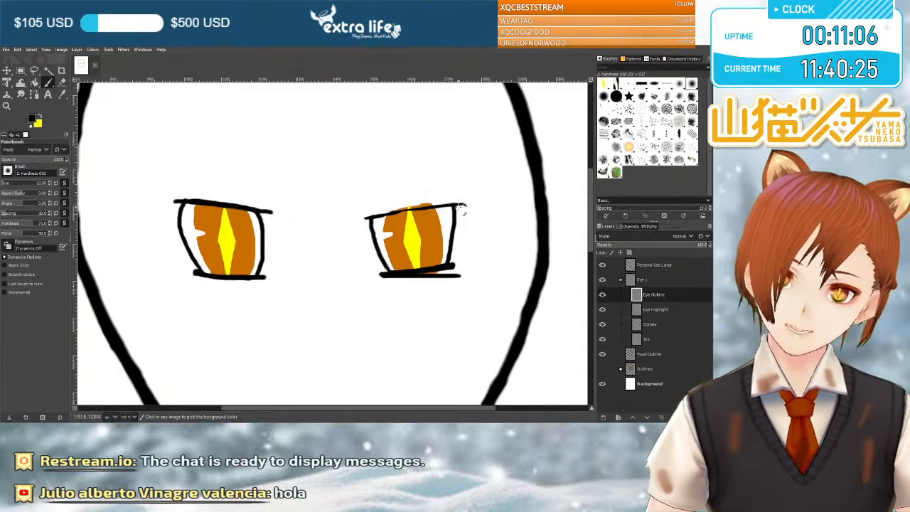
{"action": "left_click_drag", "start_coordinate": [387, 213], "coordinate": [450, 205]}
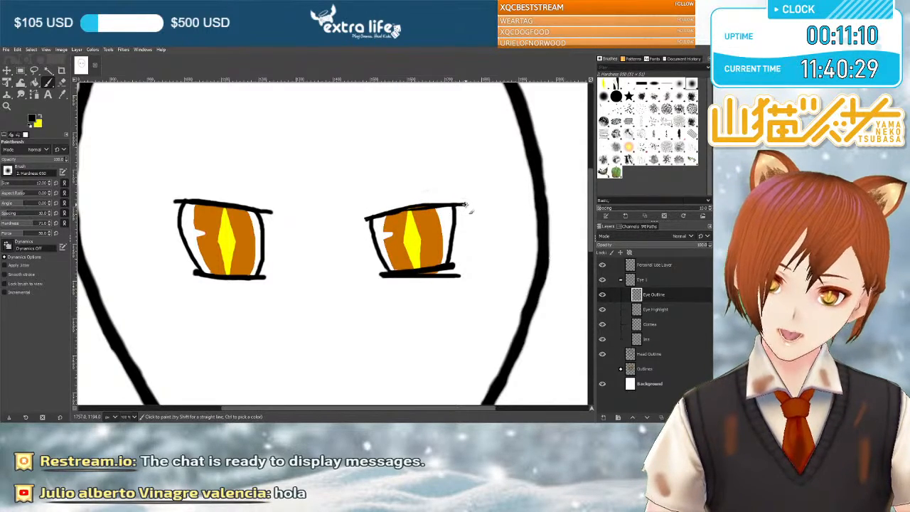
{"action": "left_click_drag", "start_coordinate": [411, 206], "coordinate": [388, 212]}
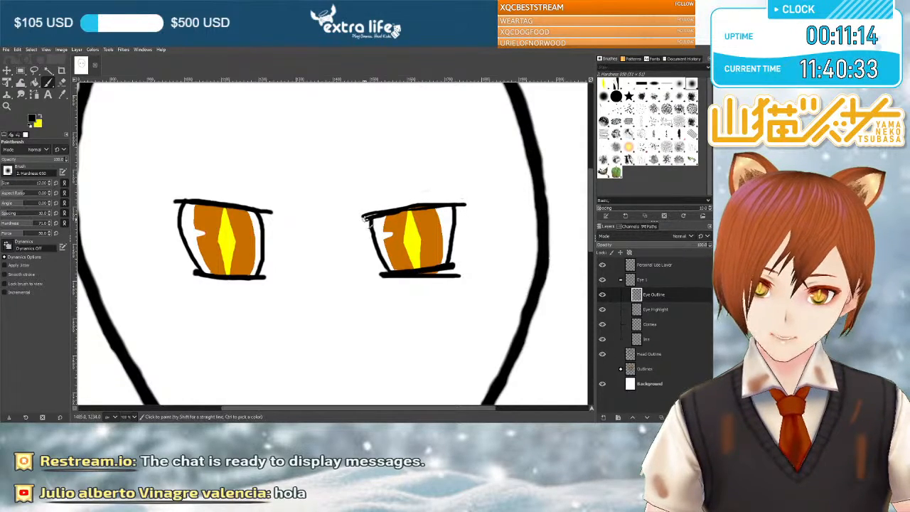
{"action": "key", "text": "ctrl+z"}
{"action": "left_click_drag", "start_coordinate": [369, 215], "coordinate": [458, 202]}
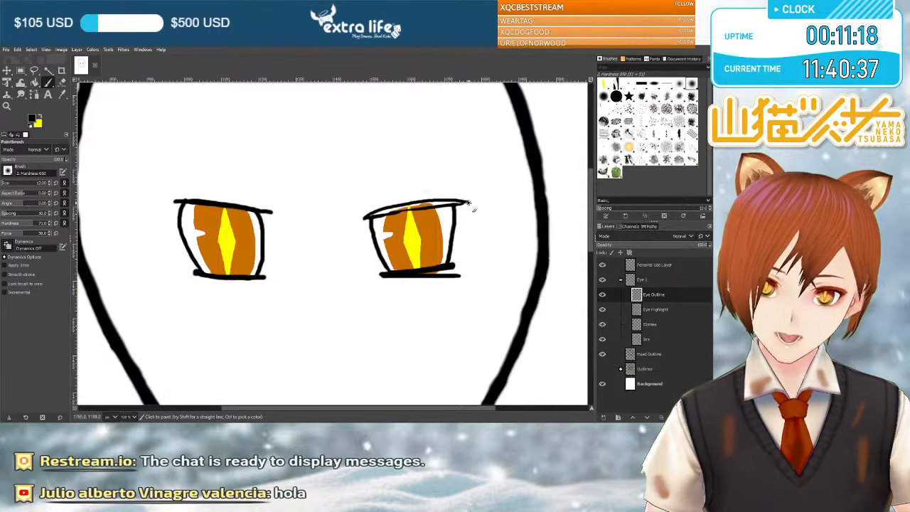
{"action": "mouse_move", "coordinate": [366, 219]}
{"action": "left_mouse_down"}
{"action": "mouse_move", "coordinate": [398, 206]}
{"action": "mouse_move", "coordinate": [459, 206]}
{"action": "mouse_move", "coordinate": [362, 217]}
{"action": "mouse_move", "coordinate": [421, 204]}
{"action": "left_mouse_up"}
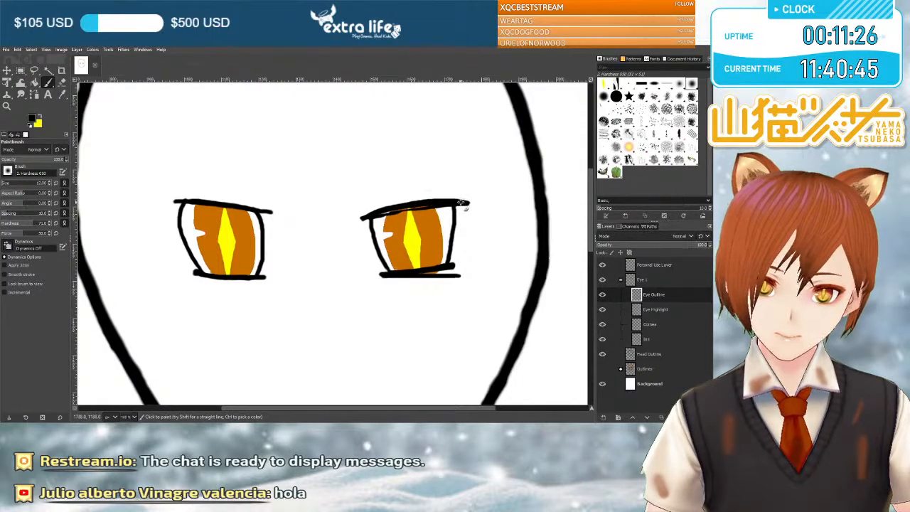
{"action": "key", "text": "shift+e"}
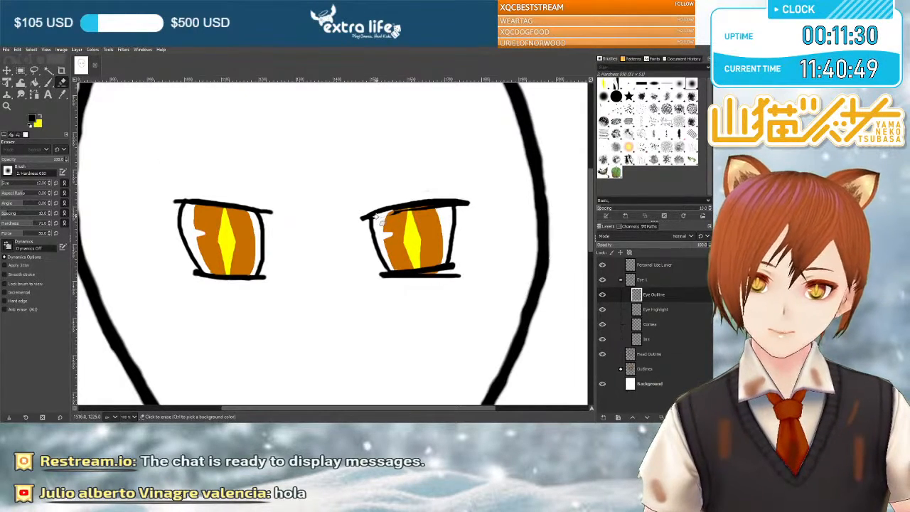
{"action": "left_click_drag", "start_coordinate": [390, 219], "coordinate": [429, 207]}
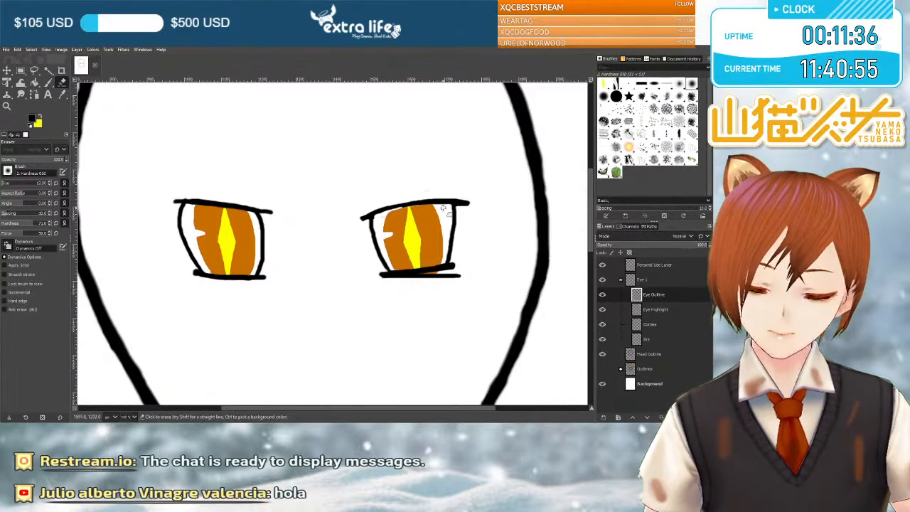
Paint the outer side line of the right-hand eye straight down to the lowest lid line, undoing the first attempt.
{"action": "key", "text": "p"}
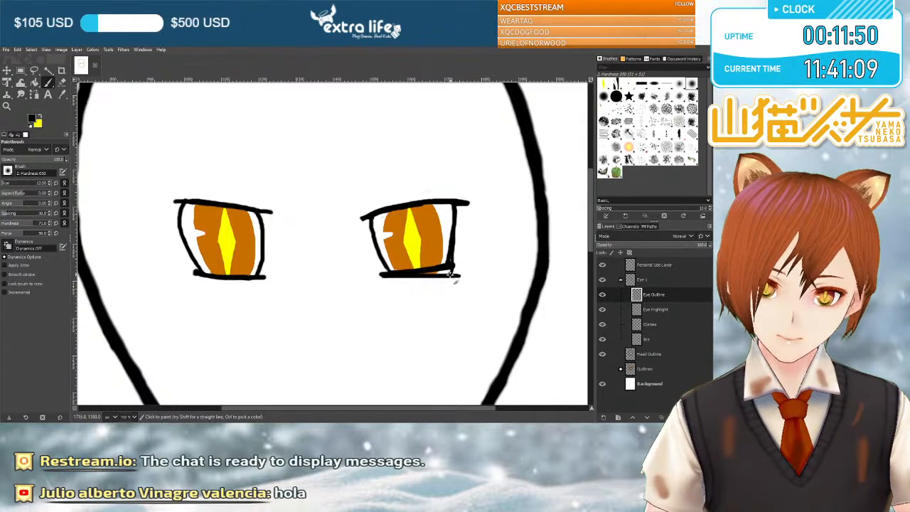
{"action": "left_click_drag", "start_coordinate": [452, 267], "coordinate": [457, 250]}
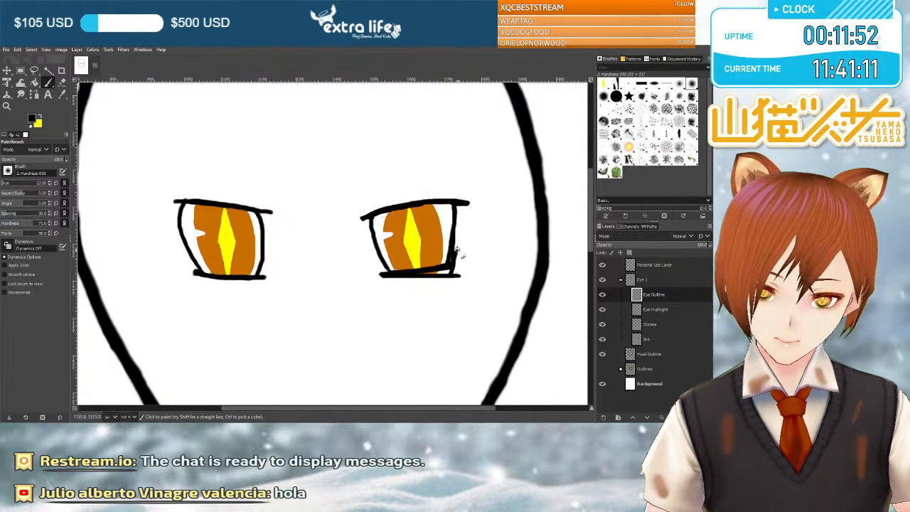
{"action": "key", "text": "ctrl+z"}
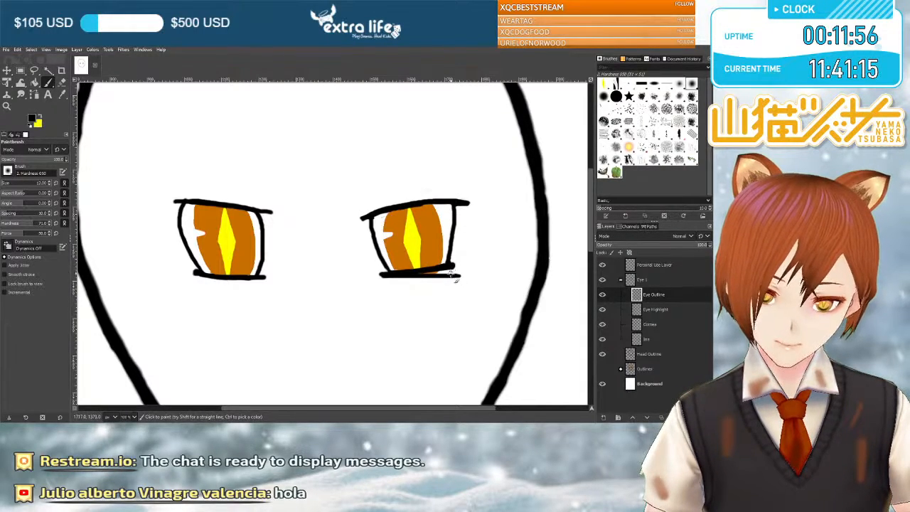
{"action": "left_click_drag", "start_coordinate": [452, 270], "coordinate": [457, 250]}
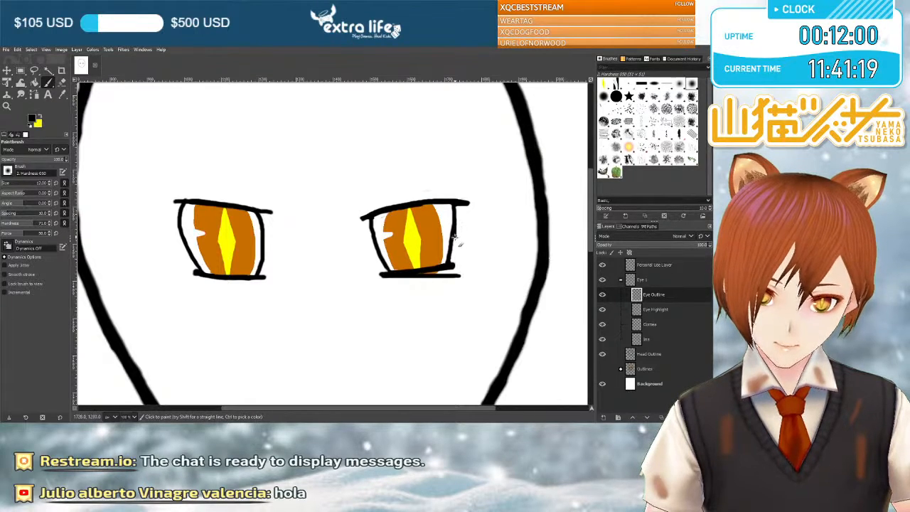
{"action": "left_click_drag", "start_coordinate": [455, 247], "coordinate": [458, 267]}
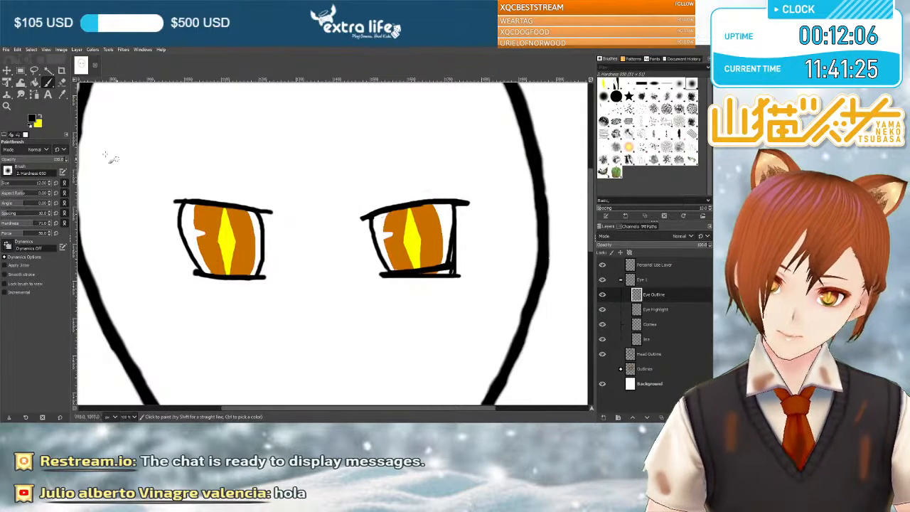
Erase the leftover inner side line and the old slanted lower lid line of the right-hand eye.
{"action": "key", "text": "shift+e"}
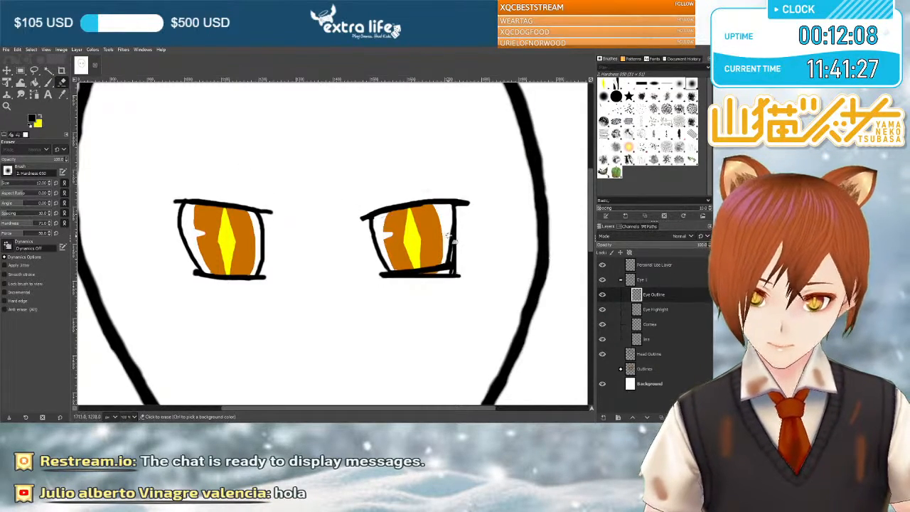
{"action": "mouse_move", "coordinate": [449, 255]}
{"action": "left_mouse_down"}
{"action": "mouse_move", "coordinate": [448, 241]}
{"action": "mouse_move", "coordinate": [452, 271]}
{"action": "mouse_move", "coordinate": [446, 265]}
{"action": "left_mouse_up"}
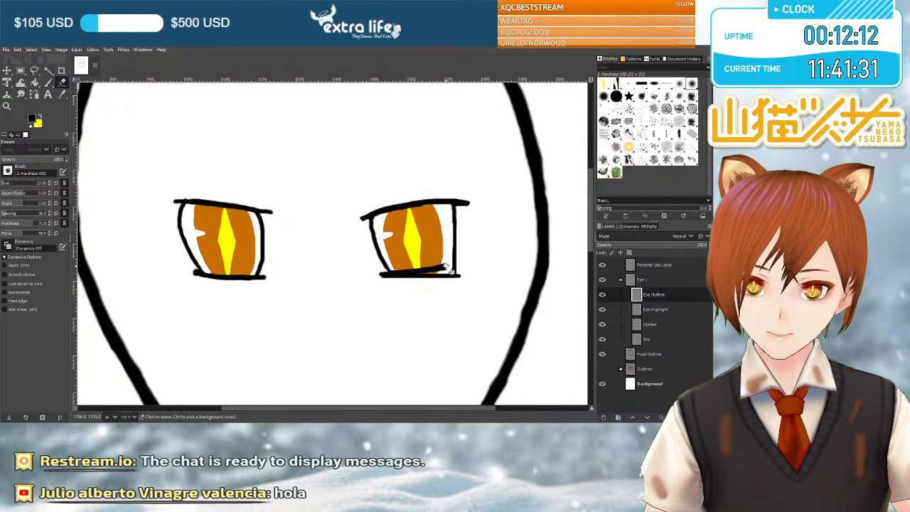
{"action": "left_click", "coordinate": [444, 266]}
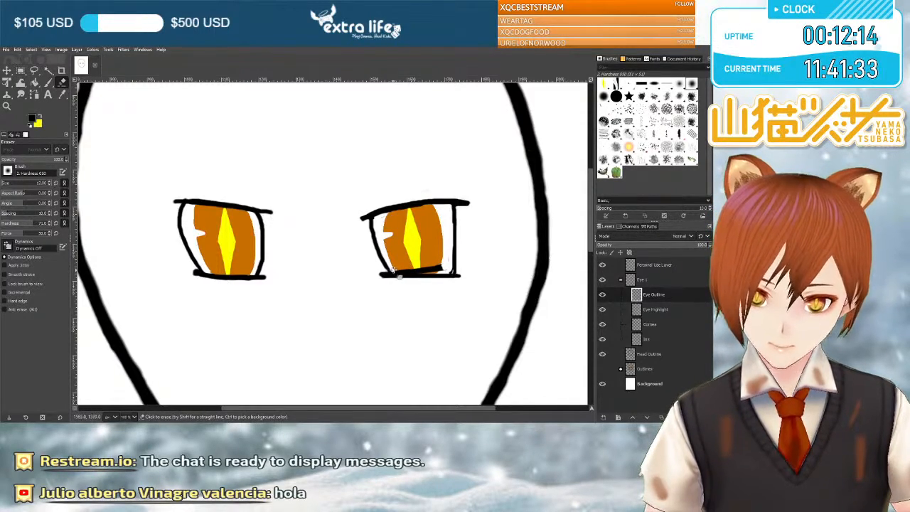
{"action": "mouse_move", "coordinate": [407, 273]}
{"action": "left_mouse_down"}
{"action": "mouse_move", "coordinate": [448, 265]}
{"action": "mouse_move", "coordinate": [439, 276]}
{"action": "left_mouse_up"}
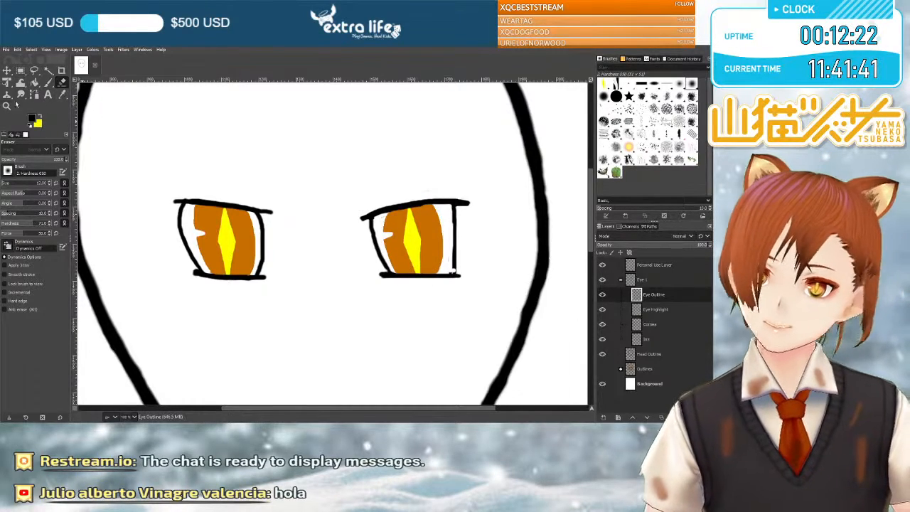
Repaint the right-hand eye's outer side as a curved black line, erase the straight line's excess, and touch up the lower corner.
{"action": "key", "text": "p"}
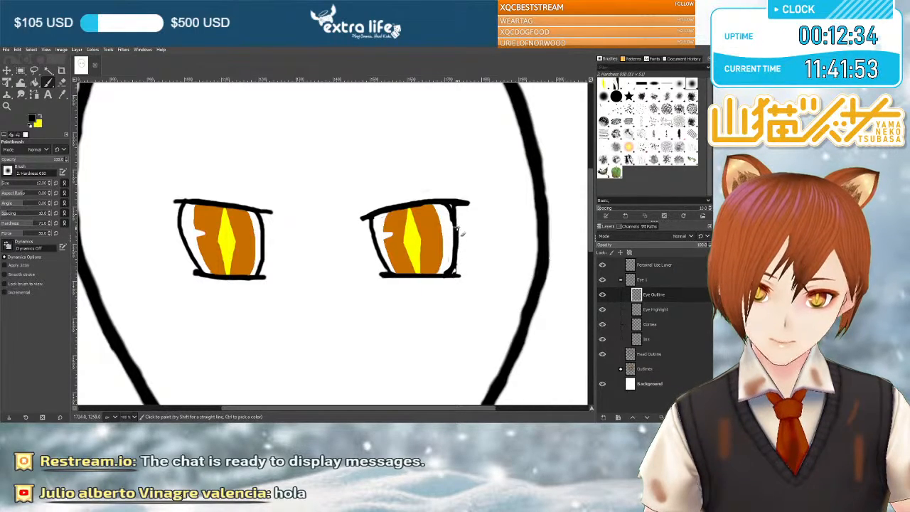
{"action": "left_click", "coordinate": [62, 82]}
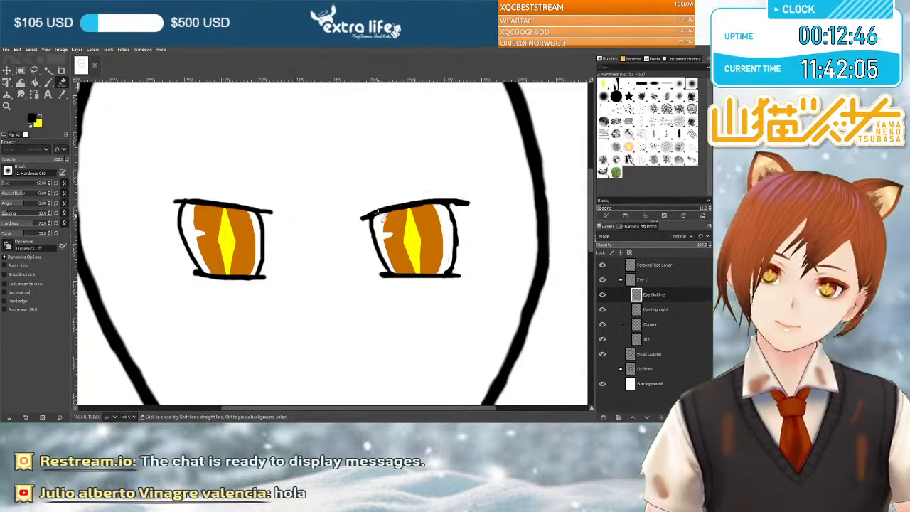
{"action": "left_click", "coordinate": [46, 85]}
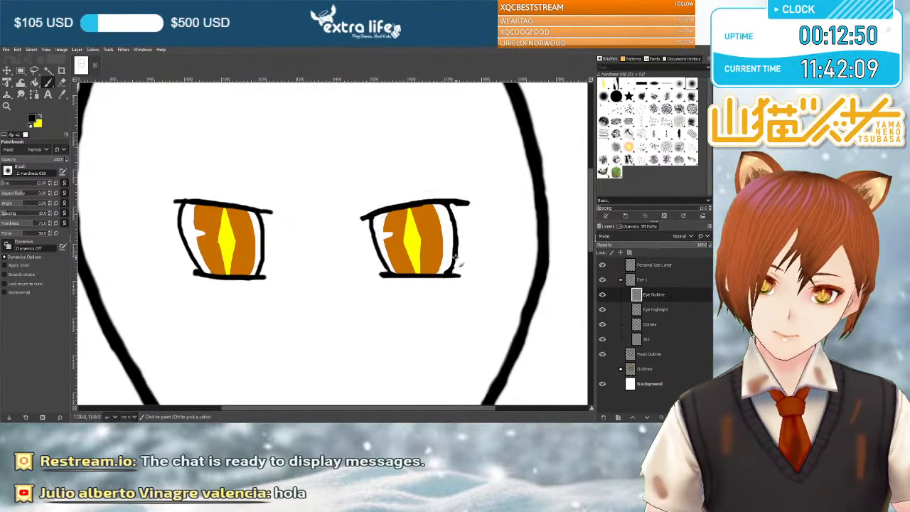
{"action": "left_click", "coordinate": [451, 272]}
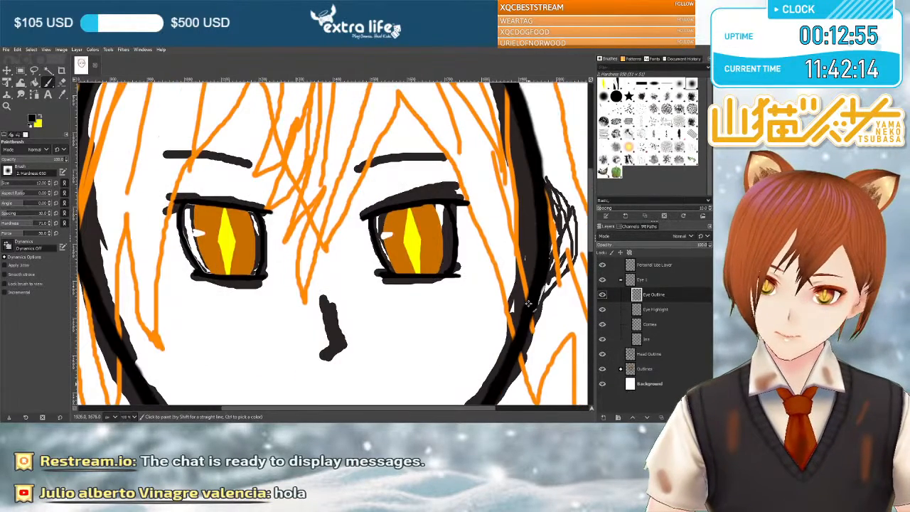
Show the Outlines sketch group and compare it with the redrawn eyes by toggling the sketch and eye groups' visibility.
{"action": "scroll", "coordinate": [528, 304], "scroll_direction": "down", "scroll_amount": 1}
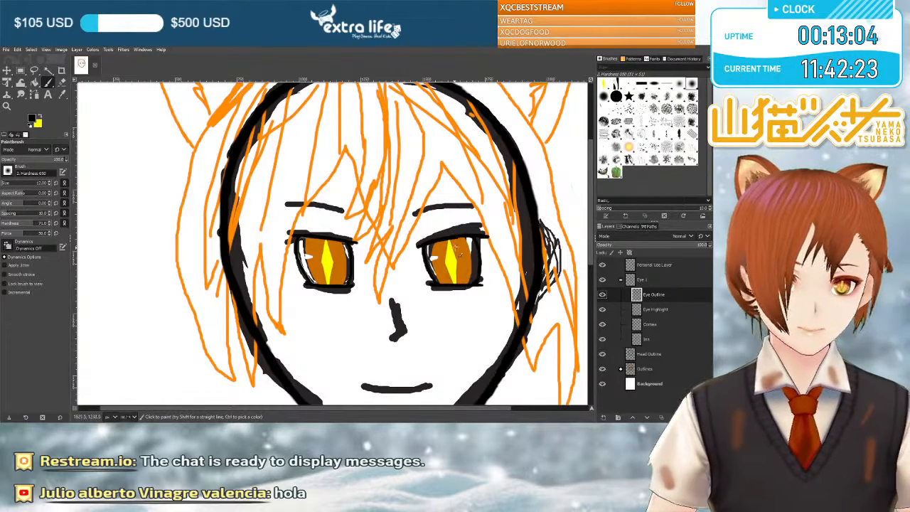
{"action": "left_click", "coordinate": [602, 369]}
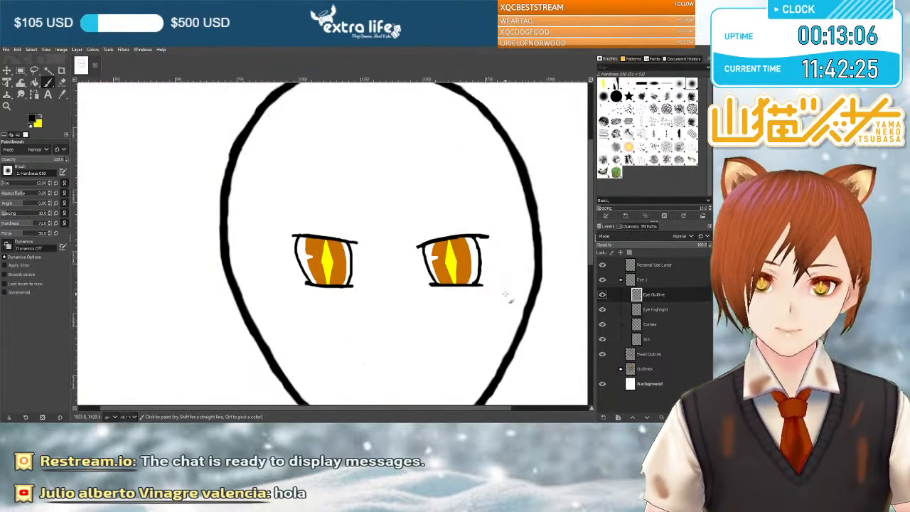
{"action": "scroll", "coordinate": [507, 294], "scroll_direction": "down", "scroll_amount": 3}
{"action": "left_click", "coordinate": [603, 369]}
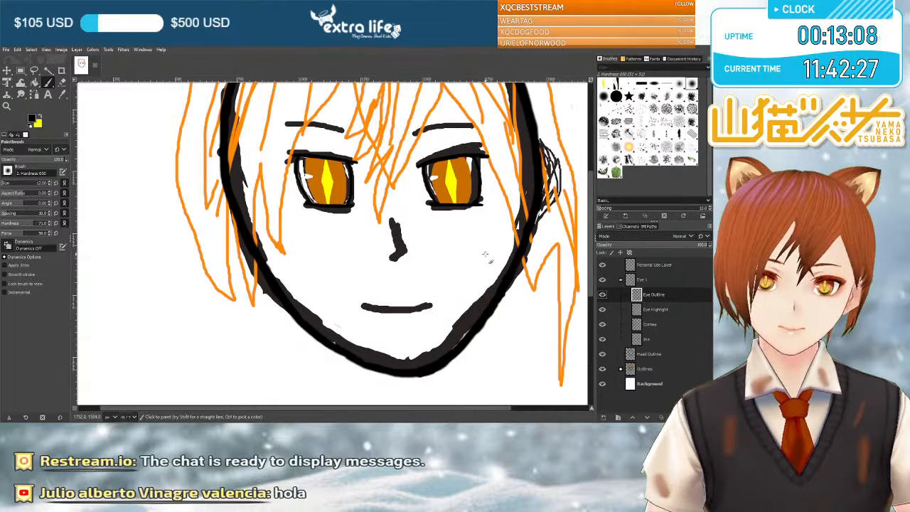
{"action": "scroll", "coordinate": [486, 254], "scroll_direction": "up", "scroll_amount": 3}
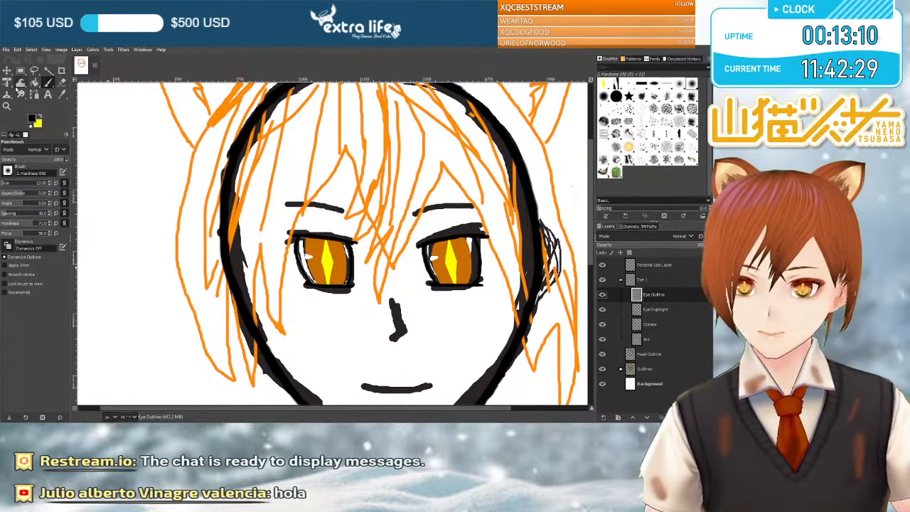
{"action": "left_click", "coordinate": [601, 280]}
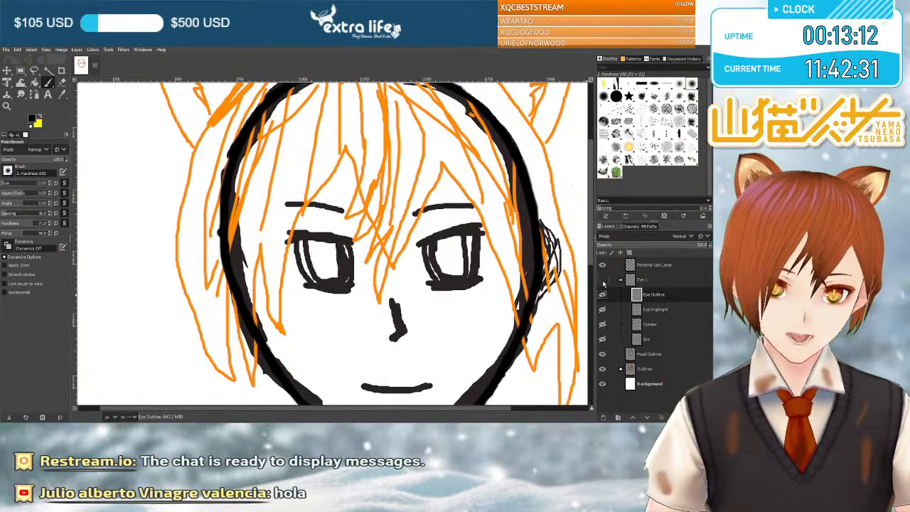
{"action": "left_click", "coordinate": [601, 280]}
Create a new layer named Nose, move it out of the eye group to just above it, and collapse the group.
{"action": "left_click", "coordinate": [621, 280]}
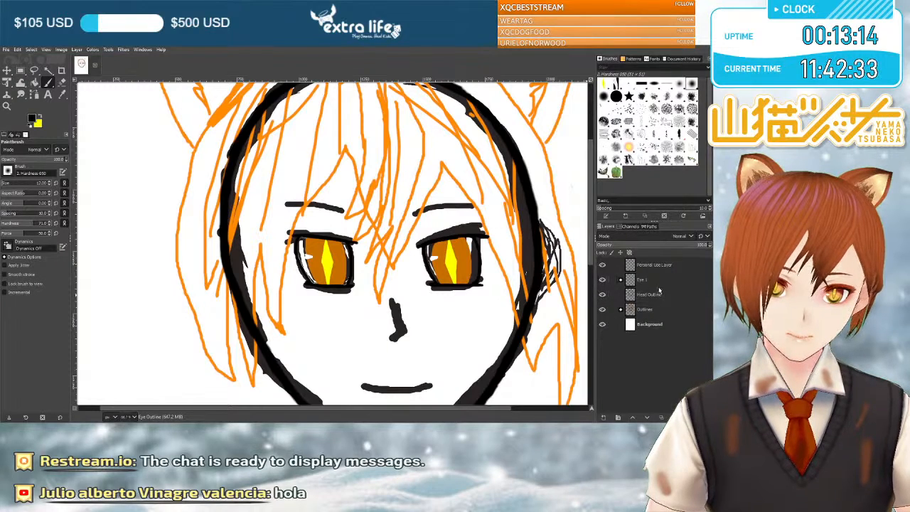
{"action": "left_click", "coordinate": [93, 49]}
{"action": "left_click", "coordinate": [340, 195]}
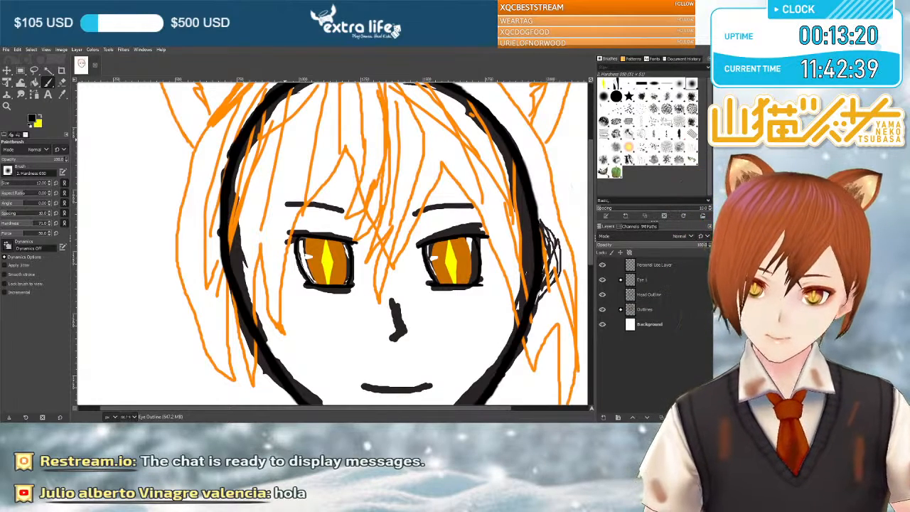
{"action": "key", "text": "Page_Up"}
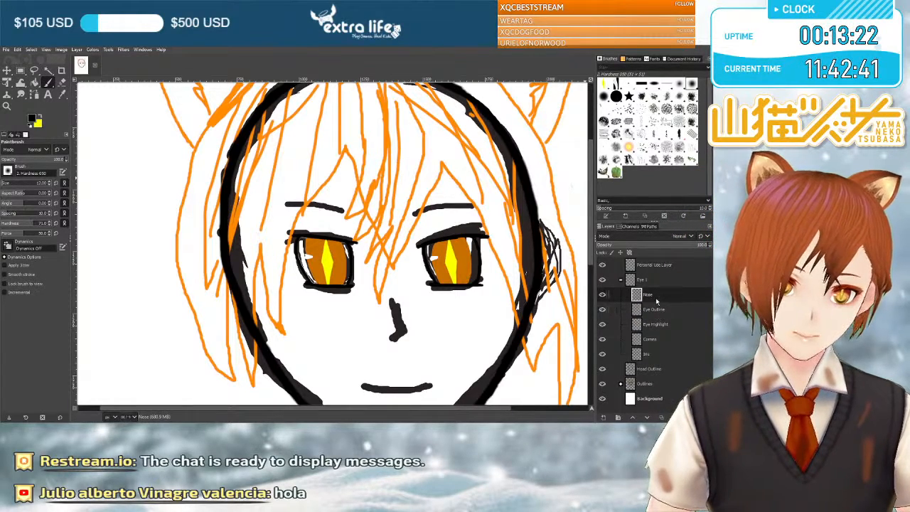
{"action": "left_click_drag", "start_coordinate": [608, 294], "coordinate": [658, 277]}
{"action": "left_click", "coordinate": [621, 295]}
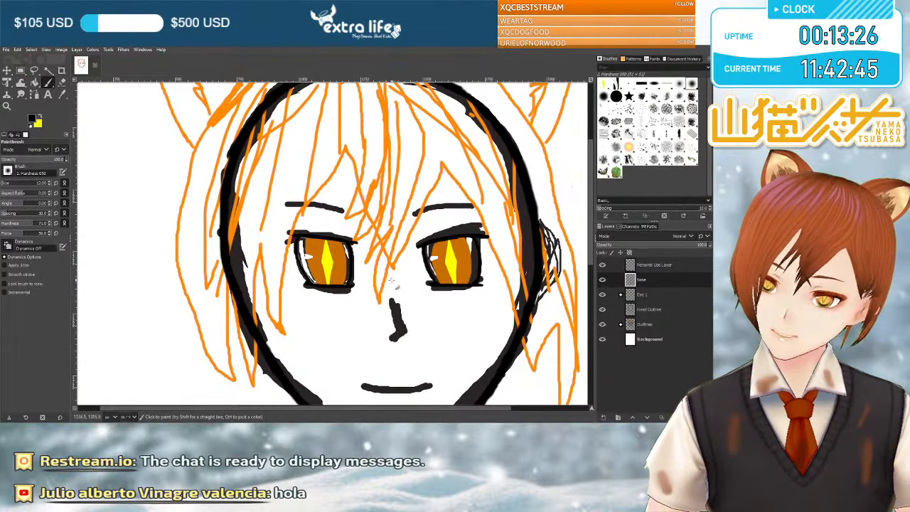
On the Nose layer, trace the sketched nose with a black bridge line that hooks back at the tip.
{"action": "scroll", "coordinate": [396, 229], "scroll_direction": "down", "scroll_amount": 3}
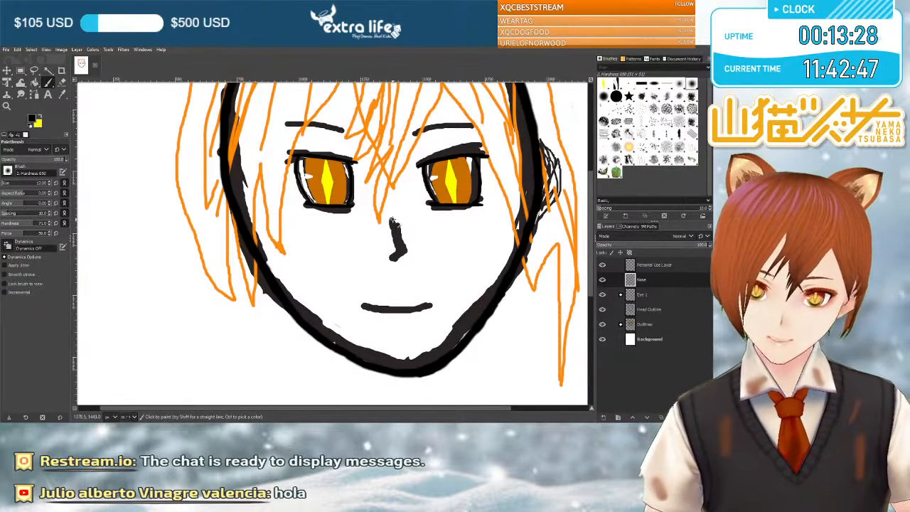
{"action": "left_click_drag", "start_coordinate": [399, 241], "coordinate": [398, 253]}
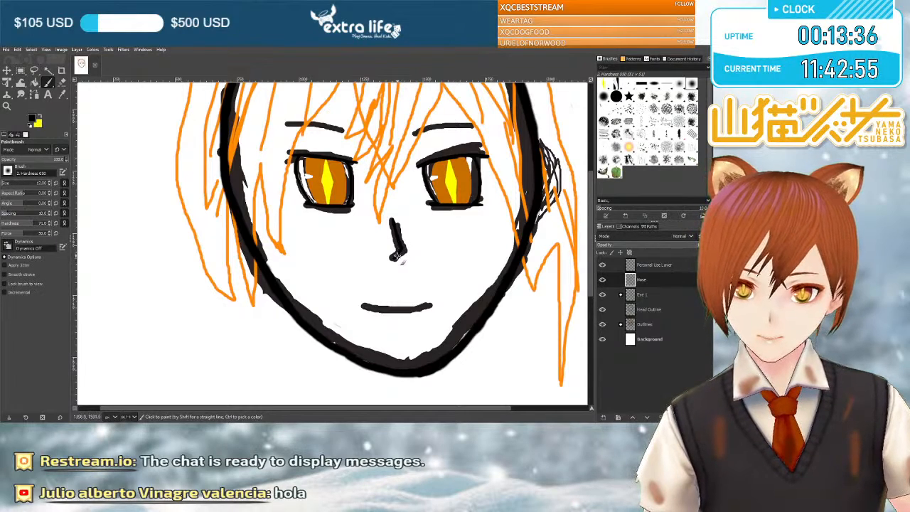
{"action": "left_click_drag", "start_coordinate": [393, 259], "coordinate": [391, 221]}
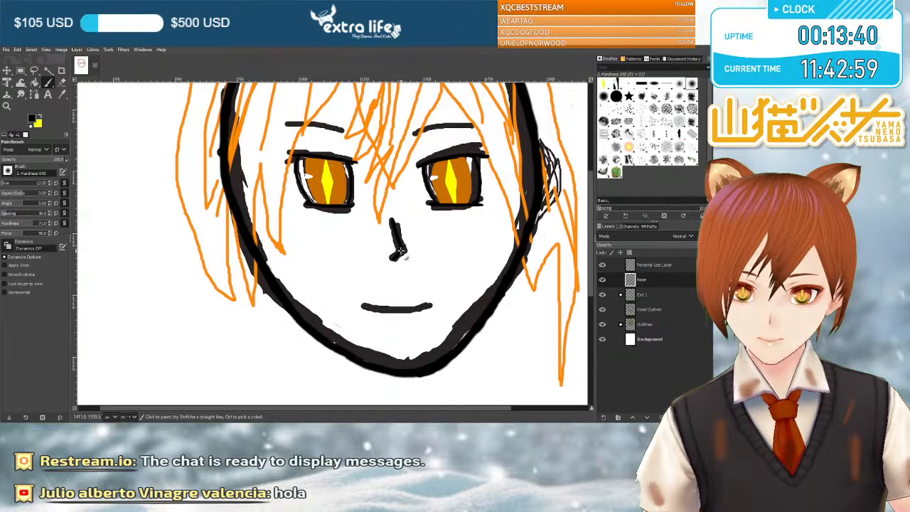
{"action": "left_click_drag", "start_coordinate": [403, 248], "coordinate": [396, 226]}
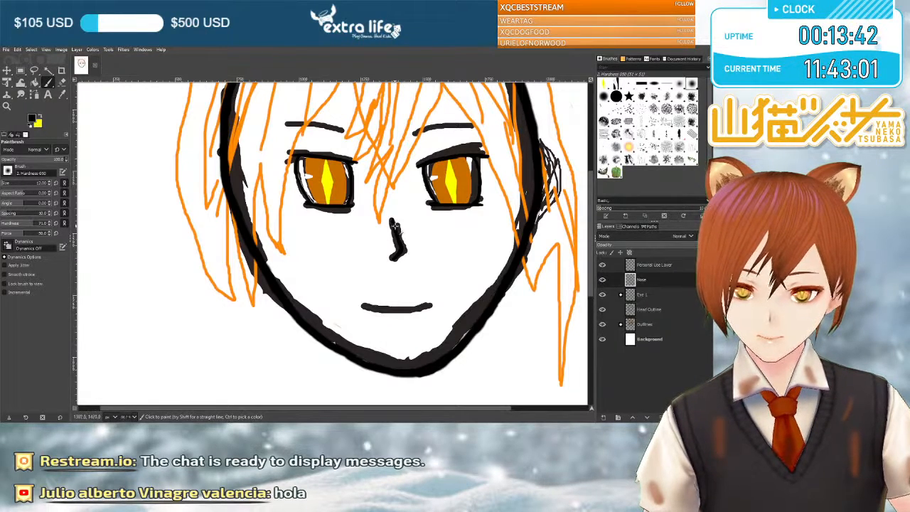
{"action": "scroll", "coordinate": [441, 248], "scroll_direction": "up", "scroll_amount": 2}
{"action": "scroll", "coordinate": [453, 263], "scroll_direction": "down", "scroll_amount": 2}
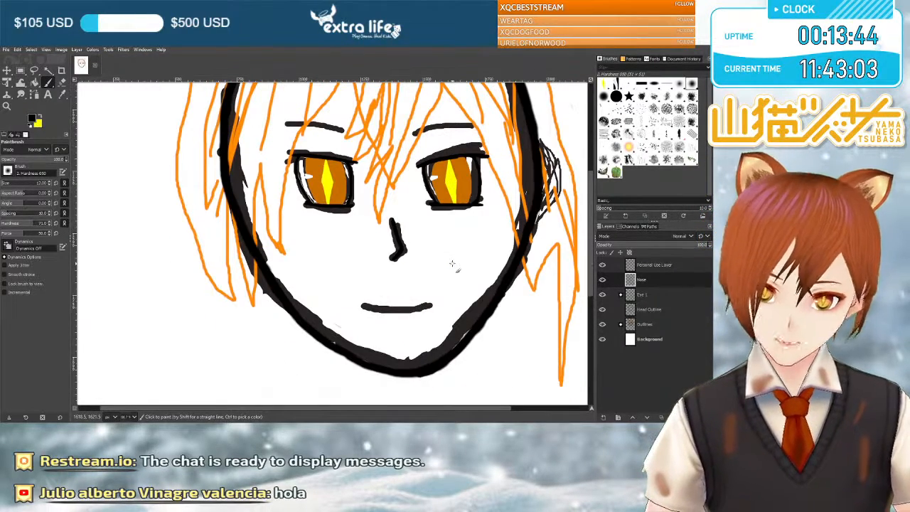
Hide the Outlines sketch group and thin the nose's bridge and hooked tip by erasing along their edges.
{"action": "scroll", "coordinate": [453, 264], "scroll_direction": "up", "scroll_amount": 3}
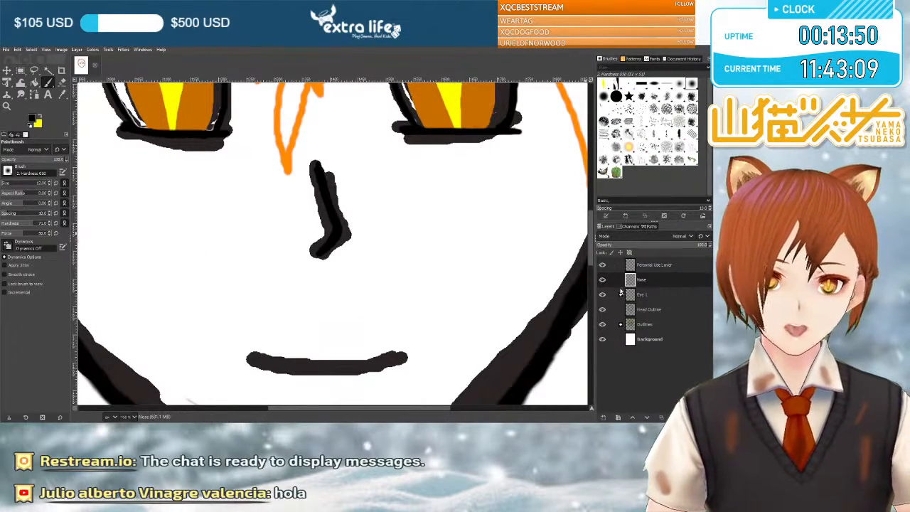
{"action": "left_click", "coordinate": [601, 324]}
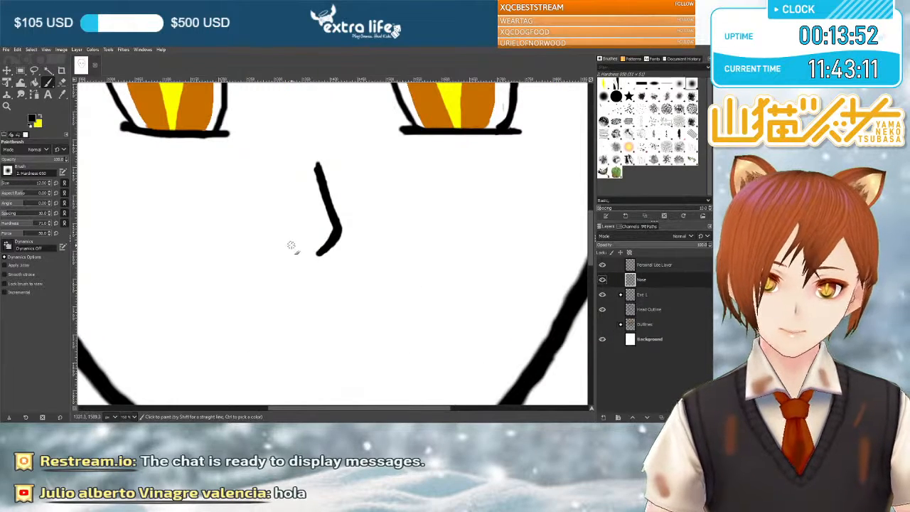
{"action": "key", "text": "shift+e"}
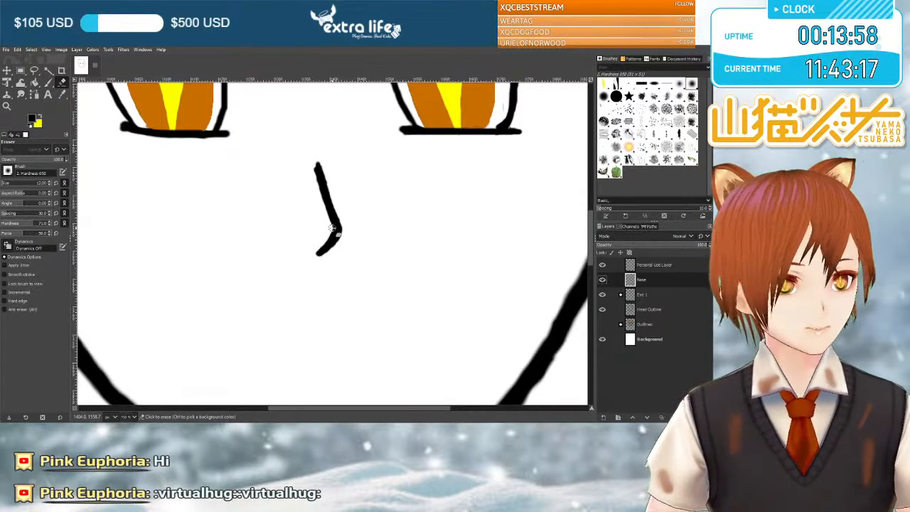
{"action": "left_click", "coordinate": [332, 228]}
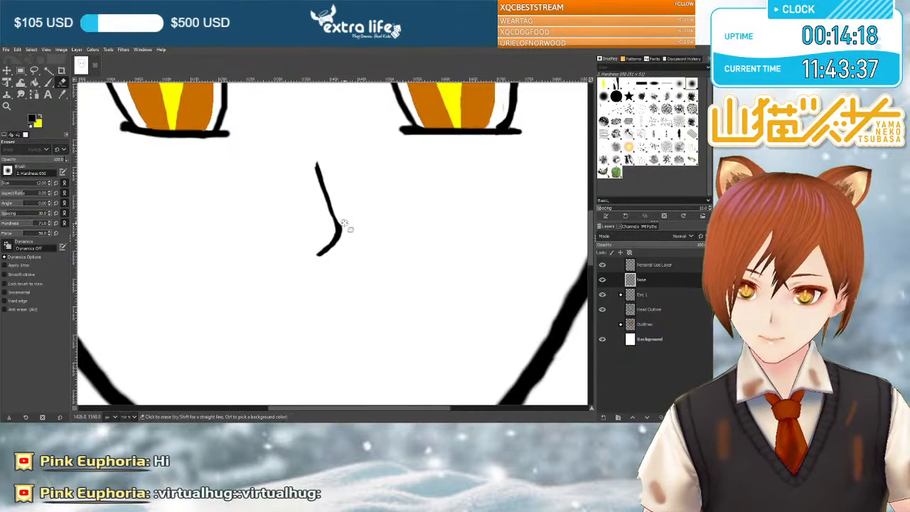
Repaint the nose's bridge along its inner side, erase the excess width, and paint its upper end back in.
{"action": "key", "text": "p"}
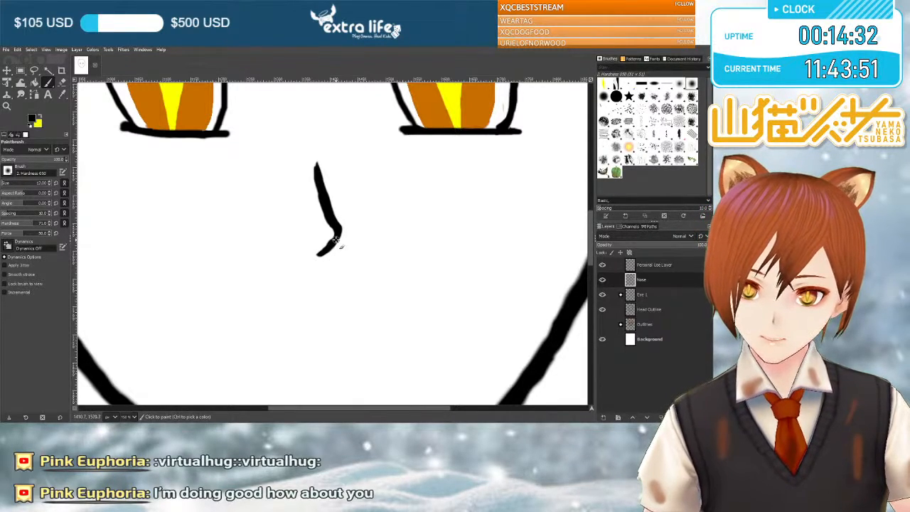
{"action": "key", "text": "shift+e"}
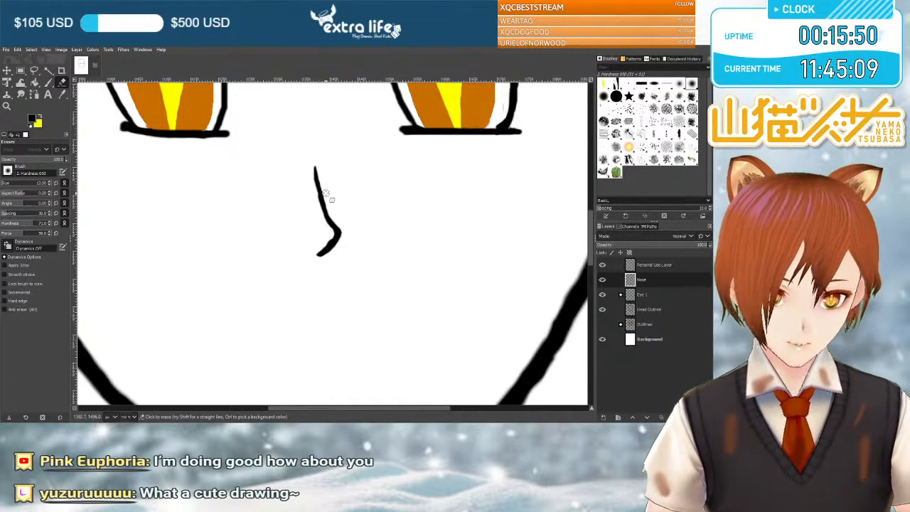
{"action": "left_click", "coordinate": [48, 83]}
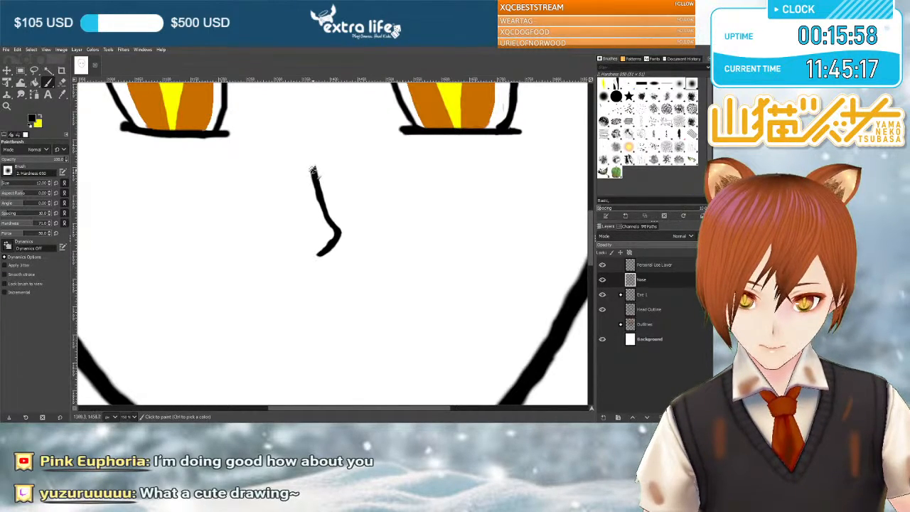
{"action": "left_click", "coordinate": [312, 168]}
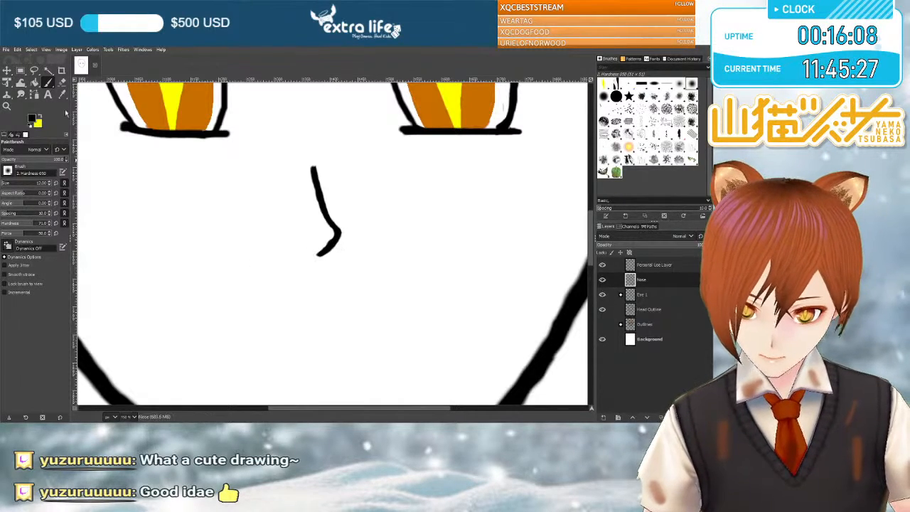
Erase along the edges of the nose's hooked tip and bridge to make the line thinner and smoother.
{"action": "key", "text": "shift+e"}
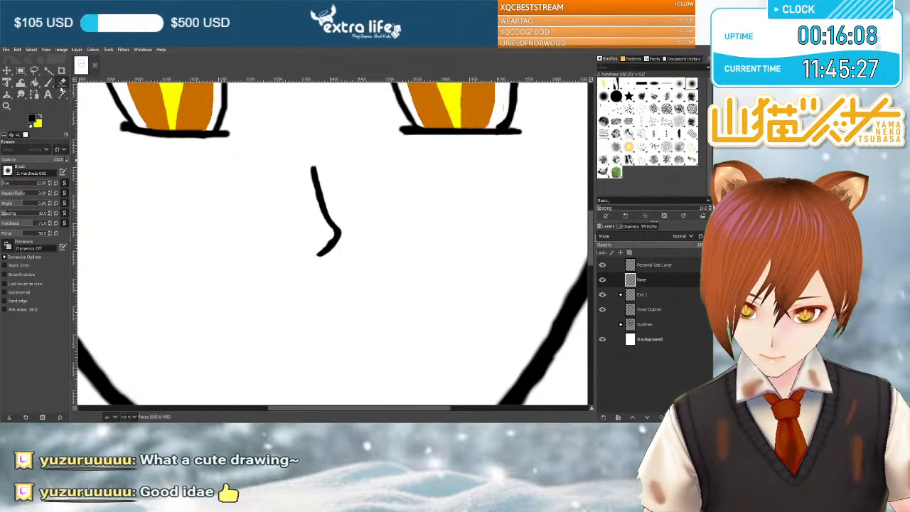
{"action": "left_click", "coordinate": [325, 243]}
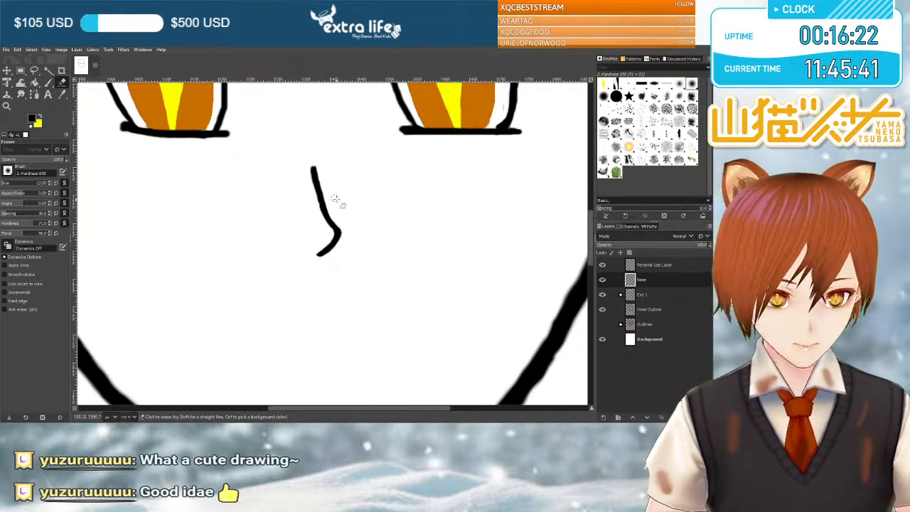
{"action": "scroll", "coordinate": [341, 220], "scroll_direction": "down", "scroll_amount": 3}
{"action": "scroll", "coordinate": [341, 220], "scroll_direction": "up", "scroll_amount": 6}
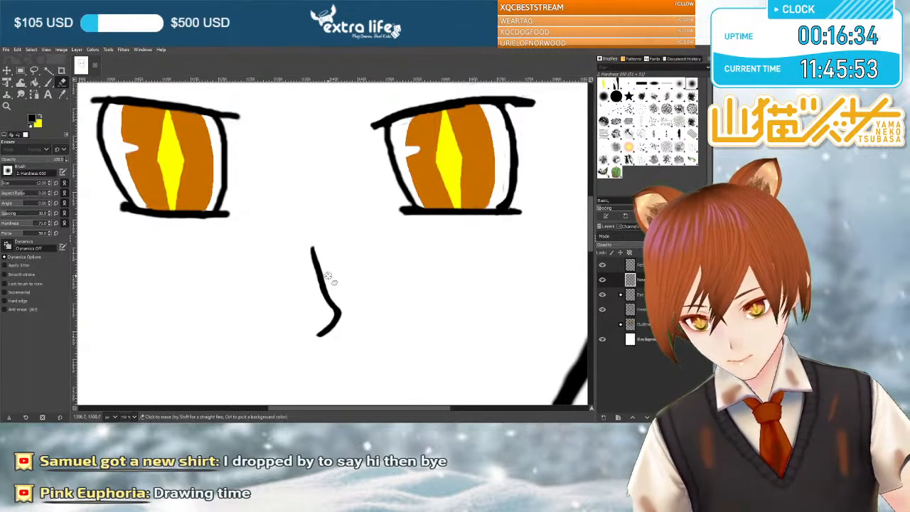
Toggle the Outlines sketch group's visibility to compare the finished nose line with the sketch, leaving the group shown.
{"action": "left_click", "coordinate": [603, 324]}
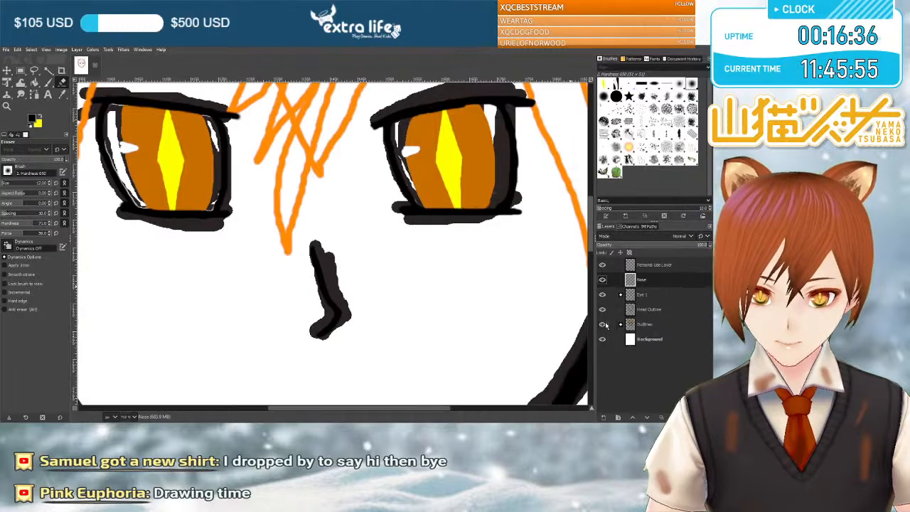
{"action": "left_click", "coordinate": [604, 324]}
{"action": "left_click", "coordinate": [603, 324]}
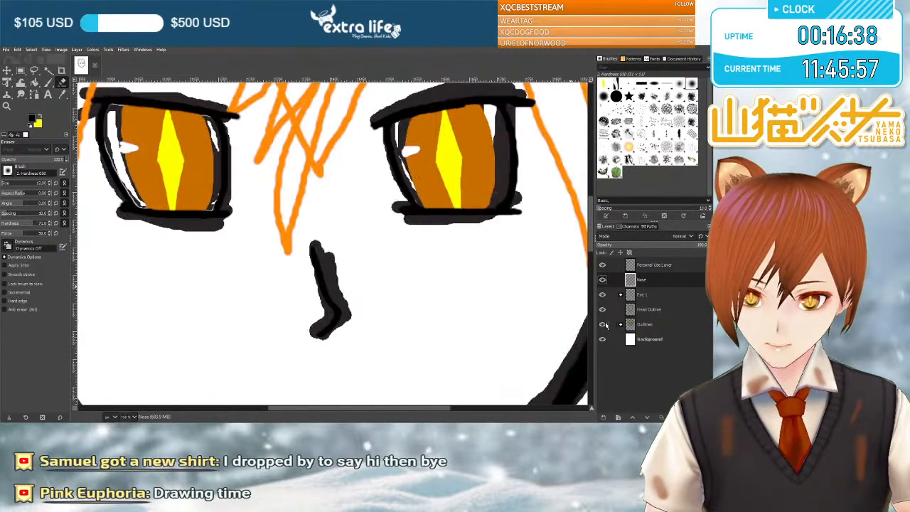
Hide the Nose, Eye 1 and Head Outline layers and look over the bare sketch from the ears to the chin.
{"action": "left_click", "coordinate": [602, 280]}
{"action": "scroll", "coordinate": [497, 280], "scroll_direction": "down", "scroll_amount": 3}
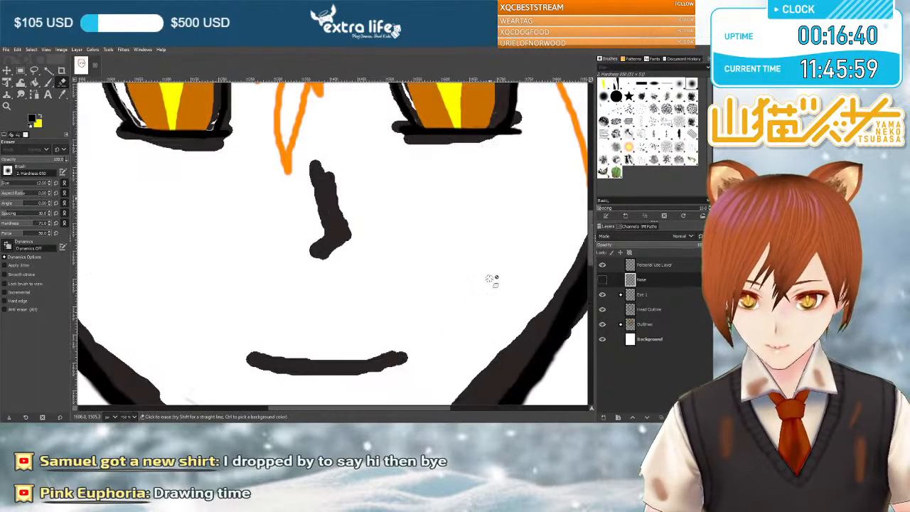
{"action": "left_click", "coordinate": [602, 294]}
{"action": "left_click", "coordinate": [602, 309]}
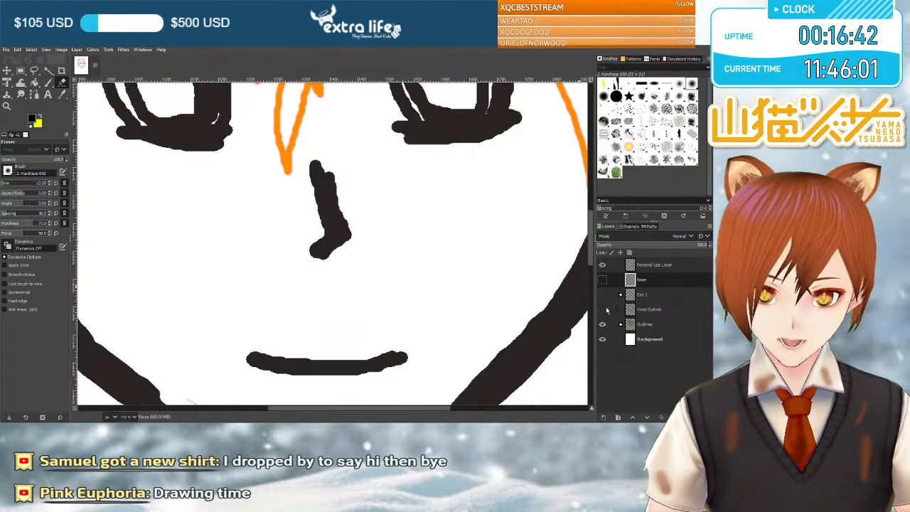
{"action": "scroll", "coordinate": [551, 282], "scroll_direction": "down", "scroll_amount": 3}
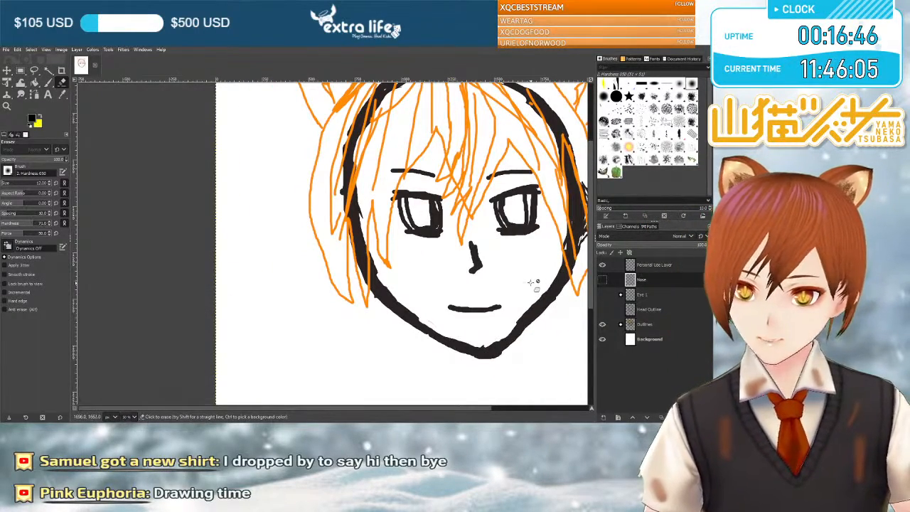
{"action": "scroll", "coordinate": [533, 283], "scroll_direction": "down", "scroll_amount": 2}
{"action": "scroll", "coordinate": [534, 281], "scroll_direction": "up", "scroll_amount": 2}
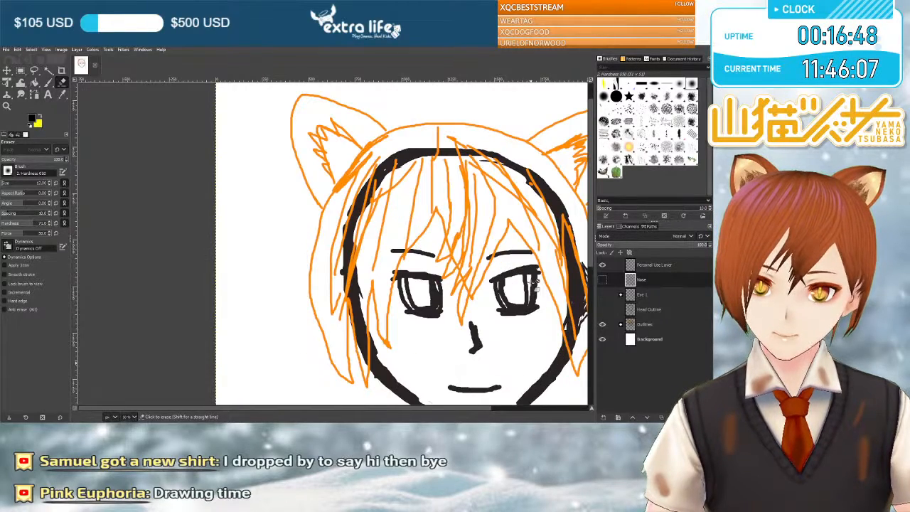
{"action": "scroll", "coordinate": [427, 339], "scroll_direction": "up", "scroll_amount": 2}
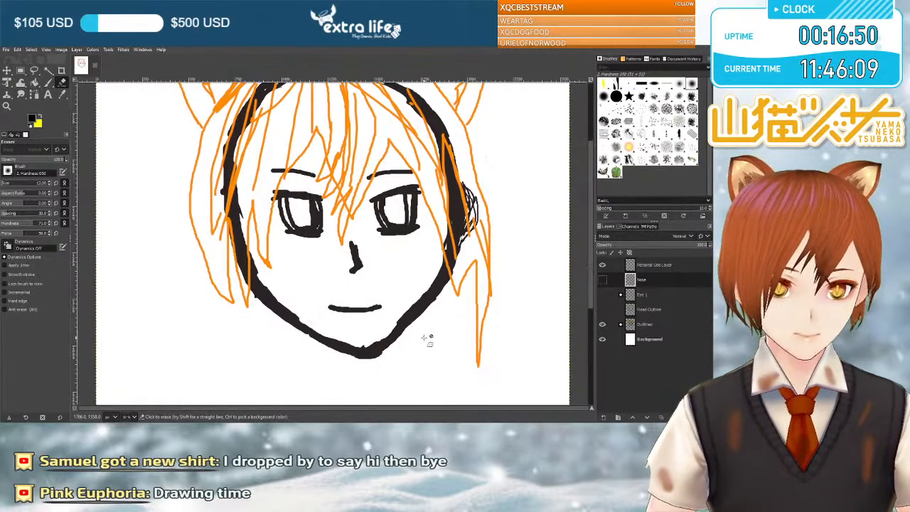
{"action": "scroll", "coordinate": [426, 334], "scroll_direction": "down", "scroll_amount": 2}
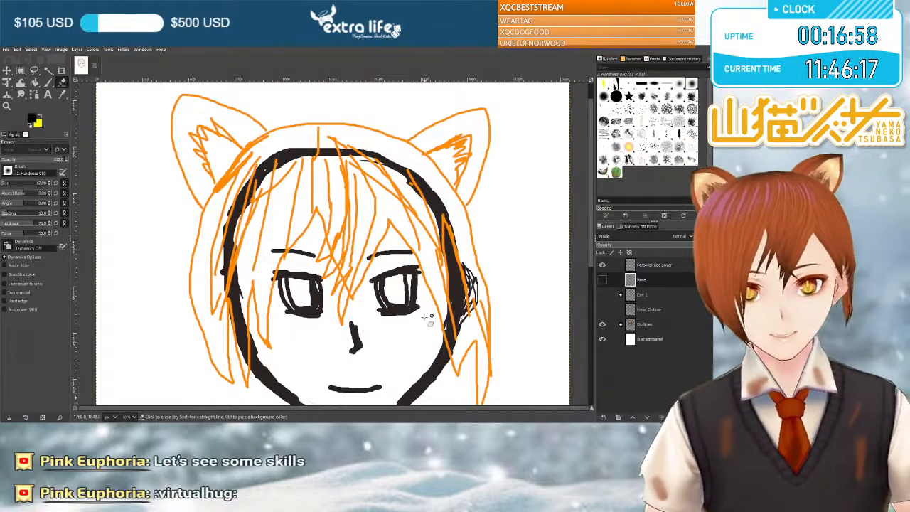
{"action": "scroll", "coordinate": [426, 317], "scroll_direction": "down", "scroll_amount": 3}
{"action": "scroll", "coordinate": [423, 319], "scroll_direction": "down", "scroll_amount": 2}
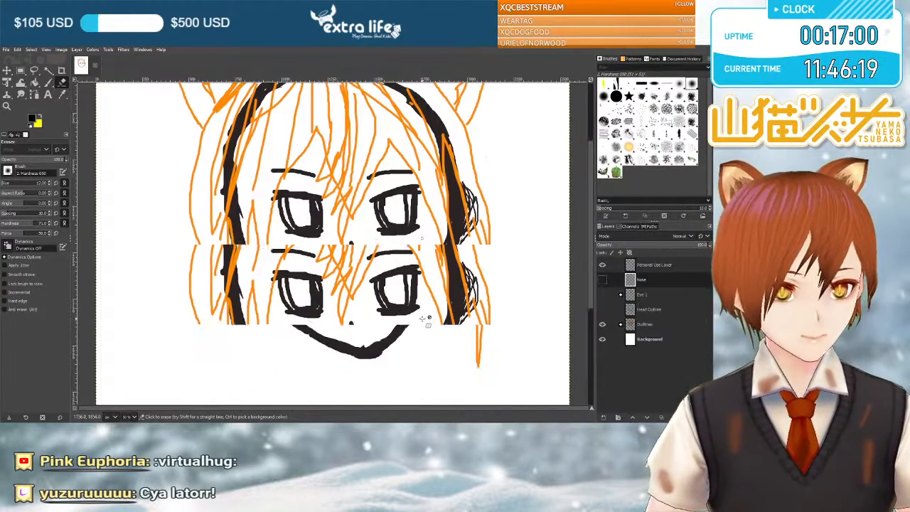
{"action": "scroll", "coordinate": [385, 323], "scroll_direction": "up", "scroll_amount": 2}
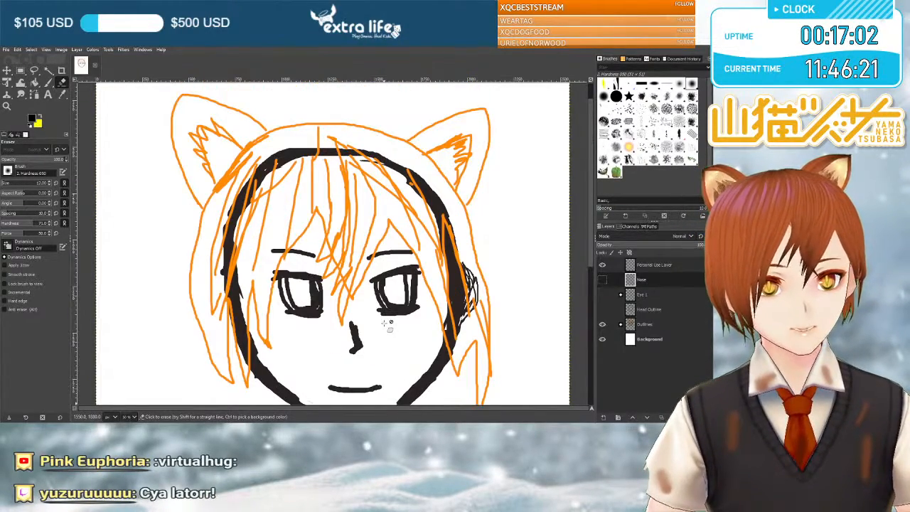
{"action": "scroll", "coordinate": [385, 323], "scroll_direction": "down", "scroll_amount": 2}
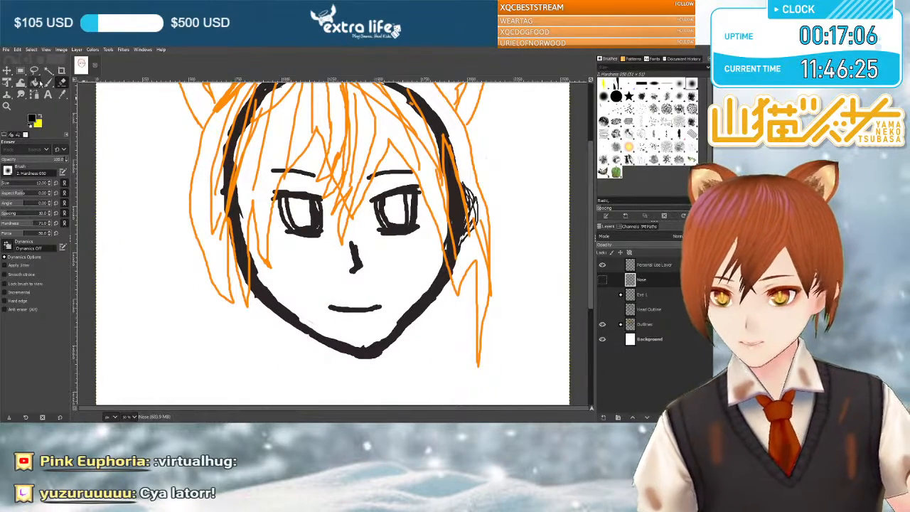
Switch to the Paintbrush and make the Head Outline, Eye 1 and Nose layers visible again.
{"action": "left_click", "coordinate": [49, 83]}
{"action": "scroll", "coordinate": [558, 284], "scroll_direction": "up", "scroll_amount": 3}
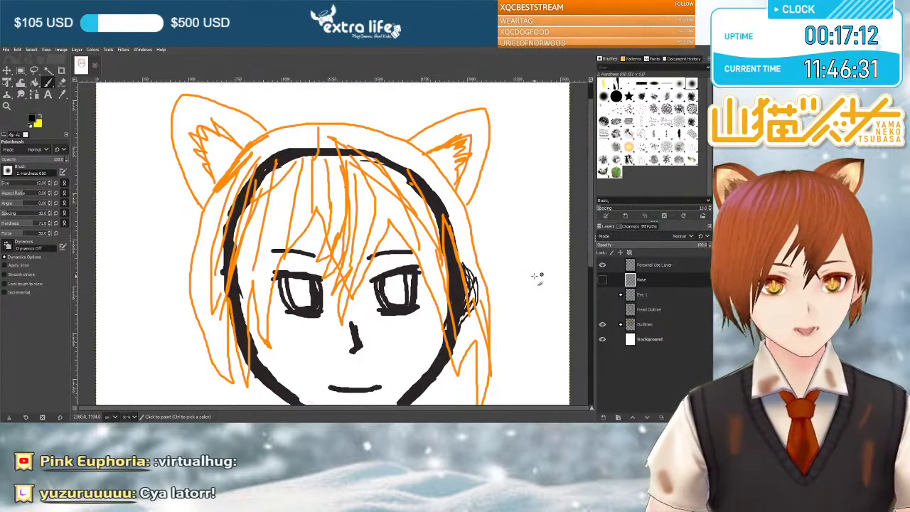
{"action": "scroll", "coordinate": [546, 266], "scroll_direction": "down", "scroll_amount": 1}
{"action": "scroll", "coordinate": [546, 265], "scroll_direction": "up", "scroll_amount": 1}
{"action": "scroll", "coordinate": [544, 263], "scroll_direction": "down", "scroll_amount": 1}
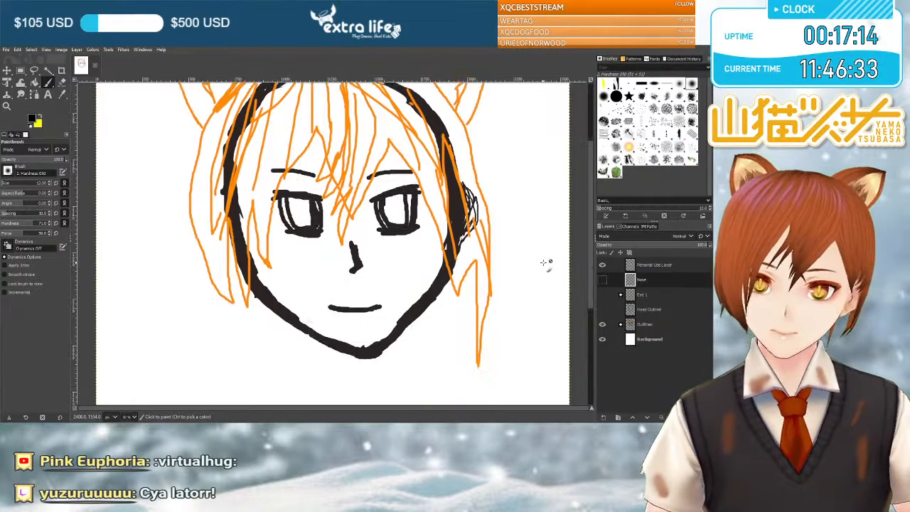
{"action": "left_click", "coordinate": [603, 308]}
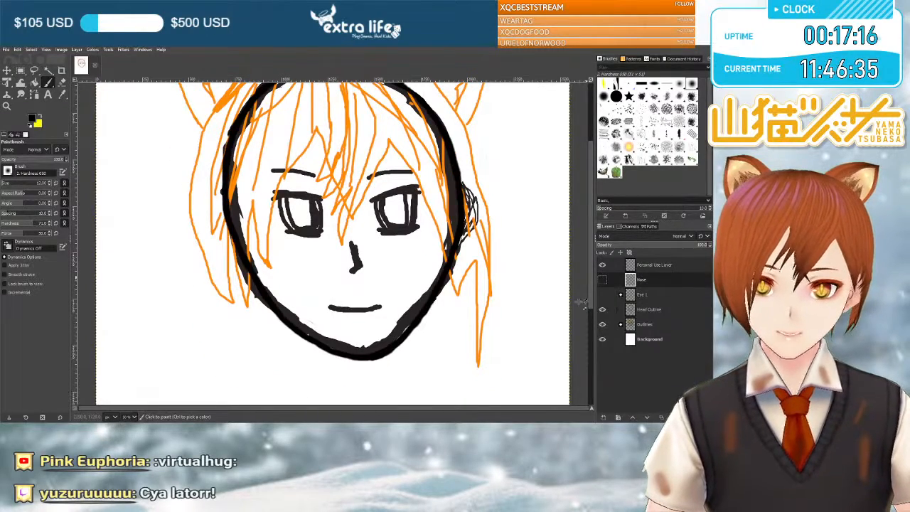
{"action": "scroll", "coordinate": [516, 284], "scroll_direction": "up", "scroll_amount": 1}
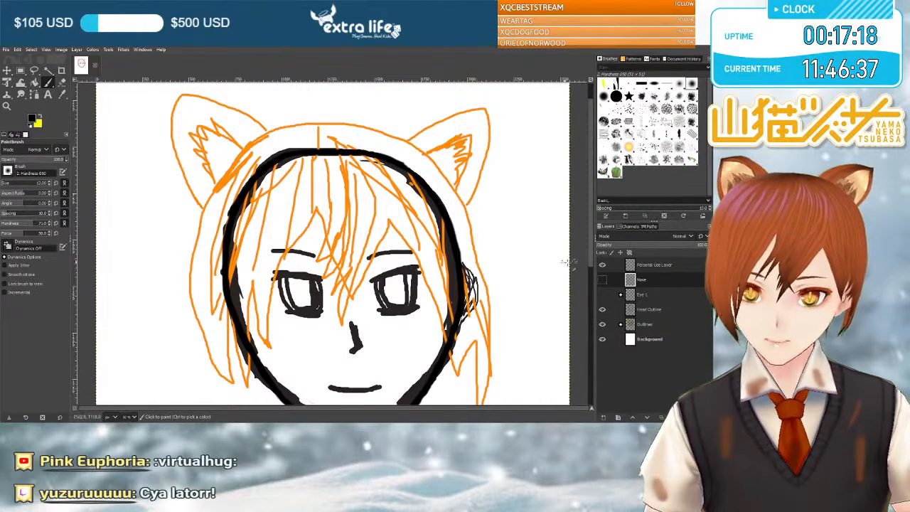
{"action": "left_click", "coordinate": [602, 294]}
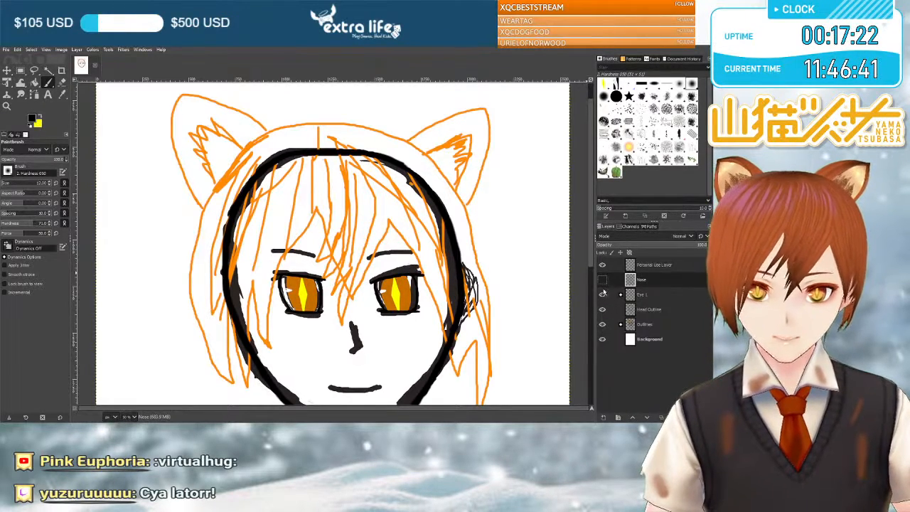
{"action": "scroll", "coordinate": [421, 247], "scroll_direction": "down", "scroll_amount": 2}
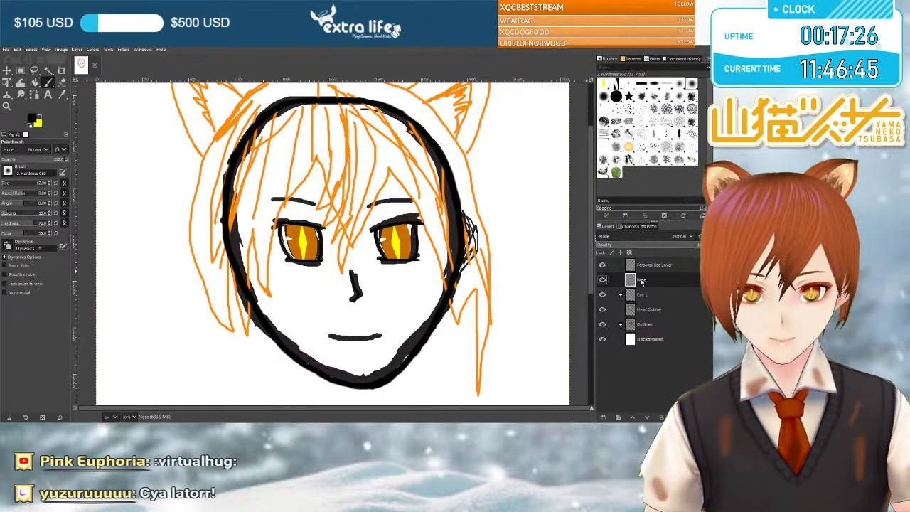
Toggle the Outlines group's visibility to compare the head, eyes and nose line art with the sketch, leaving the group shown.
{"action": "left_click", "coordinate": [602, 324]}
{"action": "left_click", "coordinate": [603, 324]}
{"action": "left_click", "coordinate": [603, 324]}
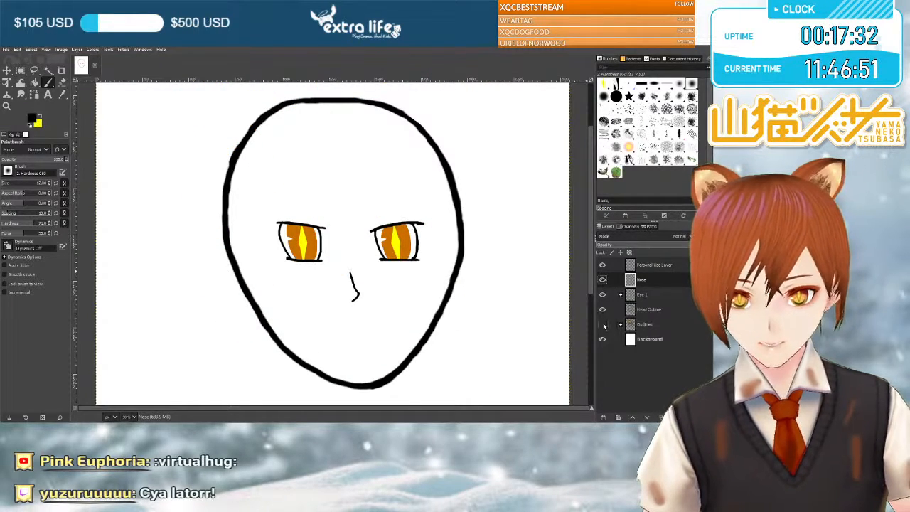
{"action": "left_click", "coordinate": [602, 324]}
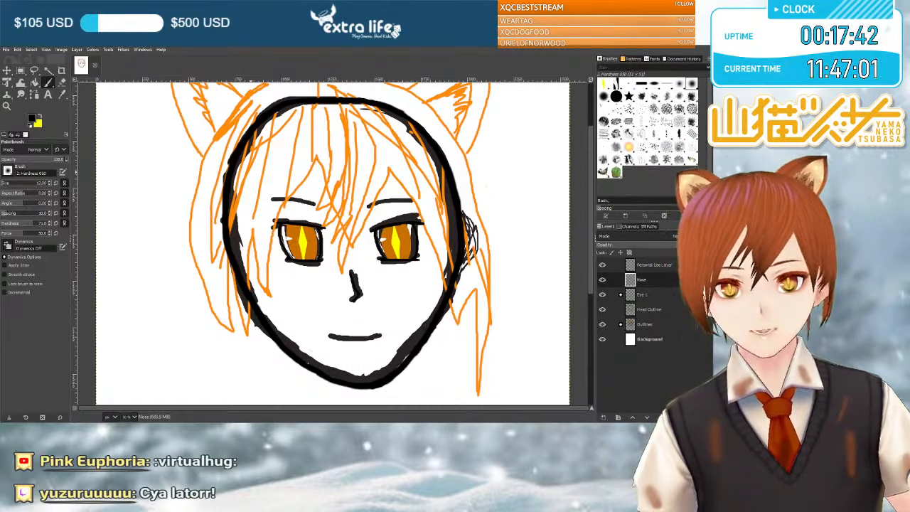
Add a new layer named Mouth and trace the sketched mouth on it with a thin black brush line.
{"action": "left_click", "coordinate": [398, 329]}
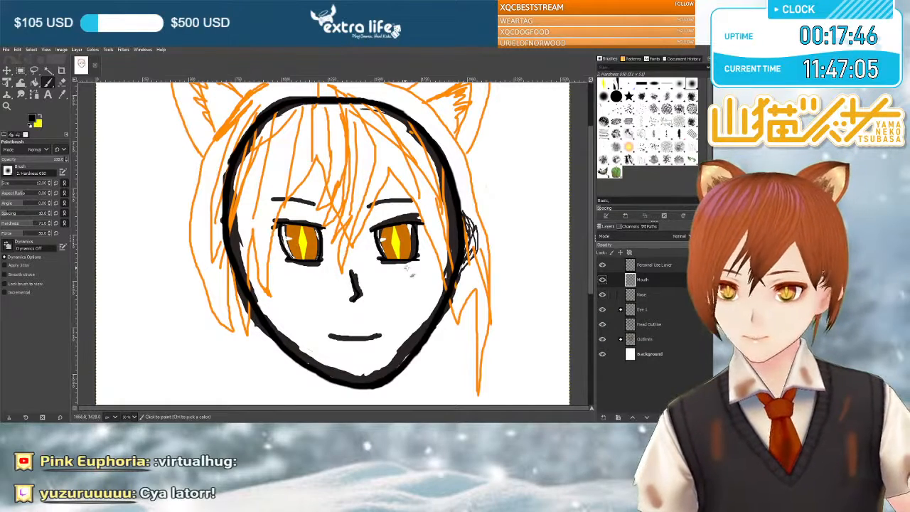
{"action": "scroll", "coordinate": [387, 263], "scroll_direction": "down", "scroll_amount": 5}
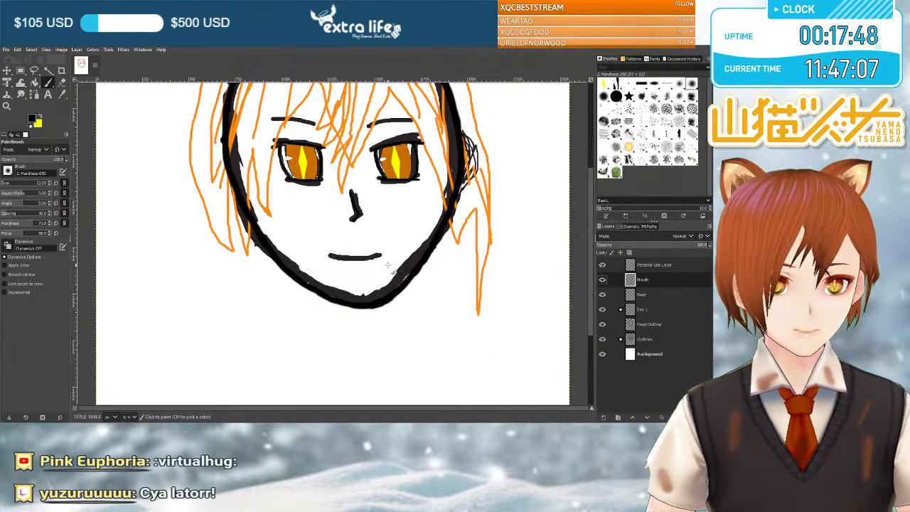
{"action": "scroll", "coordinate": [387, 265], "scroll_direction": "up", "scroll_amount": 2}
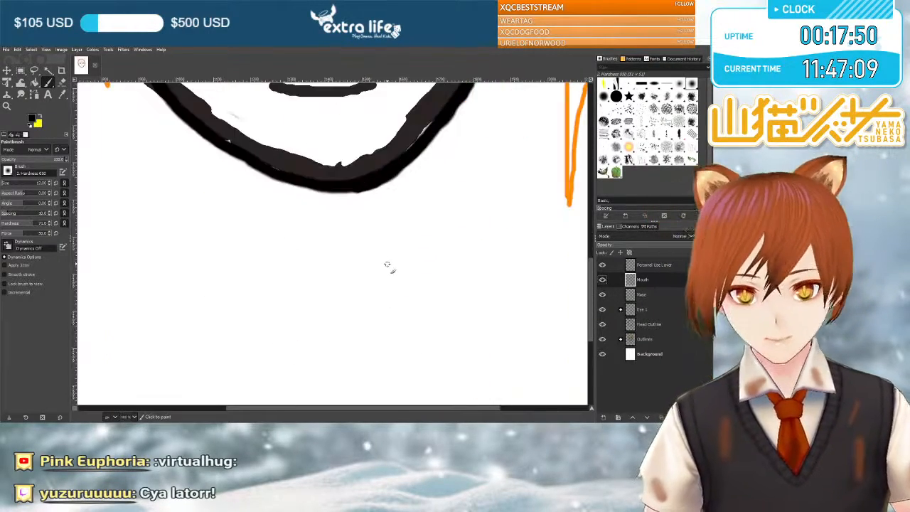
{"action": "scroll", "coordinate": [385, 265], "scroll_direction": "up", "scroll_amount": 6}
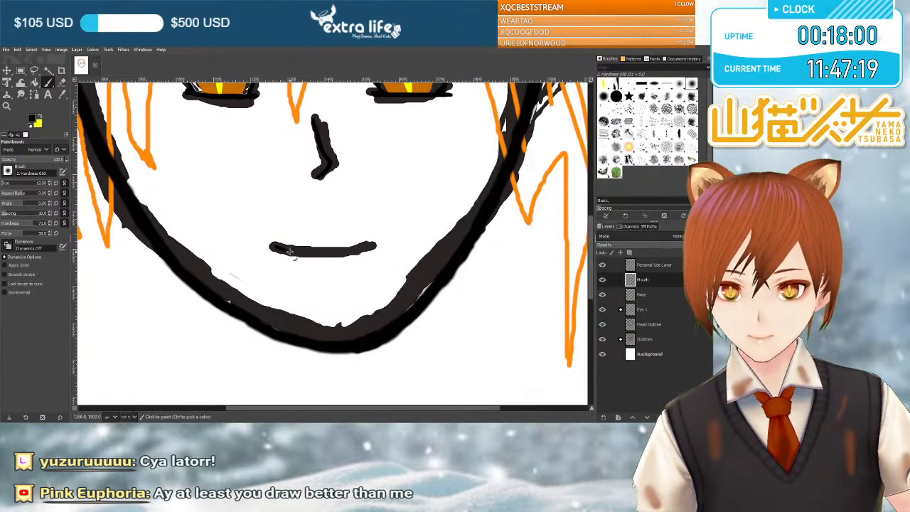
{"action": "left_click_drag", "start_coordinate": [331, 252], "coordinate": [361, 249]}
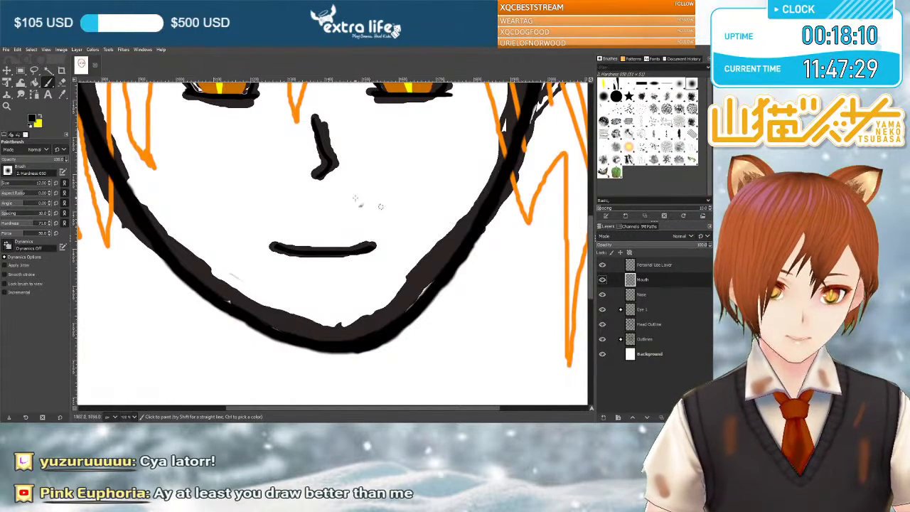
Create a new layer group above the Mouth layer and name it Face.
{"action": "left_click", "coordinate": [88, 76]}
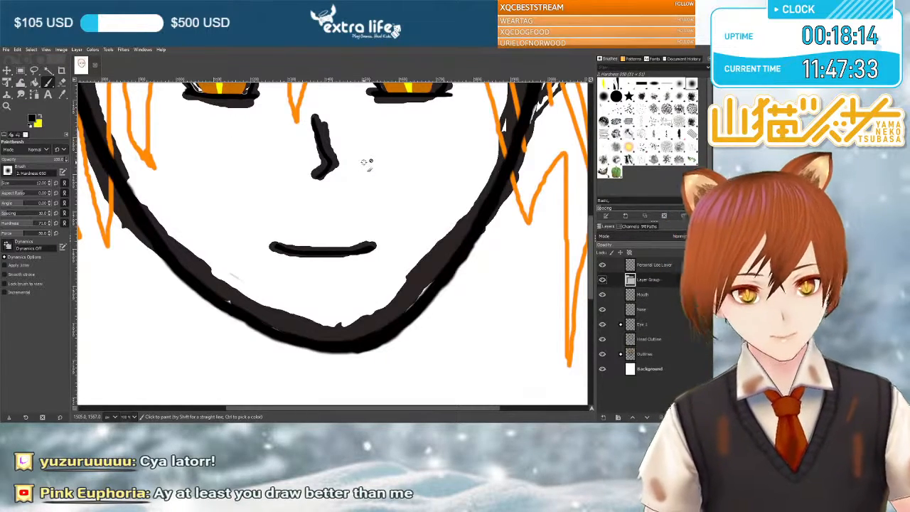
{"action": "key", "text": "a"}
{"action": "key", "text": "f"}
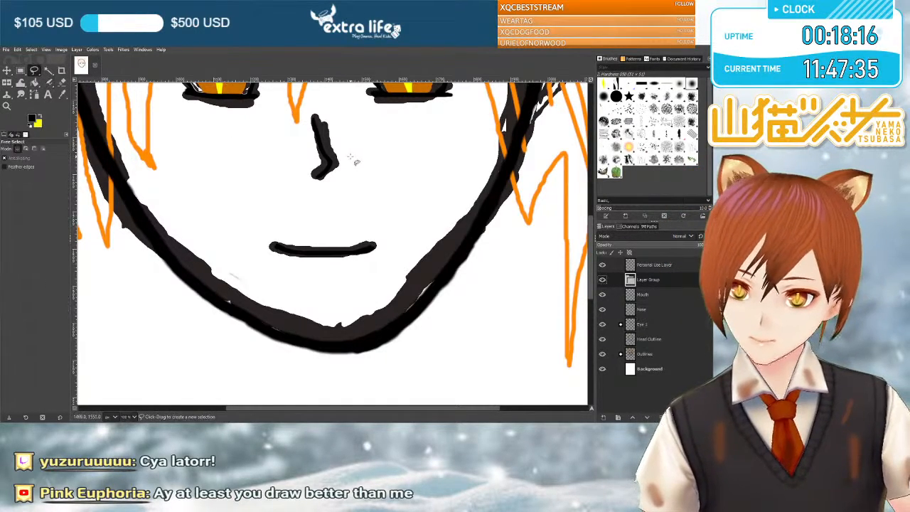
{"action": "double_click", "coordinate": [665, 280]}
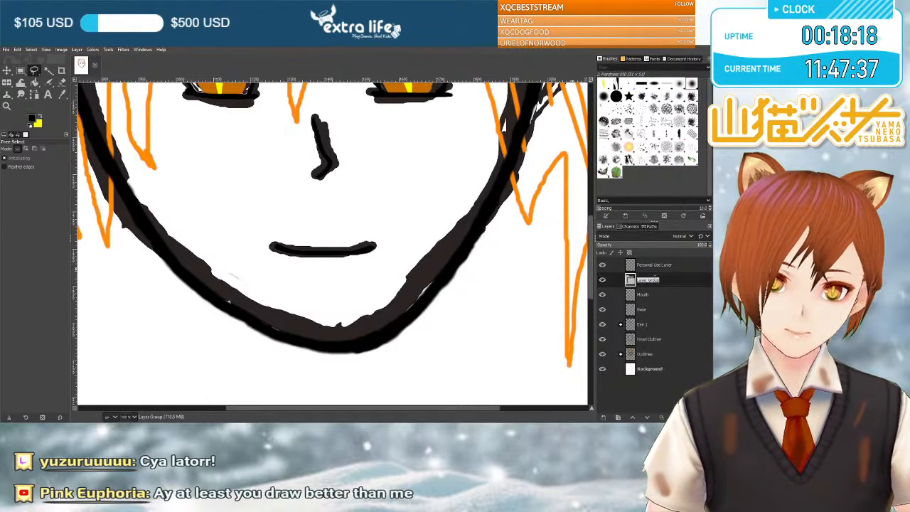
{"action": "type", "text": "Face"}
{"action": "key", "text": "Return"}
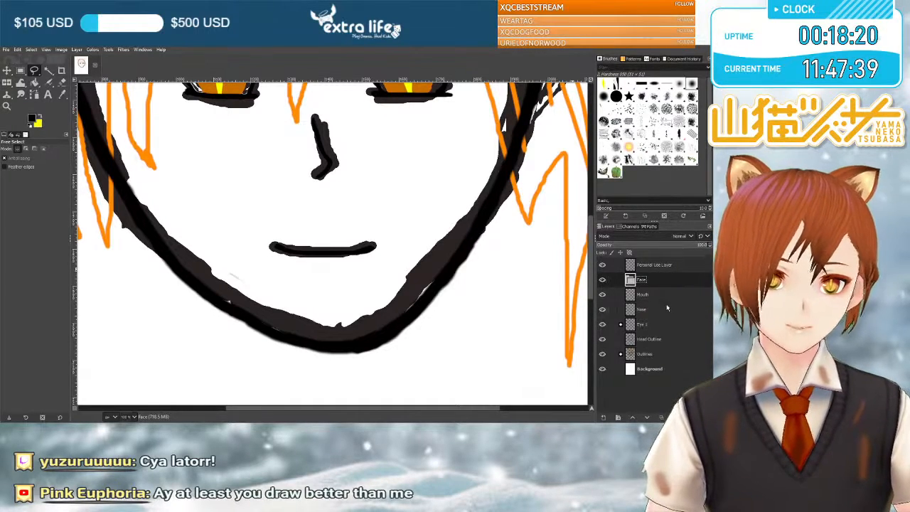
Move the Mouth and Nose layers and the Eye 1 group into the Face group.
{"action": "left_click", "coordinate": [663, 295]}
{"action": "left_click_drag", "start_coordinate": [663, 295], "coordinate": [660, 282]}
{"action": "left_click_drag", "start_coordinate": [662, 314], "coordinate": [669, 295]}
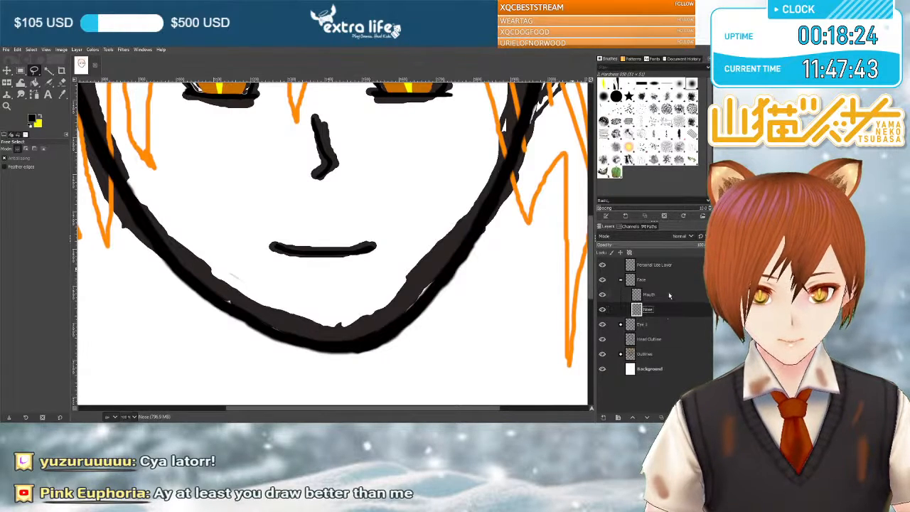
{"action": "left_click_drag", "start_coordinate": [645, 326], "coordinate": [666, 294]}
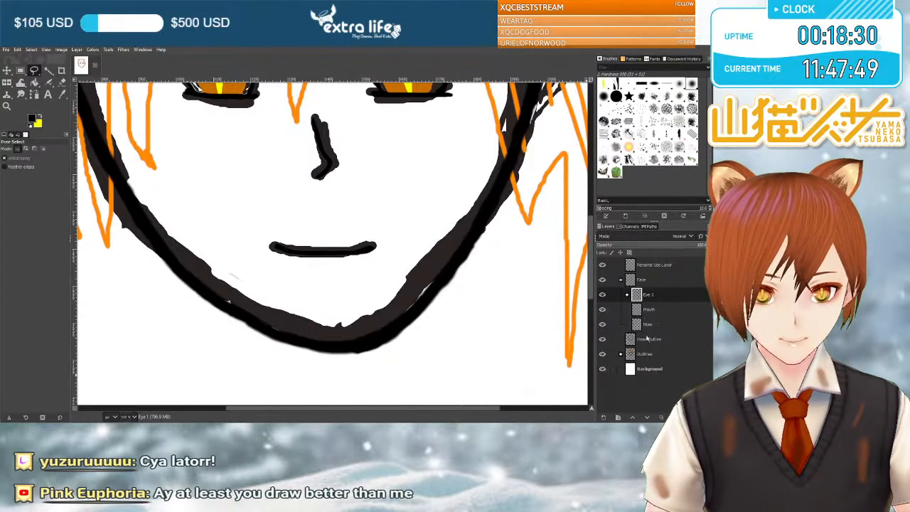
{"action": "left_click", "coordinate": [624, 280]}
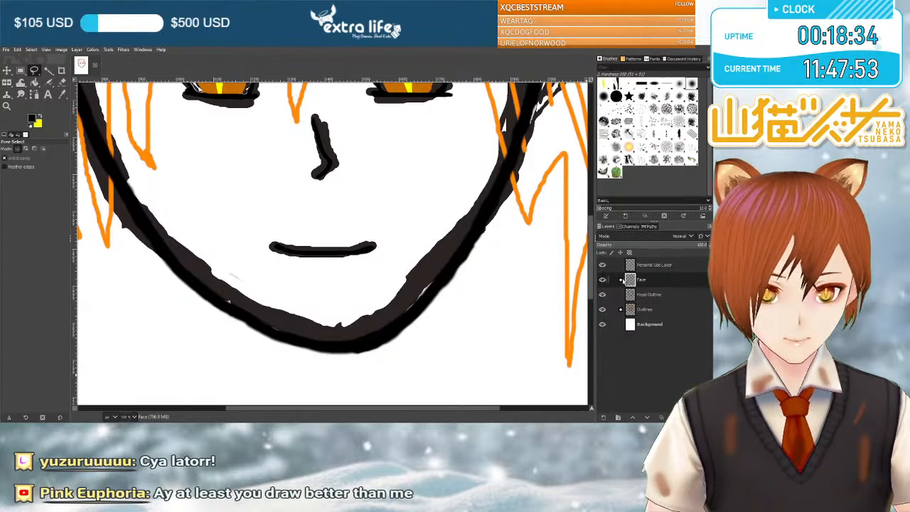
Expand the Face and Eye 1 groups to reveal their layers, and hide the Head Outline layer.
{"action": "left_click", "coordinate": [644, 297]}
{"action": "left_click", "coordinate": [651, 309]}
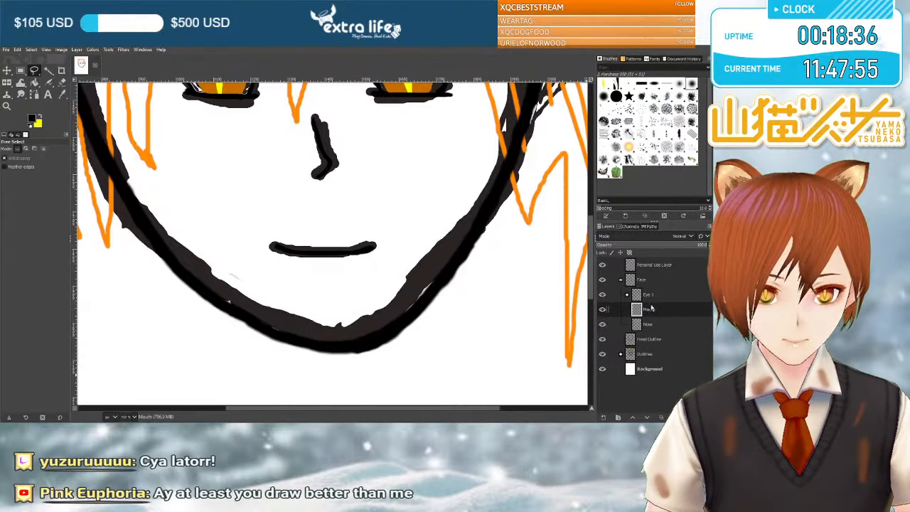
{"action": "left_click", "coordinate": [651, 297]}
{"action": "scroll", "coordinate": [466, 253], "scroll_direction": "up", "scroll_amount": 5}
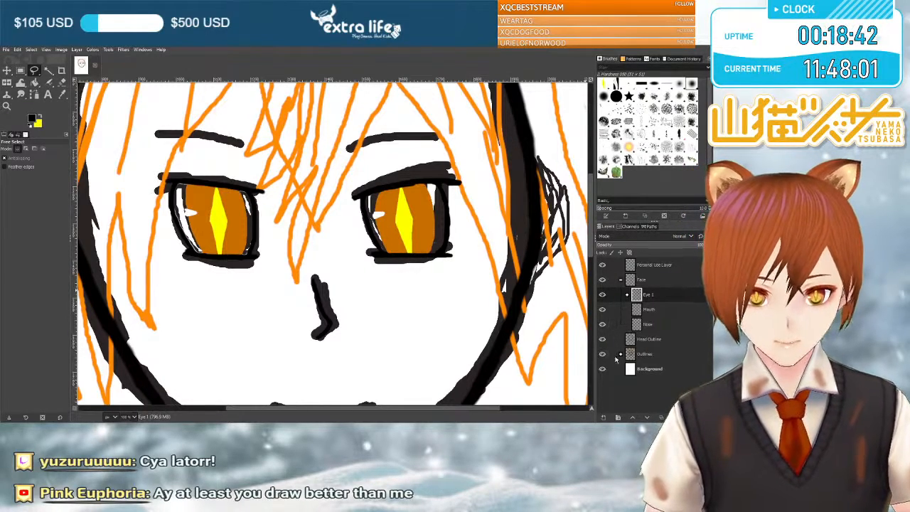
{"action": "left_click", "coordinate": [626, 293]}
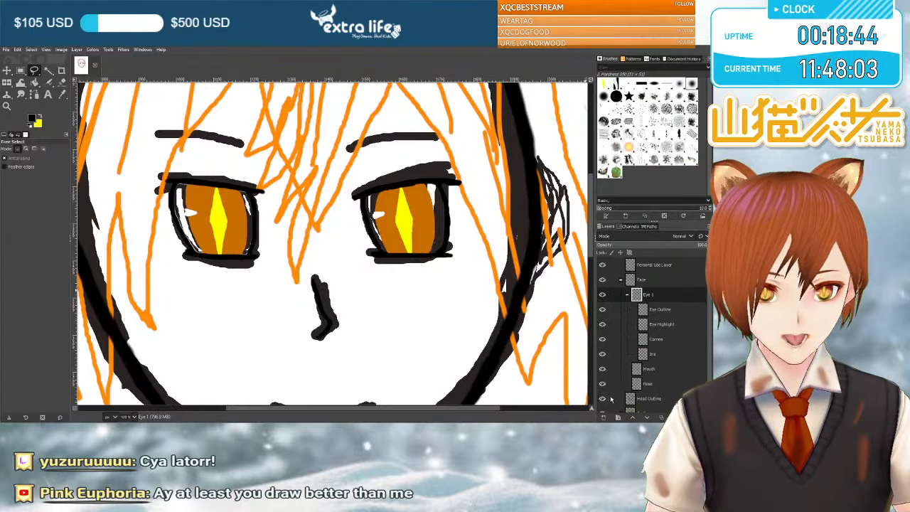
{"action": "scroll", "coordinate": [601, 398], "scroll_direction": "down", "scroll_amount": 1}
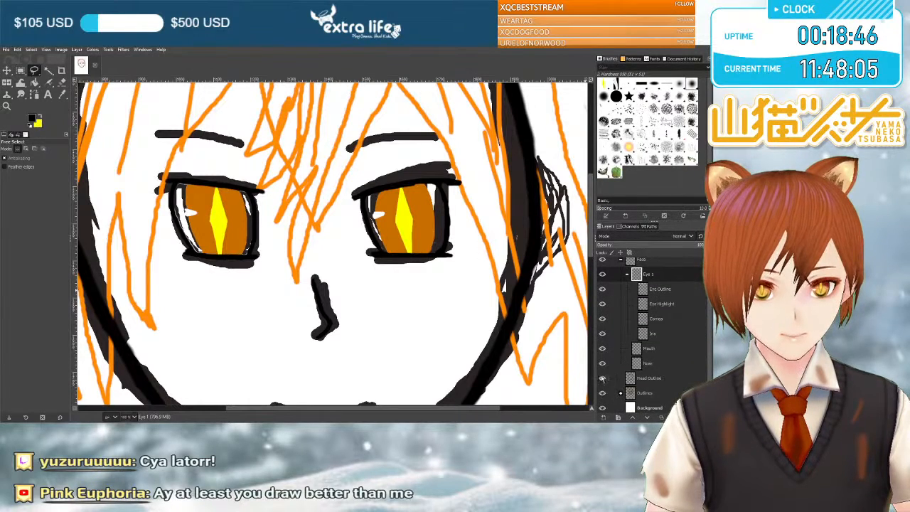
{"action": "left_click", "coordinate": [601, 379]}
Clean up the edges of the white highlights in both eyes on the Eye Highlight layer with the size 12 Eraser.
{"action": "left_click", "coordinate": [672, 304]}
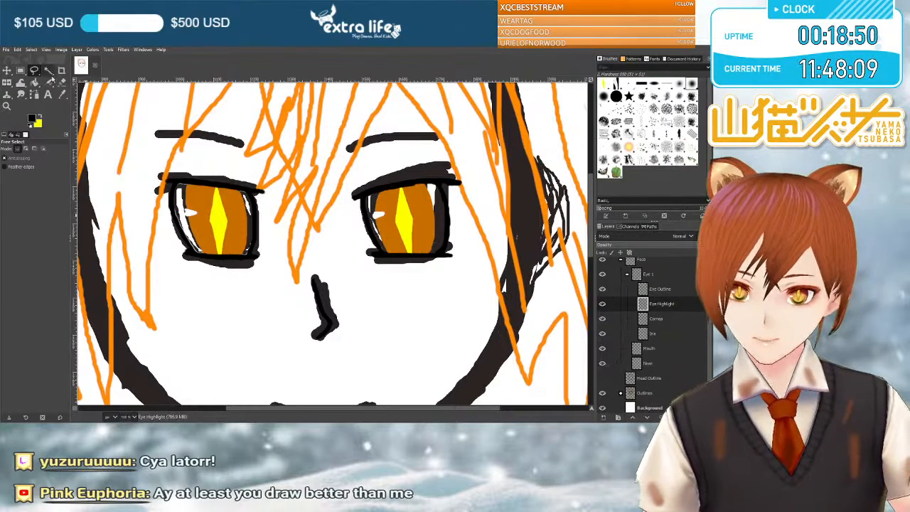
{"action": "key", "text": "shift+e"}
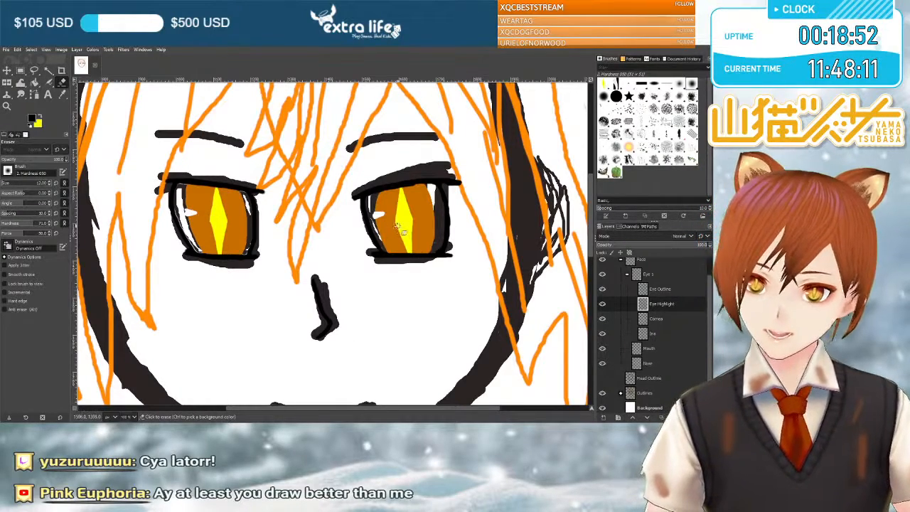
{"action": "scroll", "coordinate": [372, 217], "scroll_direction": "up", "scroll_amount": 5}
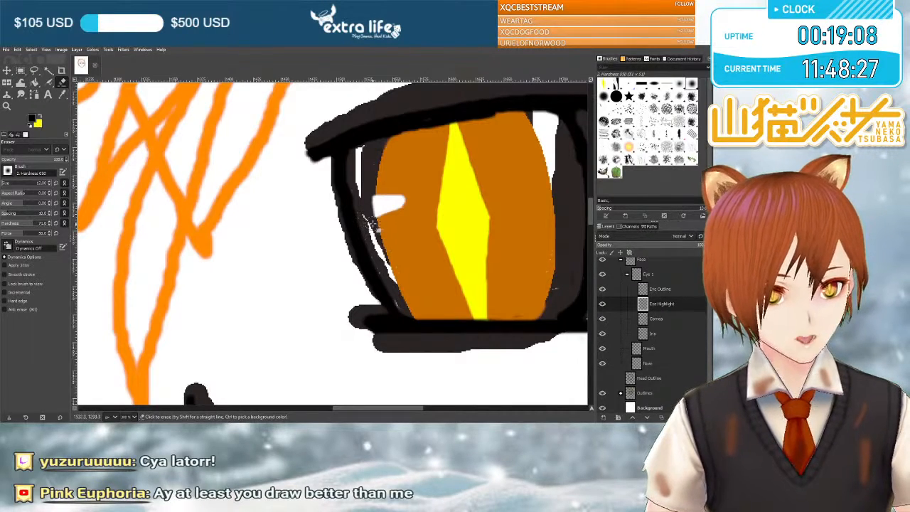
{"action": "scroll", "coordinate": [372, 223], "scroll_direction": "up", "scroll_amount": 2}
{"action": "scroll", "coordinate": [372, 223], "scroll_direction": "down", "scroll_amount": 2}
{"action": "scroll", "coordinate": [373, 223], "scroll_direction": "up", "scroll_amount": 1}
{"action": "scroll", "coordinate": [372, 223], "scroll_direction": "down", "scroll_amount": 2}
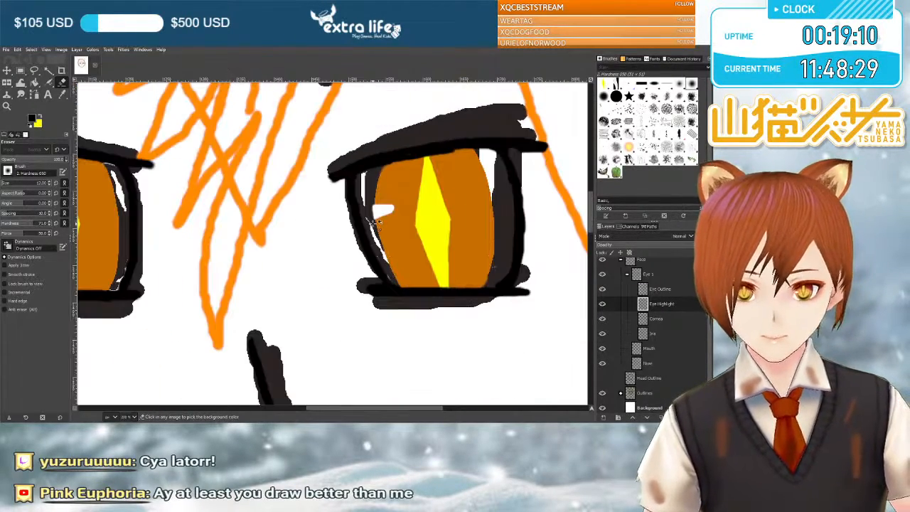
{"action": "scroll", "coordinate": [372, 224], "scroll_direction": "up", "scroll_amount": 1}
{"action": "scroll", "coordinate": [372, 223], "scroll_direction": "left", "scroll_amount": 5}
{"action": "scroll", "coordinate": [372, 223], "scroll_direction": "left", "scroll_amount": 6}
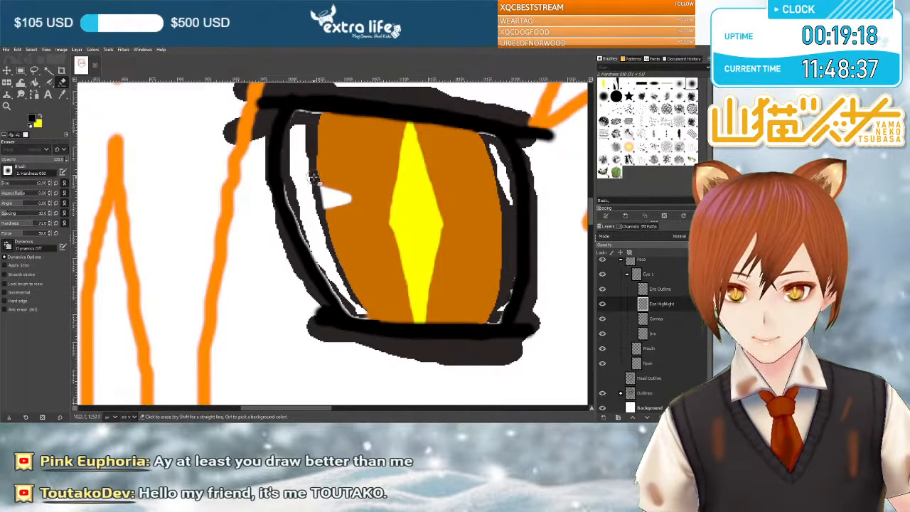
{"action": "scroll", "coordinate": [457, 152], "scroll_direction": "right", "scroll_amount": 5}
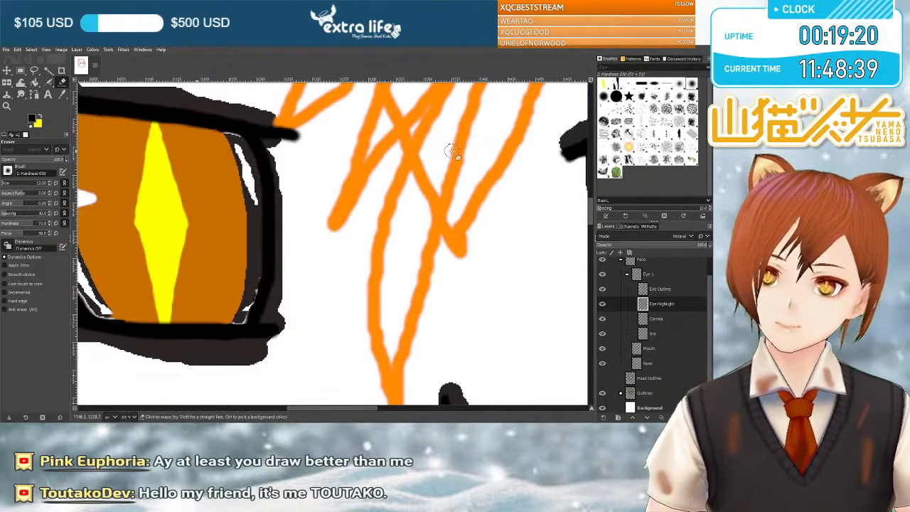
{"action": "scroll", "coordinate": [457, 152], "scroll_direction": "down", "scroll_amount": 2}
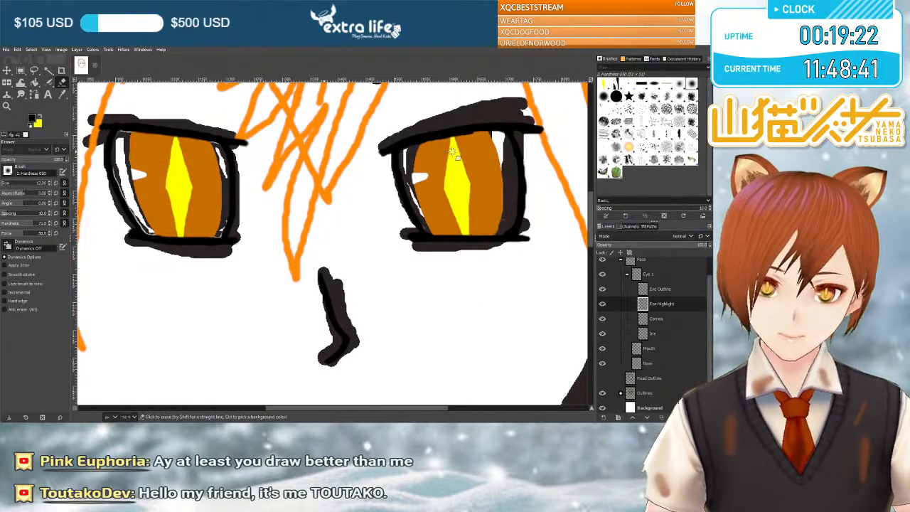
{"action": "scroll", "coordinate": [451, 152], "scroll_direction": "down", "scroll_amount": 2}
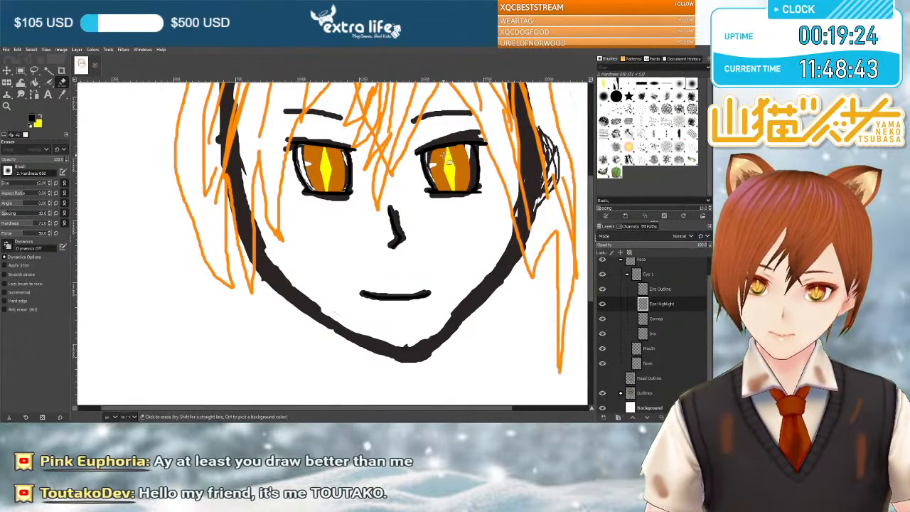
{"action": "scroll", "coordinate": [442, 155], "scroll_direction": "right", "scroll_amount": 2}
{"action": "scroll", "coordinate": [363, 178], "scroll_direction": "up", "scroll_amount": 2}
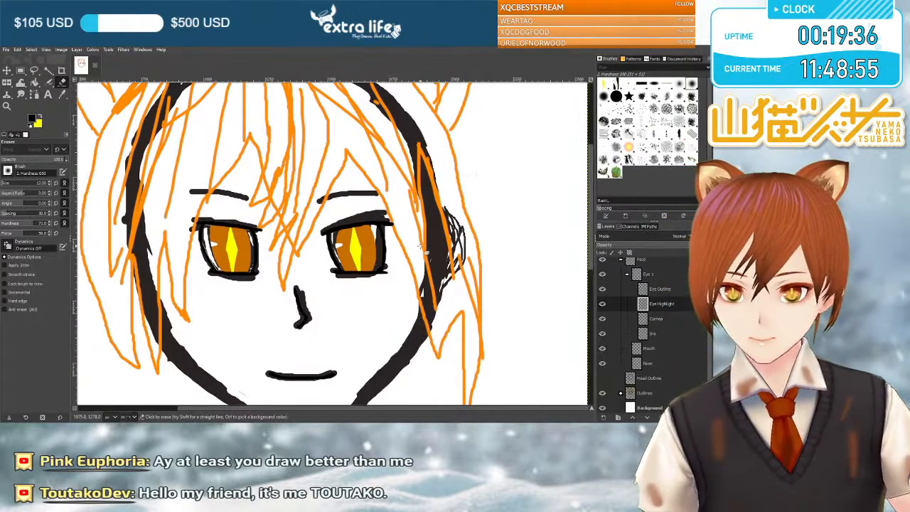
Show the Head Outline layer again and hide the Outlines group to review only the clean line art.
{"action": "scroll", "coordinate": [612, 315], "scroll_direction": "down", "scroll_amount": 1}
{"action": "left_click", "coordinate": [603, 375]}
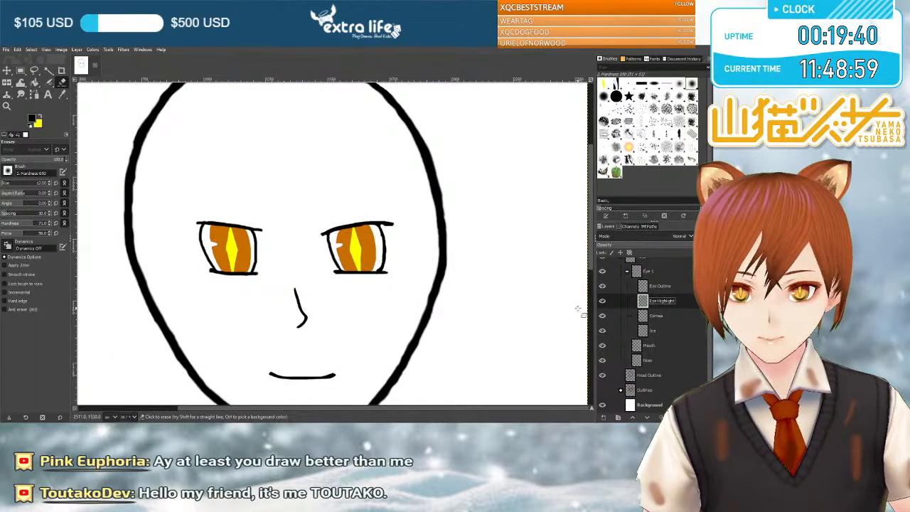
{"action": "scroll", "coordinate": [578, 309], "scroll_direction": "up", "scroll_amount": 4}
{"action": "scroll", "coordinate": [578, 309], "scroll_direction": "down", "scroll_amount": 6}
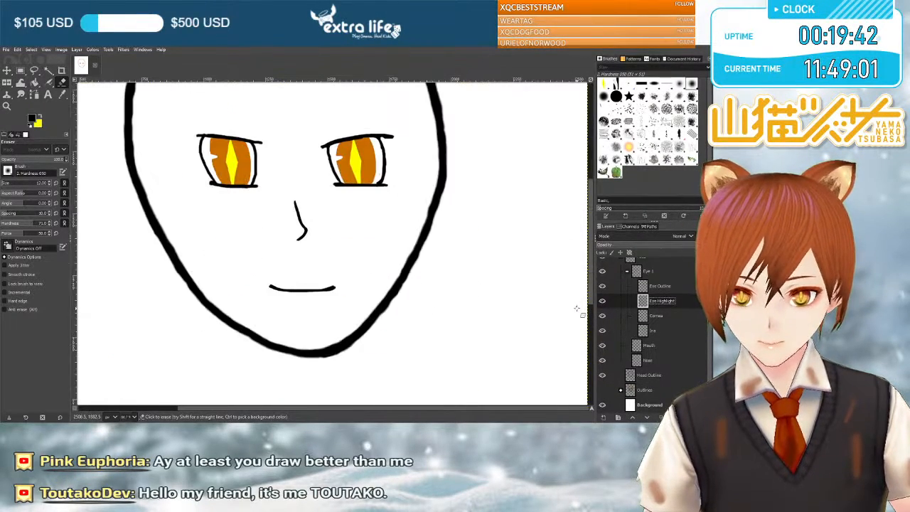
{"action": "scroll", "coordinate": [577, 308], "scroll_direction": "up", "scroll_amount": 2}
{"action": "scroll", "coordinate": [576, 308], "scroll_direction": "down", "scroll_amount": 3}
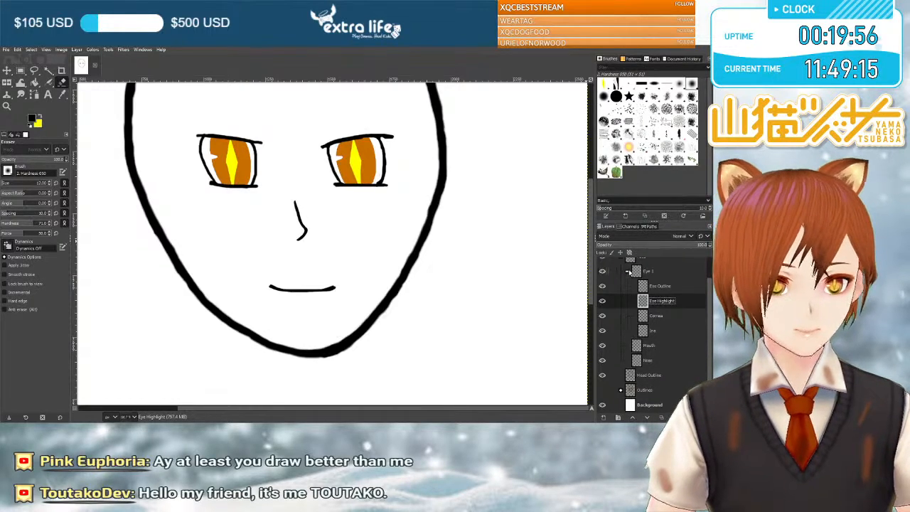
Collapse the Eye 1 group and examine the clean face line art from forehead to chin.
{"action": "left_click", "coordinate": [628, 271]}
{"action": "scroll", "coordinate": [467, 270], "scroll_direction": "up", "scroll_amount": 3}
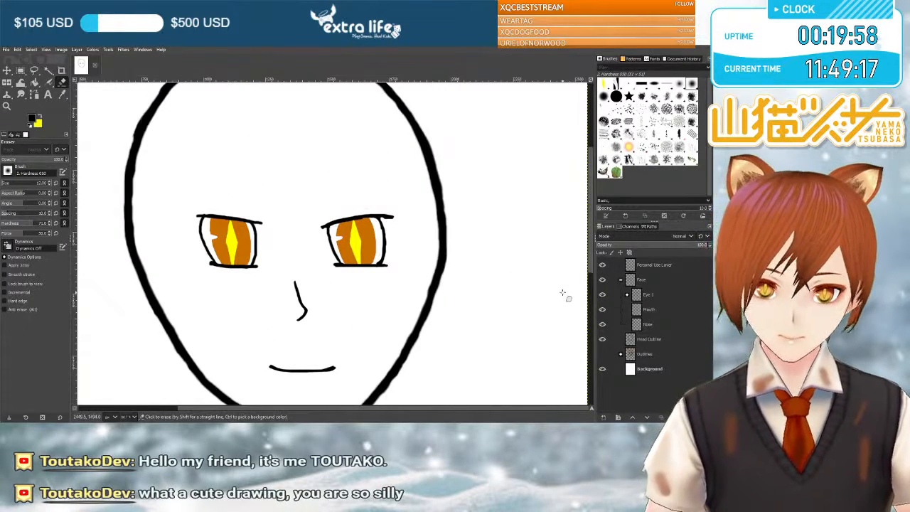
{"action": "scroll", "coordinate": [463, 268], "scroll_direction": "down", "scroll_amount": 3}
{"action": "scroll", "coordinate": [458, 269], "scroll_direction": "up", "scroll_amount": 5}
{"action": "scroll", "coordinate": [457, 269], "scroll_direction": "down", "scroll_amount": 4}
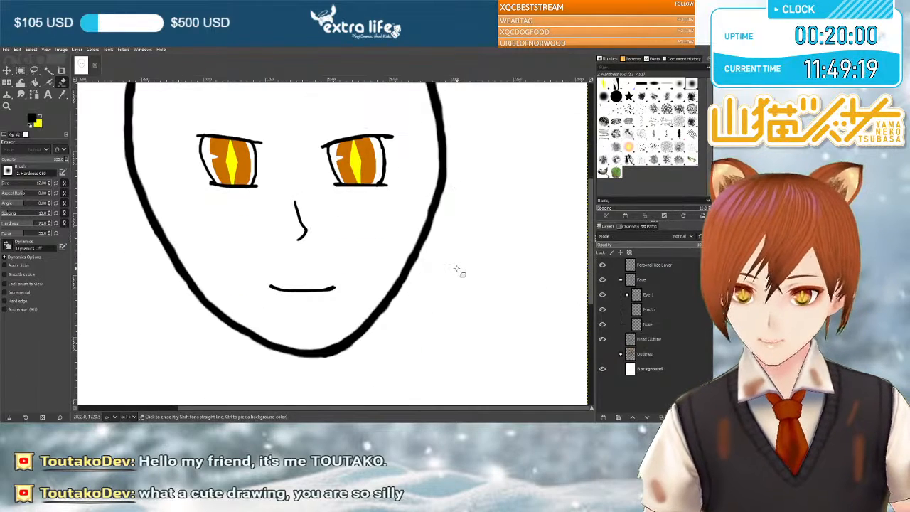
{"action": "scroll", "coordinate": [467, 289], "scroll_direction": "up", "scroll_amount": 2}
{"action": "scroll", "coordinate": [467, 288], "scroll_direction": "down", "scroll_amount": 2}
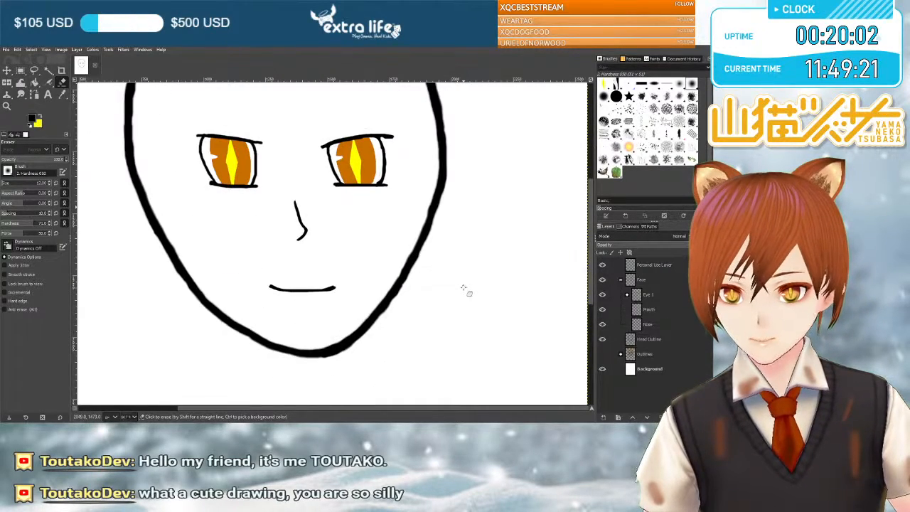
{"action": "scroll", "coordinate": [463, 288], "scroll_direction": "up", "scroll_amount": 2}
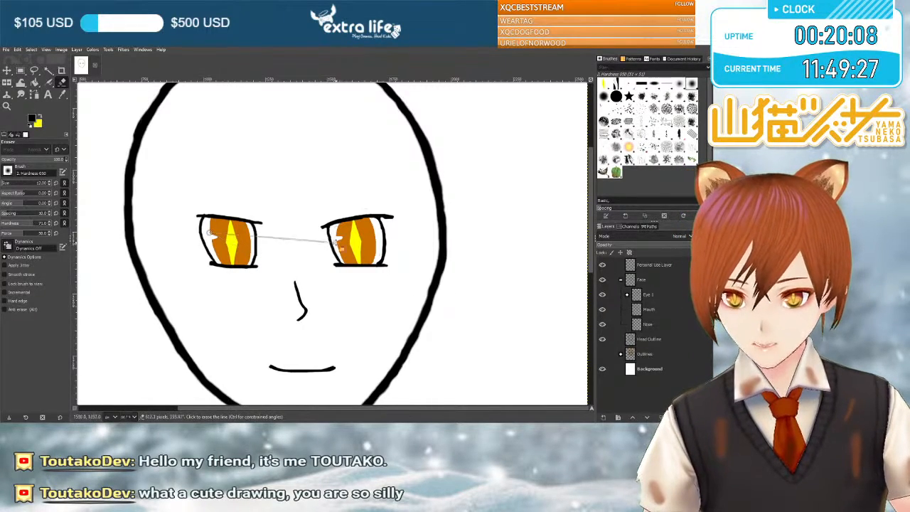
{"action": "left_click", "coordinate": [280, 216]}
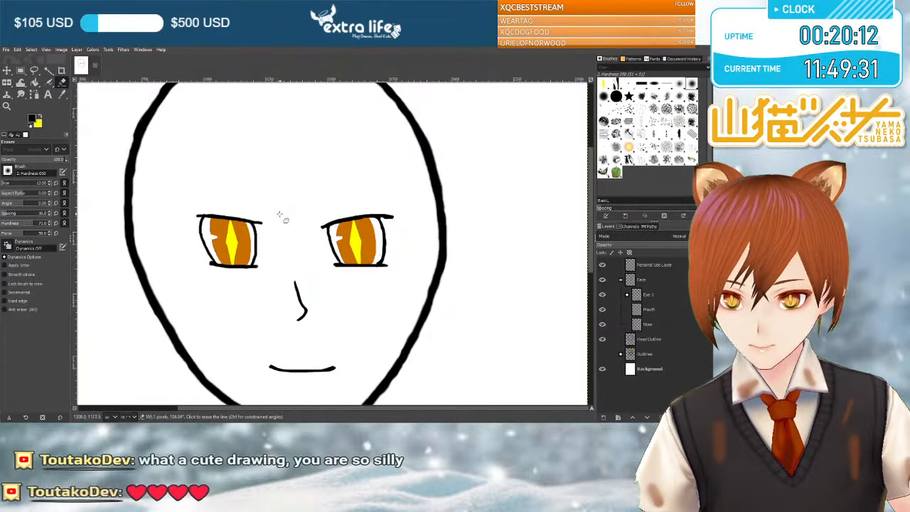
{"action": "left_click", "coordinate": [284, 272]}
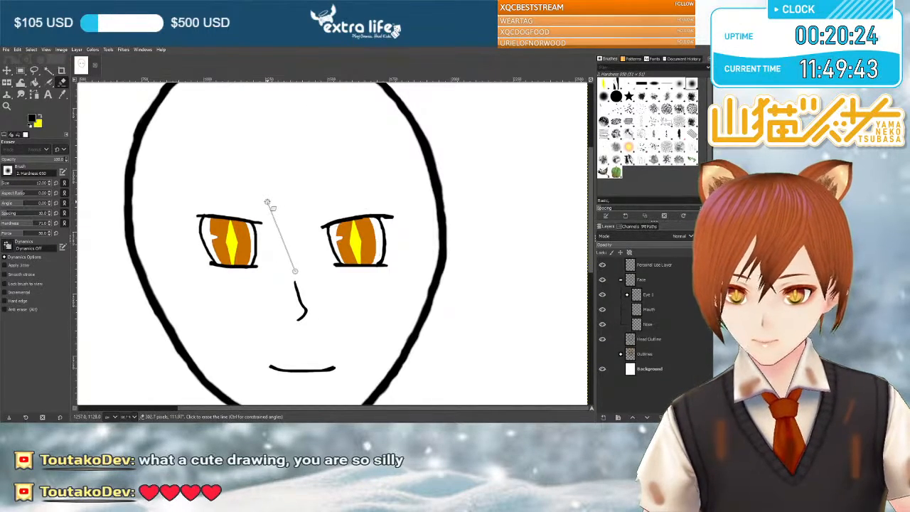
{"action": "left_click_drag", "start_coordinate": [271, 194], "coordinate": [246, 208]}
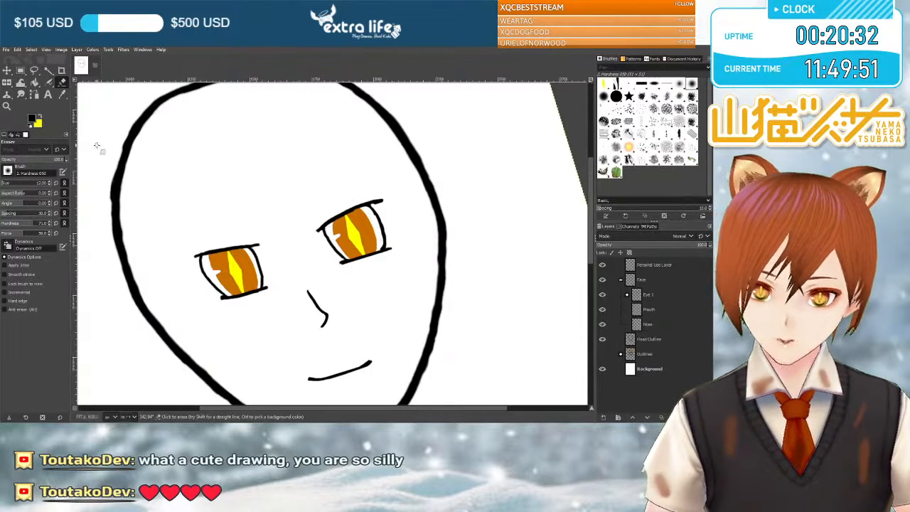
{"action": "left_click", "coordinate": [17, 135]}
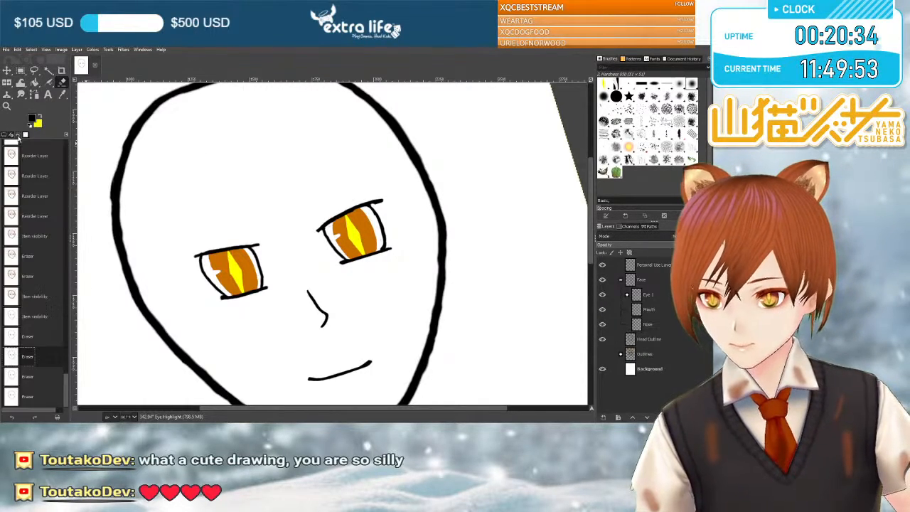
{"action": "left_click", "coordinate": [38, 396]}
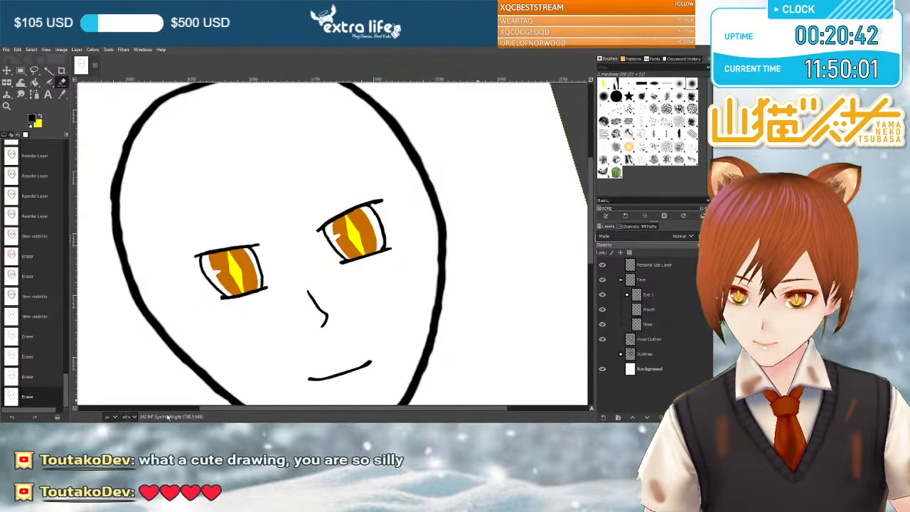
{"action": "key", "text": "1"}
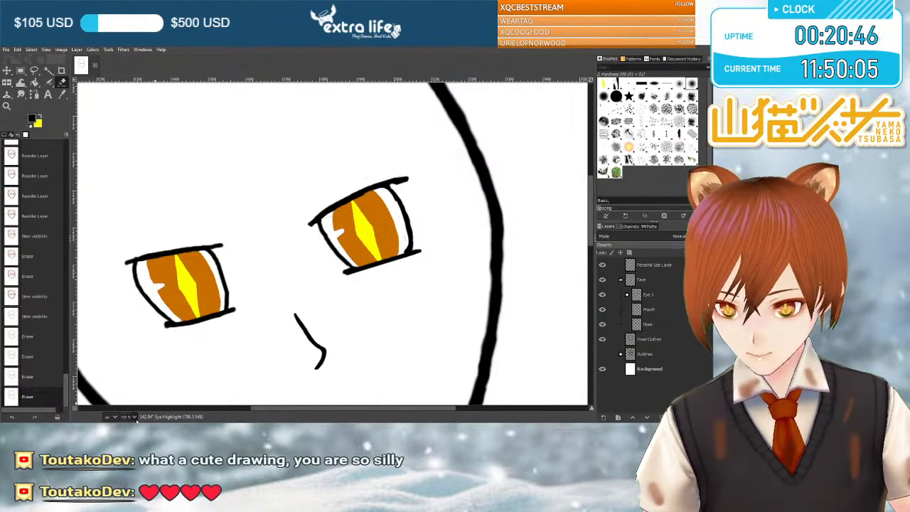
{"action": "left_click", "coordinate": [132, 392]}
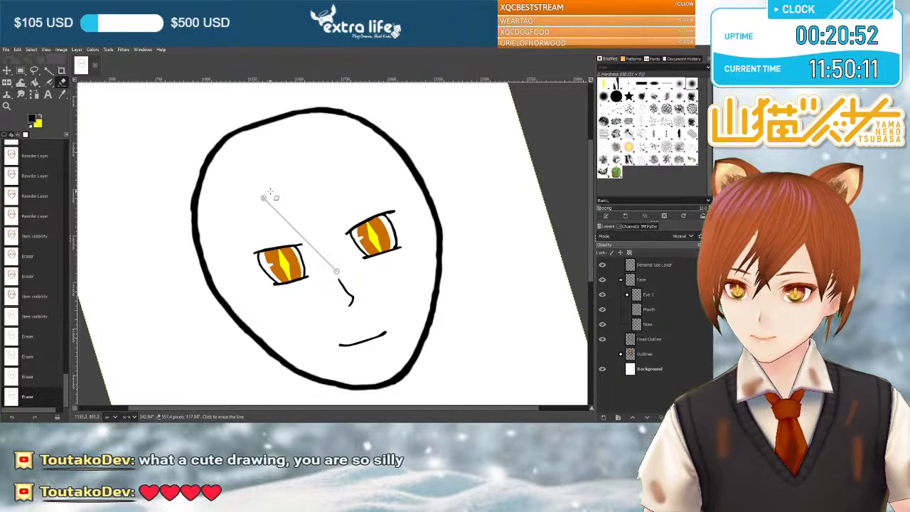
{"action": "left_click_drag", "start_coordinate": [270, 192], "coordinate": [290, 186]}
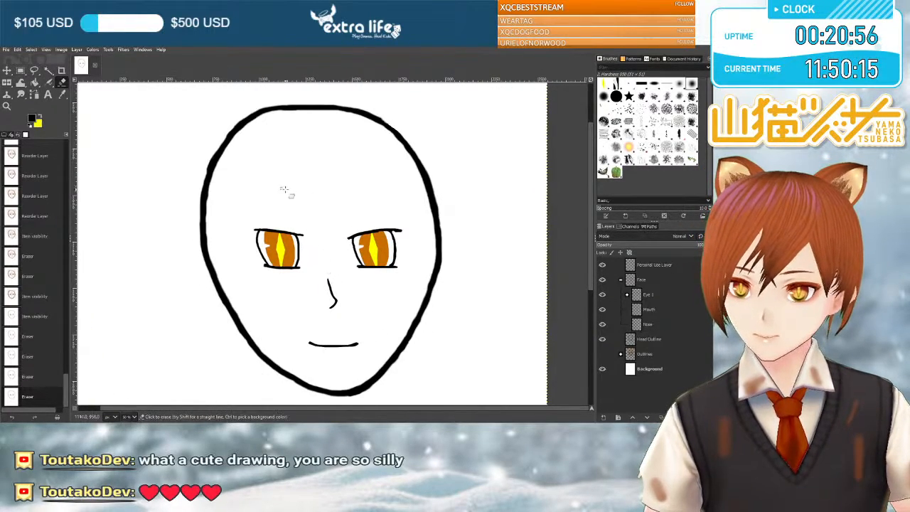
{"action": "mouse_move", "coordinate": [327, 172]}
{"action": "left_mouse_down"}
{"action": "mouse_move", "coordinate": [335, 173]}
{"action": "mouse_move", "coordinate": [347, 134]}
{"action": "mouse_move", "coordinate": [304, 171]}
{"action": "left_mouse_up"}
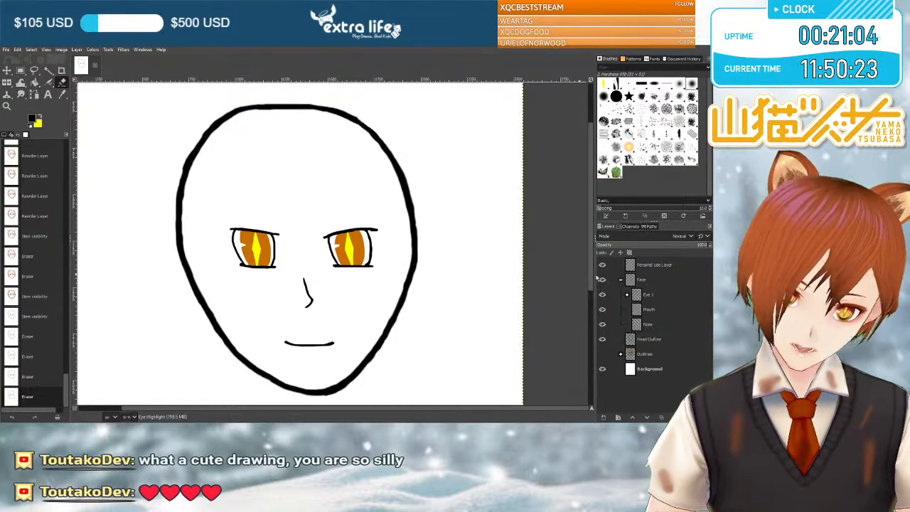
Show the Outlines group again and examine the sketched eyebrows and eyes against the clean line art.
{"action": "left_click", "coordinate": [602, 354]}
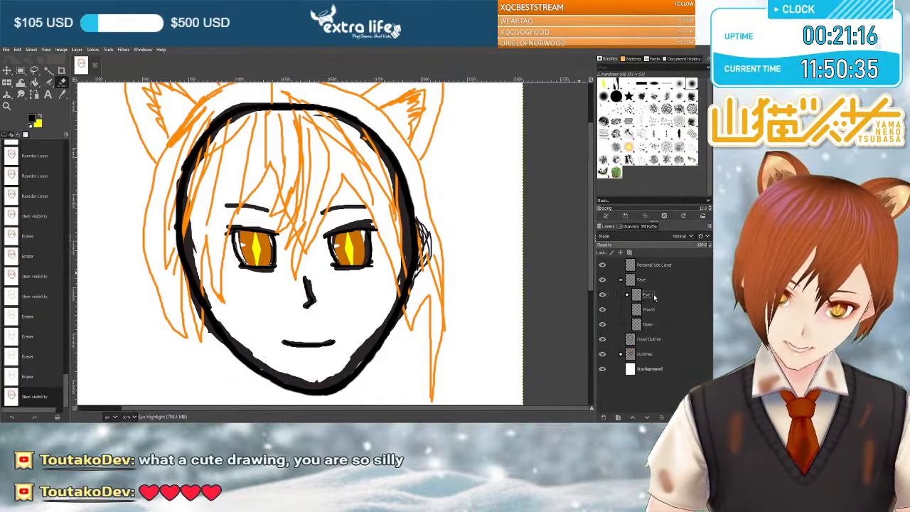
{"action": "scroll", "coordinate": [433, 259], "scroll_direction": "up", "scroll_amount": 3}
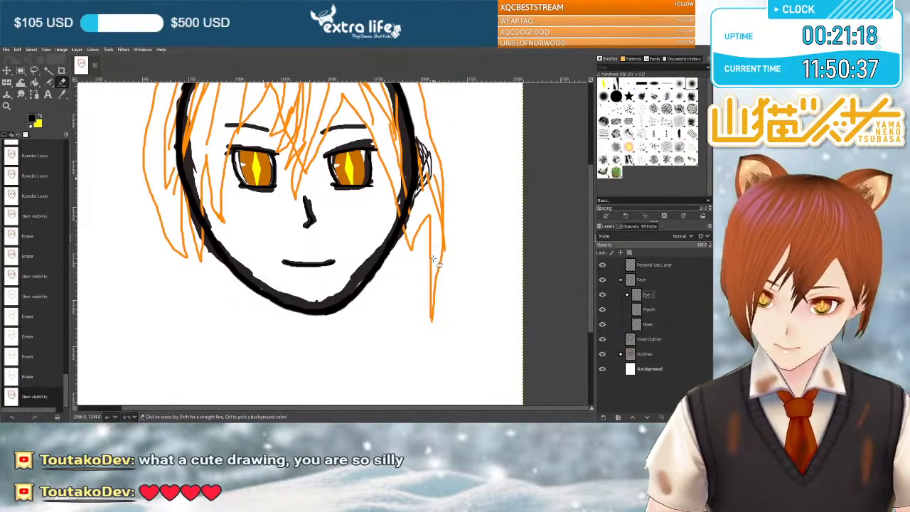
{"action": "scroll", "coordinate": [437, 262], "scroll_direction": "down", "scroll_amount": 6}
{"action": "scroll", "coordinate": [448, 265], "scroll_direction": "up", "scroll_amount": 3}
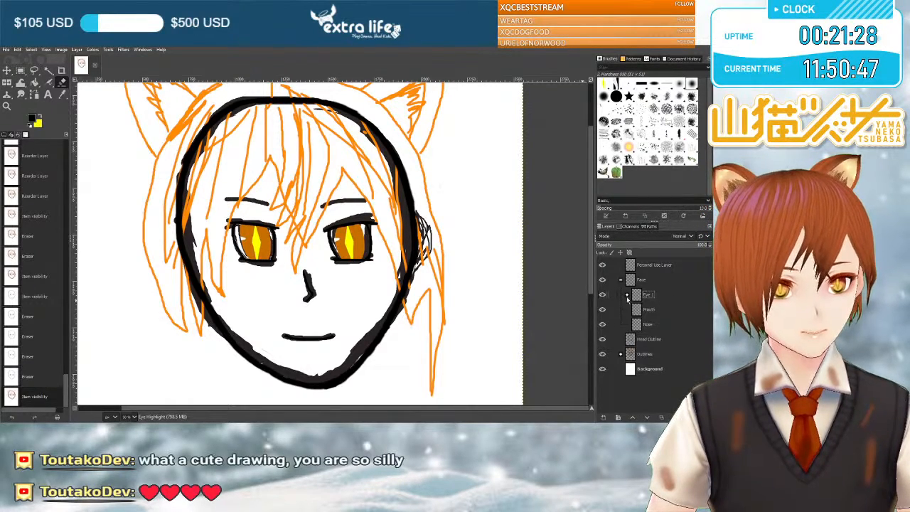
{"action": "scroll", "coordinate": [382, 245], "scroll_direction": "up", "scroll_amount": 2}
{"action": "scroll", "coordinate": [382, 245], "scroll_direction": "down", "scroll_amount": 4}
{"action": "scroll", "coordinate": [382, 245], "scroll_direction": "up", "scroll_amount": 2}
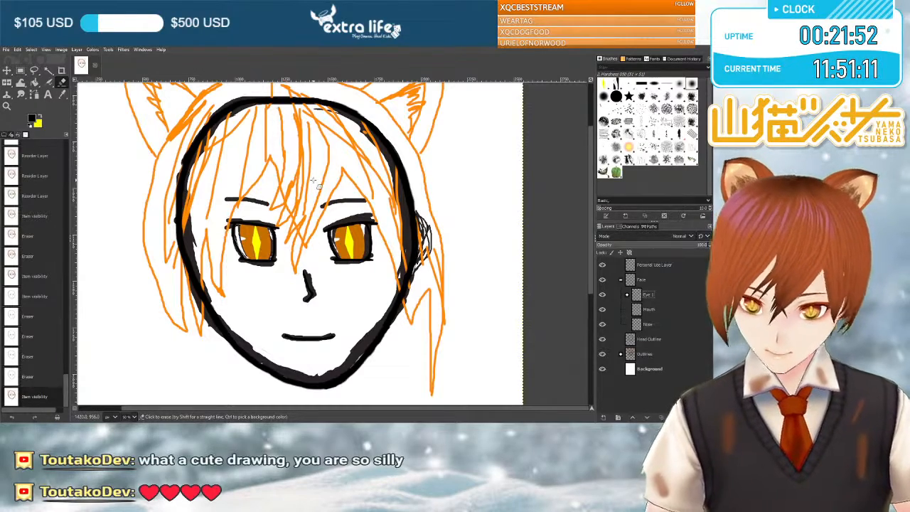
{"action": "scroll", "coordinate": [338, 204], "scroll_direction": "up", "scroll_amount": 1}
{"action": "scroll", "coordinate": [339, 204], "scroll_direction": "up", "scroll_amount": 1}
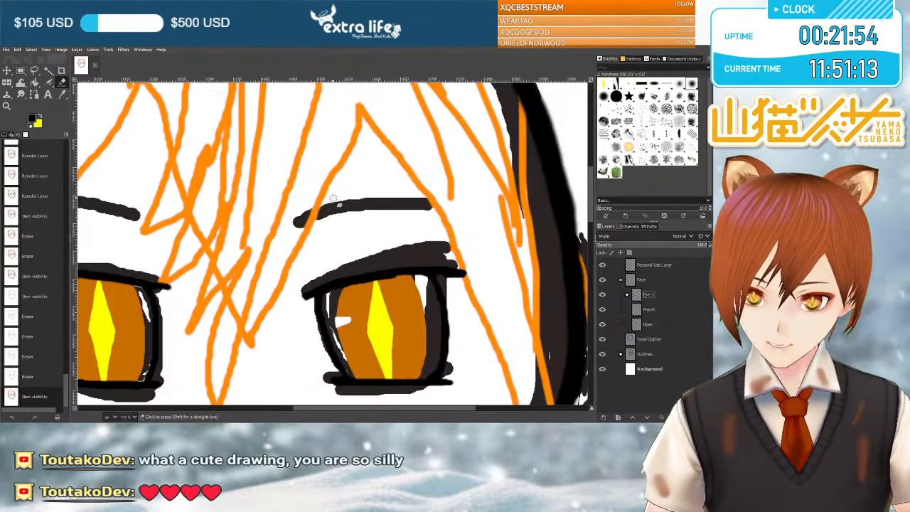
{"action": "scroll", "coordinate": [338, 204], "scroll_direction": "down", "scroll_amount": 1}
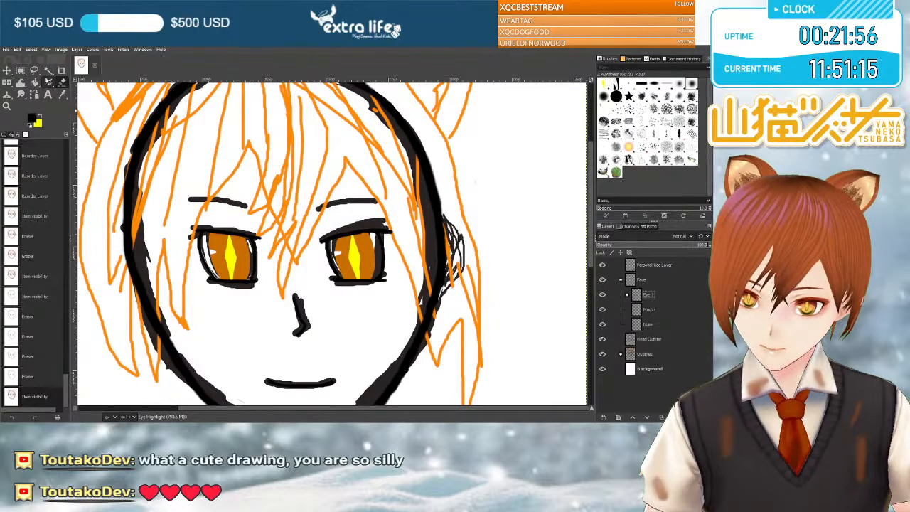
Expand the Eye 1 group and add a new layer named Eyebrows at its top for Paintbrush work.
{"action": "left_click", "coordinate": [46, 82]}
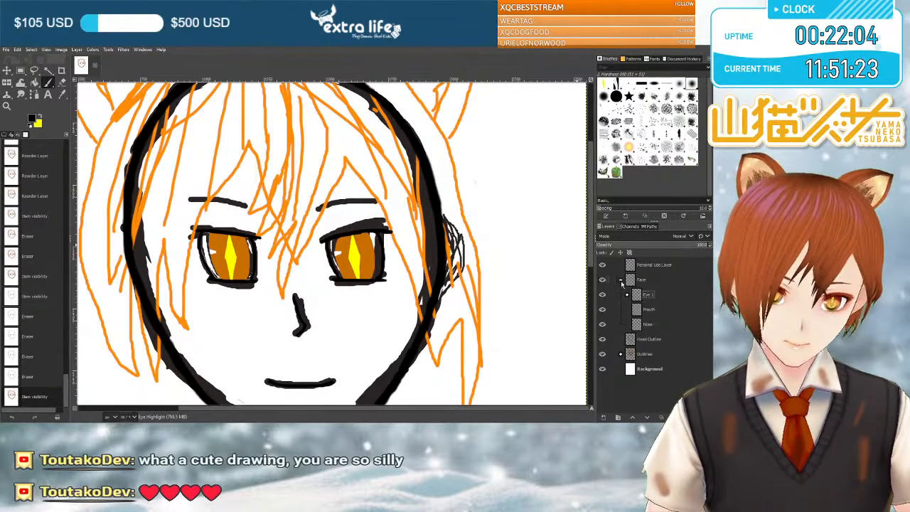
{"action": "left_click", "coordinate": [627, 293]}
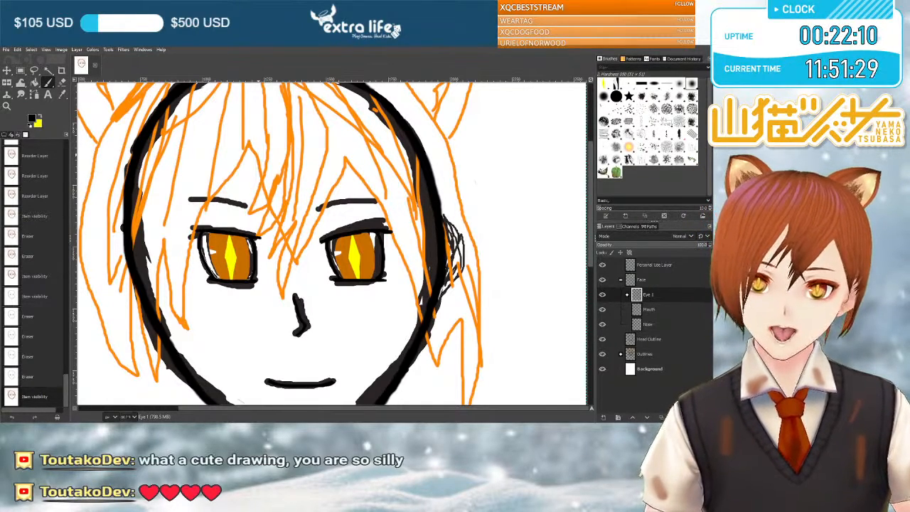
{"action": "left_click", "coordinate": [404, 326]}
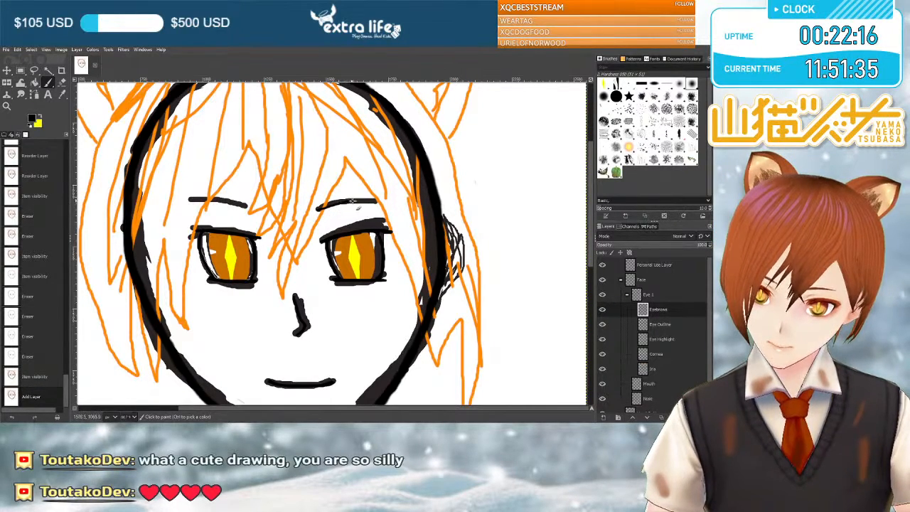
Paint clean black eyebrow lines over the sketched brows on the Eyebrows layer, undoing and redrawing unsatisfactory strokes.
{"action": "left_click_drag", "start_coordinate": [380, 203], "coordinate": [319, 215]}
{"action": "key", "text": "ctrl+z"}
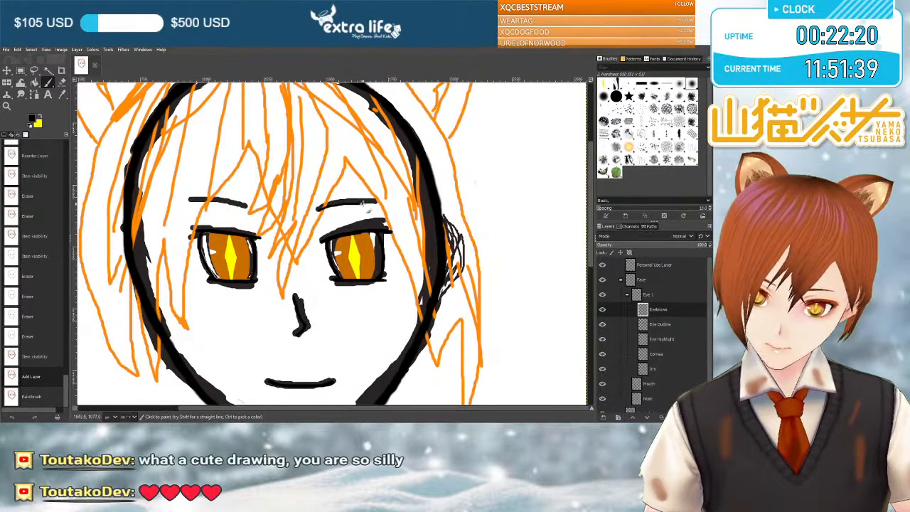
{"action": "left_click_drag", "start_coordinate": [373, 203], "coordinate": [378, 204]}
{"action": "key", "text": "ctrl+z"}
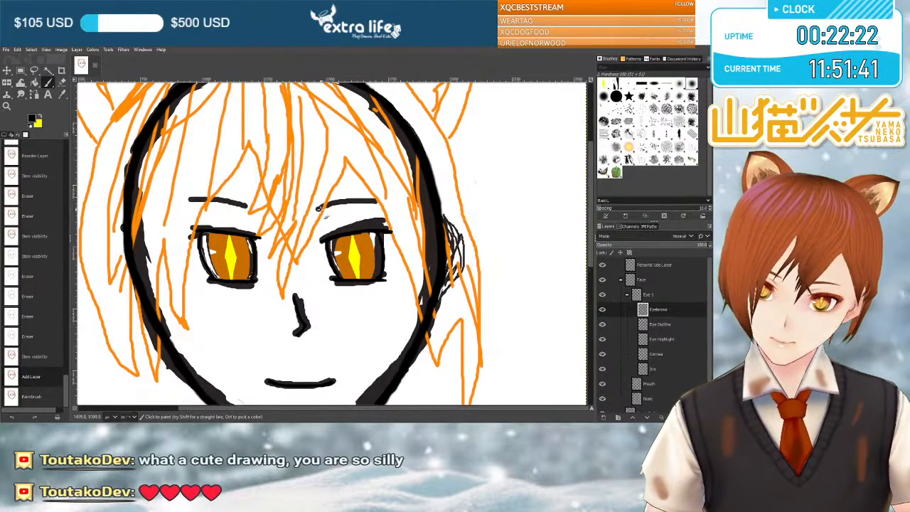
{"action": "left_click_drag", "start_coordinate": [374, 202], "coordinate": [377, 202]}
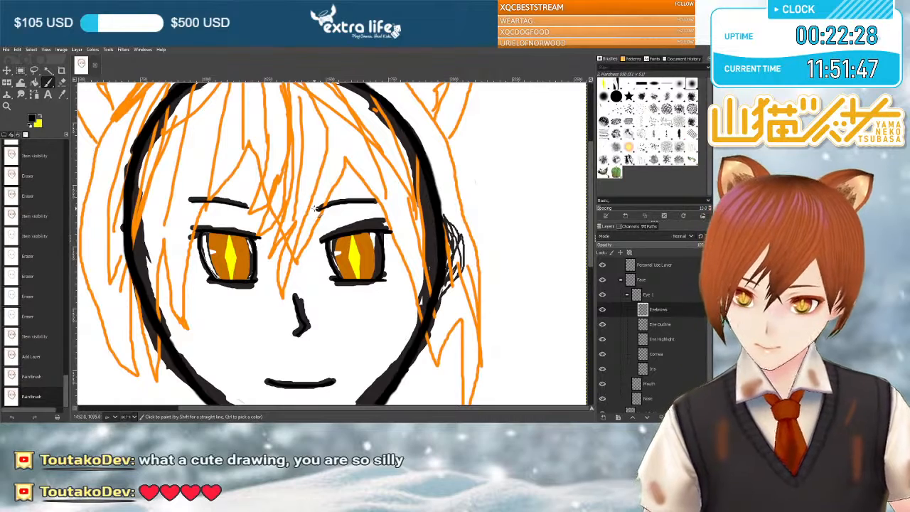
Hide the Outlines group to check the clean eyebrows on their own, and show the sketch again.
{"action": "scroll", "coordinate": [618, 389], "scroll_direction": "down", "scroll_amount": 2}
{"action": "left_click", "coordinate": [603, 390]}
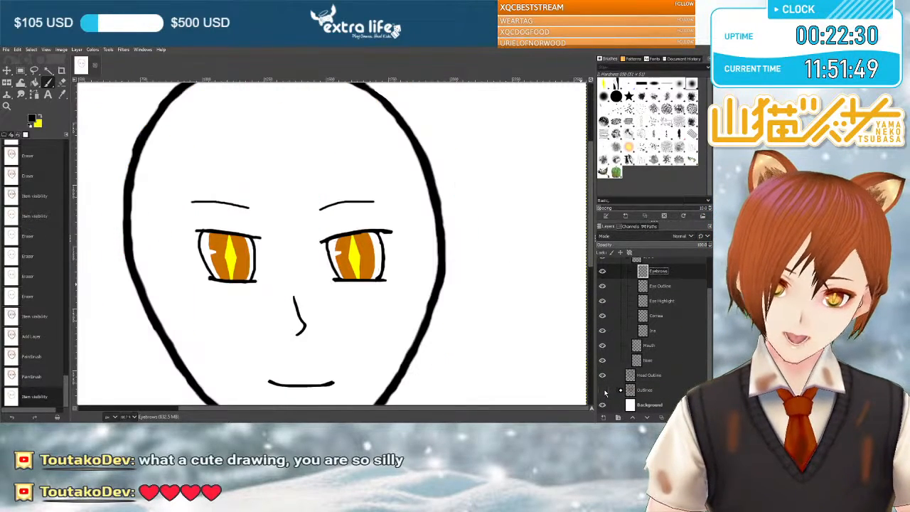
{"action": "left_click", "coordinate": [602, 391]}
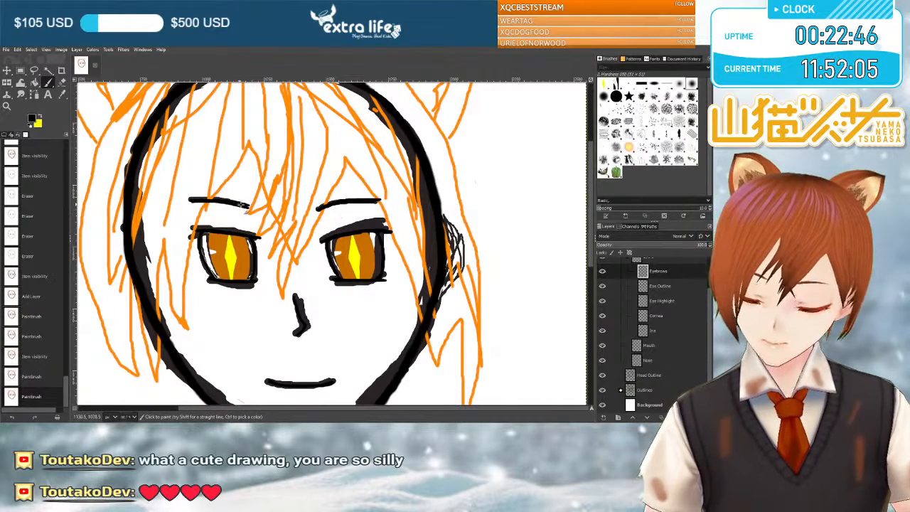
Examine the face from eyebrows to chin against the sketch, briefly hiding the Outlines group to review the clean lines alone.
{"action": "scroll", "coordinate": [398, 227], "scroll_direction": "down", "scroll_amount": 5}
{"action": "scroll", "coordinate": [398, 228], "scroll_direction": "up", "scroll_amount": 3}
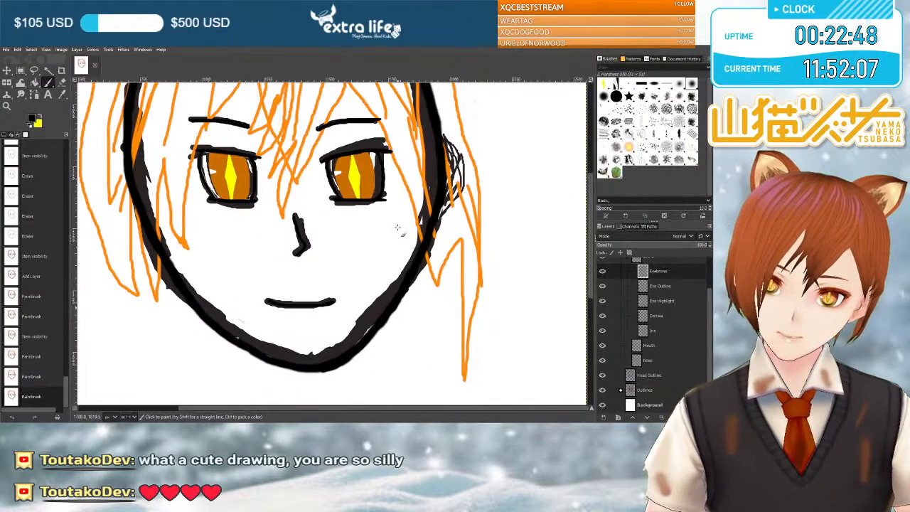
{"action": "scroll", "coordinate": [397, 227], "scroll_direction": "up", "scroll_amount": 2}
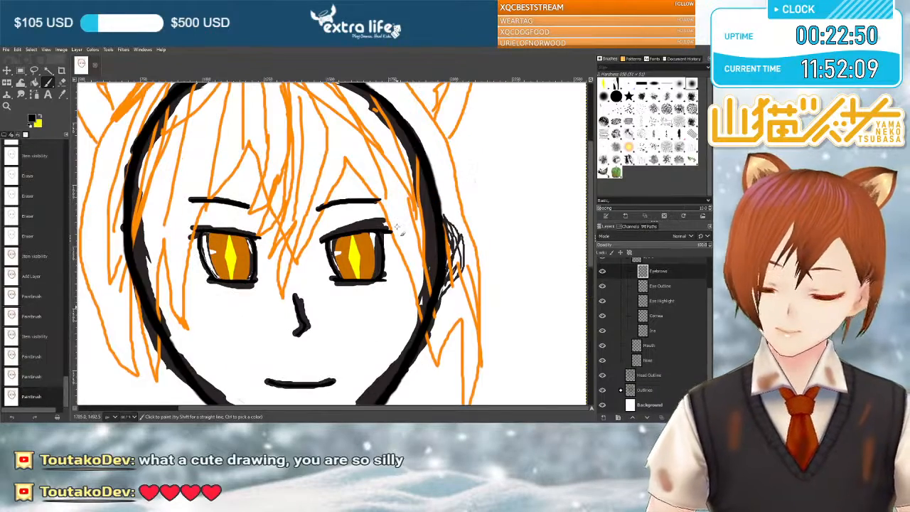
{"action": "scroll", "coordinate": [398, 228], "scroll_direction": "down", "scroll_amount": 2}
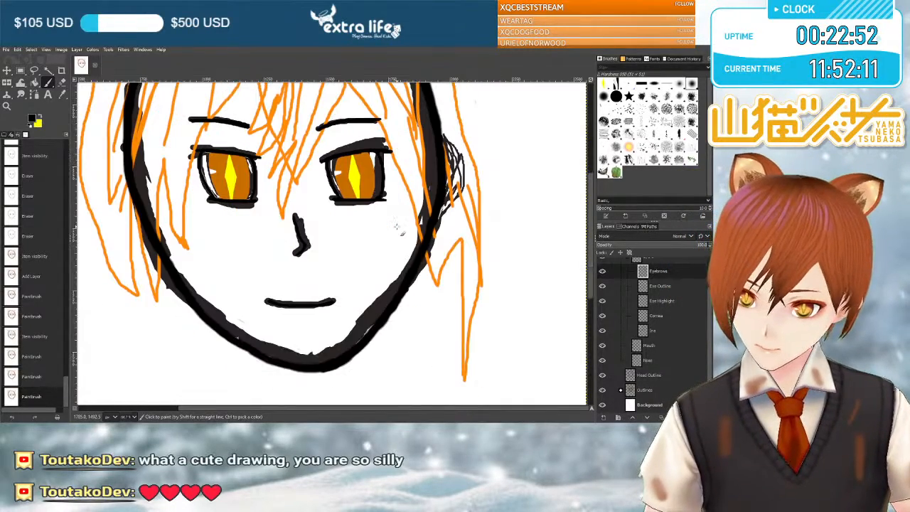
{"action": "scroll", "coordinate": [397, 227], "scroll_direction": "up", "scroll_amount": 2}
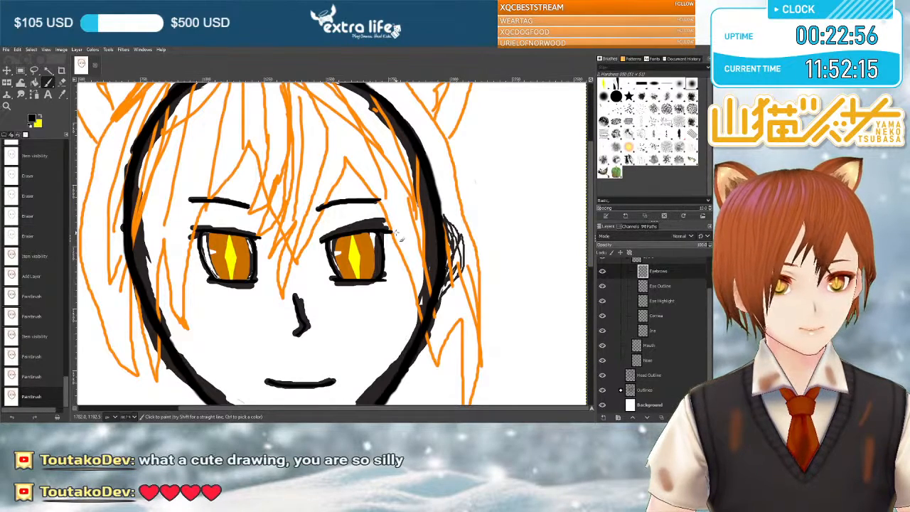
{"action": "scroll", "coordinate": [396, 234], "scroll_direction": "down", "scroll_amount": 2}
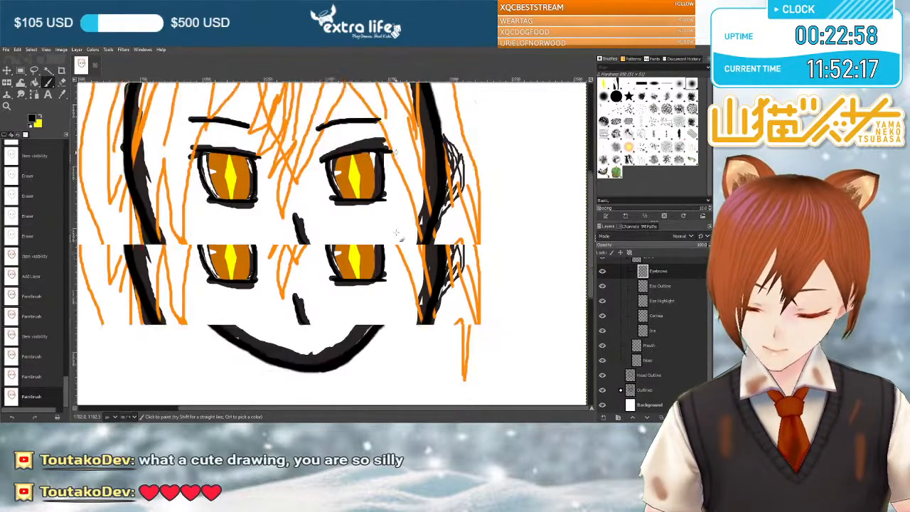
{"action": "scroll", "coordinate": [396, 235], "scroll_direction": "up", "scroll_amount": 4}
{"action": "scroll", "coordinate": [396, 234], "scroll_direction": "down", "scroll_amount": 4}
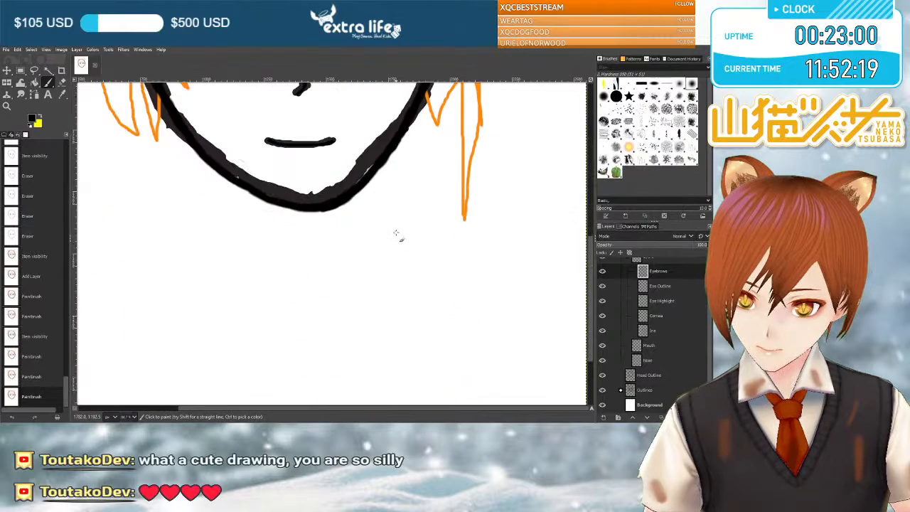
{"action": "scroll", "coordinate": [398, 235], "scroll_direction": "up", "scroll_amount": 1}
{"action": "left_click", "coordinate": [602, 391]}
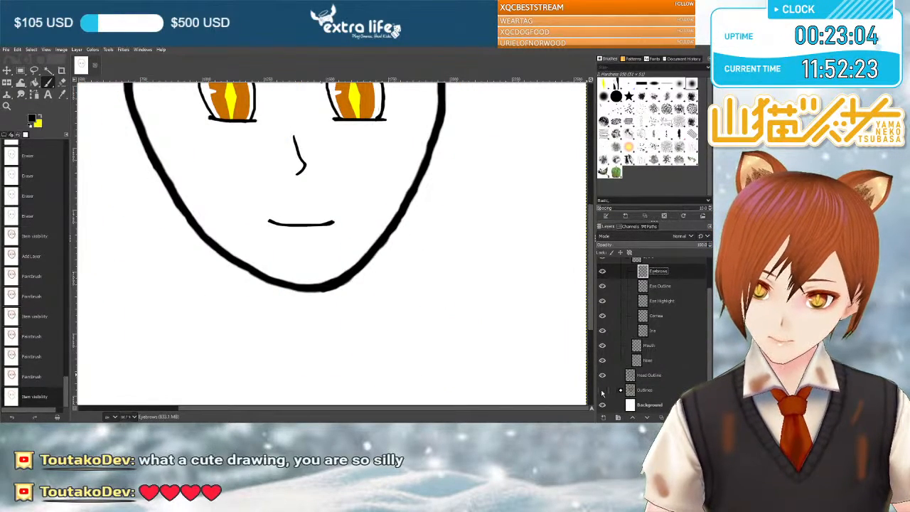
{"action": "left_click", "coordinate": [602, 391]}
Collapse the Eye 1 group and examine the sketched hair, cat ears and head shape around the finished face.
{"action": "scroll", "coordinate": [487, 362], "scroll_direction": "up", "scroll_amount": 3}
{"action": "scroll", "coordinate": [486, 361], "scroll_direction": "up", "scroll_amount": 2}
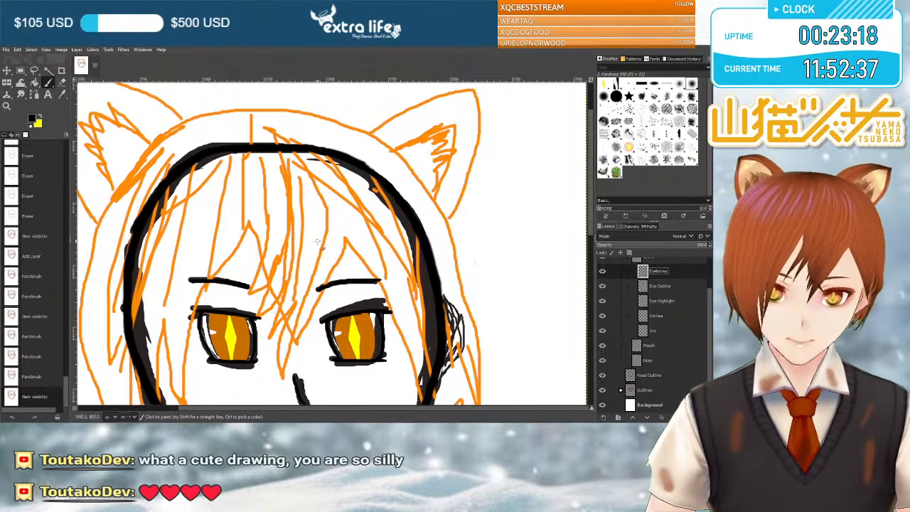
{"action": "scroll", "coordinate": [322, 241], "scroll_direction": "down", "scroll_amount": 3}
{"action": "scroll", "coordinate": [638, 302], "scroll_direction": "up", "scroll_amount": 1}
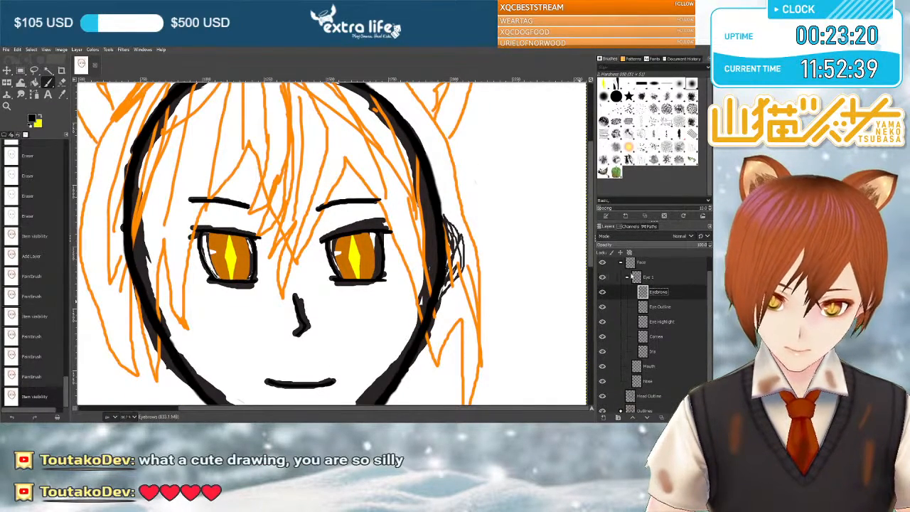
{"action": "left_click", "coordinate": [626, 276]}
{"action": "scroll", "coordinate": [408, 266], "scroll_direction": "down", "scroll_amount": 3}
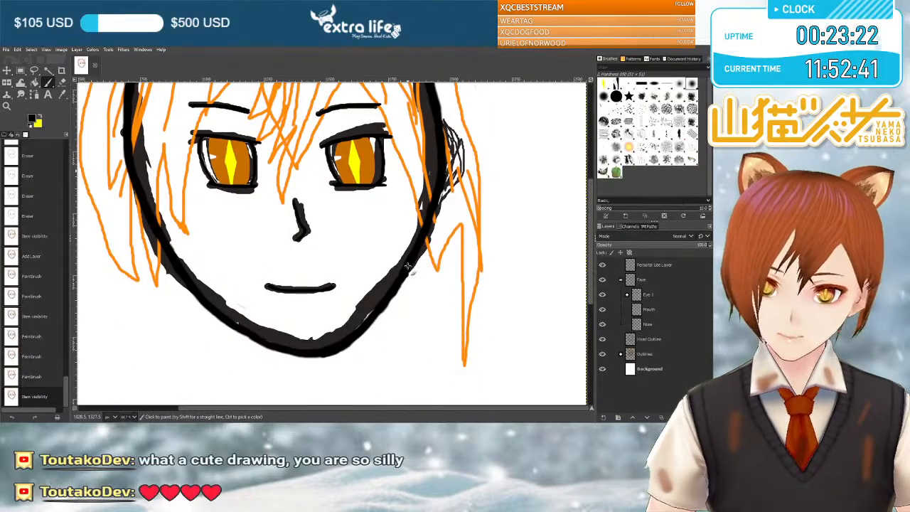
{"action": "scroll", "coordinate": [407, 266], "scroll_direction": "up", "scroll_amount": 3}
{"action": "scroll", "coordinate": [407, 266], "scroll_direction": "up", "scroll_amount": 3}
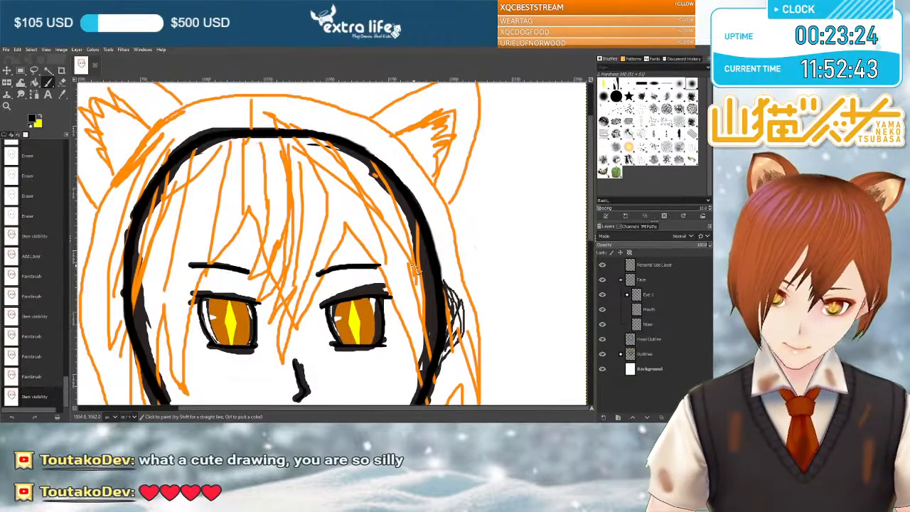
{"action": "scroll", "coordinate": [407, 267], "scroll_direction": "down", "scroll_amount": 6}
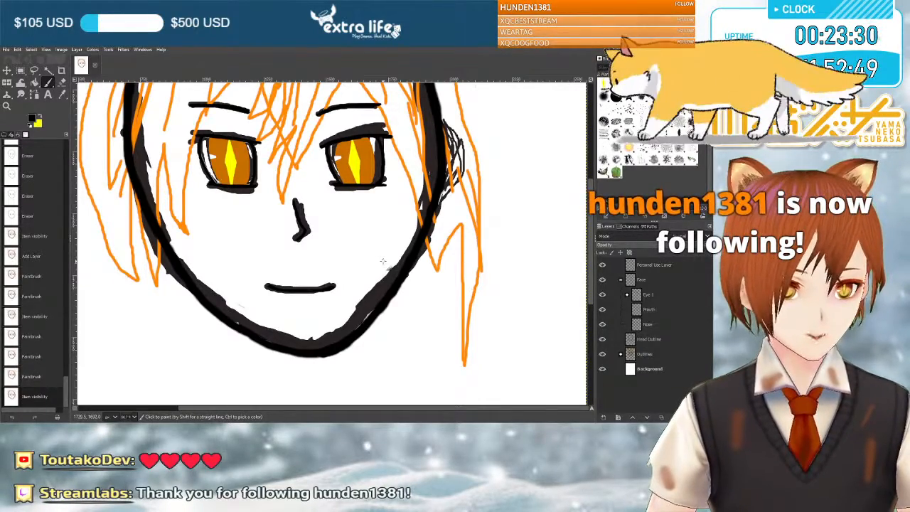
{"action": "scroll", "coordinate": [386, 263], "scroll_direction": "up", "scroll_amount": 6}
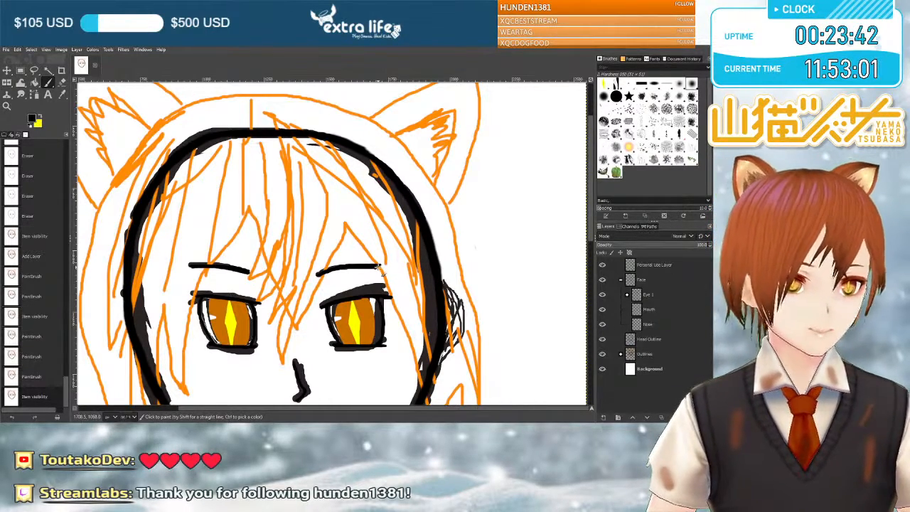
{"action": "scroll", "coordinate": [369, 267], "scroll_direction": "down", "scroll_amount": 5}
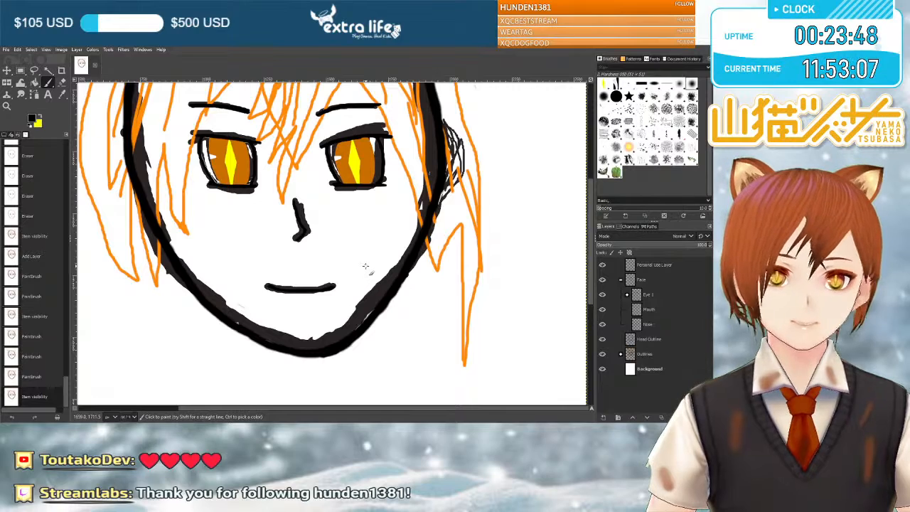
{"action": "scroll", "coordinate": [366, 266], "scroll_direction": "up", "scroll_amount": 3}
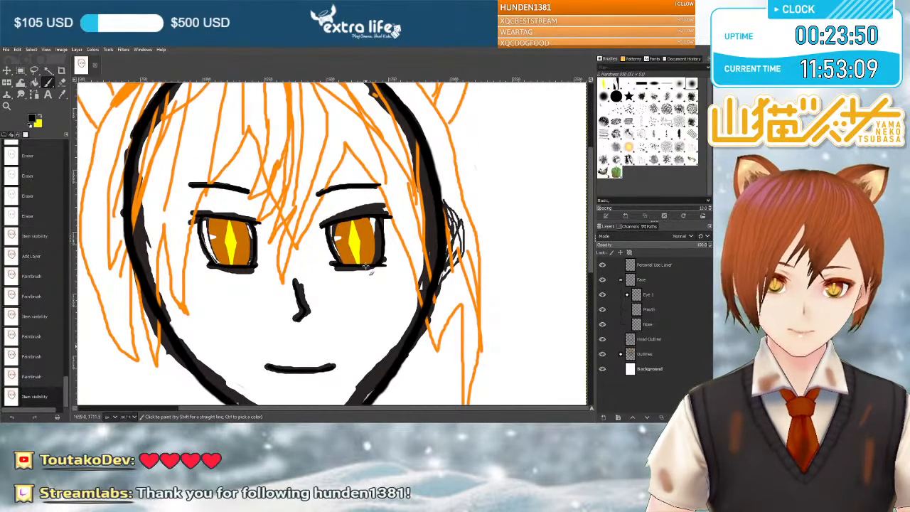
{"action": "scroll", "coordinate": [369, 273], "scroll_direction": "down", "scroll_amount": 1}
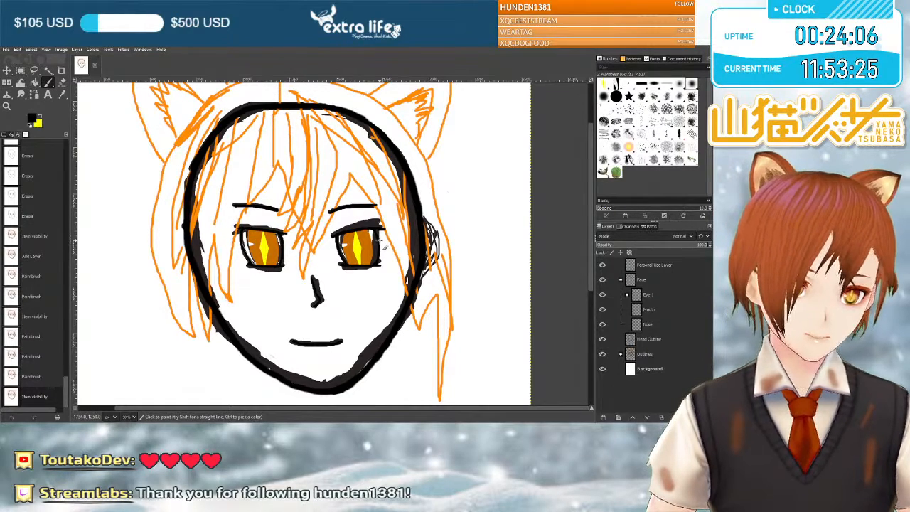
{"action": "scroll", "coordinate": [380, 241], "scroll_direction": "up", "scroll_amount": 2}
{"action": "scroll", "coordinate": [379, 242], "scroll_direction": "down", "scroll_amount": 2}
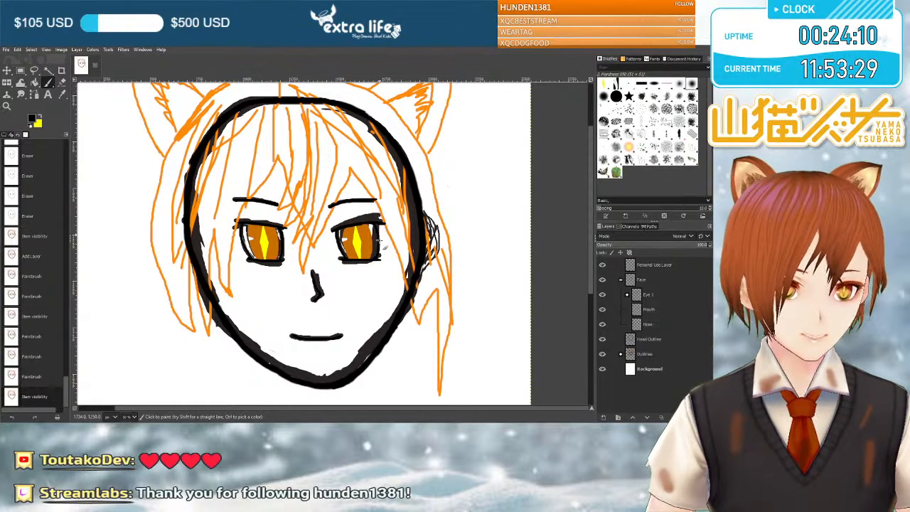
{"action": "scroll", "coordinate": [379, 242], "scroll_direction": "up", "scroll_amount": 2}
{"action": "scroll", "coordinate": [380, 242], "scroll_direction": "down", "scroll_amount": 2}
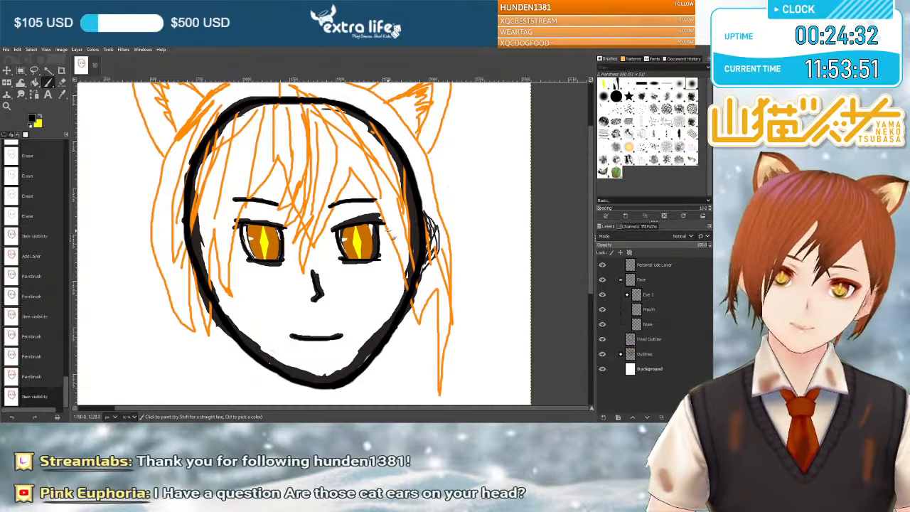
Create a new layer group and move it out of the Eye 1 group to directly above the Face group.
{"action": "left_click", "coordinate": [622, 280]}
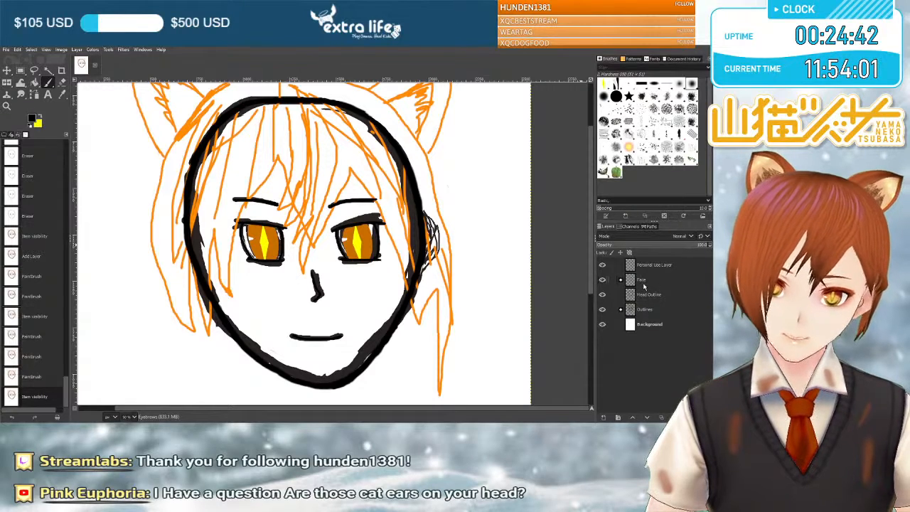
{"action": "left_click", "coordinate": [77, 52]}
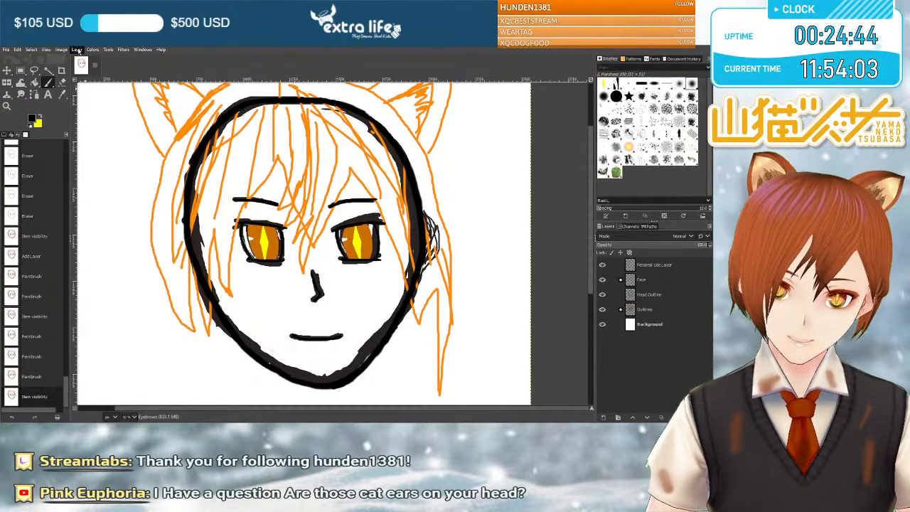
{"action": "left_click", "coordinate": [99, 78]}
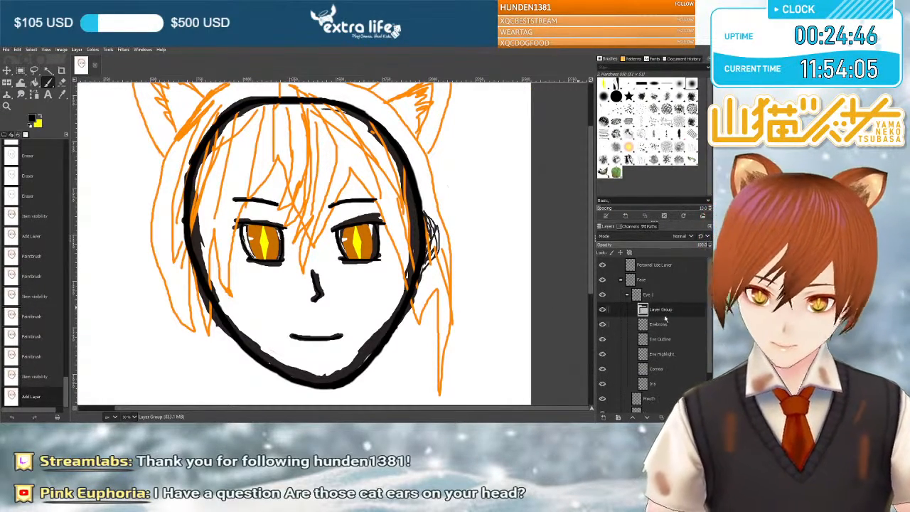
{"action": "left_click_drag", "start_coordinate": [661, 311], "coordinate": [654, 284]}
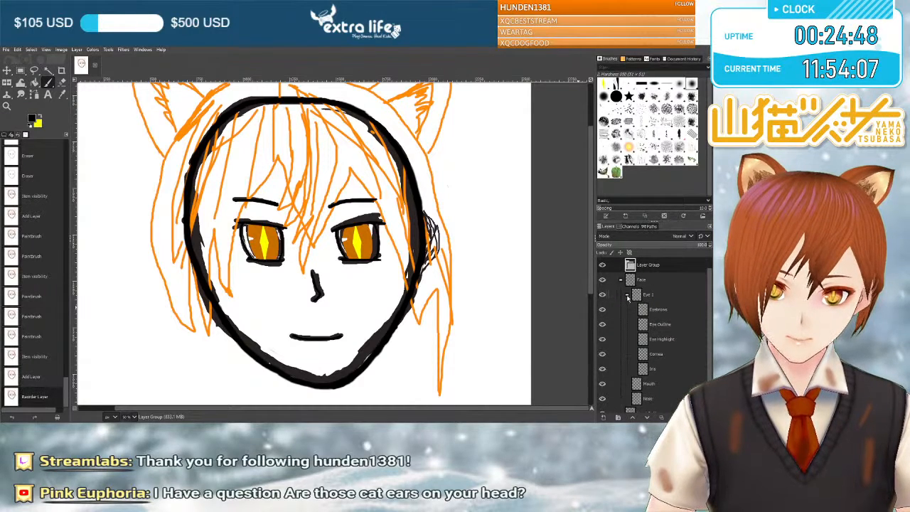
Collapse the Face group and rename the new layer group Hair.
{"action": "left_click", "coordinate": [621, 281]}
{"action": "double_click", "coordinate": [648, 280]}
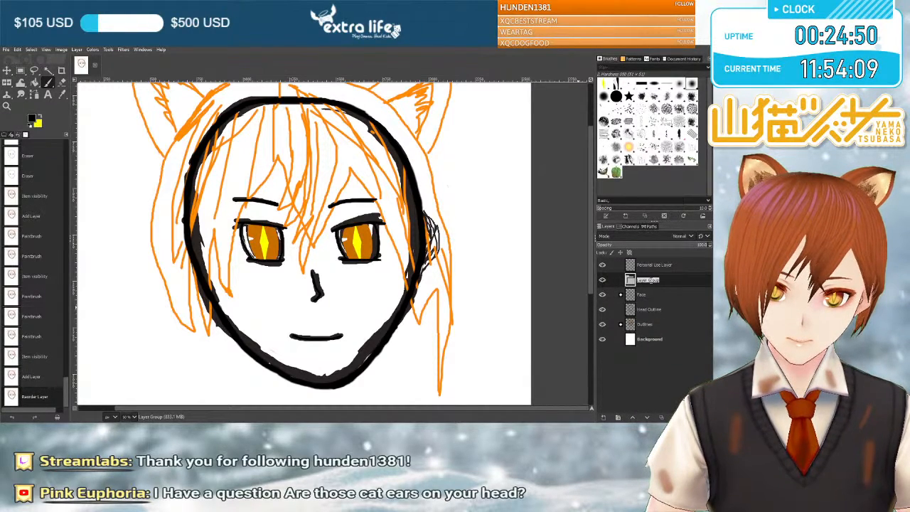
{"action": "type", "text": "H"}
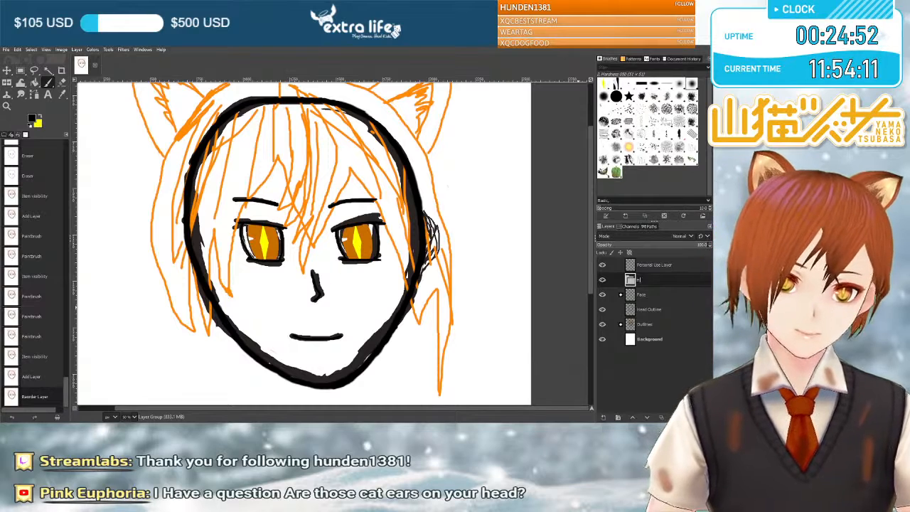
{"action": "type", "text": "air"}
{"action": "key", "text": "Return"}
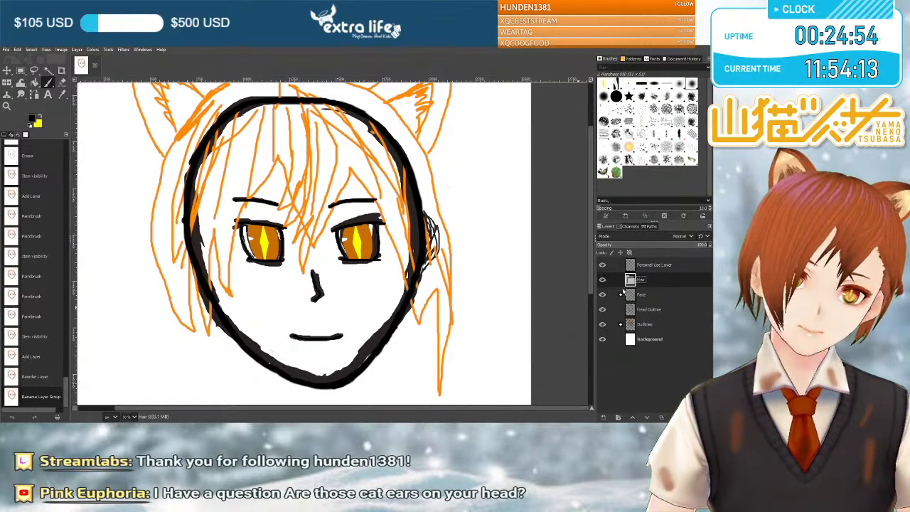
Add a new layer for the hair line art inside the Hair group.
{"action": "left_click", "coordinate": [77, 49]}
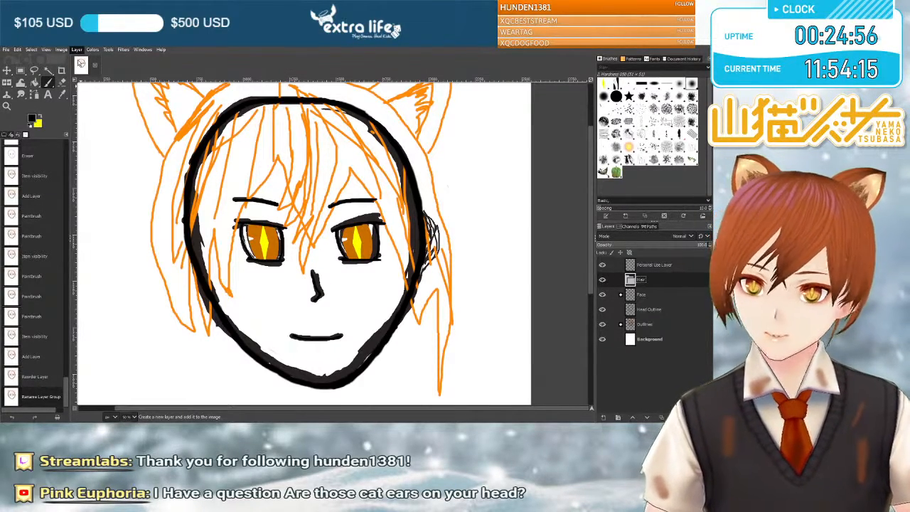
{"action": "left_click", "coordinate": [80, 63]}
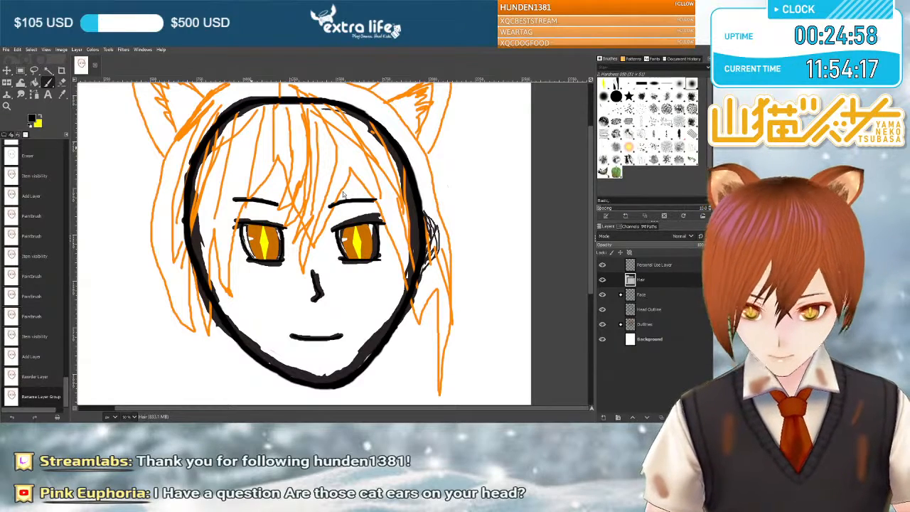
{"action": "key", "text": "Return"}
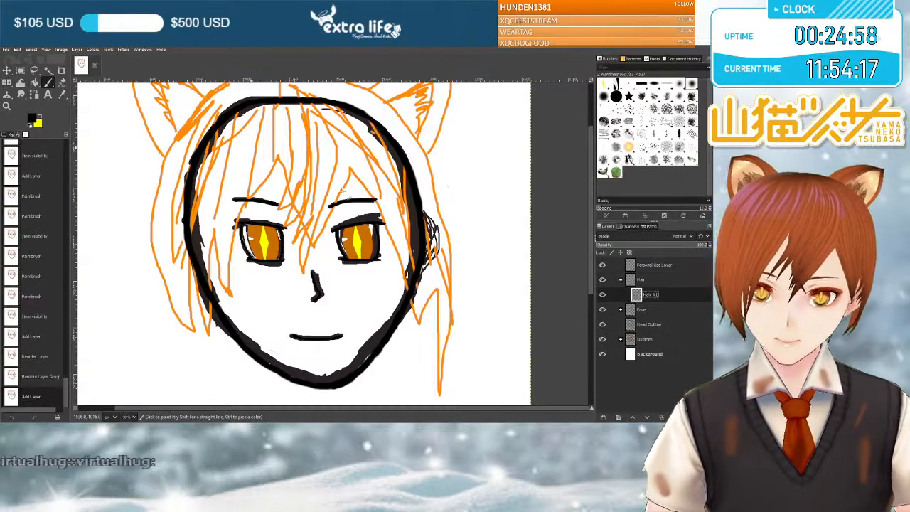
{"action": "left_click", "coordinate": [666, 295]}
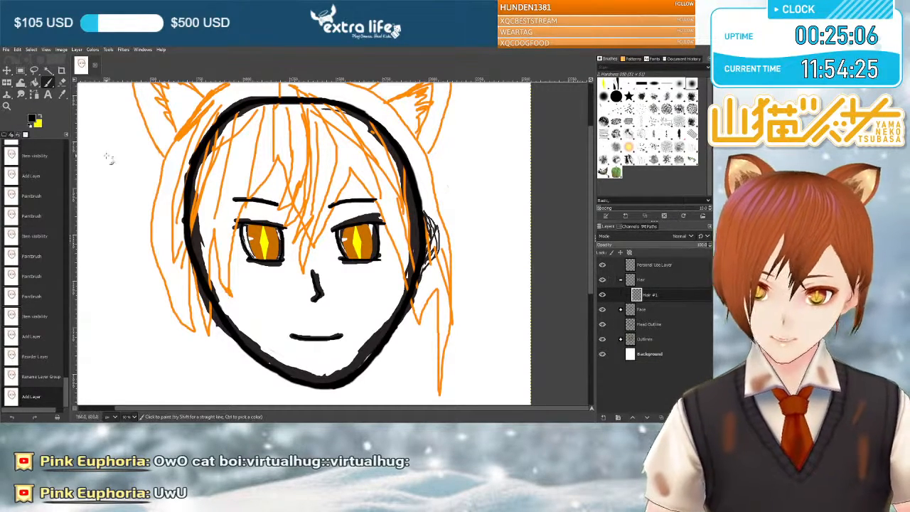
Show the Paintbrush options and set the foreground colour to black and the background colour to orange.
{"action": "left_click", "coordinate": [4, 135]}
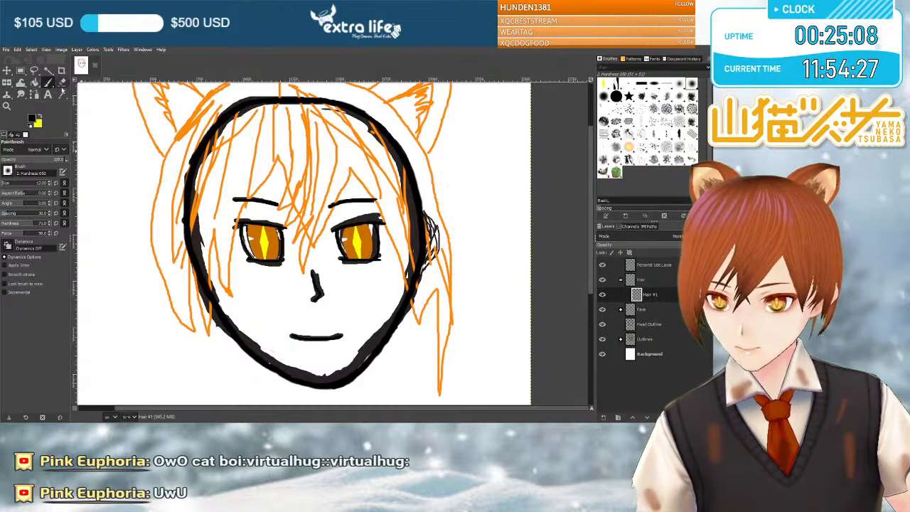
{"action": "left_click", "coordinate": [105, 167]}
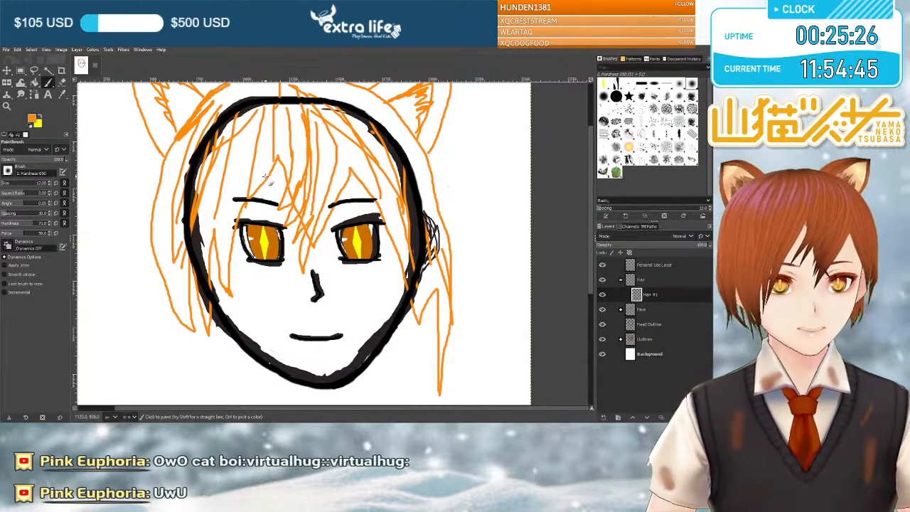
{"action": "scroll", "coordinate": [267, 171], "scroll_direction": "up", "scroll_amount": 3}
{"action": "scroll", "coordinate": [277, 210], "scroll_direction": "down", "scroll_amount": 3}
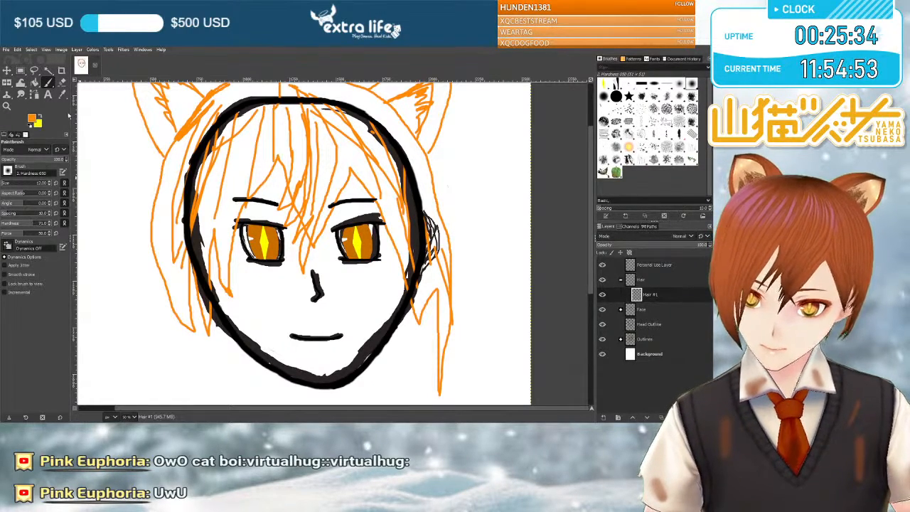
{"action": "key", "text": "x"}
{"action": "left_click", "coordinate": [31, 122]}
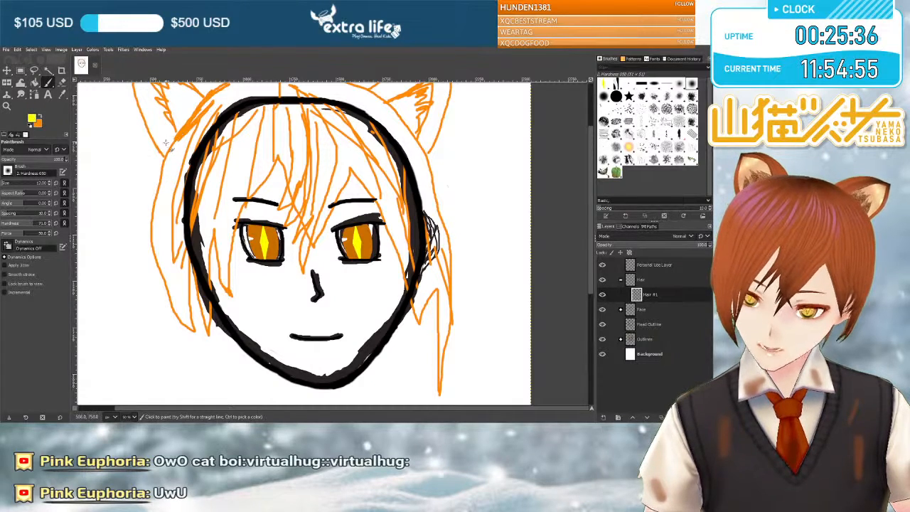
{"action": "left_click", "coordinate": [105, 160]}
{"action": "left_click", "coordinate": [106, 185]}
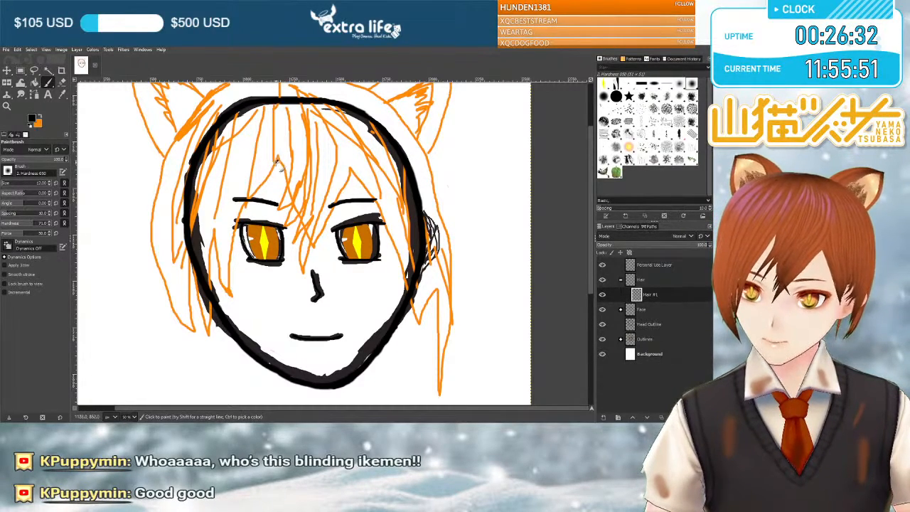
Trace the hair from the fringe peak above the left eye to the left side tip, then up the outer contour and over the crown.
{"action": "mouse_move", "coordinate": [277, 159]}
{"action": "left_mouse_down"}
{"action": "mouse_move", "coordinate": [221, 262]}
{"action": "mouse_move", "coordinate": [210, 347]}
{"action": "left_mouse_up"}
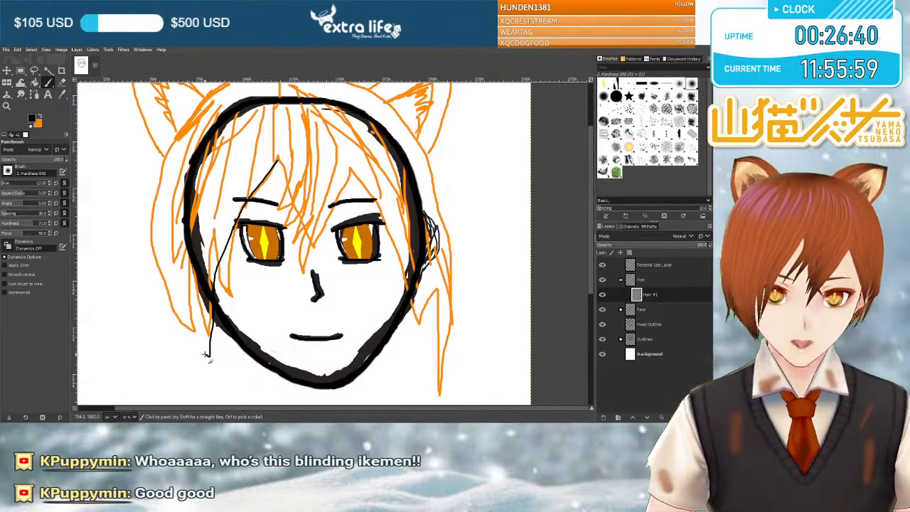
{"action": "left_click_drag", "start_coordinate": [183, 328], "coordinate": [155, 243]}
{"action": "left_click_drag", "start_coordinate": [169, 178], "coordinate": [172, 159]}
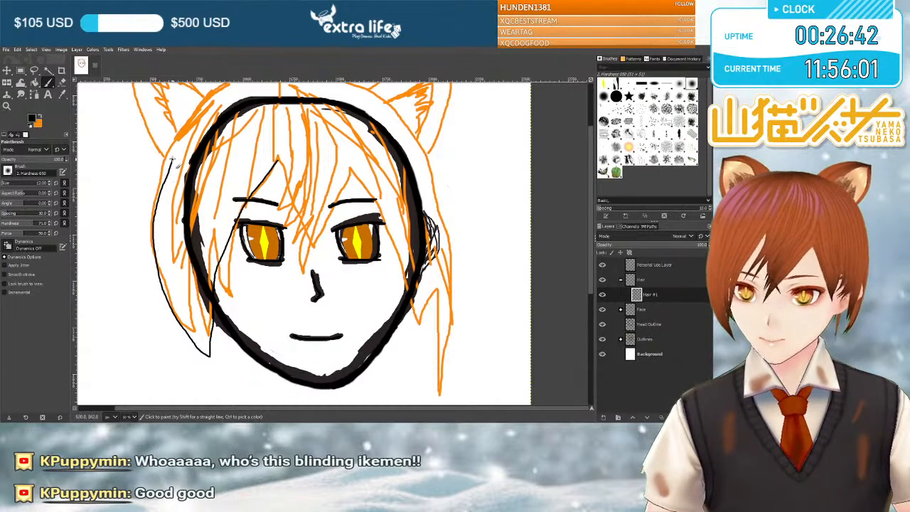
{"action": "scroll", "coordinate": [171, 161], "scroll_direction": "up", "scroll_amount": 3}
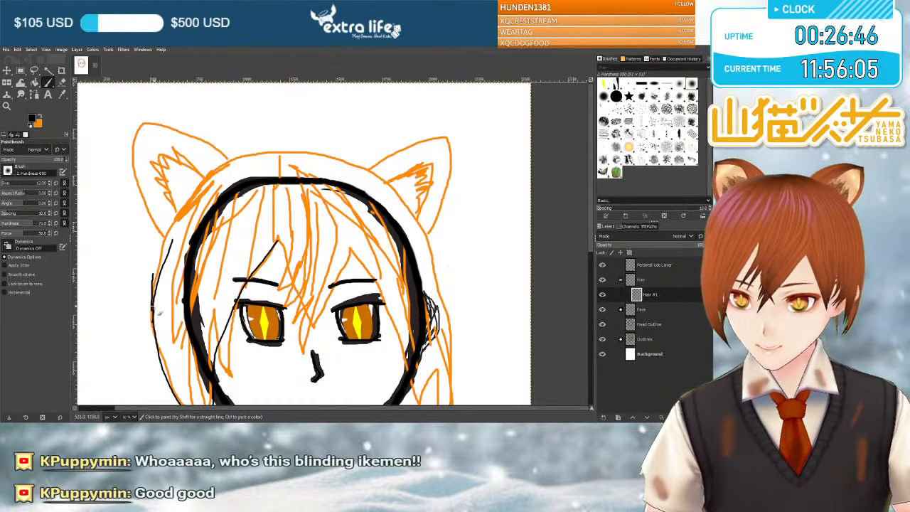
{"action": "left_click_drag", "start_coordinate": [163, 279], "coordinate": [171, 232]}
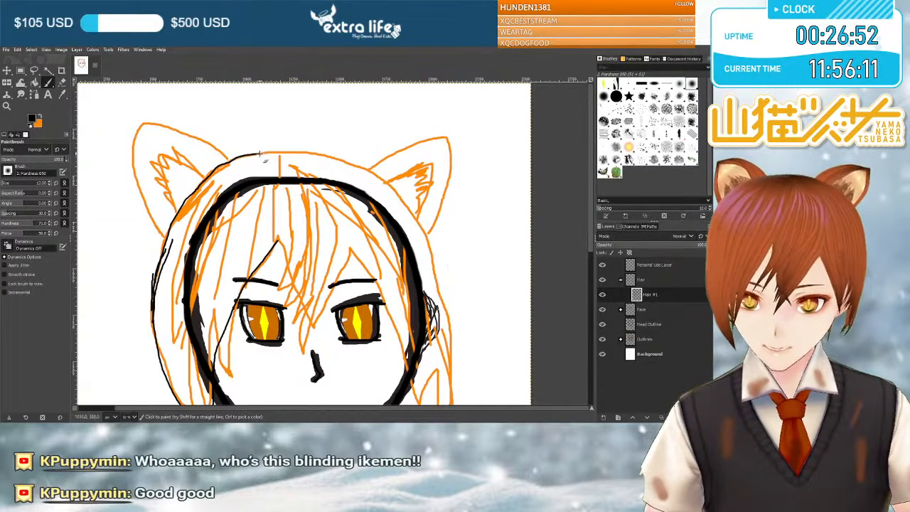
{"action": "mouse_move", "coordinate": [281, 152]}
{"action": "left_mouse_down"}
{"action": "mouse_move", "coordinate": [310, 152]}
{"action": "mouse_move", "coordinate": [391, 184]}
{"action": "mouse_move", "coordinate": [430, 238]}
{"action": "left_mouse_up"}
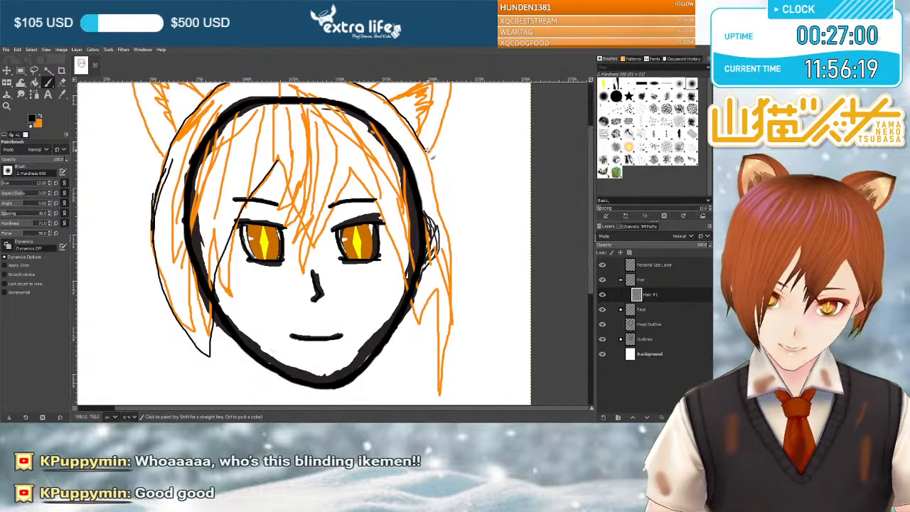
Trace the outer contour of the hair down the right side of the head with repeated strokes, following the orange sketch.
{"action": "left_click_drag", "start_coordinate": [429, 158], "coordinate": [439, 200]}
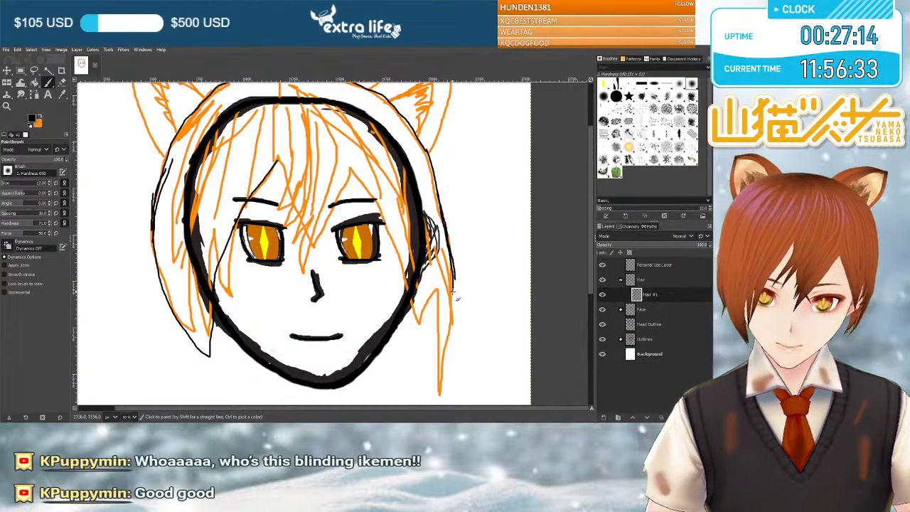
{"action": "left_click_drag", "start_coordinate": [456, 308], "coordinate": [447, 323]}
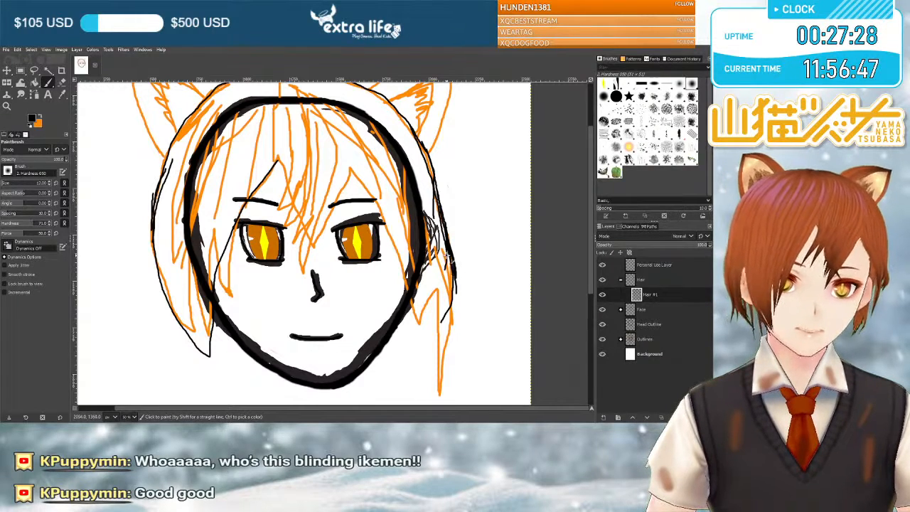
{"action": "left_click_drag", "start_coordinate": [446, 243], "coordinate": [453, 284]}
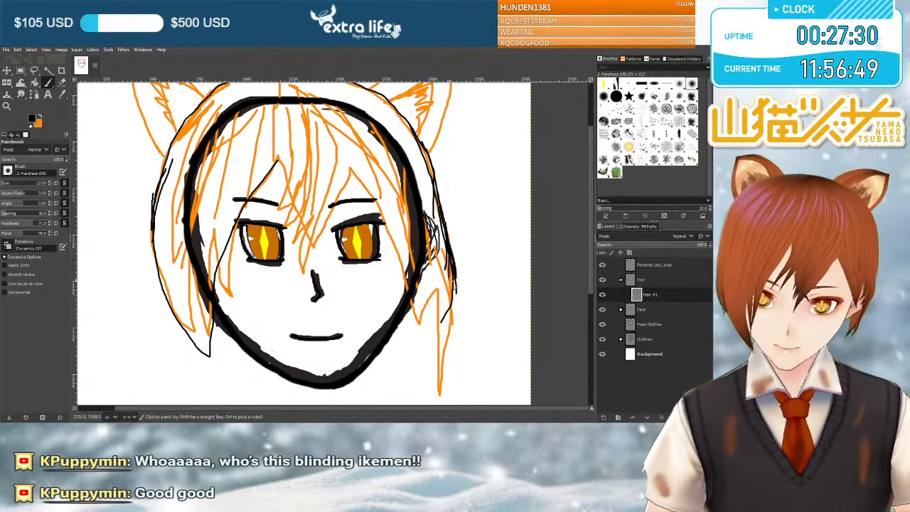
{"action": "left_click_drag", "start_coordinate": [456, 318], "coordinate": [456, 327]}
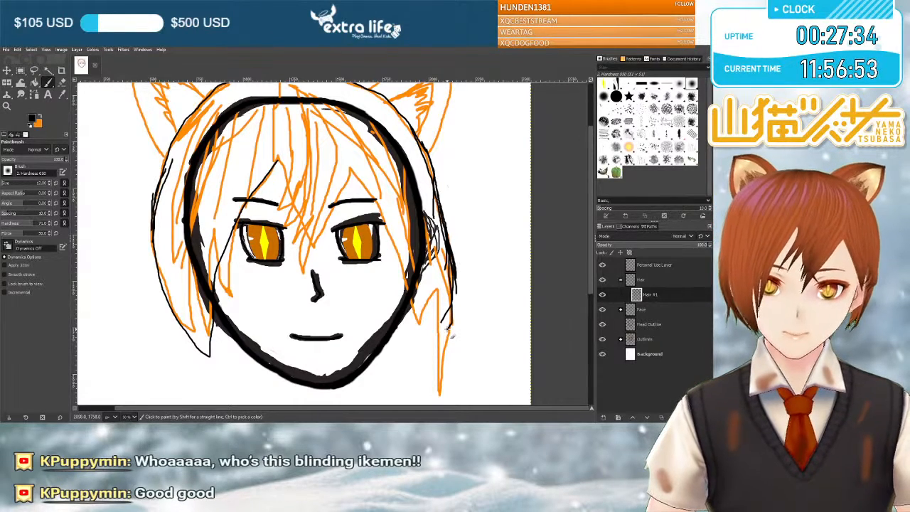
Close the right hair tip and draw the fringe edge across the forehead, with a pointed lock between the eyes joining the left fringe peak.
{"action": "left_click_drag", "start_coordinate": [448, 328], "coordinate": [437, 312]}
{"action": "left_click_drag", "start_coordinate": [422, 280], "coordinate": [405, 241]}
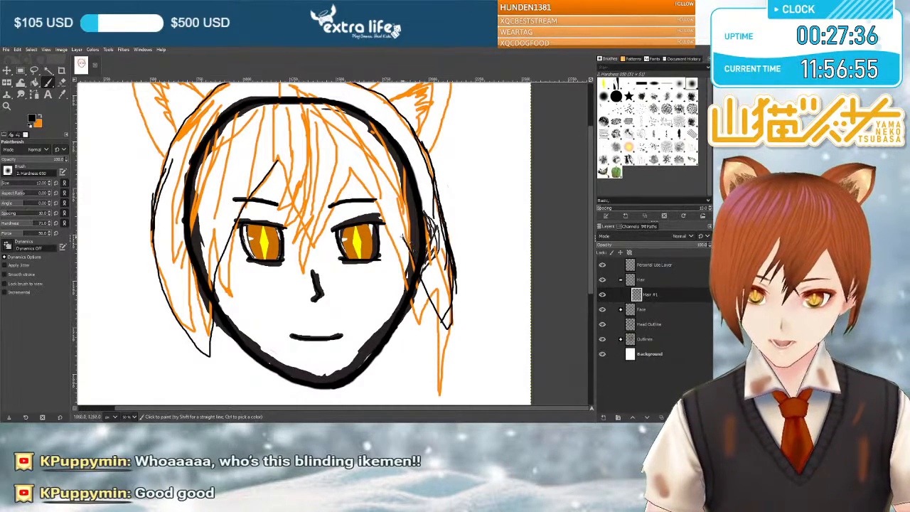
{"action": "mouse_move", "coordinate": [383, 209]}
{"action": "left_mouse_down"}
{"action": "mouse_move", "coordinate": [354, 183]}
{"action": "mouse_move", "coordinate": [331, 208]}
{"action": "left_mouse_up"}
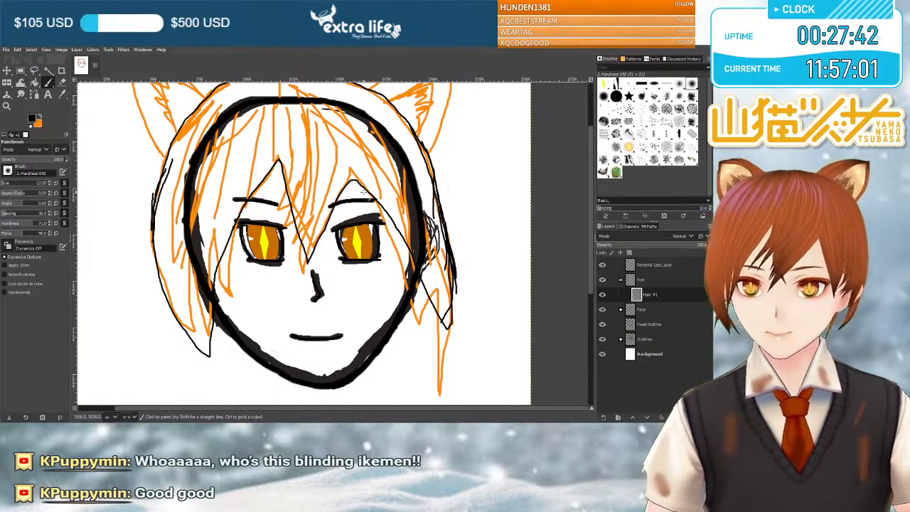
Hide the Outlines group and check the new hair lines against the whole head without the sketch.
{"action": "left_click", "coordinate": [602, 339]}
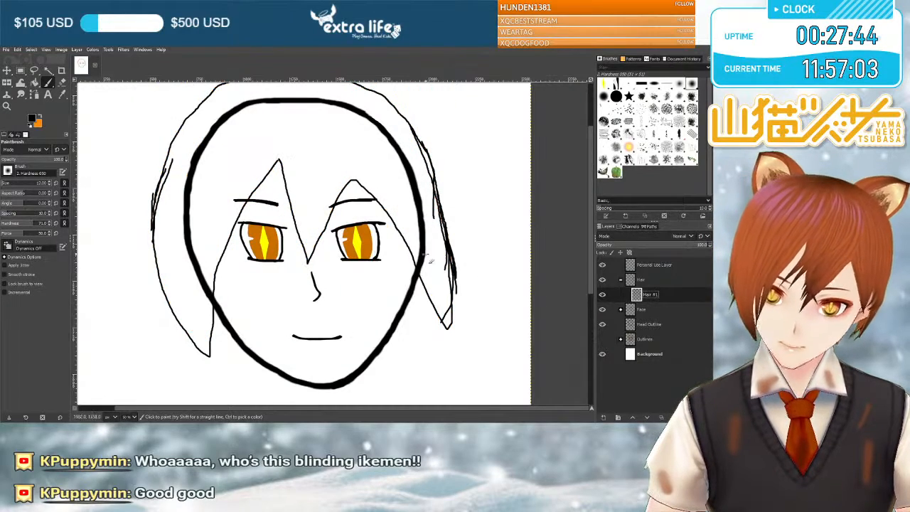
{"action": "scroll", "coordinate": [435, 264], "scroll_direction": "up", "scroll_amount": 2}
{"action": "scroll", "coordinate": [439, 281], "scroll_direction": "down", "scroll_amount": 2}
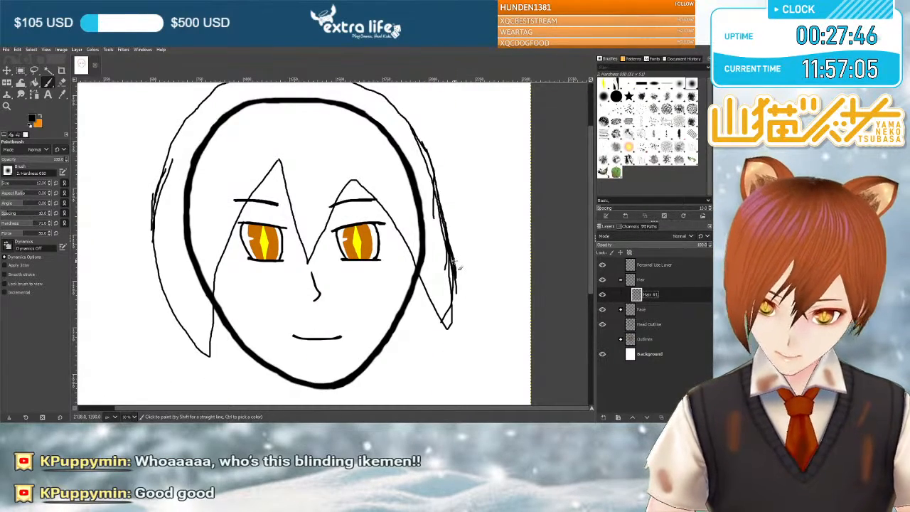
{"action": "scroll", "coordinate": [458, 267], "scroll_direction": "down", "scroll_amount": 1}
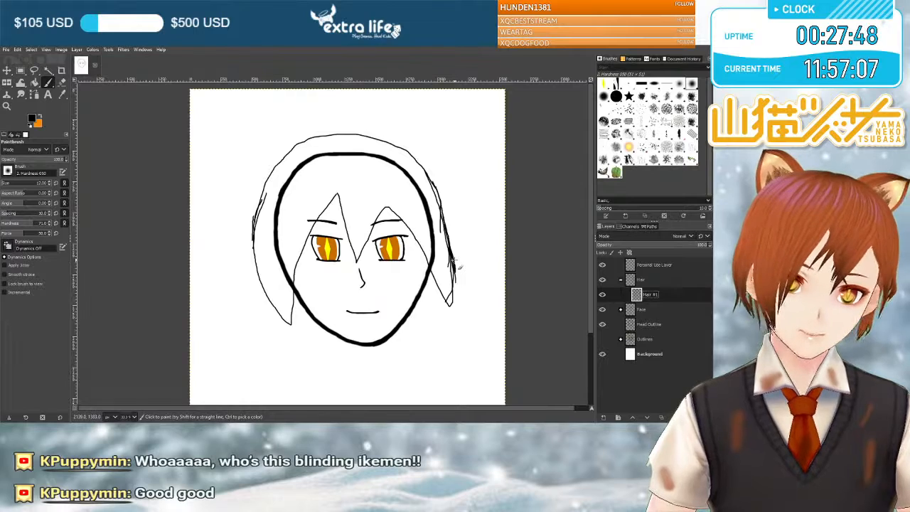
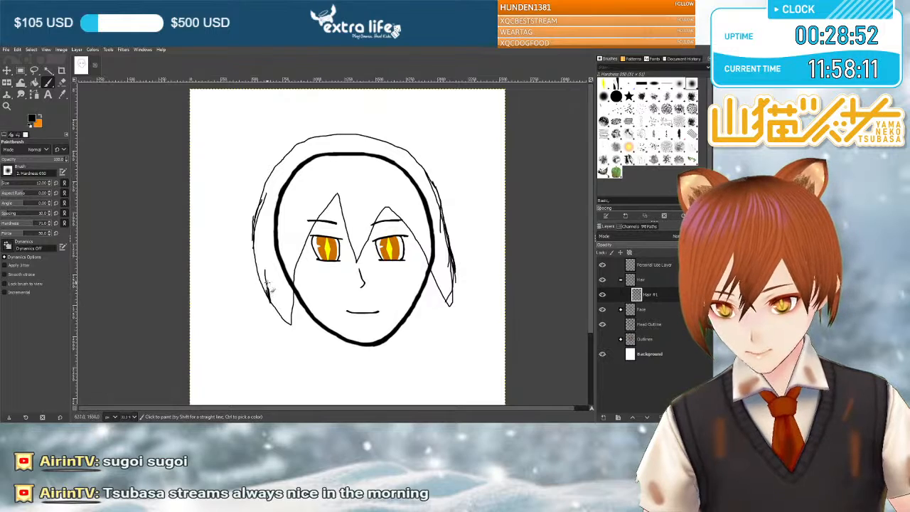
Draw an inner hair line from the outer contour's lower left edge up inside the left side lock.
{"action": "scroll", "coordinate": [270, 281], "scroll_direction": "up", "scroll_amount": 1}
{"action": "scroll", "coordinate": [270, 280], "scroll_direction": "up", "scroll_amount": 2}
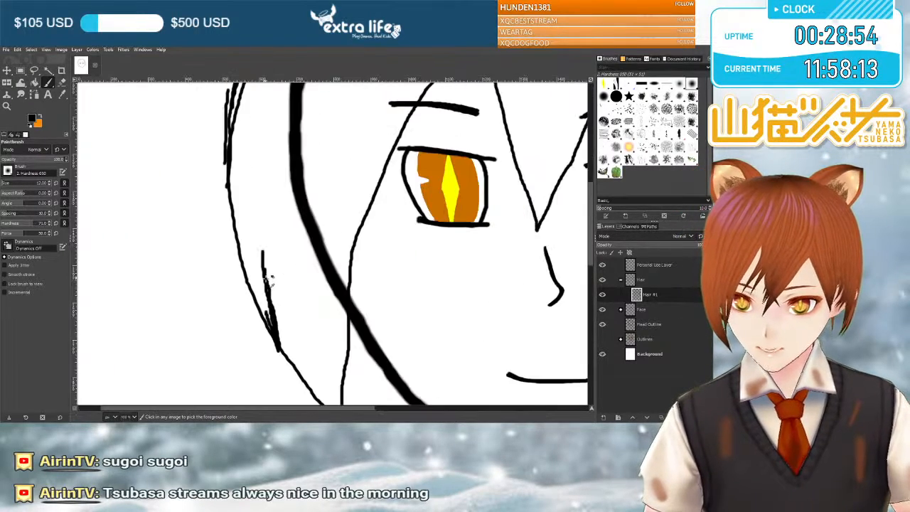
{"action": "scroll", "coordinate": [270, 279], "scroll_direction": "down", "scroll_amount": 1}
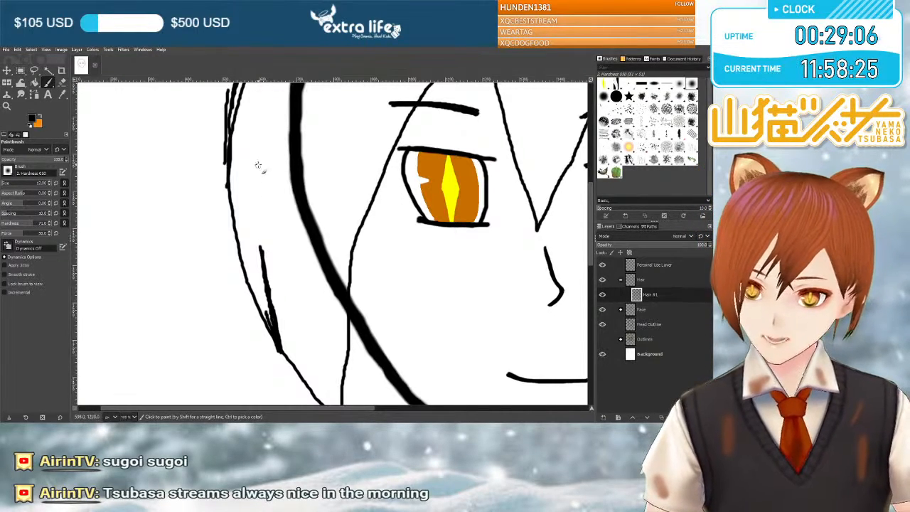
{"action": "left_click_drag", "start_coordinate": [258, 184], "coordinate": [257, 226]}
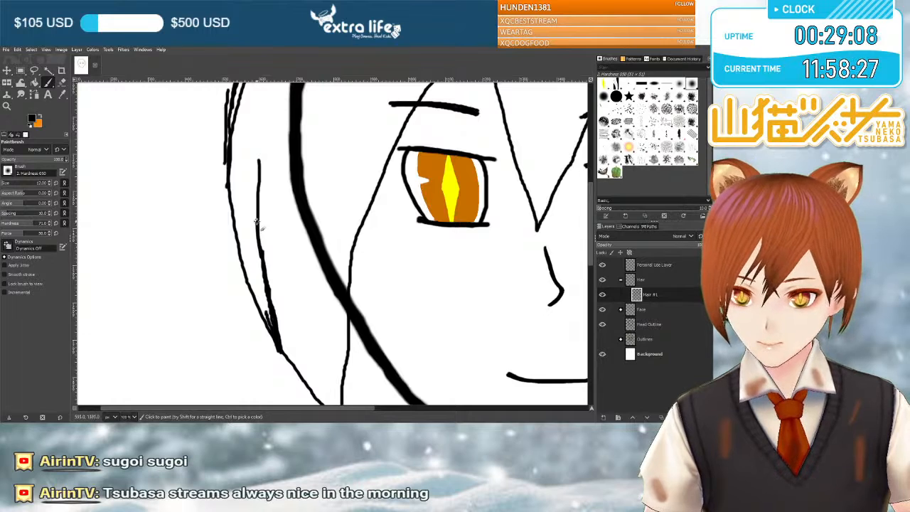
{"action": "left_click_drag", "start_coordinate": [260, 184], "coordinate": [261, 169]}
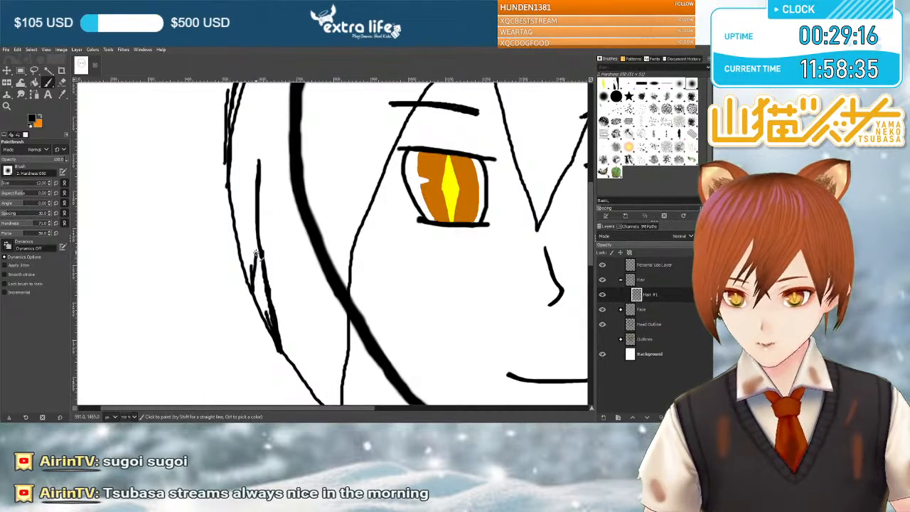
Shape a narrow pointed notch in the left side hair by adding its outer edge and thickening both sides with repeated strokes.
{"action": "mouse_move", "coordinate": [248, 242]}
{"action": "left_mouse_down"}
{"action": "mouse_move", "coordinate": [252, 271]}
{"action": "mouse_move", "coordinate": [256, 224]}
{"action": "left_mouse_up"}
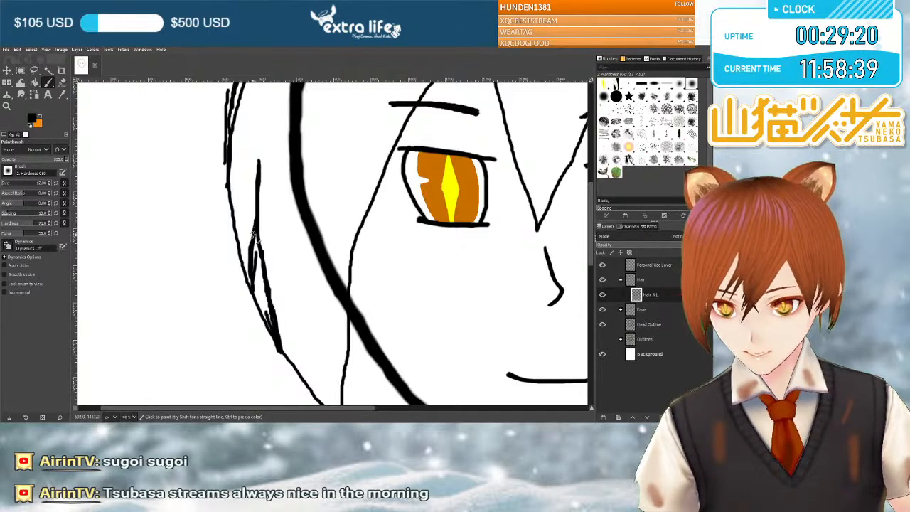
{"action": "left_click_drag", "start_coordinate": [249, 254], "coordinate": [260, 175]}
{"action": "left_click_drag", "start_coordinate": [250, 247], "coordinate": [254, 206]}
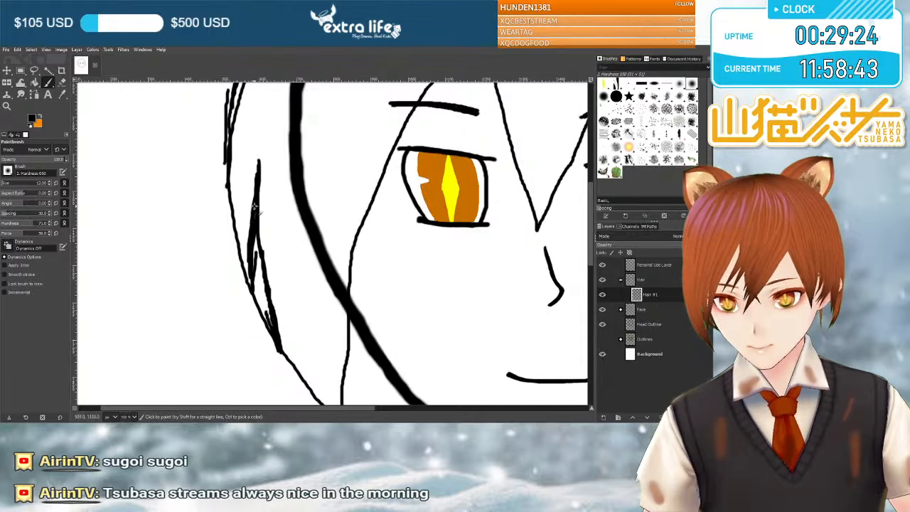
{"action": "left_click_drag", "start_coordinate": [257, 170], "coordinate": [260, 207]}
{"action": "left_click_drag", "start_coordinate": [269, 250], "coordinate": [271, 276]}
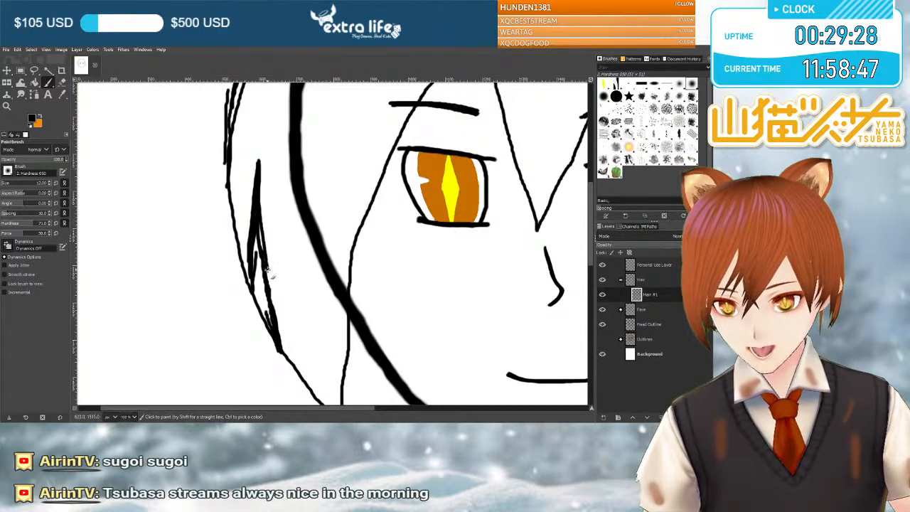
{"action": "left_click_drag", "start_coordinate": [258, 209], "coordinate": [260, 226]}
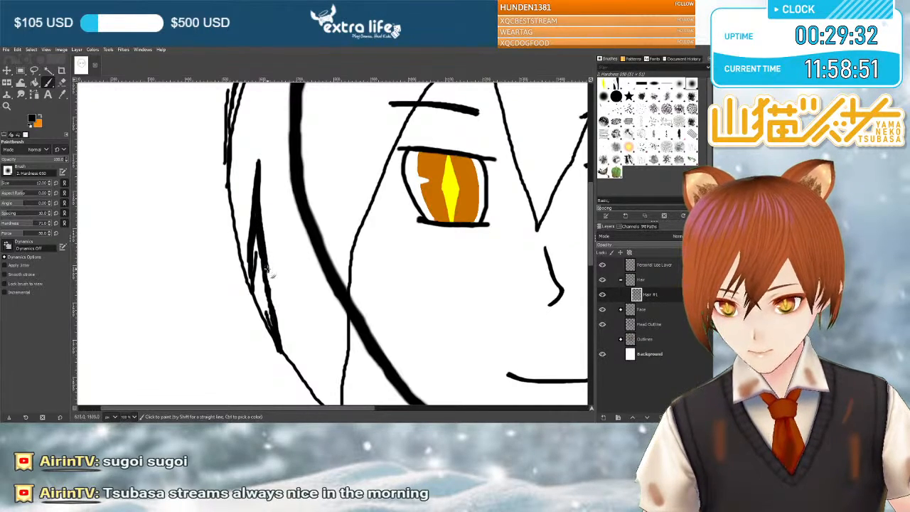
{"action": "left_click_drag", "start_coordinate": [269, 271], "coordinate": [278, 325]}
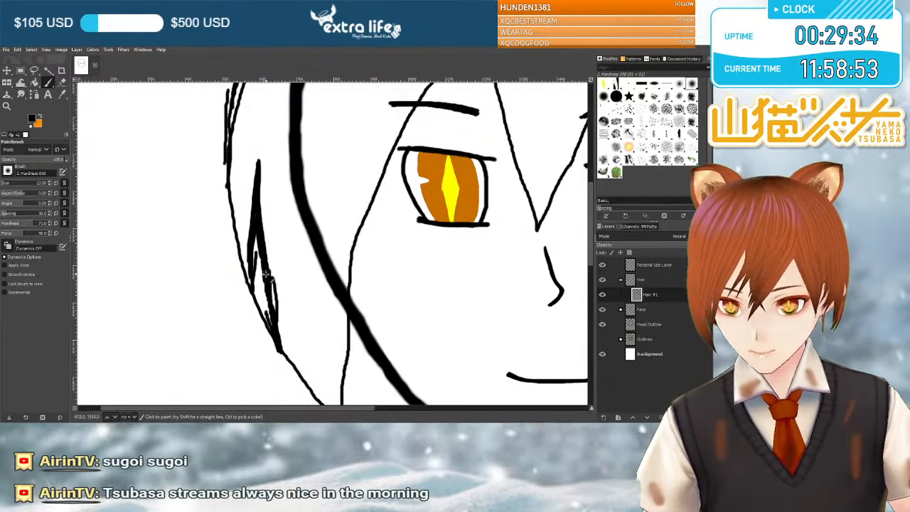
Erase the old outer contour across the notch's opening so the left side hair splits into two separate tips.
{"action": "key", "text": "shift+e"}
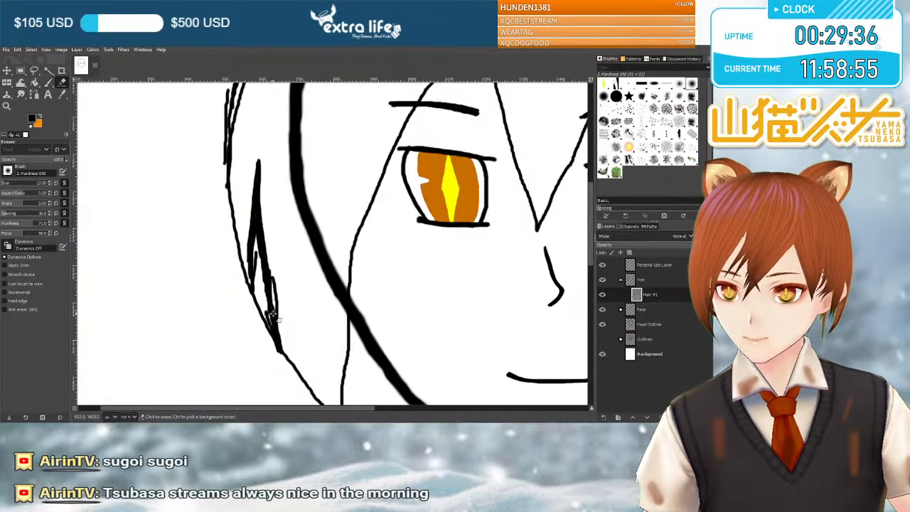
{"action": "left_click_drag", "start_coordinate": [263, 318], "coordinate": [272, 333]}
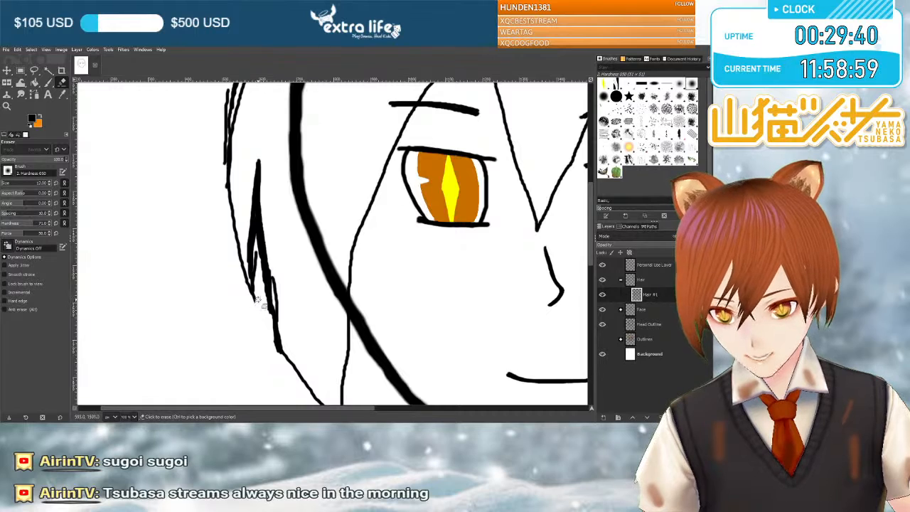
{"action": "left_click_drag", "start_coordinate": [258, 298], "coordinate": [260, 245]}
{"action": "scroll", "coordinate": [256, 243], "scroll_direction": "down", "scroll_amount": 3}
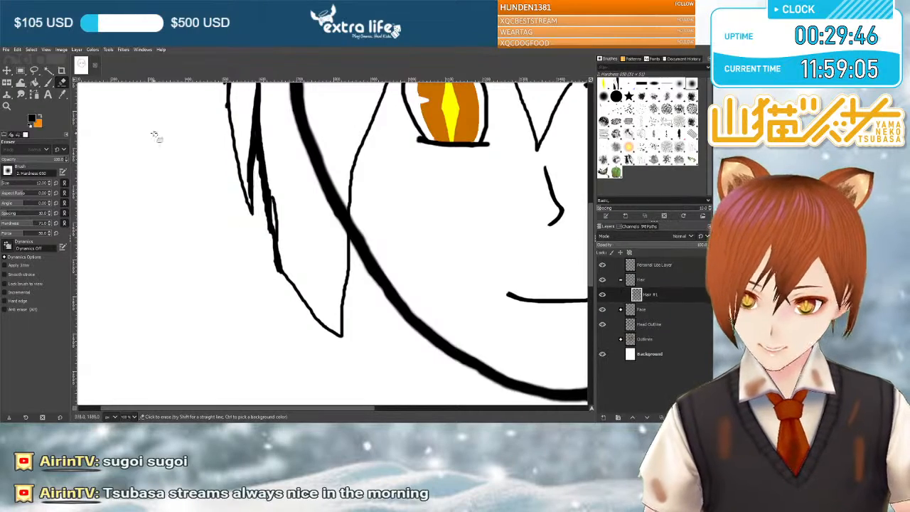
Return to the Paintbrush and examine the side hair and fringe around both eyes for where the next strand belongs.
{"action": "left_click", "coordinate": [48, 83]}
{"action": "scroll", "coordinate": [406, 175], "scroll_direction": "up", "scroll_amount": 3}
{"action": "scroll", "coordinate": [408, 174], "scroll_direction": "right", "scroll_amount": 4}
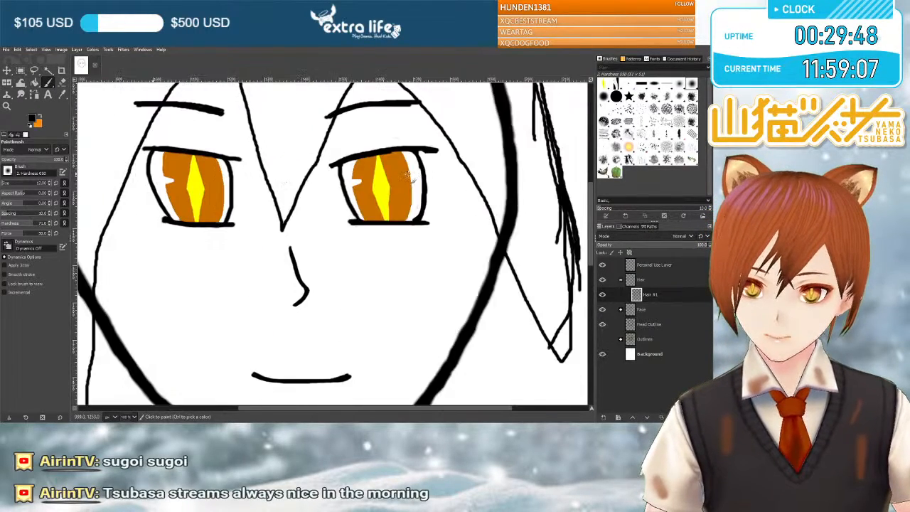
{"action": "scroll", "coordinate": [407, 174], "scroll_direction": "left", "scroll_amount": 4}
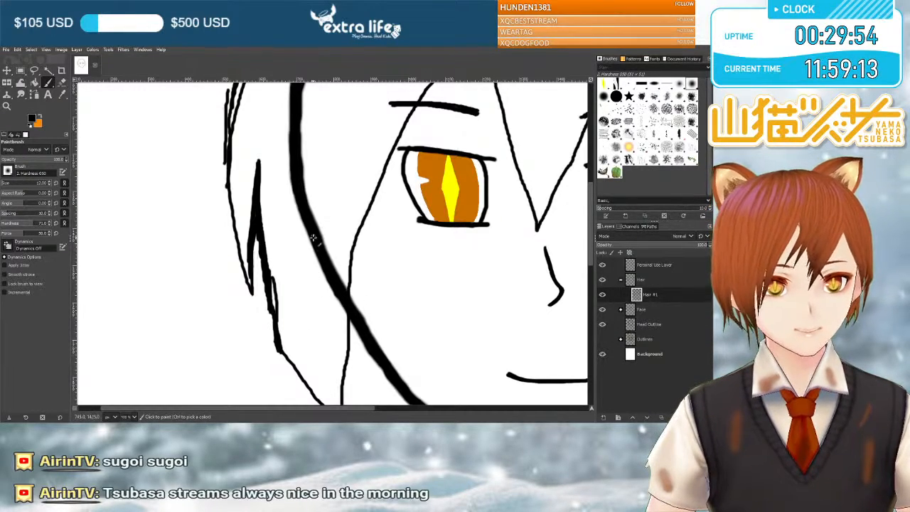
{"action": "scroll", "coordinate": [371, 183], "scroll_direction": "up", "scroll_amount": 3}
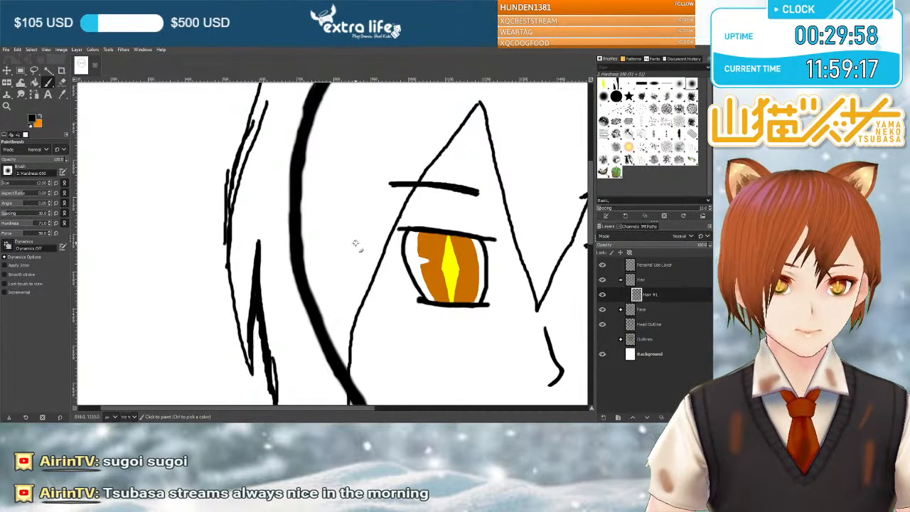
{"action": "scroll", "coordinate": [354, 238], "scroll_direction": "down", "scroll_amount": 5}
{"action": "scroll", "coordinate": [357, 296], "scroll_direction": "up", "scroll_amount": 5}
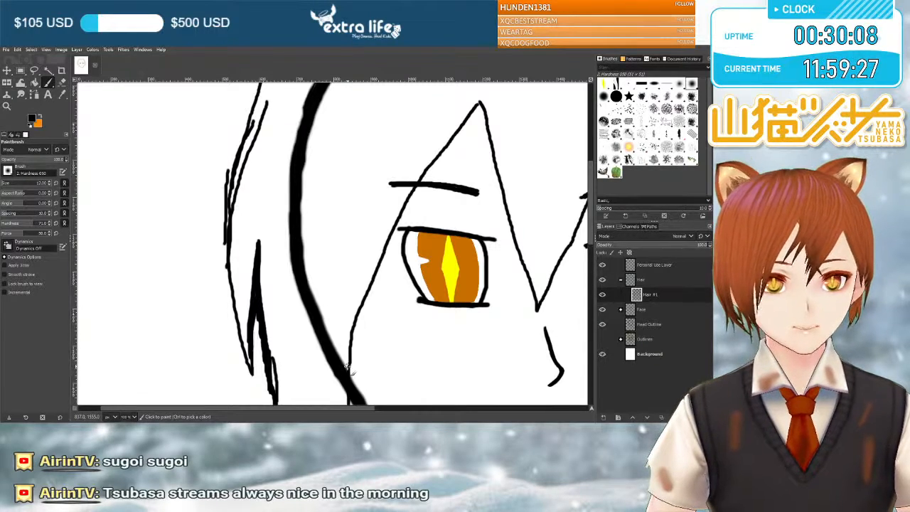
{"action": "scroll", "coordinate": [341, 259], "scroll_direction": "down", "scroll_amount": 2}
{"action": "scroll", "coordinate": [341, 256], "scroll_direction": "up", "scroll_amount": 2}
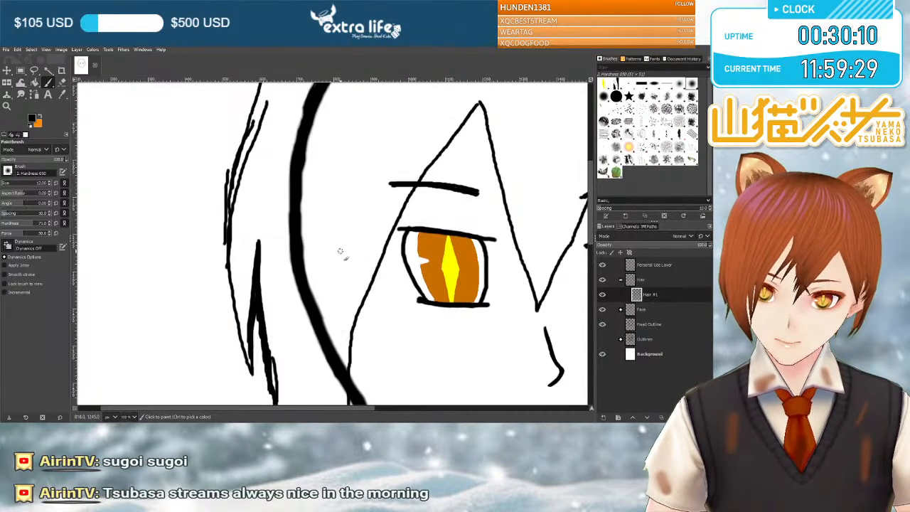
{"action": "scroll", "coordinate": [341, 252], "scroll_direction": "down", "scroll_amount": 2}
{"action": "scroll", "coordinate": [342, 247], "scroll_direction": "up", "scroll_amount": 2}
{"action": "scroll", "coordinate": [342, 263], "scroll_direction": "down", "scroll_amount": 2}
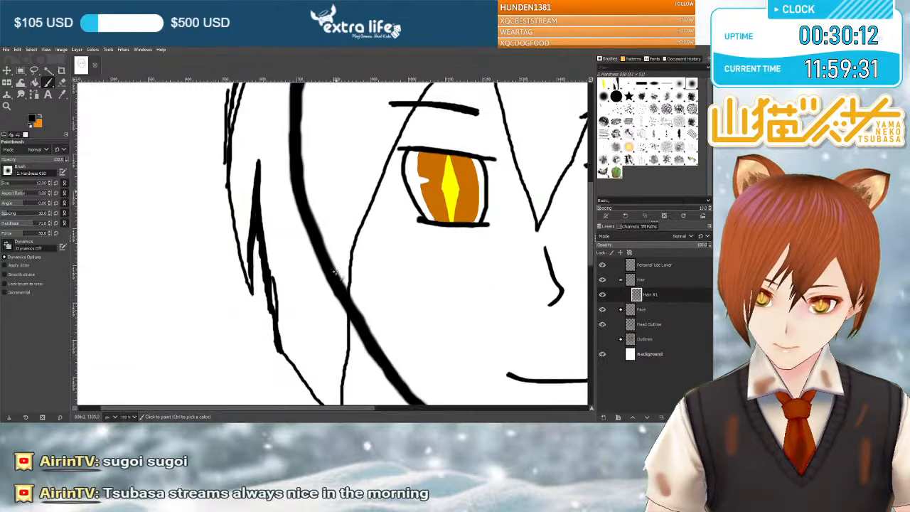
Draw a strand line beside the left eye down toward the left hair tip, and thicken the tip's inner and lower edges.
{"action": "left_click_drag", "start_coordinate": [340, 180], "coordinate": [338, 258]}
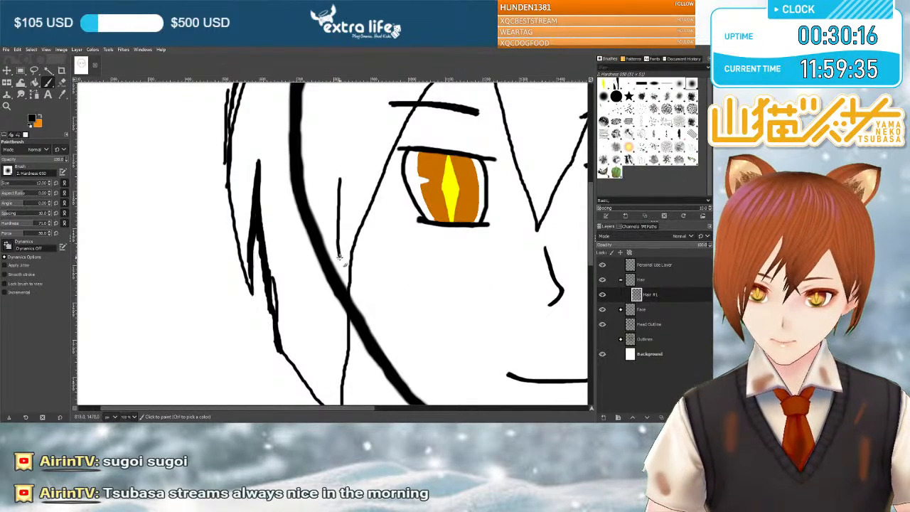
{"action": "scroll", "coordinate": [343, 293], "scroll_direction": "down", "scroll_amount": 3}
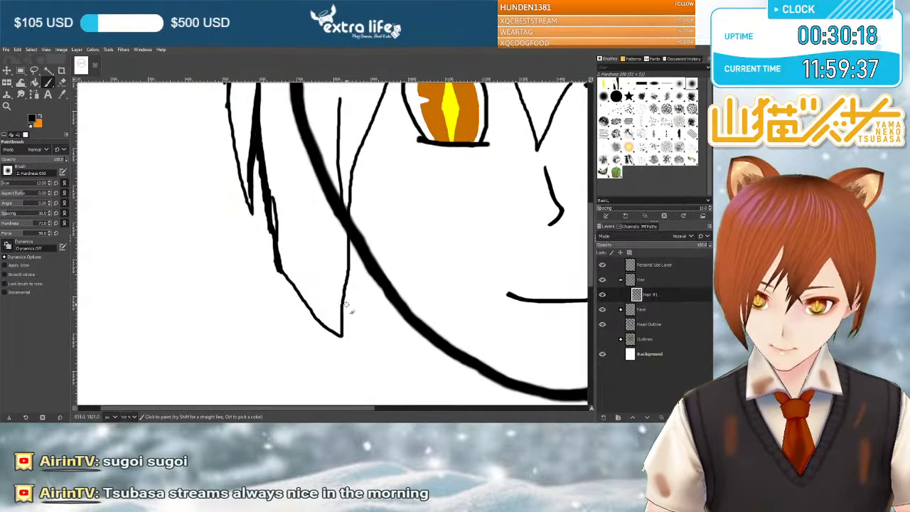
{"action": "left_click_drag", "start_coordinate": [341, 304], "coordinate": [344, 279]}
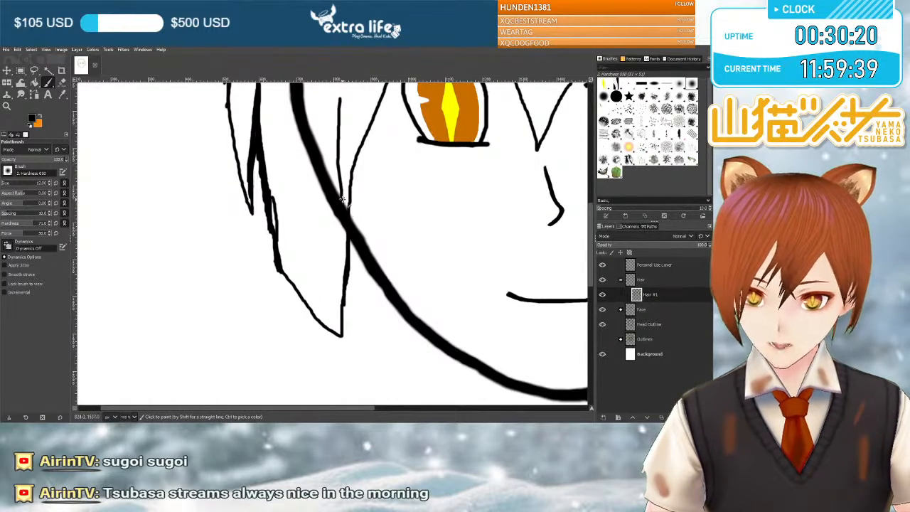
{"action": "left_click_drag", "start_coordinate": [344, 238], "coordinate": [343, 341]}
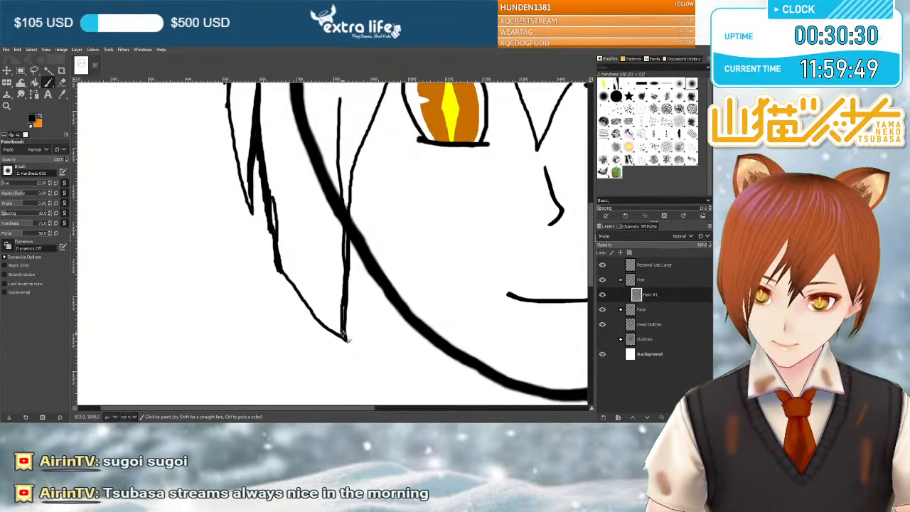
{"action": "left_click_drag", "start_coordinate": [330, 329], "coordinate": [304, 302]}
{"action": "left_click_drag", "start_coordinate": [282, 262], "coordinate": [289, 279]}
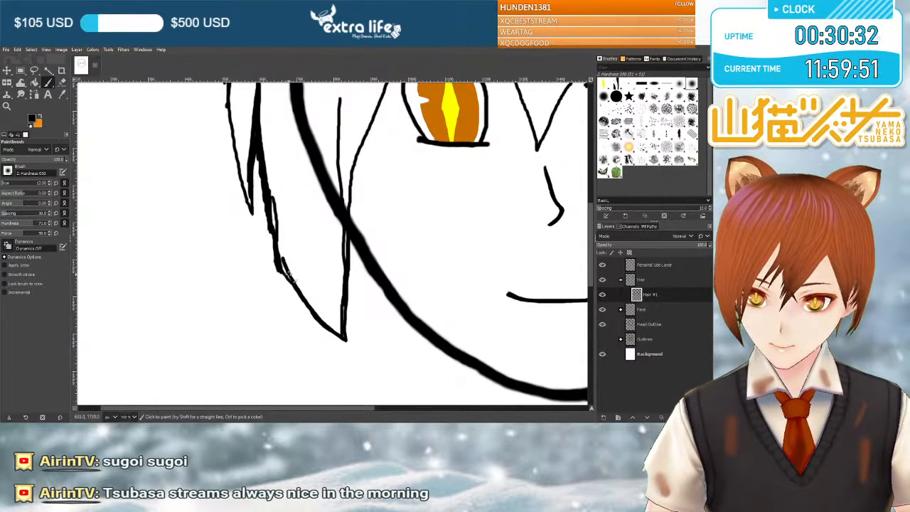
Thicken the new strand line beside the left eye and add its second edge from the peak down to the fringe line.
{"action": "scroll", "coordinate": [294, 243], "scroll_direction": "up", "scroll_amount": 3}
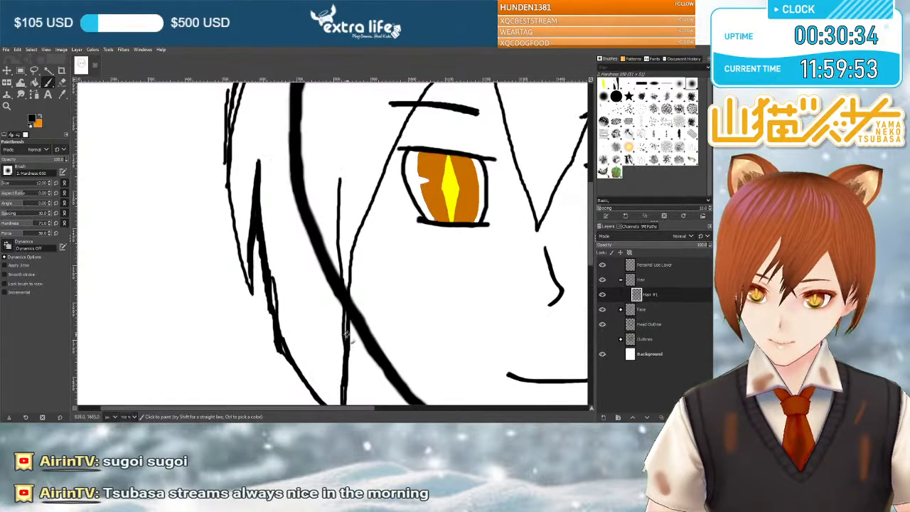
{"action": "scroll", "coordinate": [347, 363], "scroll_direction": "down", "scroll_amount": 3}
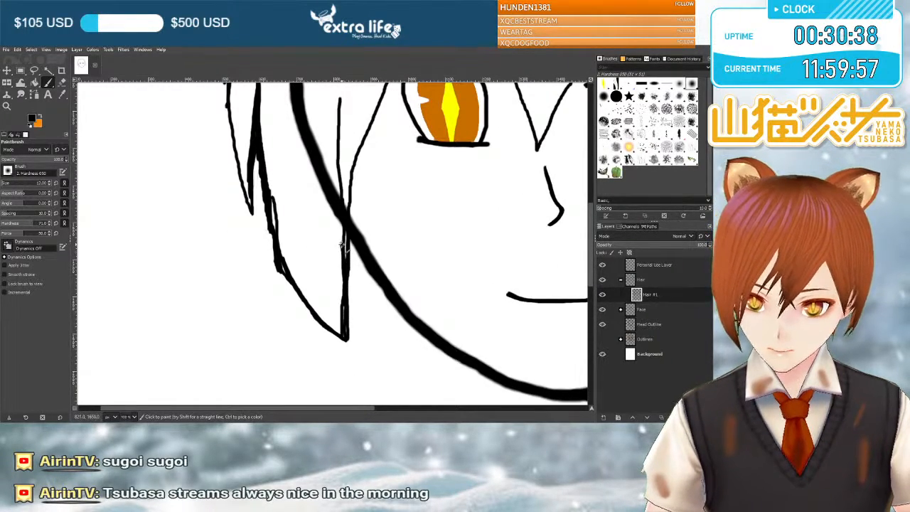
{"action": "scroll", "coordinate": [340, 241], "scroll_direction": "up", "scroll_amount": 3}
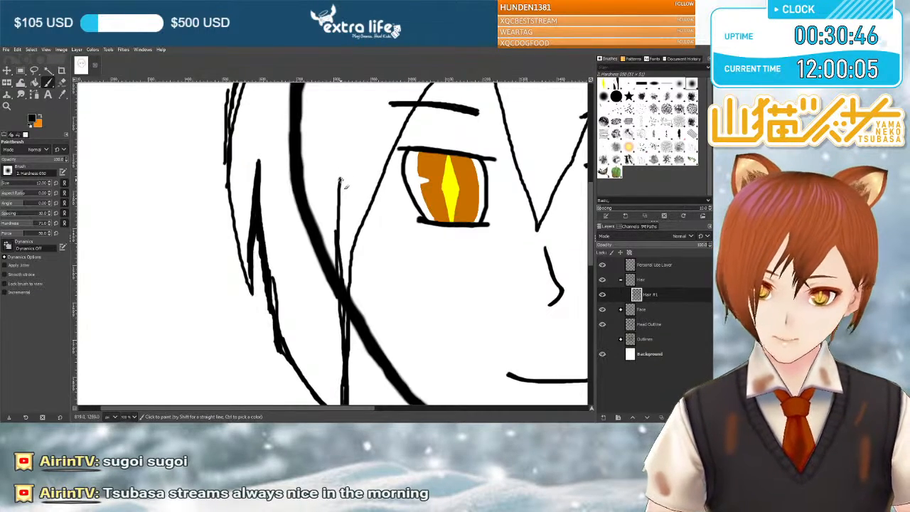
{"action": "left_click_drag", "start_coordinate": [340, 182], "coordinate": [349, 279]}
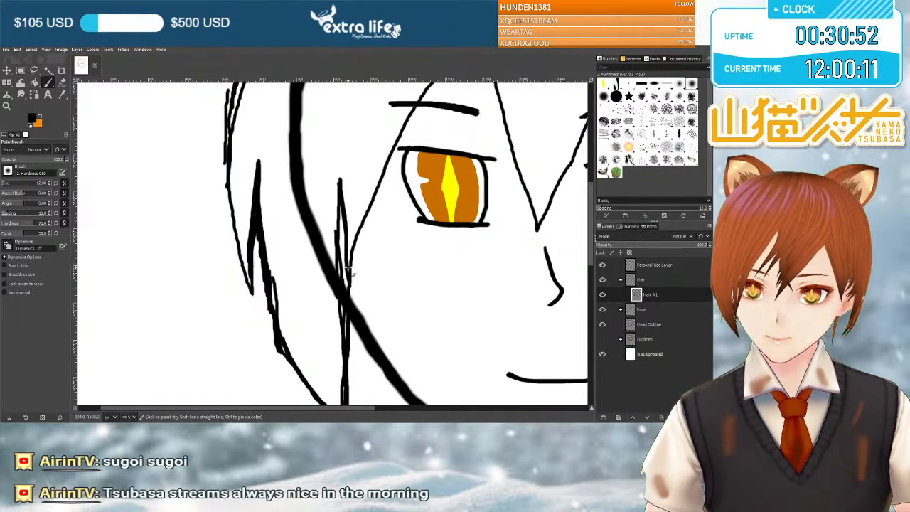
Erase the old hair line below the fringe strand's tip beside the left eye, hiding the Head Outline layer meanwhile and showing it again.
{"action": "left_click", "coordinate": [62, 84]}
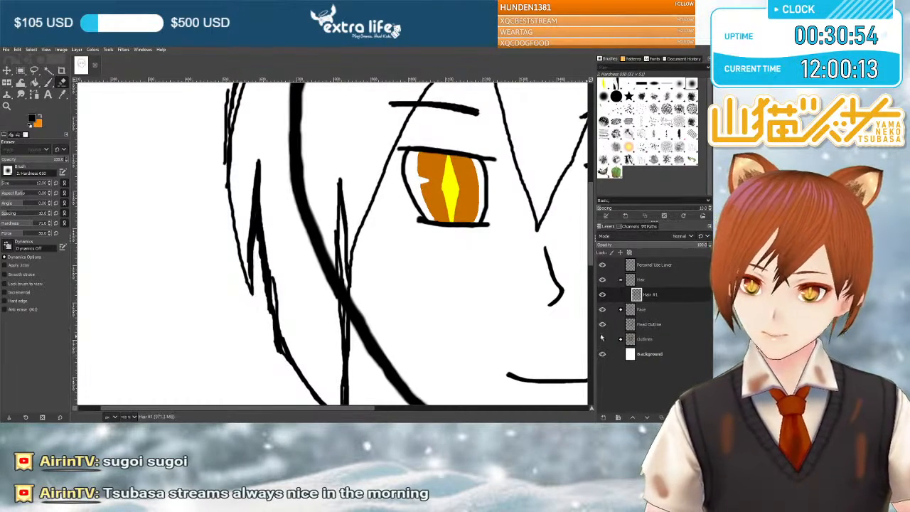
{"action": "left_click", "coordinate": [601, 324]}
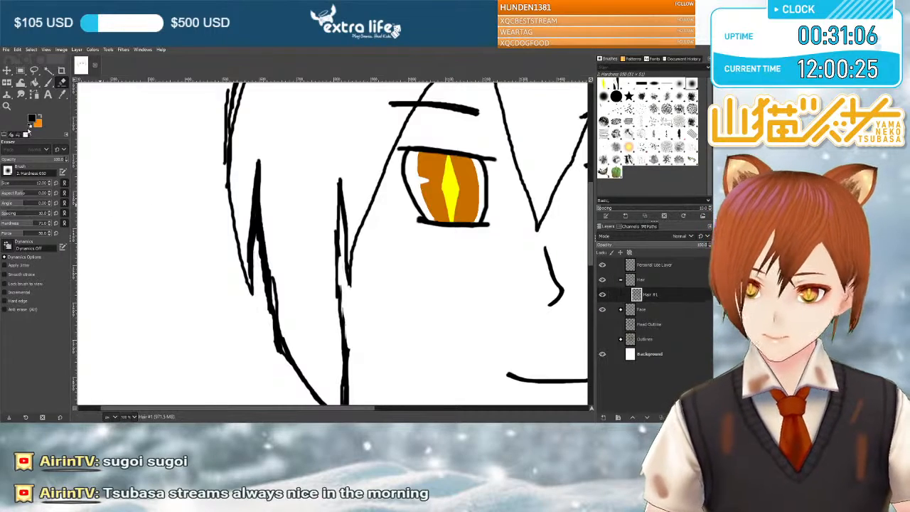
{"action": "left_click", "coordinate": [49, 83]}
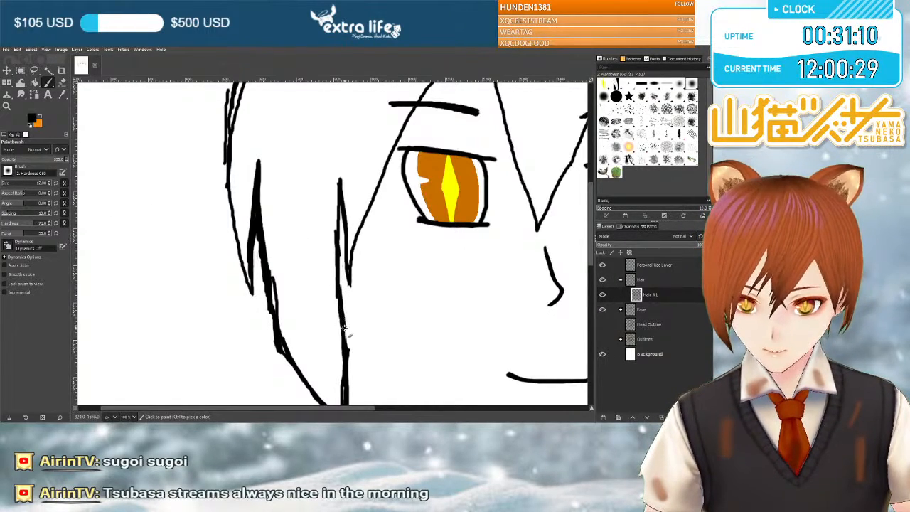
{"action": "left_click", "coordinate": [602, 324]}
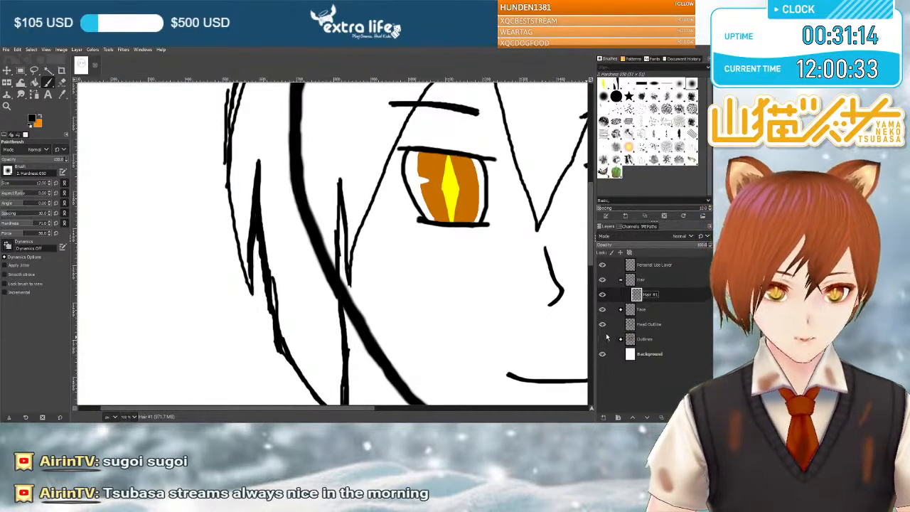
Show the Outlines group to compare the left side strands with the orange sketch, and hide it again.
{"action": "left_click", "coordinate": [602, 338]}
{"action": "scroll", "coordinate": [462, 292], "scroll_direction": "up", "scroll_amount": 1}
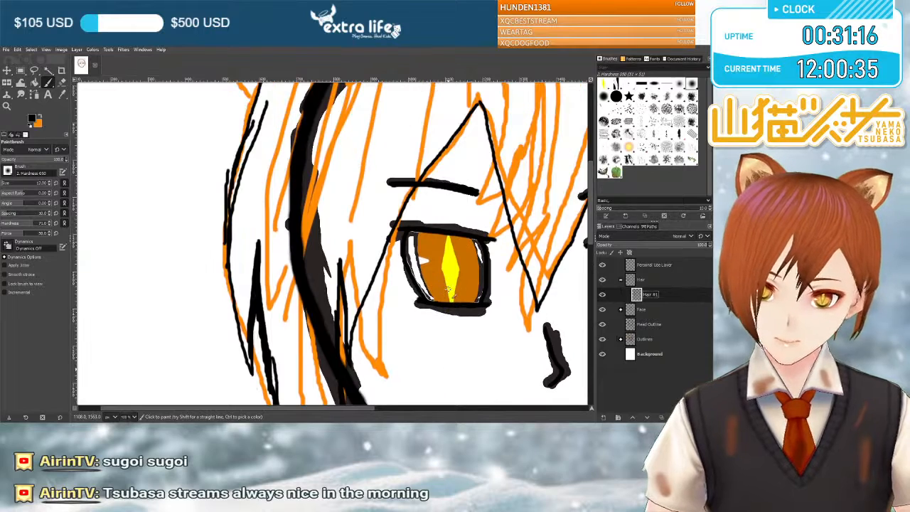
{"action": "scroll", "coordinate": [454, 291], "scroll_direction": "down", "scroll_amount": 1}
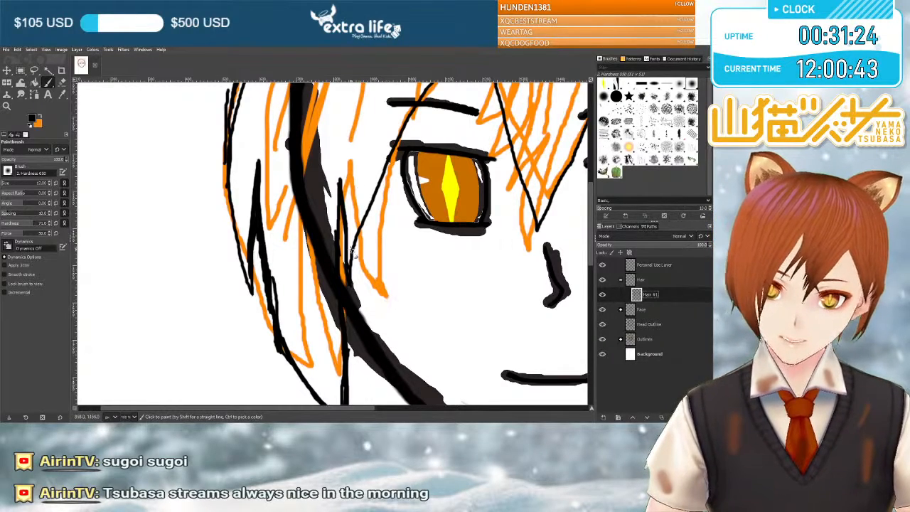
{"action": "scroll", "coordinate": [370, 316], "scroll_direction": "down", "scroll_amount": 3}
{"action": "scroll", "coordinate": [363, 330], "scroll_direction": "up", "scroll_amount": 3}
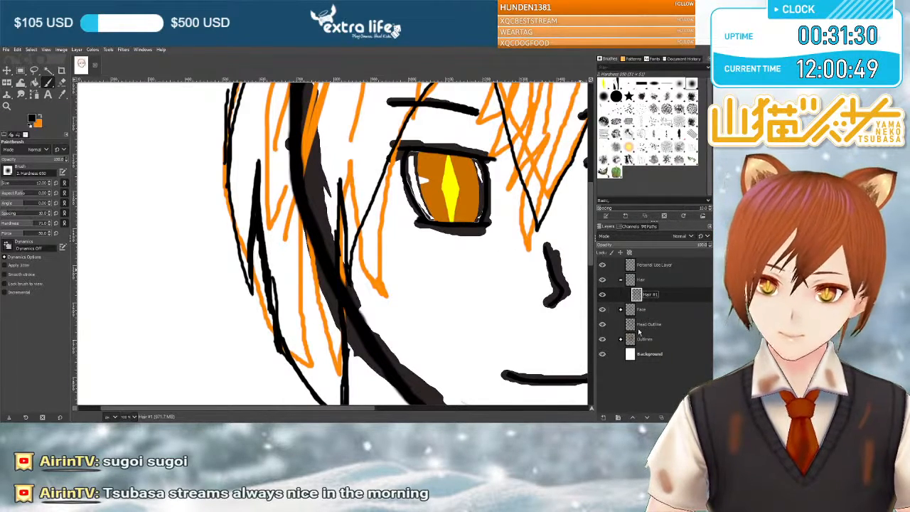
{"action": "left_click", "coordinate": [602, 339]}
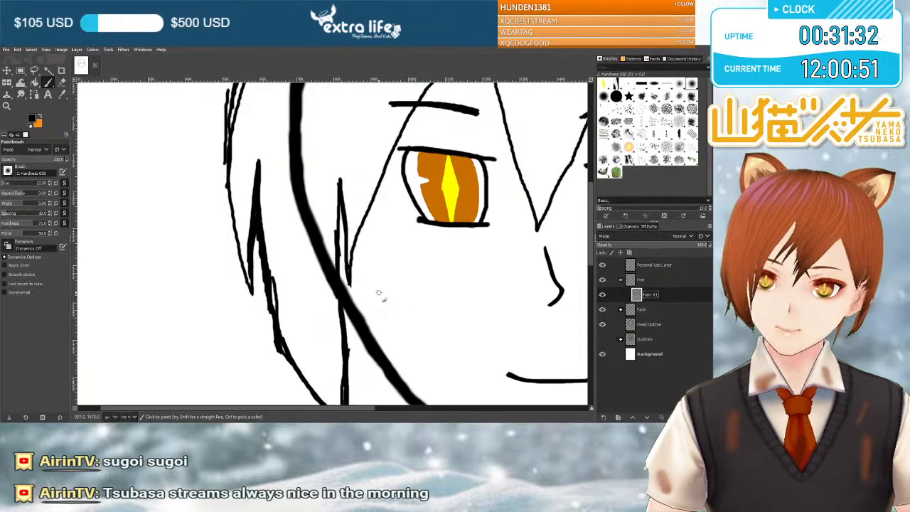
Draw a fringe strand line from the left fringe peak past the left eye's outer corner to the hair tip, and thicken it.
{"action": "scroll", "coordinate": [380, 291], "scroll_direction": "up", "scroll_amount": 3}
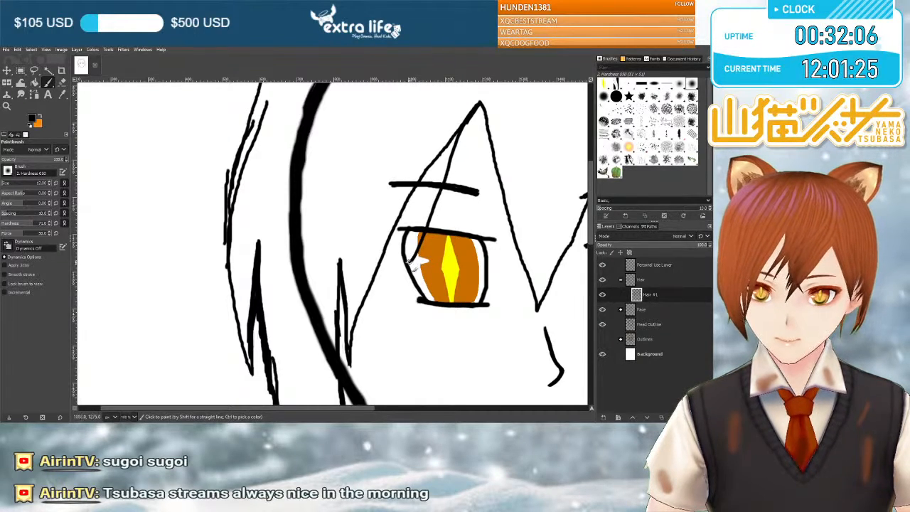
{"action": "mouse_move", "coordinate": [384, 292]}
{"action": "left_mouse_down"}
{"action": "mouse_move", "coordinate": [349, 361]}
{"action": "mouse_move", "coordinate": [355, 335]}
{"action": "left_mouse_up"}
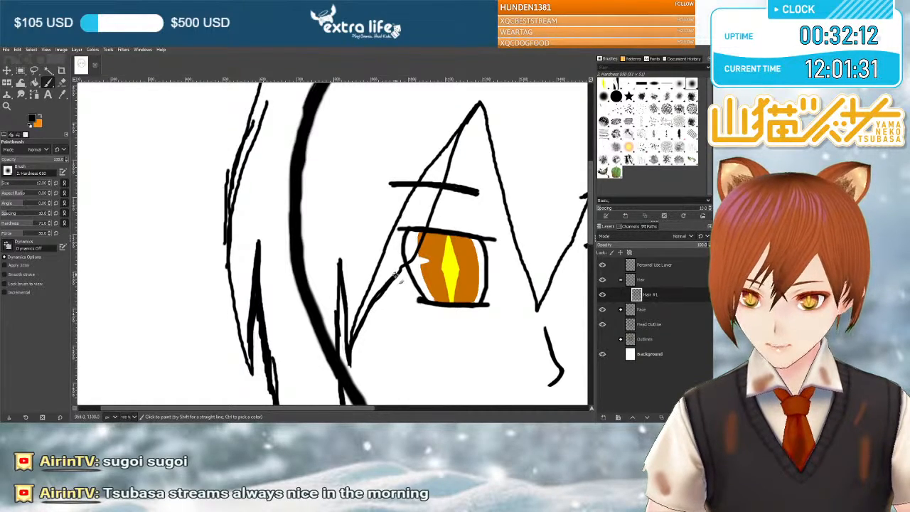
{"action": "left_click_drag", "start_coordinate": [401, 272], "coordinate": [382, 296]}
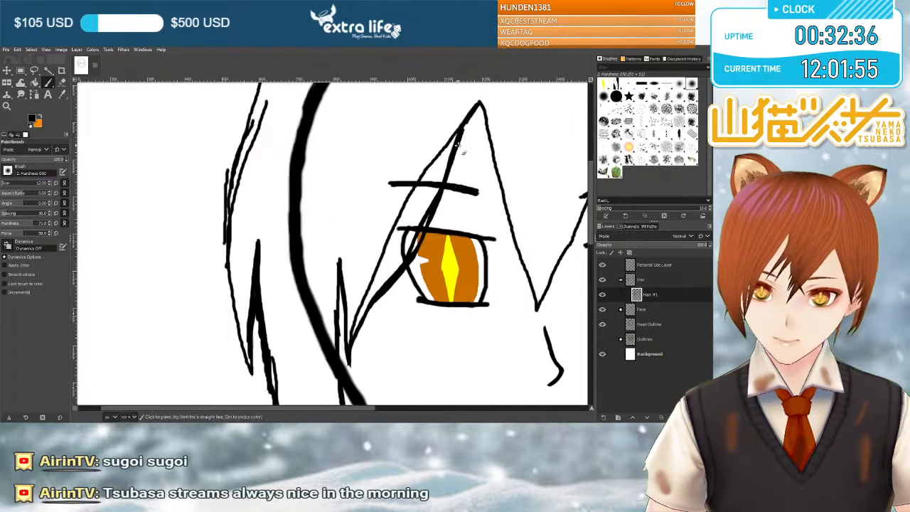
{"action": "scroll", "coordinate": [462, 142], "scroll_direction": "right", "scroll_amount": 3}
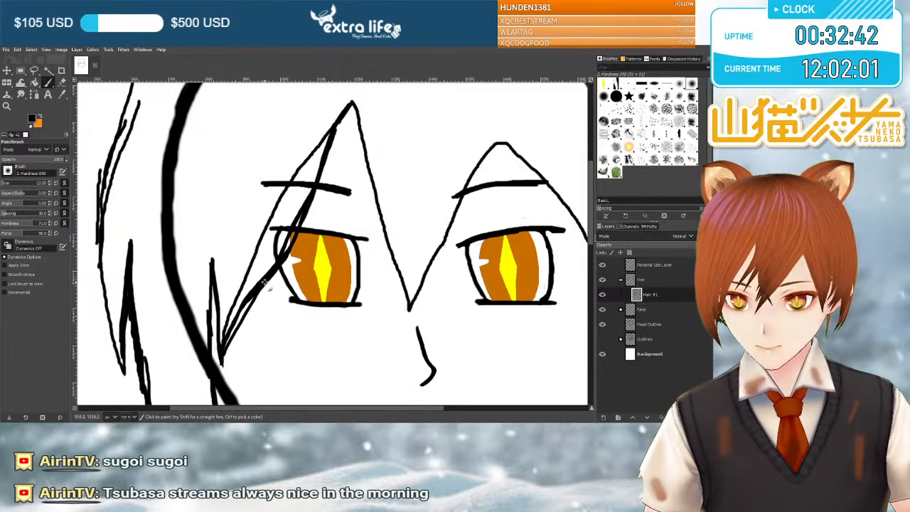
{"action": "left_click_drag", "start_coordinate": [258, 294], "coordinate": [222, 355]}
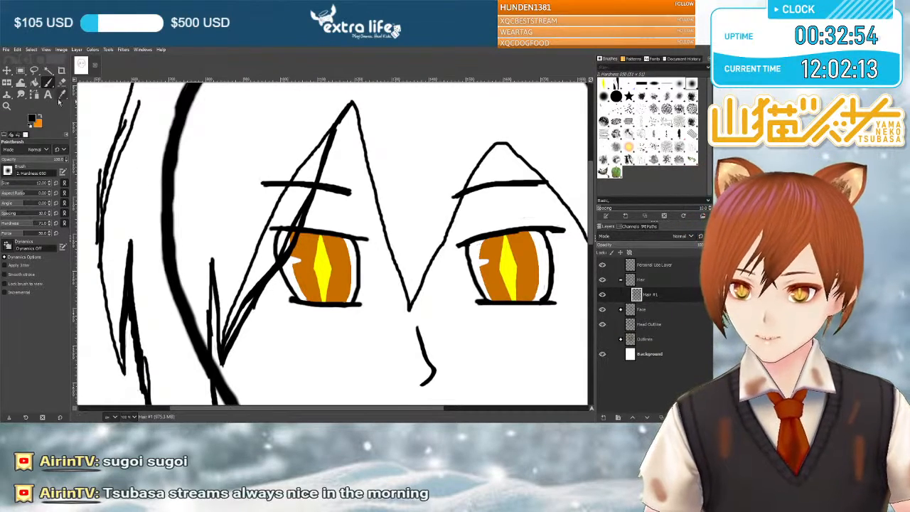
Erase the old thin fringe line outside the new strand, trim the strand's rough edge, and retouch it beside the left eye.
{"action": "key", "text": "shift+e"}
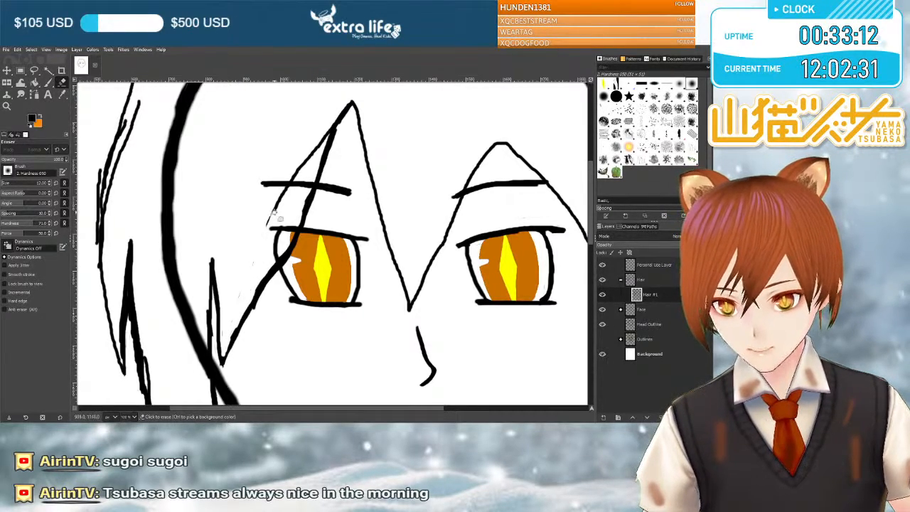
{"action": "left_click_drag", "start_coordinate": [299, 164], "coordinate": [288, 191]}
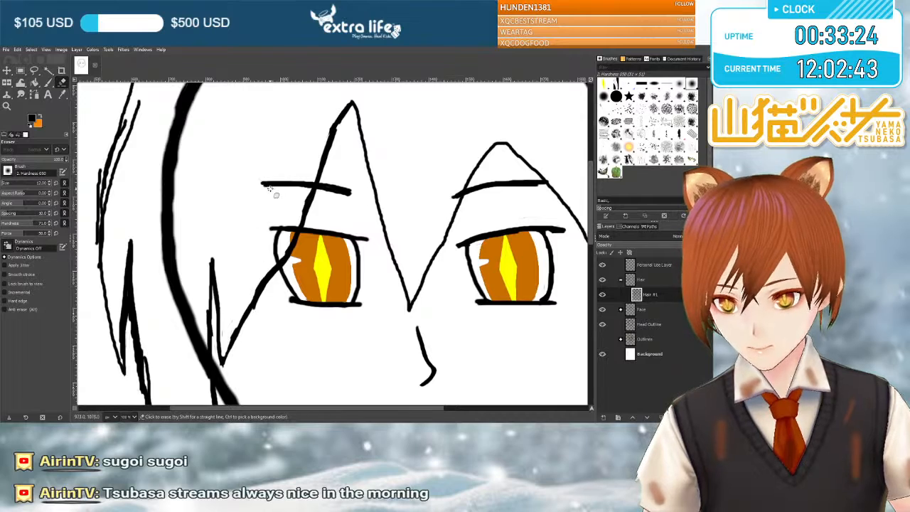
{"action": "left_click", "coordinate": [260, 293]}
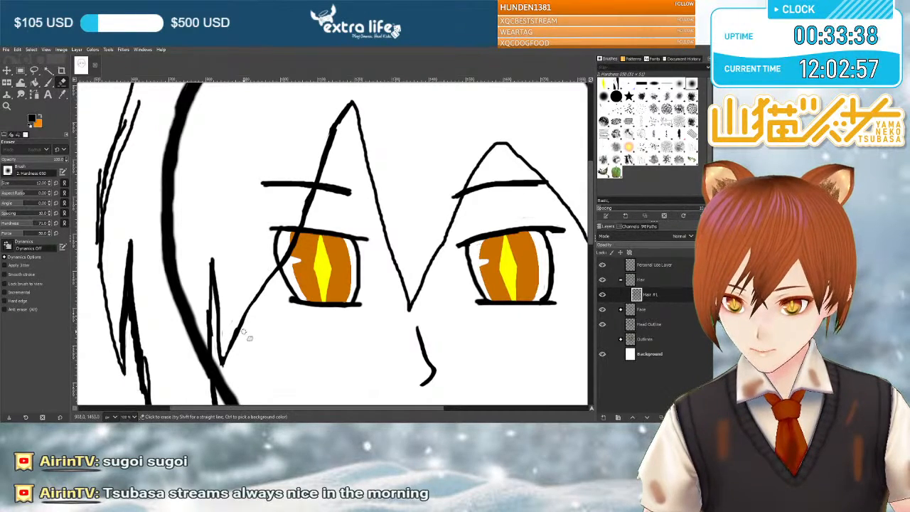
{"action": "left_click", "coordinate": [48, 82]}
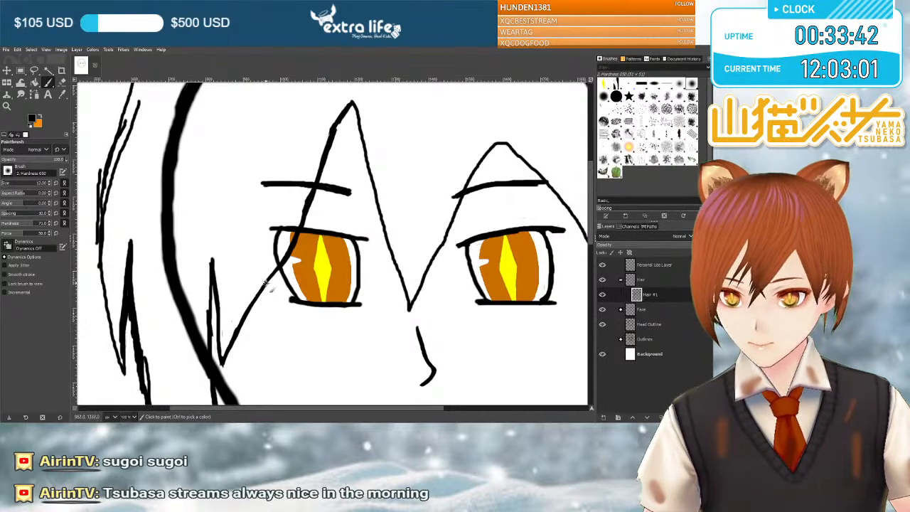
{"action": "left_click_drag", "start_coordinate": [279, 268], "coordinate": [286, 255]}
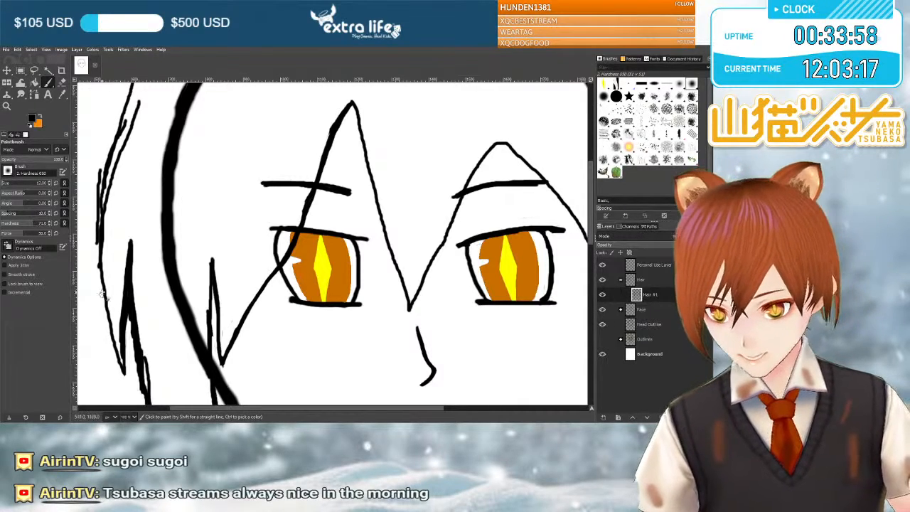
Thicken the outer left hair outline with overlapping strokes, from beside the left eye up toward the crown.
{"action": "scroll", "coordinate": [102, 221], "scroll_direction": "up", "scroll_amount": 3}
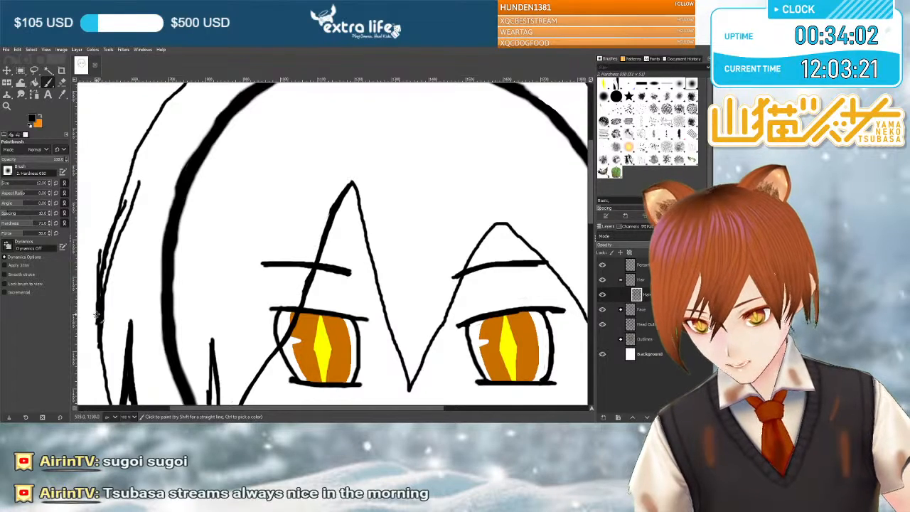
{"action": "left_click_drag", "start_coordinate": [130, 175], "coordinate": [104, 268]}
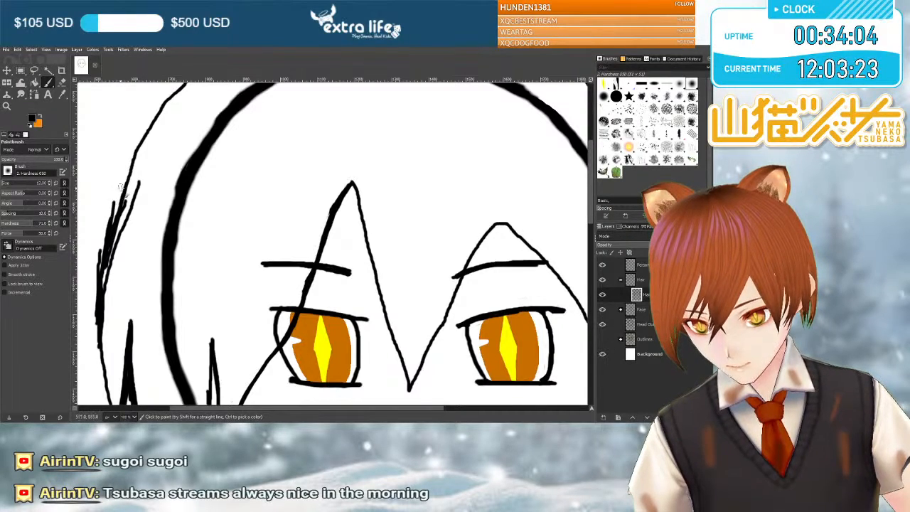
{"action": "mouse_move", "coordinate": [109, 235]}
{"action": "left_mouse_down"}
{"action": "mouse_move", "coordinate": [131, 150]}
{"action": "mouse_move", "coordinate": [121, 204]}
{"action": "left_mouse_up"}
{"action": "left_click_drag", "start_coordinate": [132, 160], "coordinate": [118, 206]}
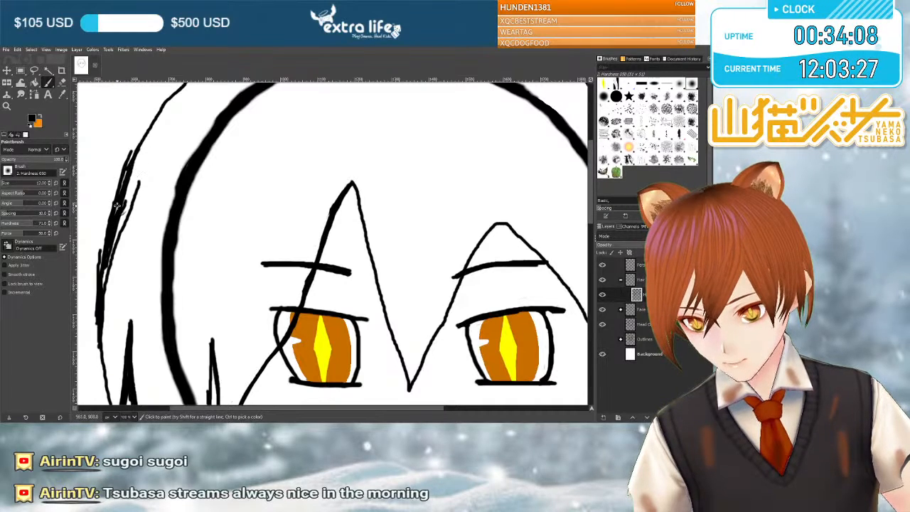
{"action": "mouse_move", "coordinate": [135, 143]}
{"action": "left_mouse_down"}
{"action": "mouse_move", "coordinate": [122, 173]}
{"action": "mouse_move", "coordinate": [145, 139]}
{"action": "left_mouse_up"}
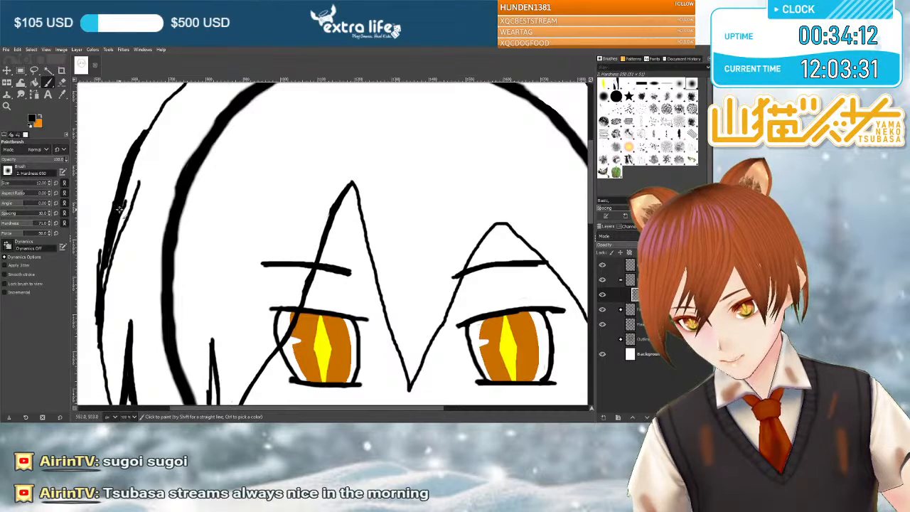
{"action": "left_click_drag", "start_coordinate": [108, 250], "coordinate": [105, 275]}
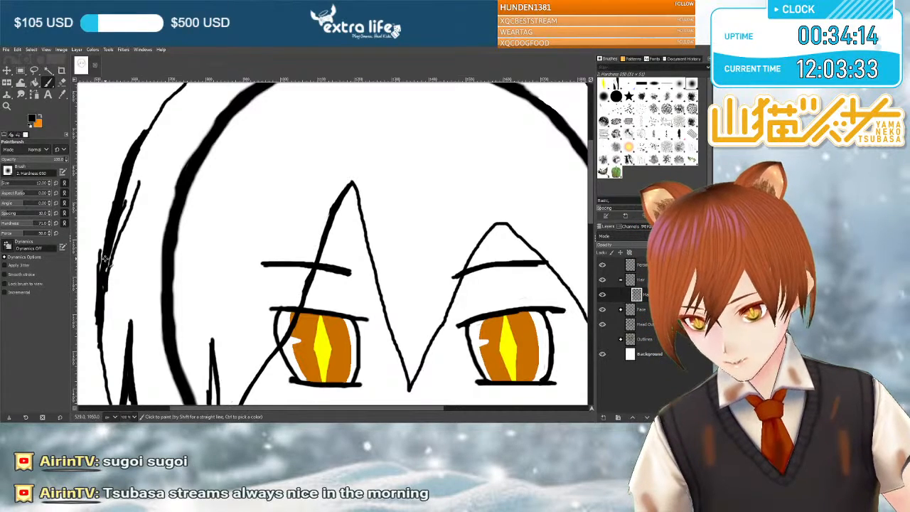
{"action": "scroll", "coordinate": [126, 204], "scroll_direction": "up", "scroll_amount": 3}
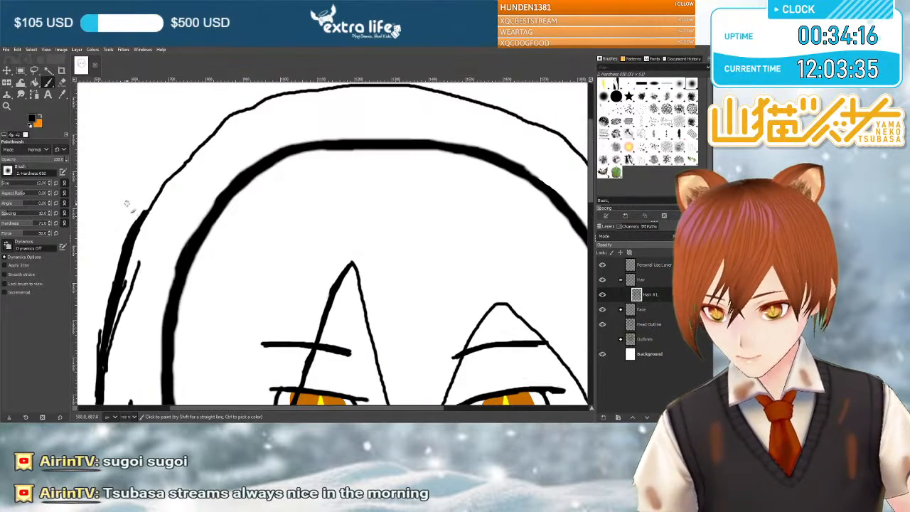
{"action": "mouse_move", "coordinate": [139, 222]}
{"action": "left_mouse_down"}
{"action": "mouse_move", "coordinate": [168, 174]}
{"action": "mouse_move", "coordinate": [130, 224]}
{"action": "left_mouse_up"}
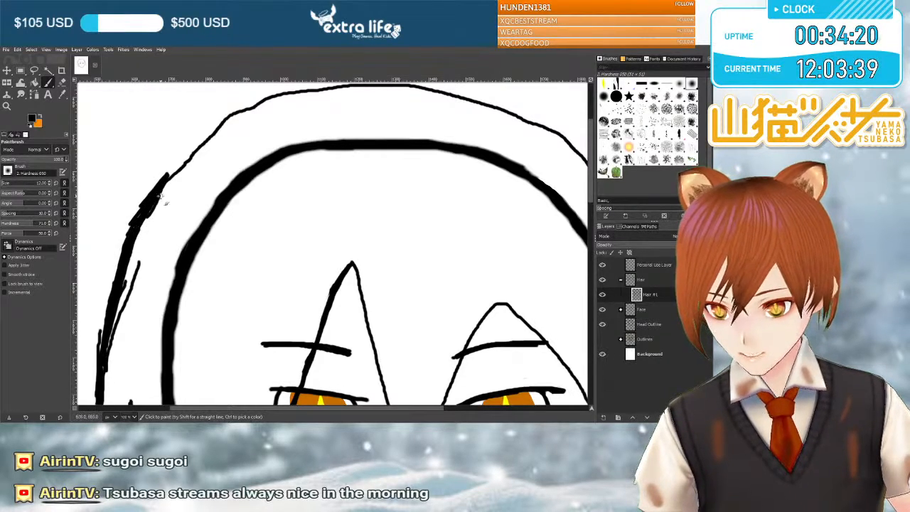
{"action": "scroll", "coordinate": [163, 187], "scroll_direction": "up", "scroll_amount": 3}
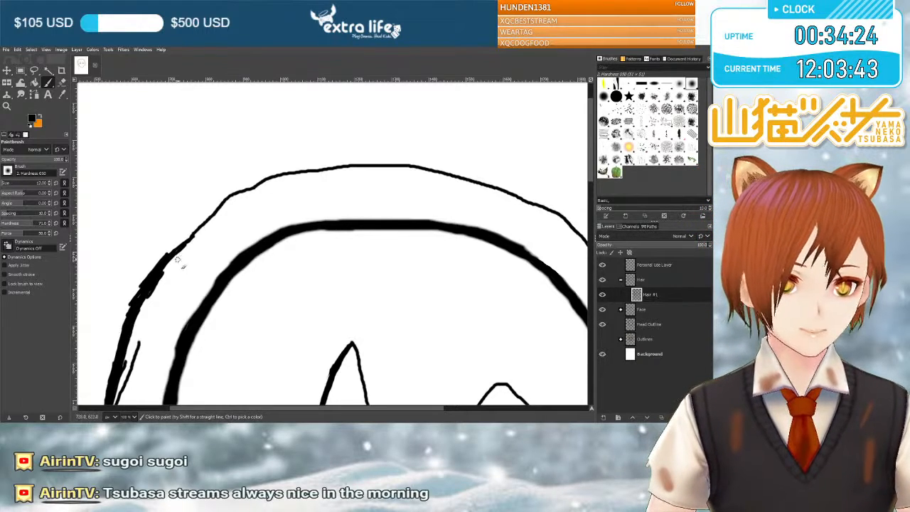
Try to branch a small pointed strand off the right edge of the left fringe peak, down toward the left eyebrow.
{"action": "scroll", "coordinate": [184, 245], "scroll_direction": "down", "scroll_amount": 3}
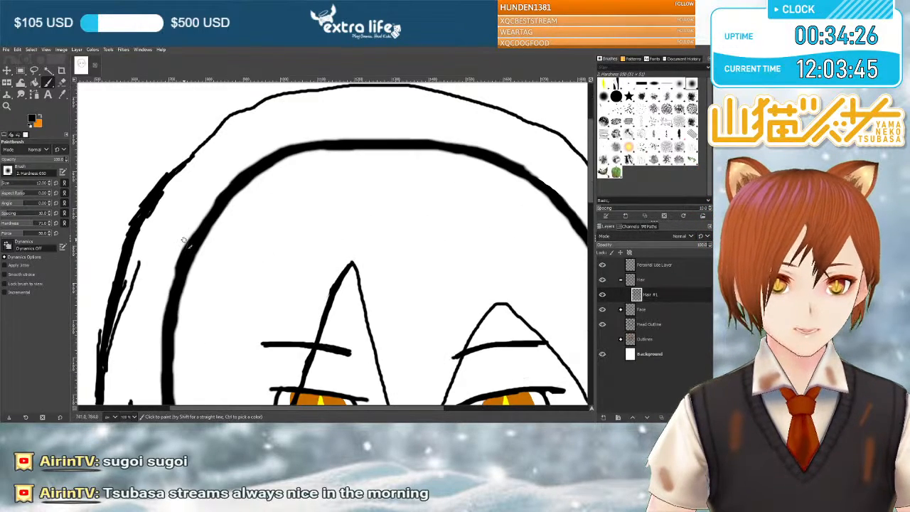
{"action": "scroll", "coordinate": [183, 241], "scroll_direction": "down", "scroll_amount": 6}
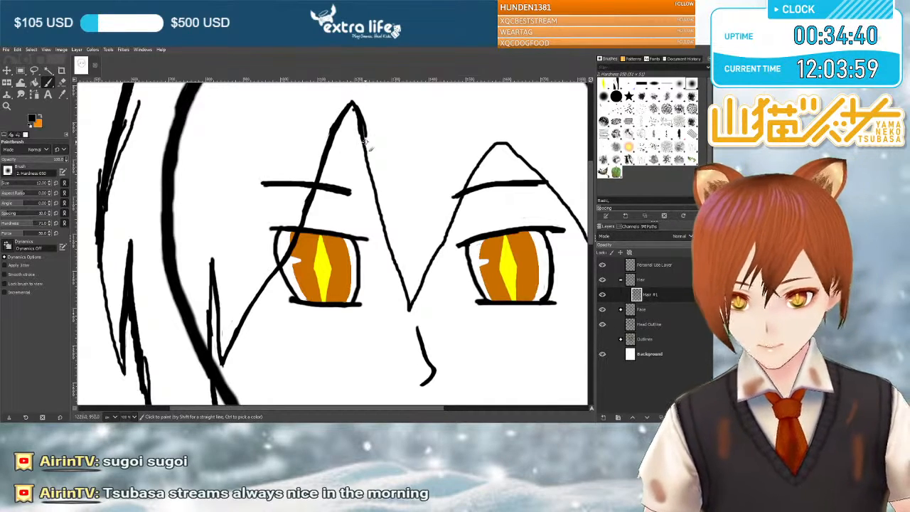
{"action": "mouse_move", "coordinate": [366, 137]}
{"action": "left_mouse_down"}
{"action": "mouse_move", "coordinate": [330, 187]}
{"action": "mouse_move", "coordinate": [367, 164]}
{"action": "left_mouse_up"}
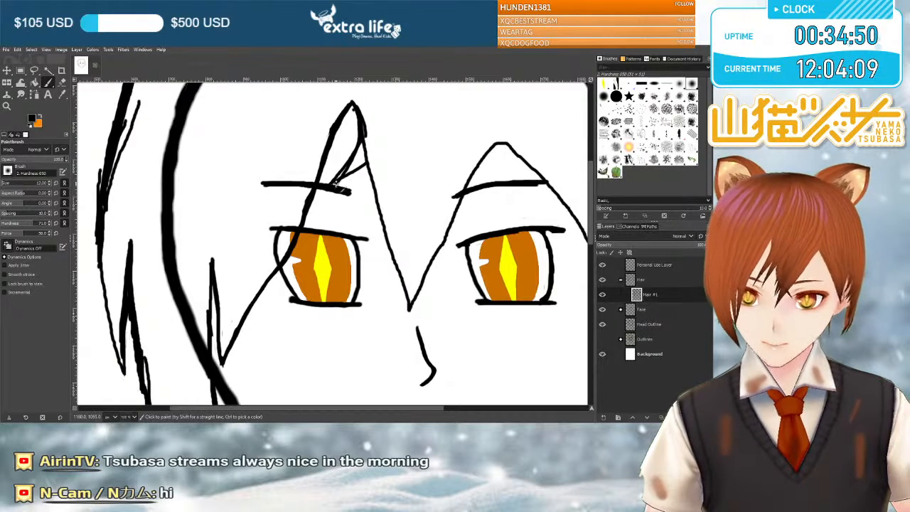
{"action": "mouse_move", "coordinate": [347, 171]}
{"action": "left_mouse_down"}
{"action": "mouse_move", "coordinate": [360, 142]}
{"action": "mouse_move", "coordinate": [332, 185]}
{"action": "mouse_move", "coordinate": [366, 163]}
{"action": "left_mouse_up"}
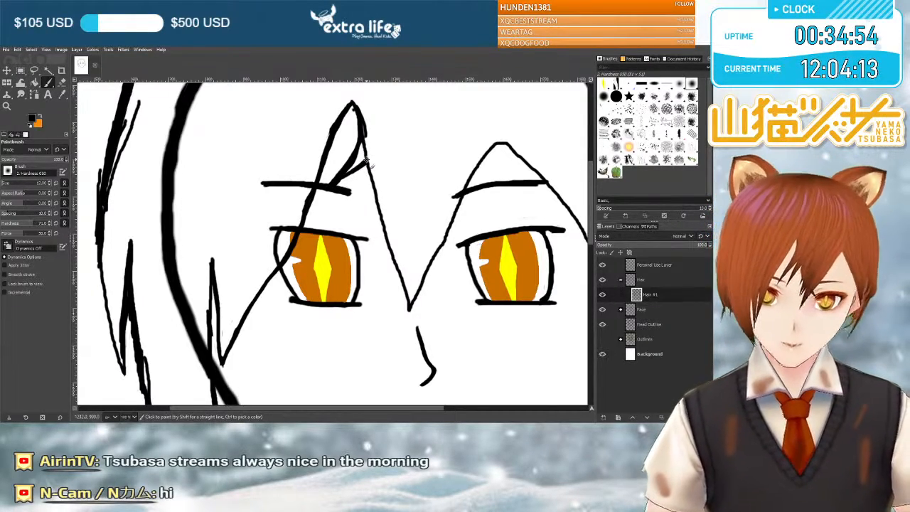
{"action": "mouse_move", "coordinate": [366, 159]}
{"action": "left_mouse_down"}
{"action": "mouse_move", "coordinate": [334, 184]}
{"action": "mouse_move", "coordinate": [363, 162]}
{"action": "left_mouse_up"}
{"action": "key", "text": "shift+e"}
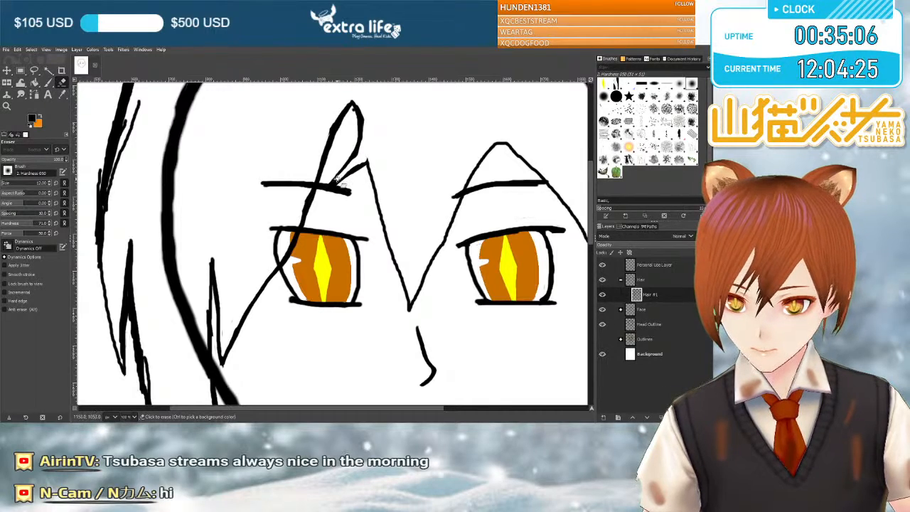
{"action": "key", "text": "p"}
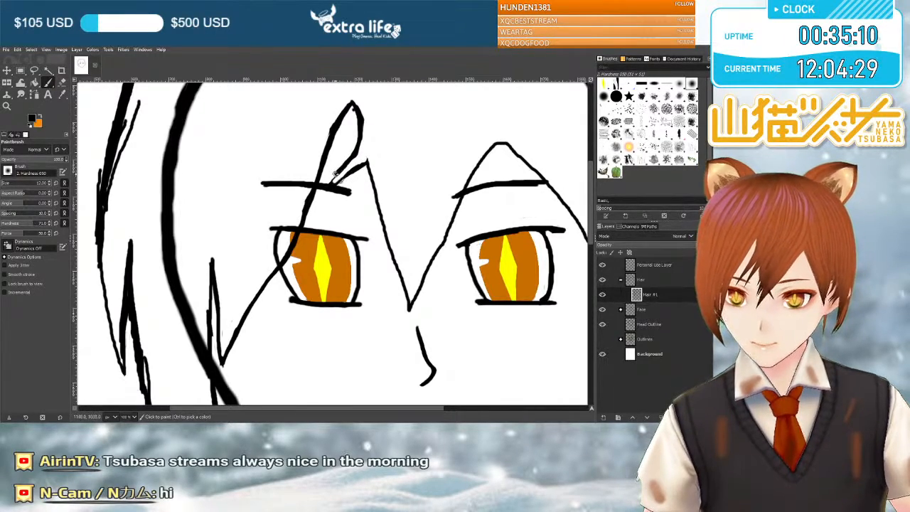
{"action": "left_click_drag", "start_coordinate": [346, 180], "coordinate": [370, 165]}
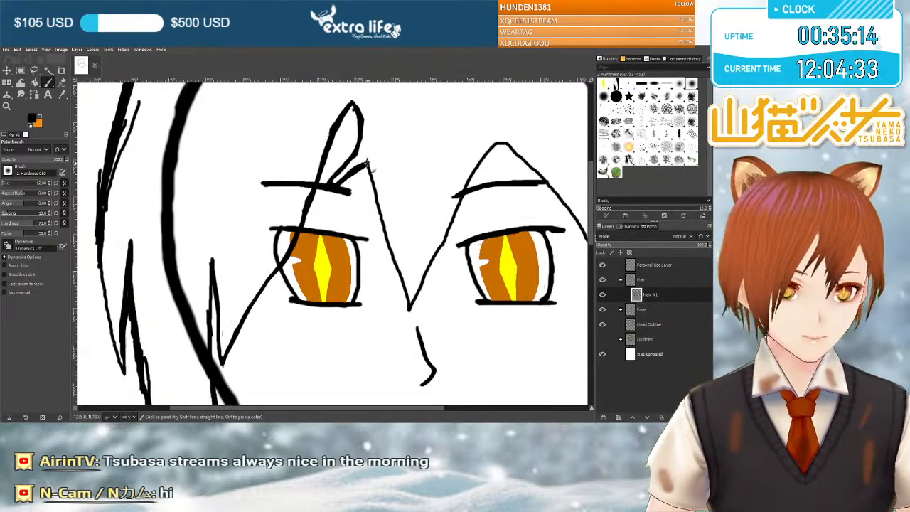
Reduce the brush size to 4 and erase the small branched strand from the left fringe peak's right edge.
{"action": "key", "text": "shift+e"}
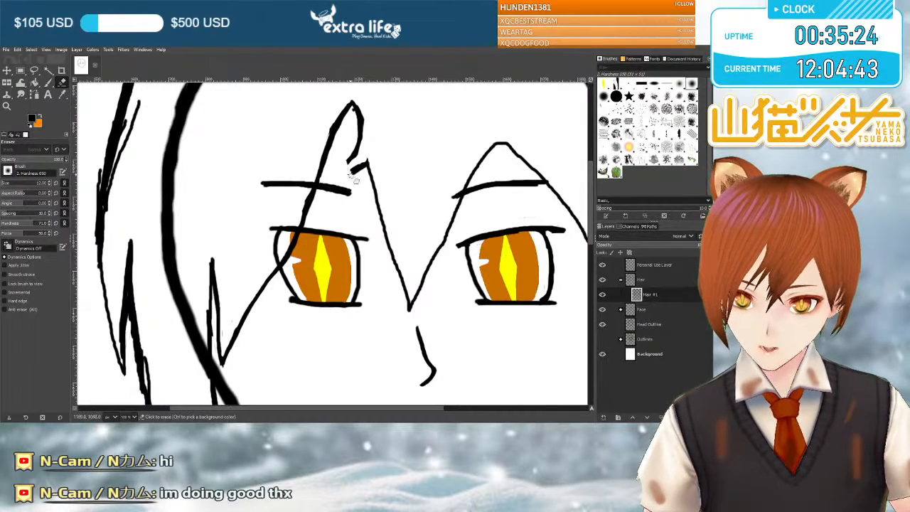
{"action": "left_click", "coordinate": [345, 165]}
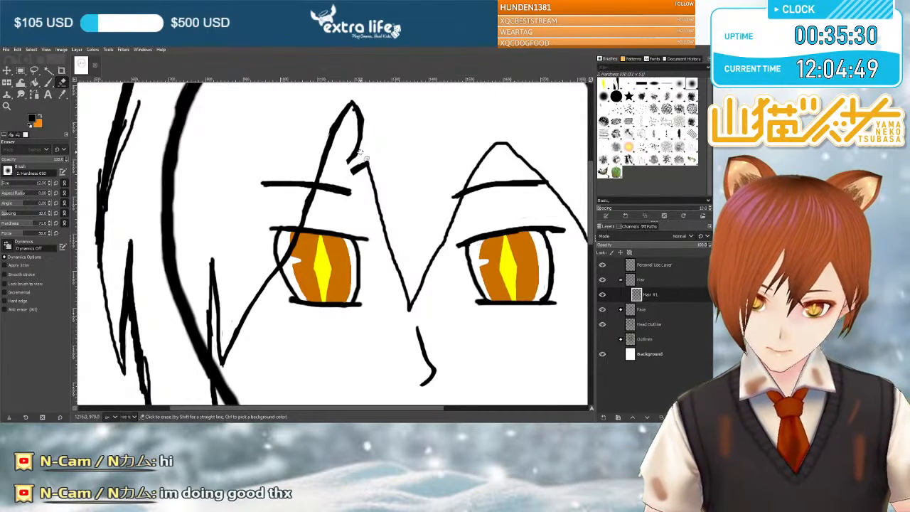
{"action": "key", "text": "p"}
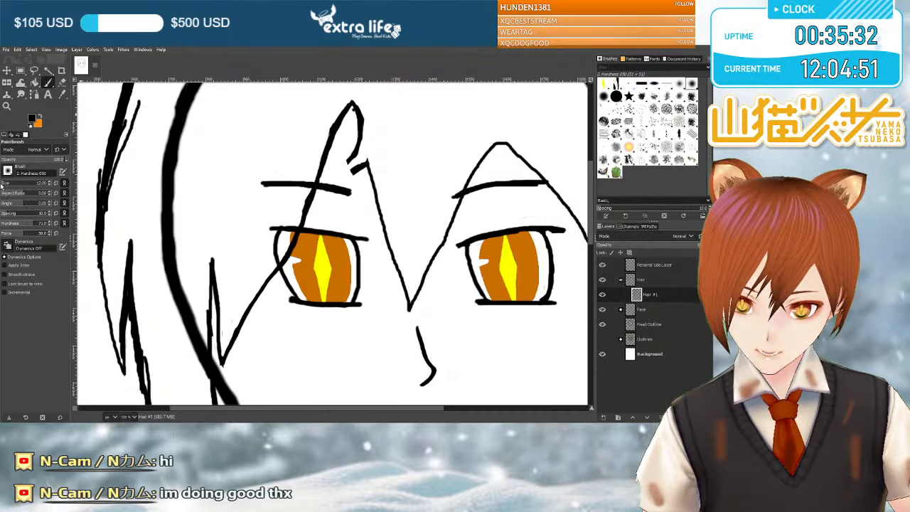
{"action": "left_click", "coordinate": [2, 186]}
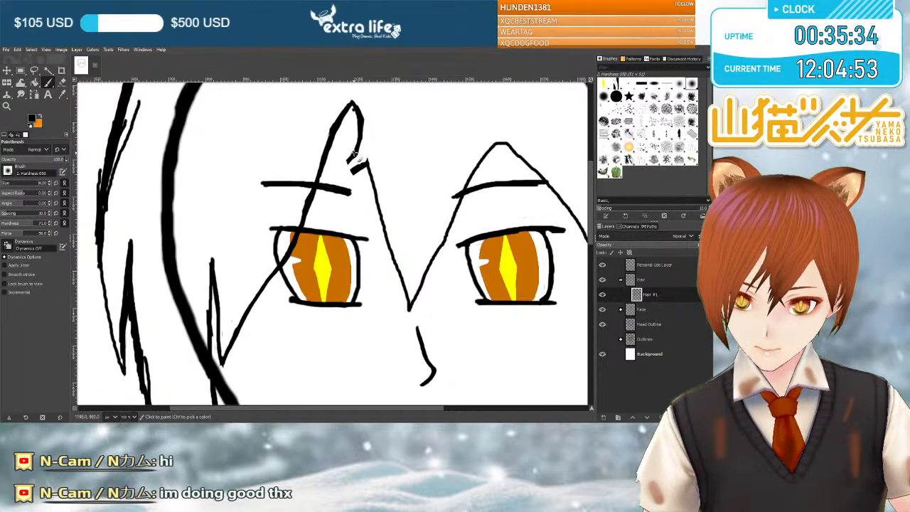
{"action": "left_click", "coordinate": [62, 82]}
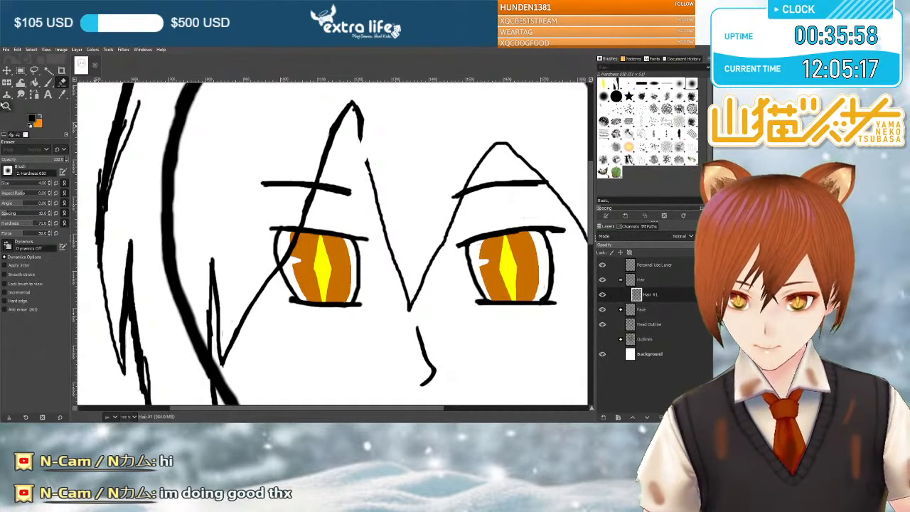
Redraw the left fringe peak's right edge with the size 4 brush, and trim the bulge near its tip with a size 10 eraser.
{"action": "key", "text": "p"}
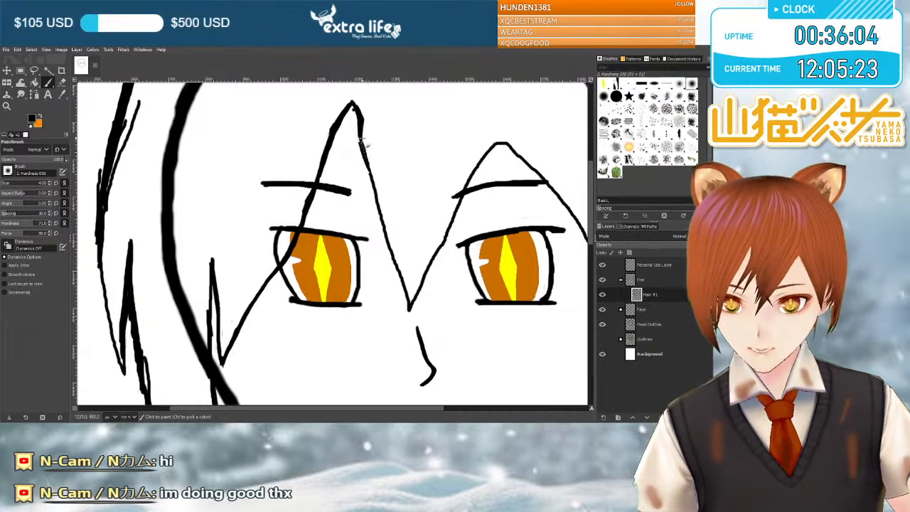
{"action": "left_click_drag", "start_coordinate": [367, 169], "coordinate": [362, 145]}
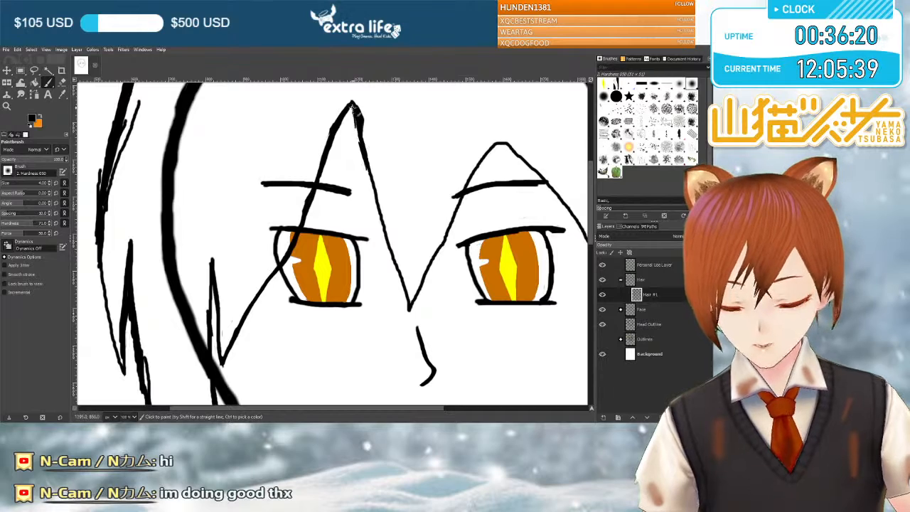
{"action": "left_click", "coordinate": [10, 183]}
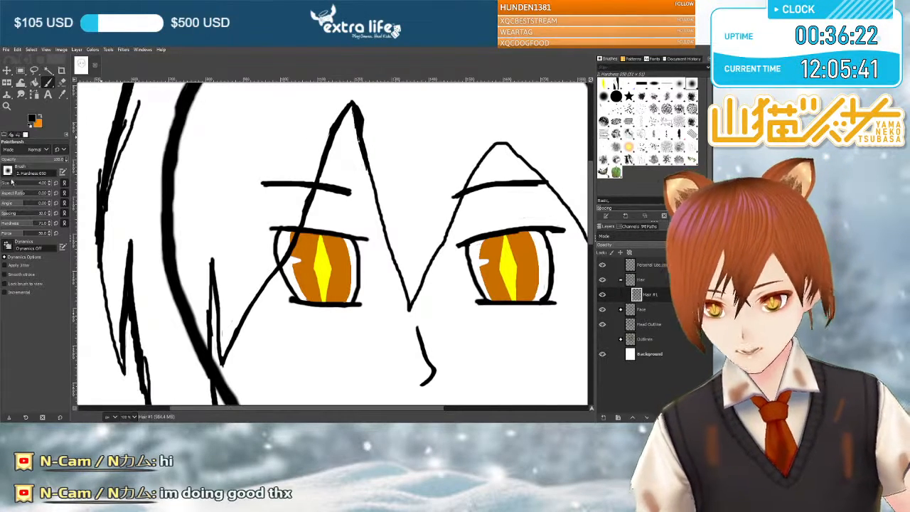
{"action": "left_click", "coordinate": [62, 82]}
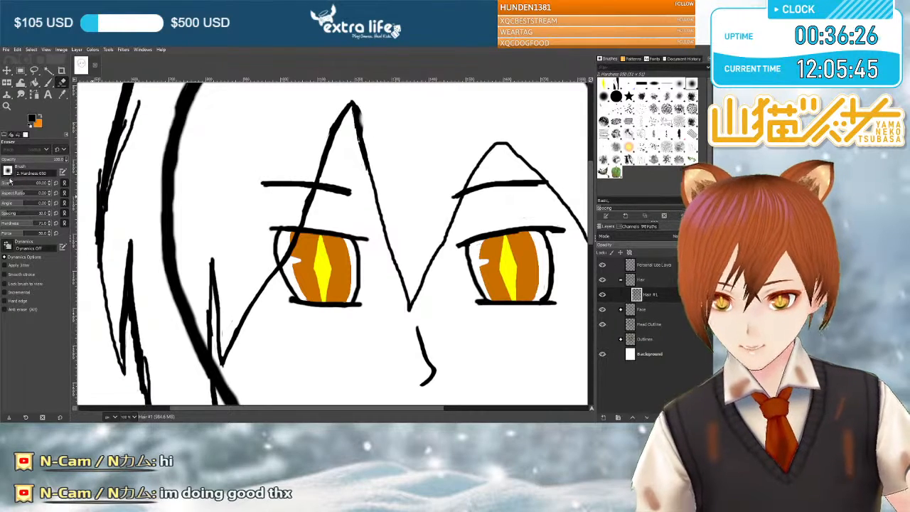
{"action": "left_click_drag", "start_coordinate": [6, 184], "coordinate": [6, 184]}
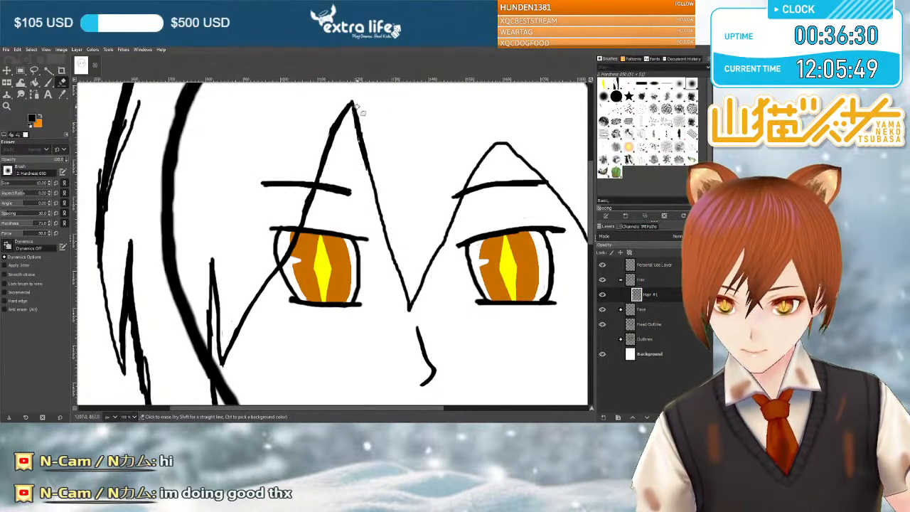
Smooth the left fringe peak's right edge with the eraser and size 10 brush, and trim the point between the eyes.
{"action": "left_click_drag", "start_coordinate": [360, 123], "coordinate": [367, 148]}
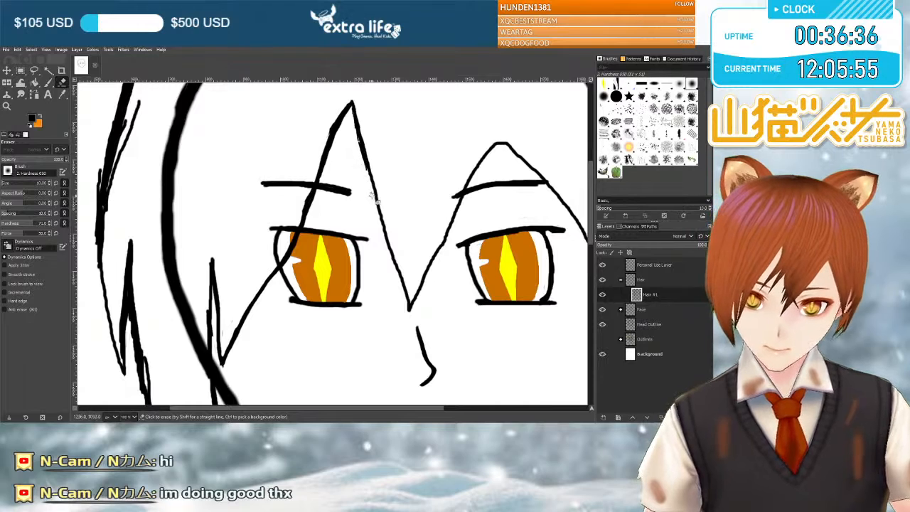
{"action": "left_click", "coordinate": [34, 81]}
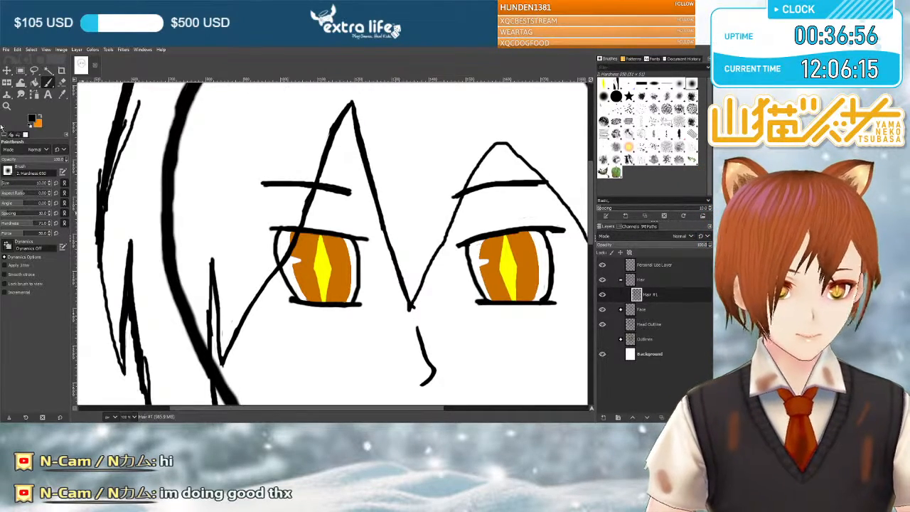
{"action": "left_click", "coordinate": [62, 83]}
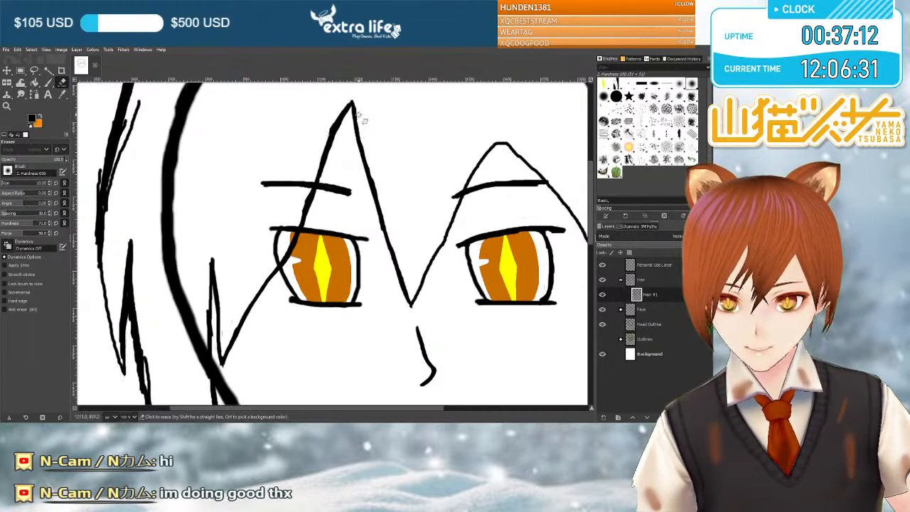
Add small pointed strands off the left fringe peak's right edge toward the left eyebrow, and erase the old edge between them.
{"action": "left_click", "coordinate": [47, 81]}
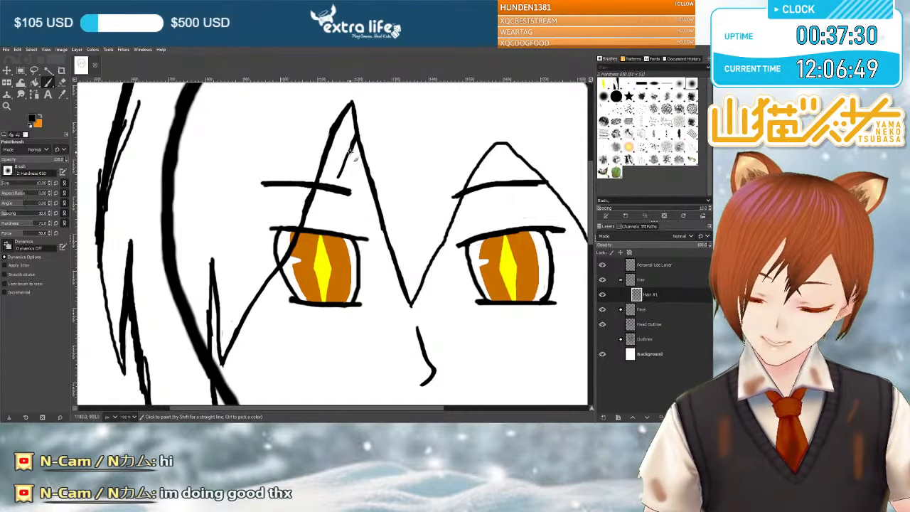
{"action": "left_click_drag", "start_coordinate": [344, 169], "coordinate": [340, 180]}
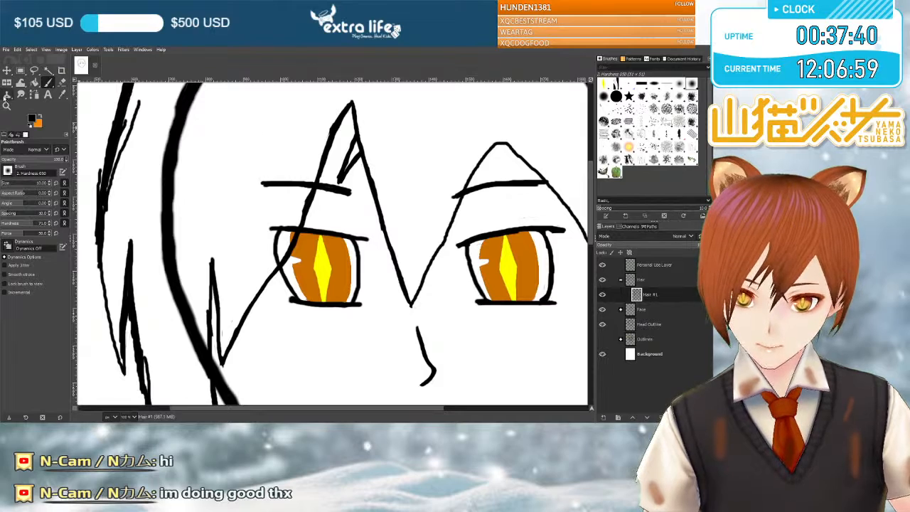
{"action": "key", "text": "shift+e"}
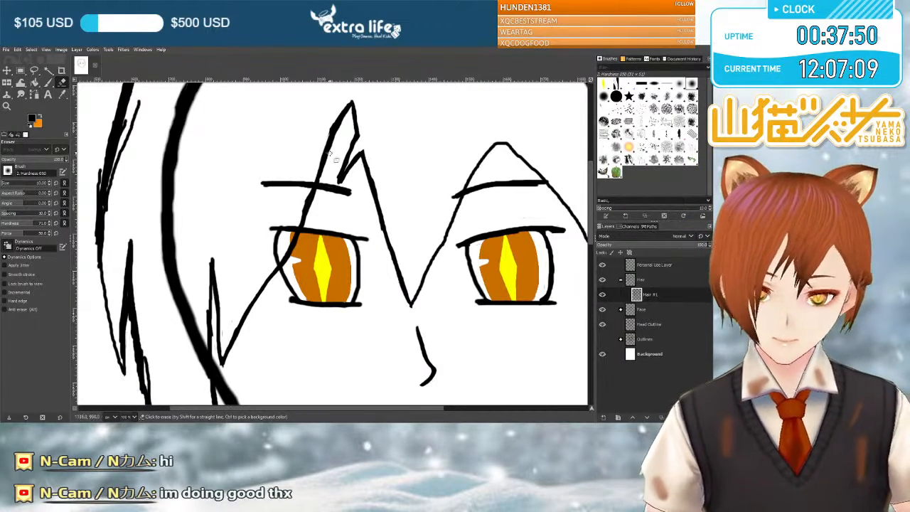
{"action": "key", "text": "p"}
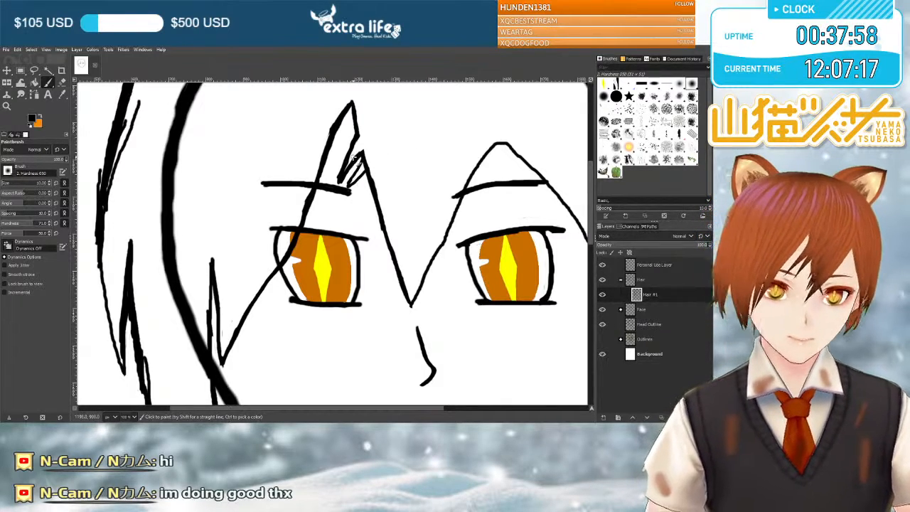
{"action": "key", "text": "shift+e"}
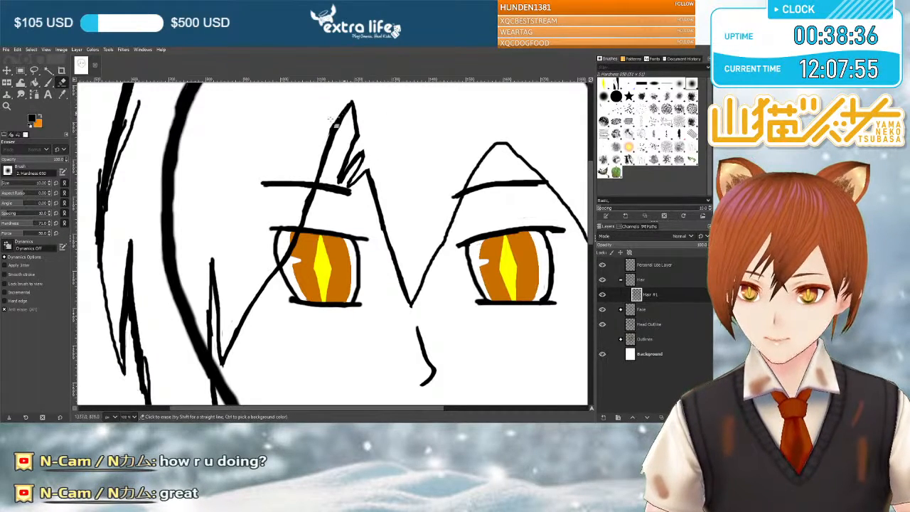
{"action": "key", "text": "p"}
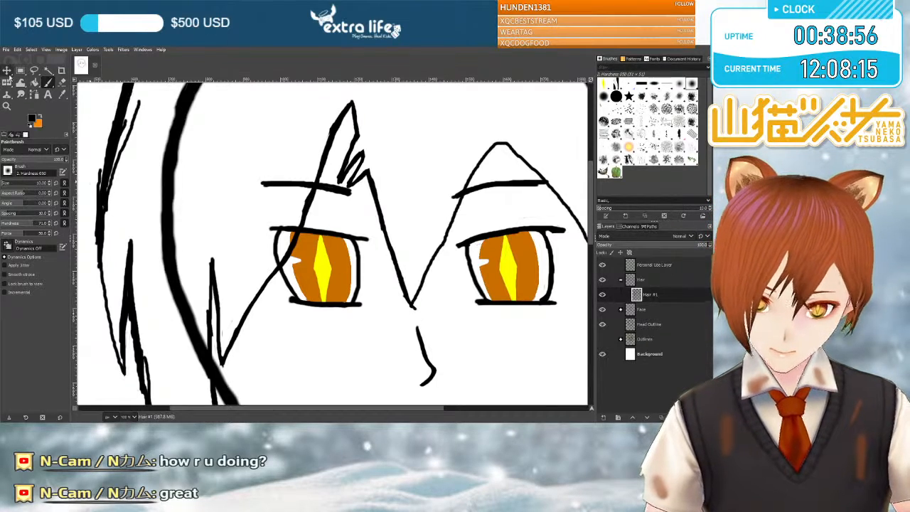
{"action": "key", "text": "shift+e"}
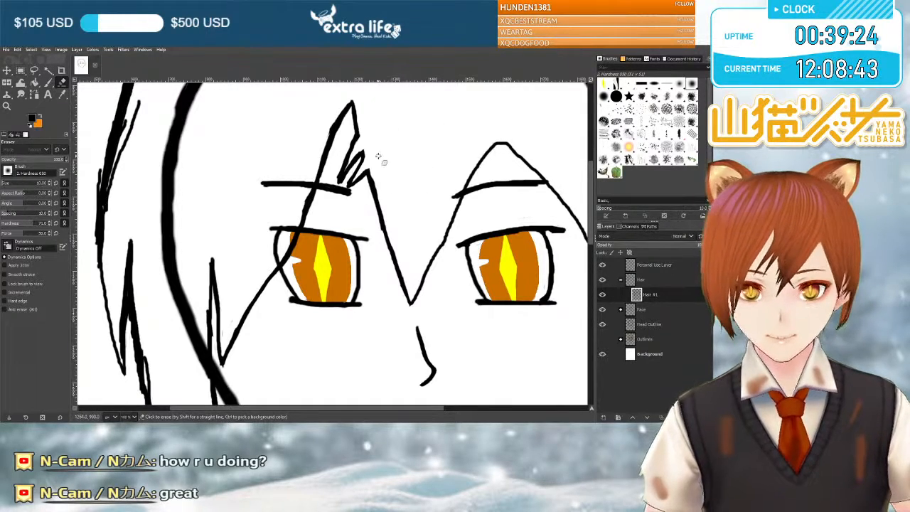
Thicken the outer right hair outline with overlapping size 10 brush strokes, from the upper head down to beside the right eye.
{"action": "scroll", "coordinate": [376, 155], "scroll_direction": "up", "scroll_amount": 3}
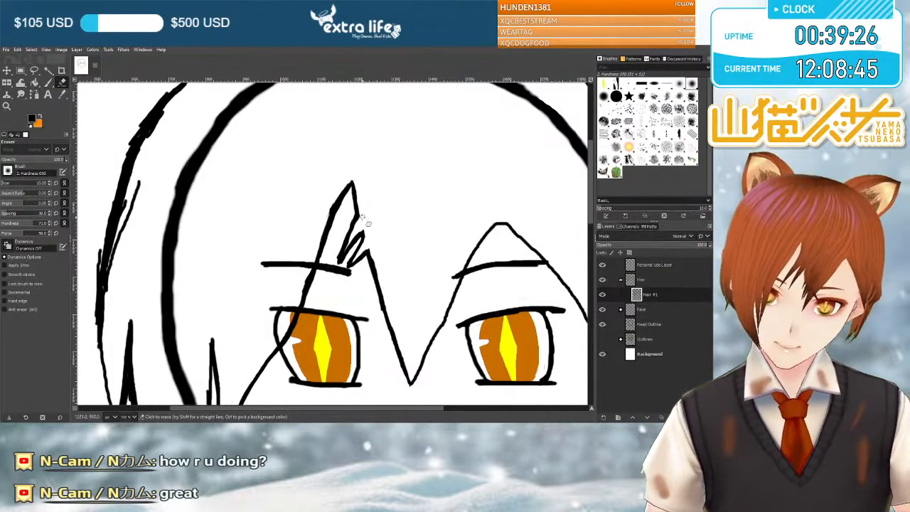
{"action": "scroll", "coordinate": [377, 156], "scroll_direction": "up", "scroll_amount": 3}
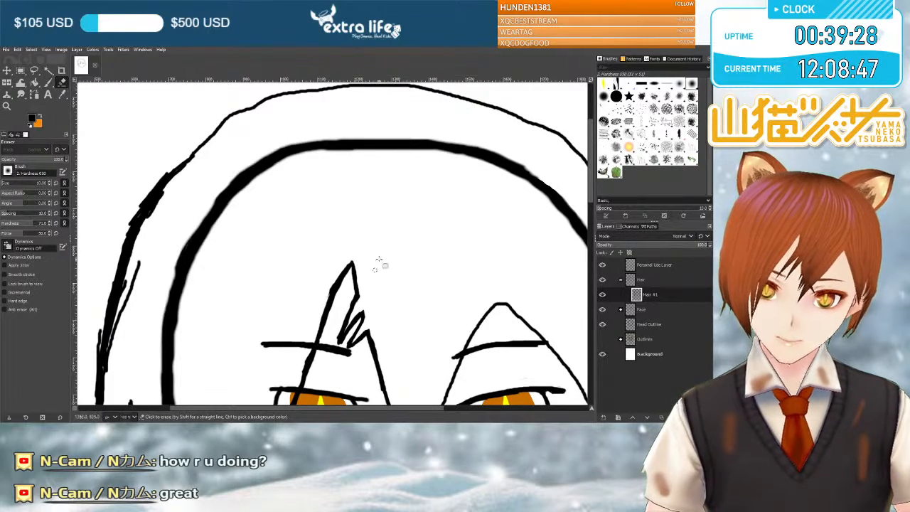
{"action": "scroll", "coordinate": [398, 174], "scroll_direction": "down", "scroll_amount": 6}
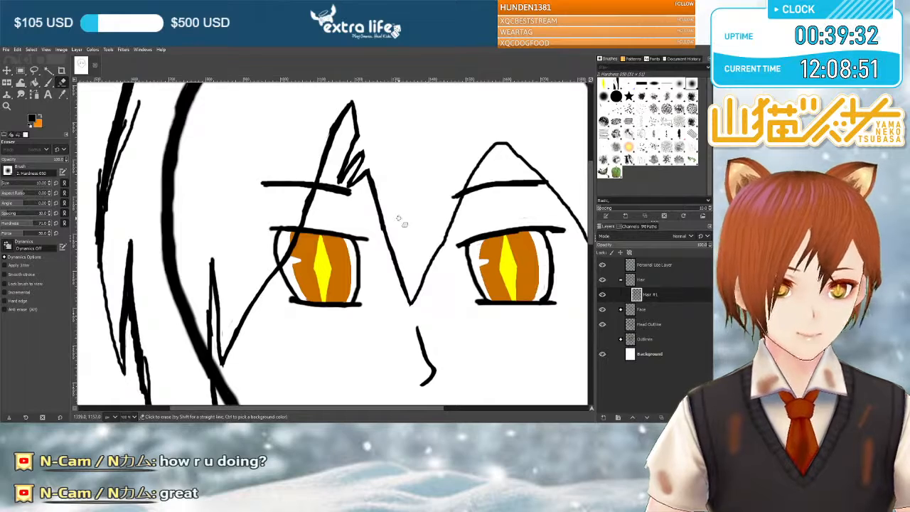
{"action": "scroll", "coordinate": [402, 221], "scroll_direction": "right", "scroll_amount": 8}
{"action": "scroll", "coordinate": [401, 221], "scroll_direction": "down", "scroll_amount": 3}
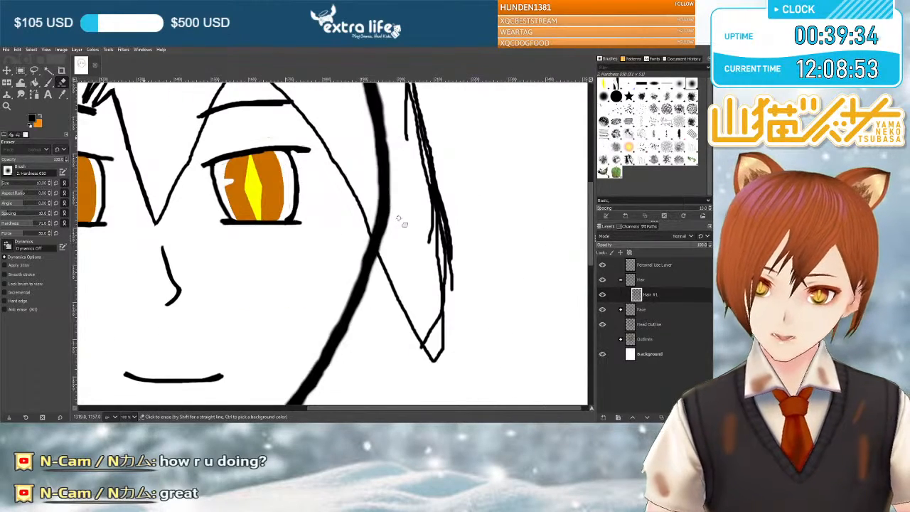
{"action": "scroll", "coordinate": [402, 222], "scroll_direction": "up", "scroll_amount": 3}
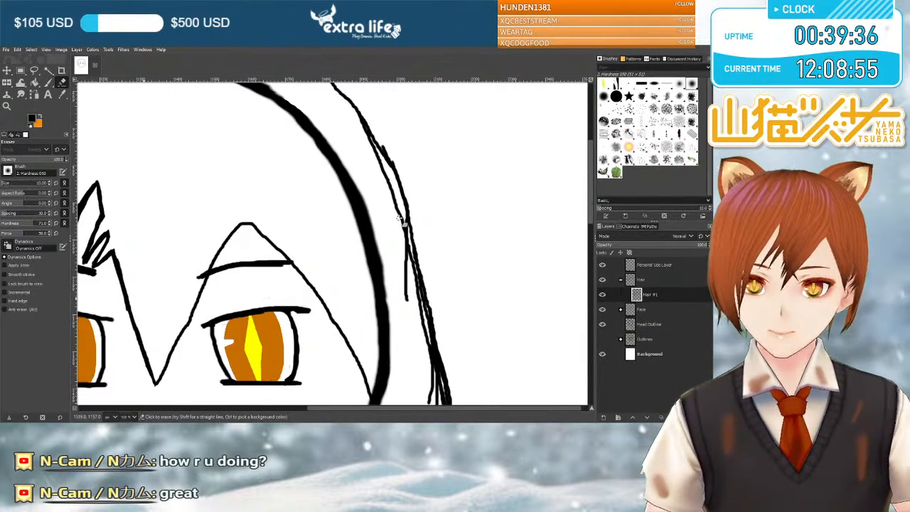
{"action": "scroll", "coordinate": [402, 221], "scroll_direction": "up", "scroll_amount": 2}
{"action": "scroll", "coordinate": [401, 222], "scroll_direction": "down", "scroll_amount": 2}
{"action": "key", "text": "p"}
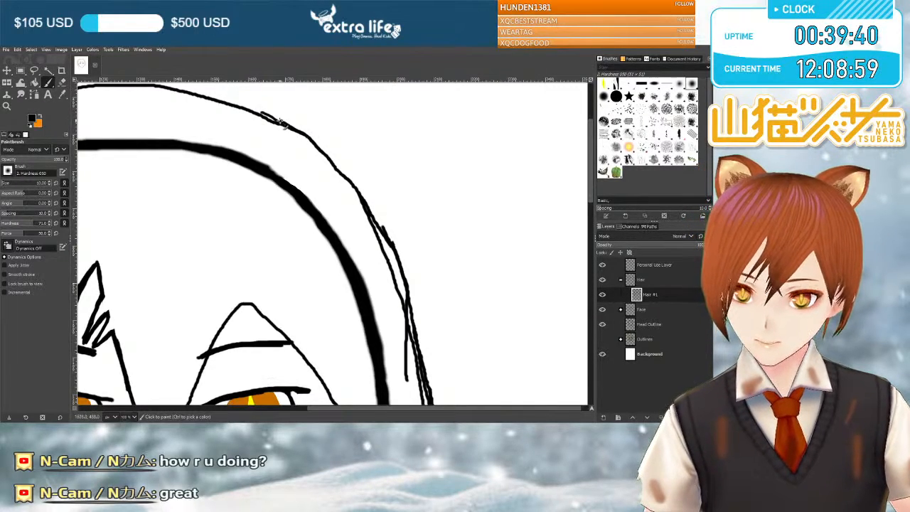
{"action": "mouse_move", "coordinate": [268, 120]}
{"action": "left_mouse_down"}
{"action": "mouse_move", "coordinate": [244, 110]}
{"action": "mouse_move", "coordinate": [311, 141]}
{"action": "mouse_move", "coordinate": [343, 175]}
{"action": "mouse_move", "coordinate": [312, 140]}
{"action": "mouse_move", "coordinate": [335, 169]}
{"action": "left_mouse_up"}
{"action": "mouse_move", "coordinate": [373, 208]}
{"action": "left_mouse_down"}
{"action": "mouse_move", "coordinate": [391, 243]}
{"action": "mouse_move", "coordinate": [368, 204]}
{"action": "mouse_move", "coordinate": [393, 248]}
{"action": "mouse_move", "coordinate": [414, 345]}
{"action": "mouse_move", "coordinate": [403, 274]}
{"action": "mouse_move", "coordinate": [409, 287]}
{"action": "mouse_move", "coordinate": [366, 209]}
{"action": "mouse_move", "coordinate": [401, 287]}
{"action": "left_mouse_up"}
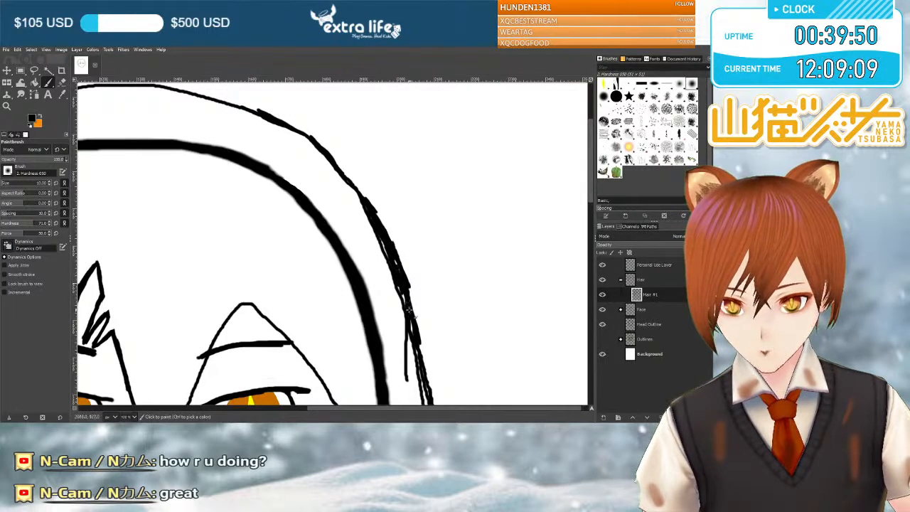
{"action": "scroll", "coordinate": [411, 313], "scroll_direction": "down", "scroll_amount": 5}
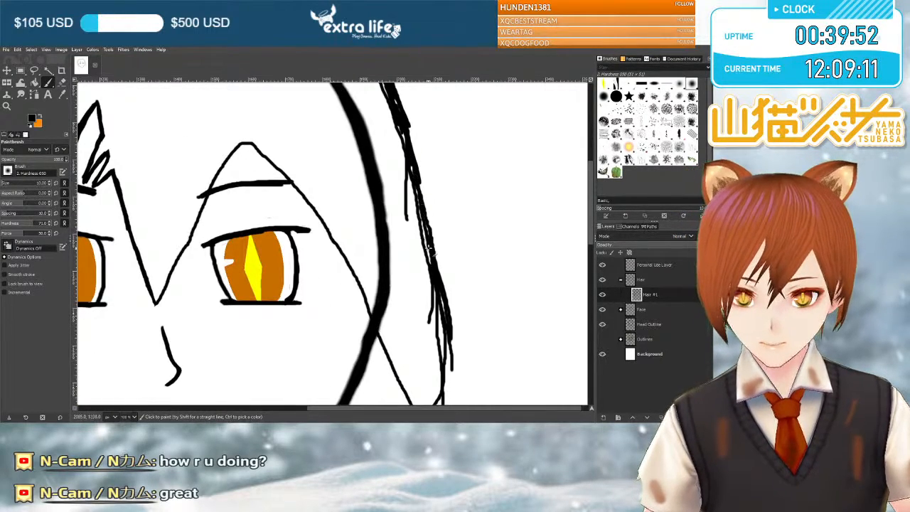
{"action": "left_click_drag", "start_coordinate": [438, 295], "coordinate": [442, 311]}
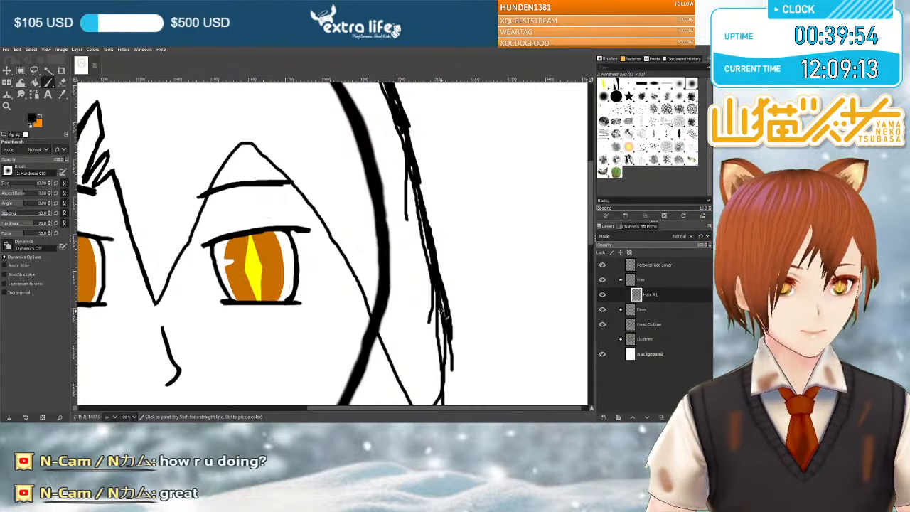
{"action": "scroll", "coordinate": [440, 305], "scroll_direction": "down", "scroll_amount": 5}
{"action": "scroll", "coordinate": [441, 290], "scroll_direction": "up", "scroll_amount": 3}
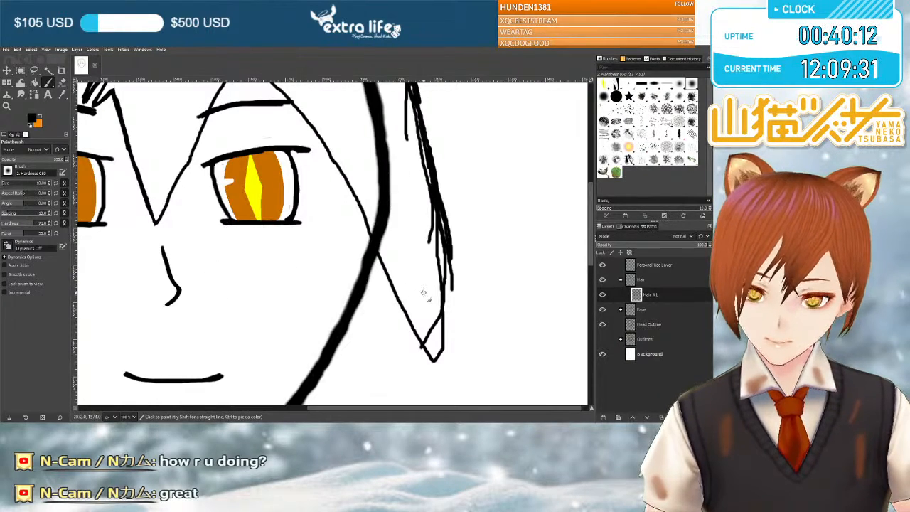
Draw a shorter pointed tip for the right side lock outside the head outline, and erase the longer strands with a size 52 eraser.
{"action": "mouse_move", "coordinate": [426, 277]}
{"action": "left_mouse_down"}
{"action": "mouse_move", "coordinate": [427, 174]}
{"action": "mouse_move", "coordinate": [416, 302]}
{"action": "mouse_move", "coordinate": [375, 236]}
{"action": "left_mouse_up"}
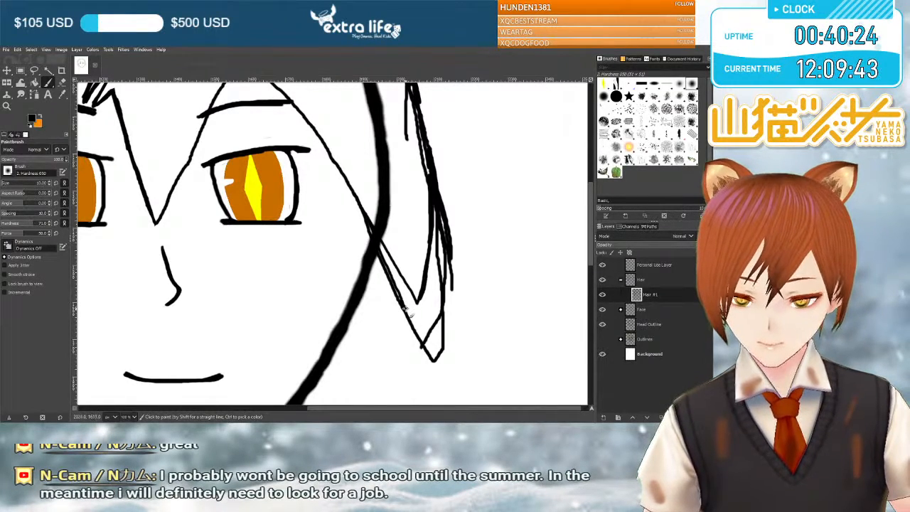
{"action": "mouse_move", "coordinate": [412, 295]}
{"action": "left_mouse_down"}
{"action": "mouse_move", "coordinate": [431, 190]}
{"action": "mouse_move", "coordinate": [423, 252]}
{"action": "left_mouse_up"}
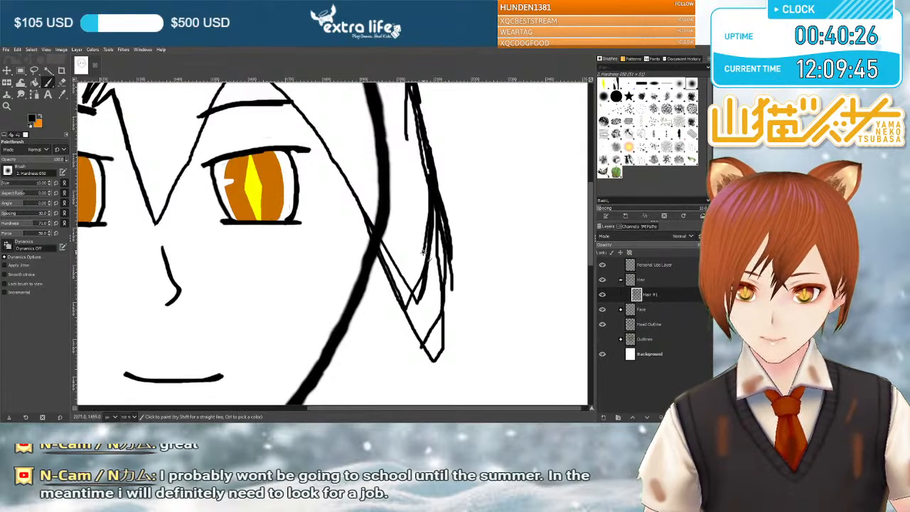
{"action": "left_click_drag", "start_coordinate": [412, 292], "coordinate": [406, 307]}
{"action": "left_click_drag", "start_coordinate": [429, 214], "coordinate": [432, 169]}
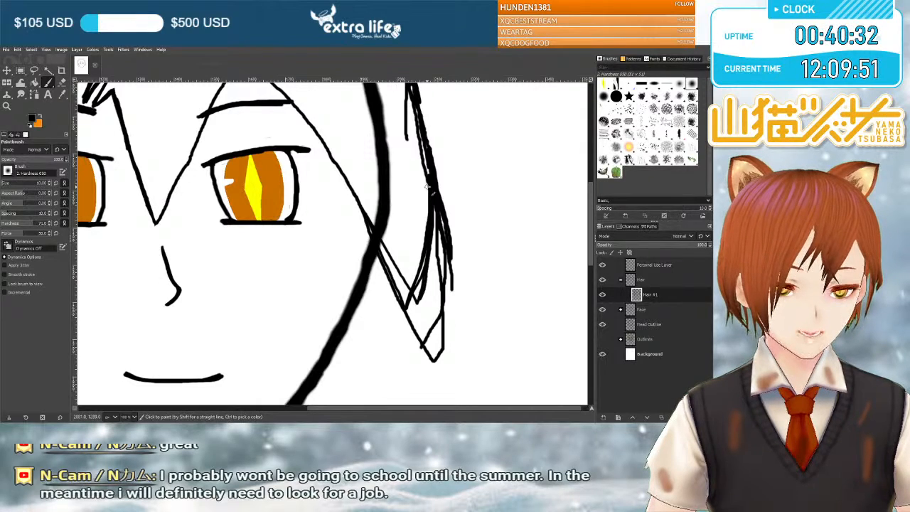
{"action": "left_click", "coordinate": [62, 81]}
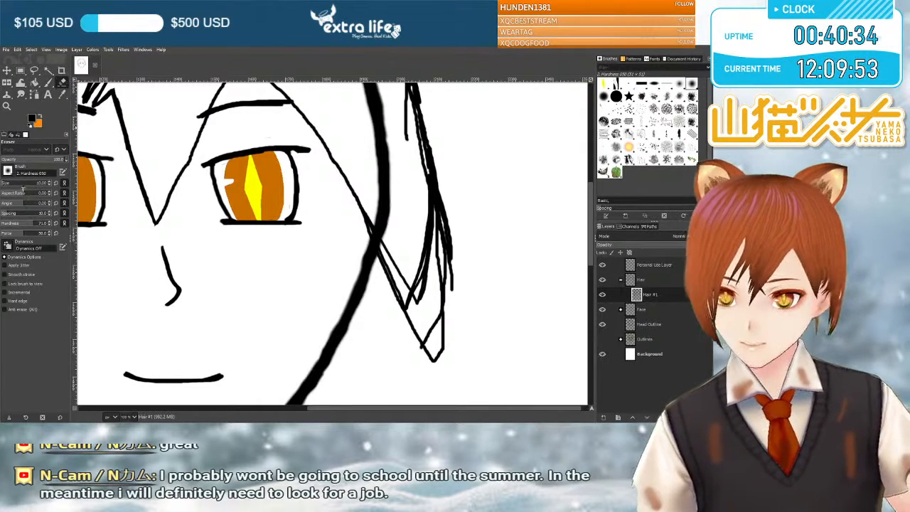
{"action": "mouse_move", "coordinate": [447, 205]}
{"action": "left_mouse_down"}
{"action": "mouse_move", "coordinate": [440, 237]}
{"action": "mouse_move", "coordinate": [447, 164]}
{"action": "mouse_move", "coordinate": [438, 265]}
{"action": "mouse_move", "coordinate": [422, 304]}
{"action": "mouse_move", "coordinate": [448, 239]}
{"action": "mouse_move", "coordinate": [435, 370]}
{"action": "mouse_move", "coordinate": [433, 352]}
{"action": "mouse_move", "coordinate": [403, 353]}
{"action": "mouse_move", "coordinate": [413, 341]}
{"action": "mouse_move", "coordinate": [387, 354]}
{"action": "mouse_move", "coordinate": [424, 296]}
{"action": "mouse_move", "coordinate": [403, 235]}
{"action": "mouse_move", "coordinate": [407, 279]}
{"action": "mouse_move", "coordinate": [383, 204]}
{"action": "left_mouse_up"}
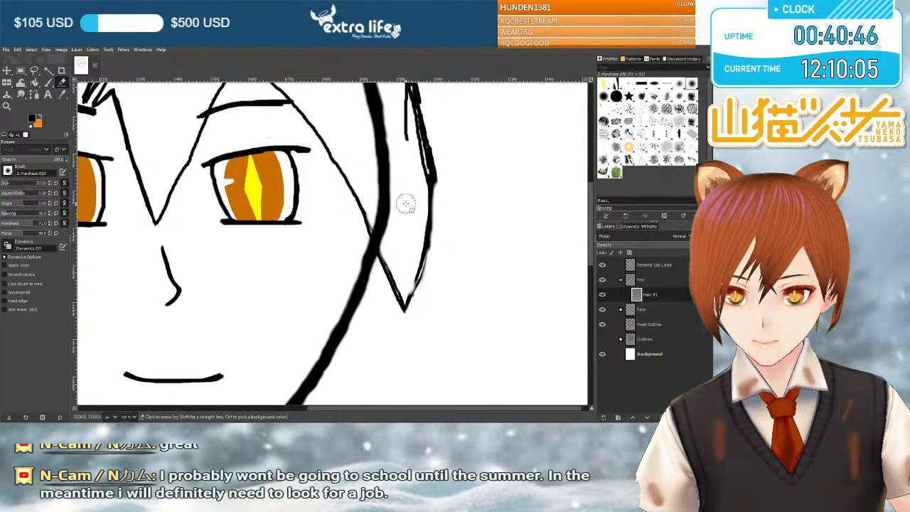
Thicken the right side lock's outer edge from beside the right eye down to its tip with the size 10 brush.
{"action": "left_click", "coordinate": [49, 82]}
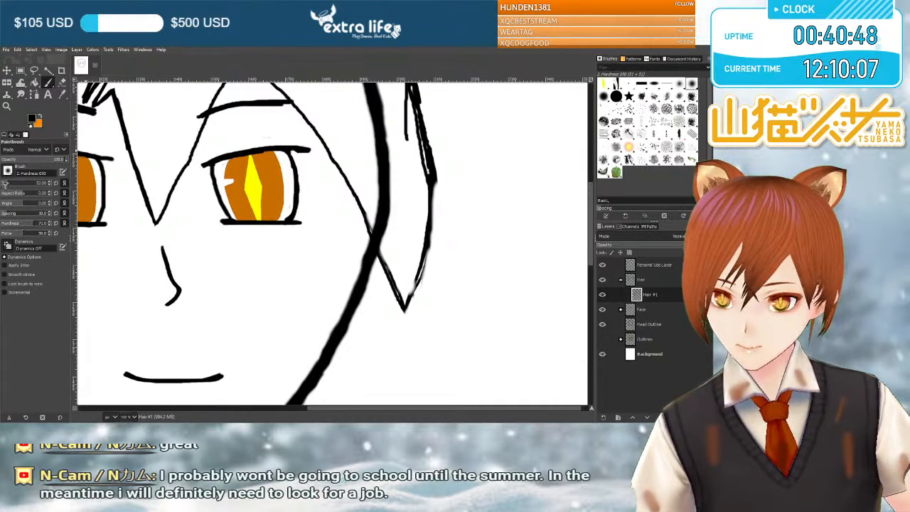
{"action": "left_click_drag", "start_coordinate": [434, 186], "coordinate": [428, 247]}
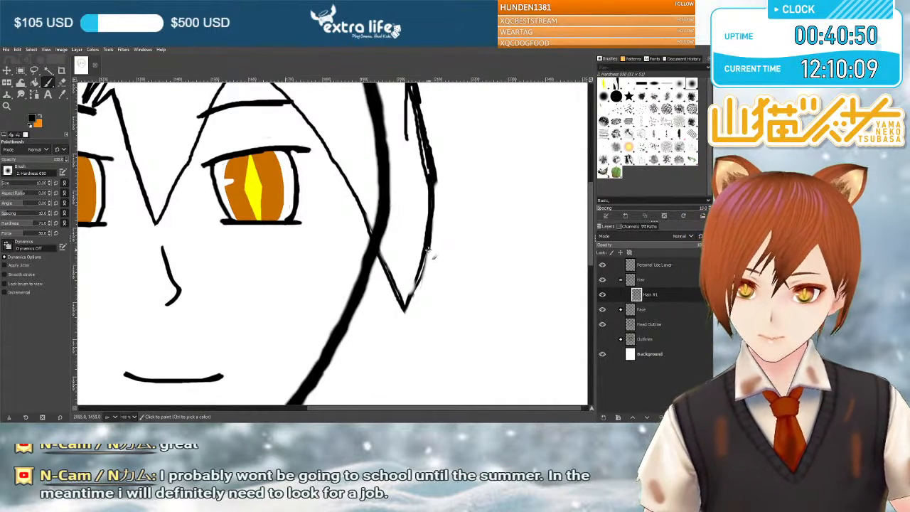
{"action": "mouse_move", "coordinate": [422, 290]}
{"action": "left_mouse_down"}
{"action": "mouse_move", "coordinate": [415, 307]}
{"action": "mouse_move", "coordinate": [411, 300]}
{"action": "left_mouse_up"}
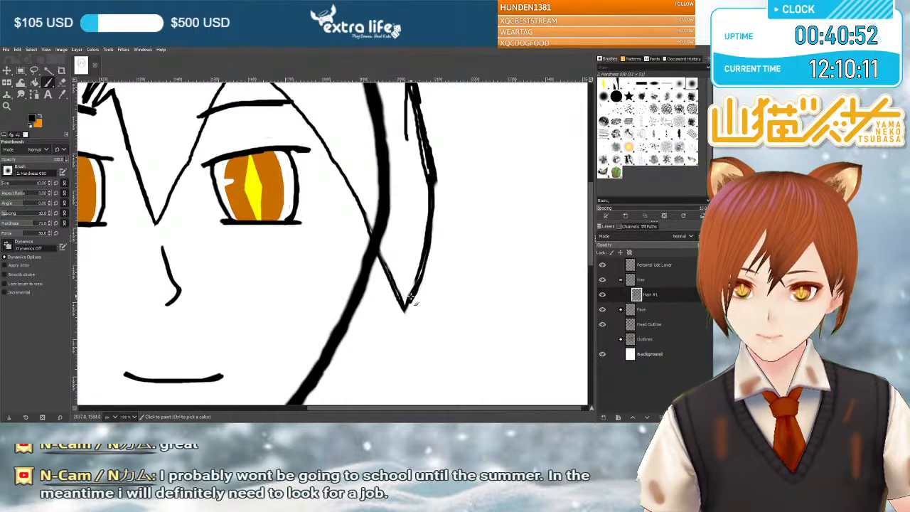
{"action": "left_click_drag", "start_coordinate": [429, 225], "coordinate": [428, 181]}
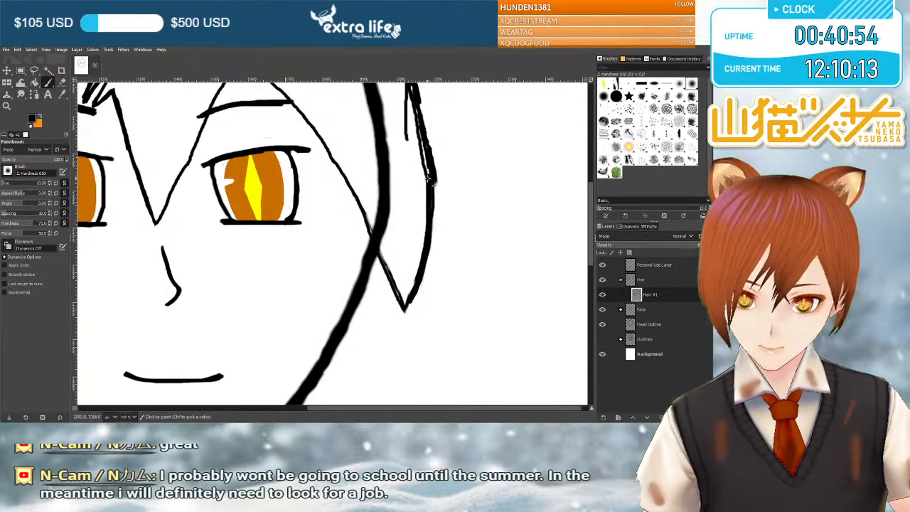
{"action": "left_click_drag", "start_coordinate": [421, 142], "coordinate": [430, 176]}
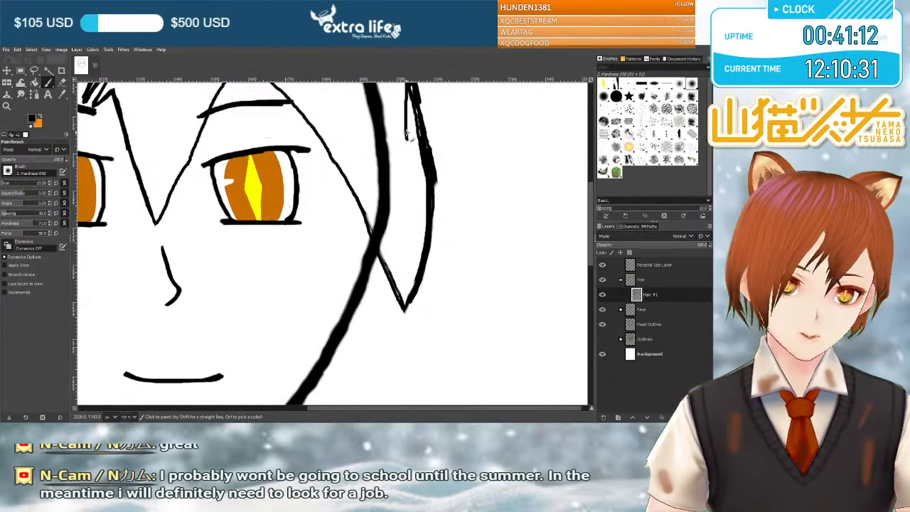
Thicken the right side lock's inner edge and the fringe line running down to its pointed tip.
{"action": "scroll", "coordinate": [430, 199], "scroll_direction": "up", "scroll_amount": 2}
{"action": "scroll", "coordinate": [429, 201], "scroll_direction": "down", "scroll_amount": 2}
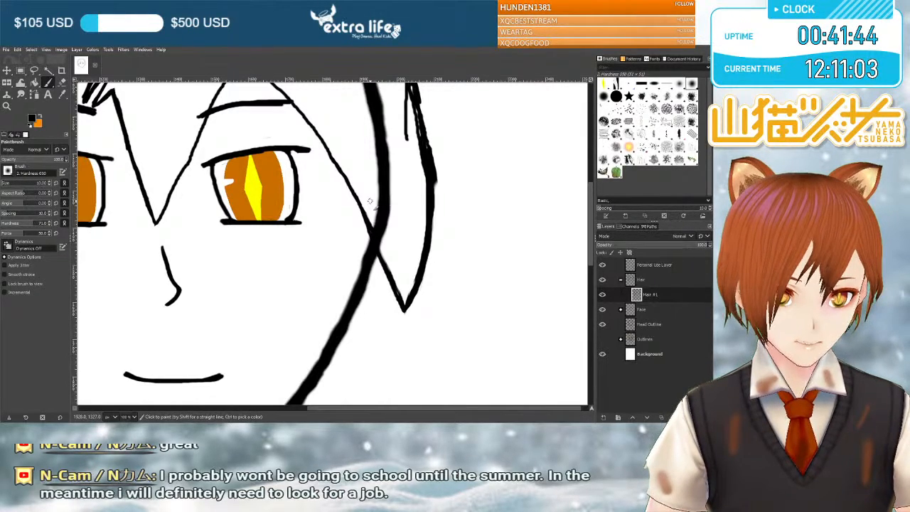
{"action": "scroll", "coordinate": [370, 202], "scroll_direction": "up", "scroll_amount": 3}
{"action": "scroll", "coordinate": [405, 214], "scroll_direction": "down", "scroll_amount": 3}
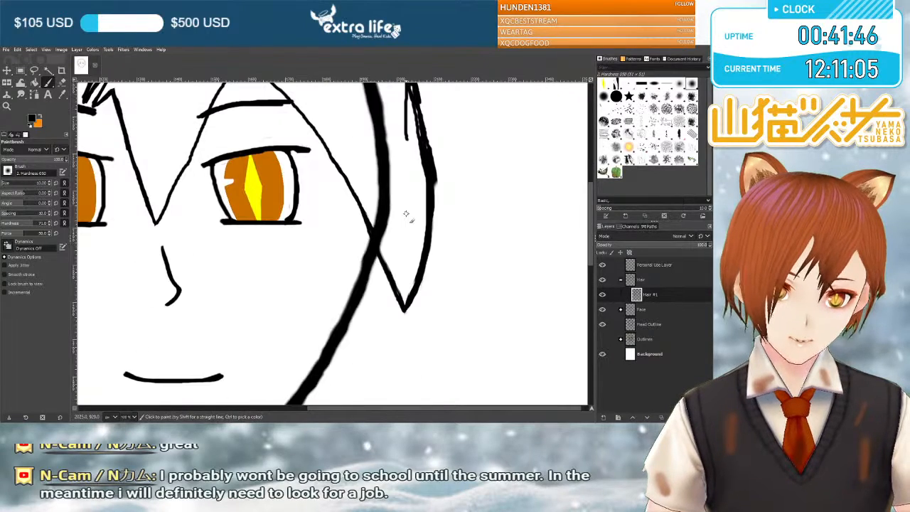
{"action": "left_click_drag", "start_coordinate": [423, 290], "coordinate": [411, 310]}
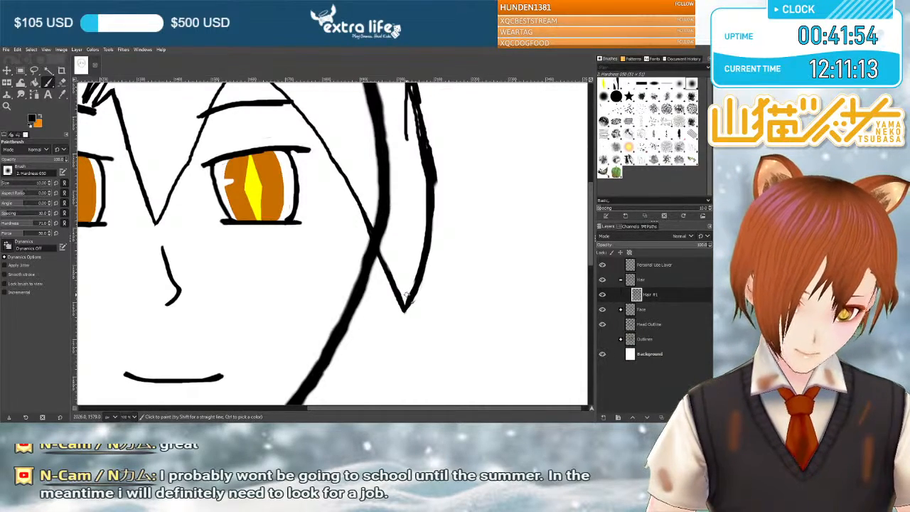
Sharpen the right fringe peak into a point, erase its old rounded top, and remove the stray strand inside the outer right outline.
{"action": "scroll", "coordinate": [406, 291], "scroll_direction": "up", "scroll_amount": 5}
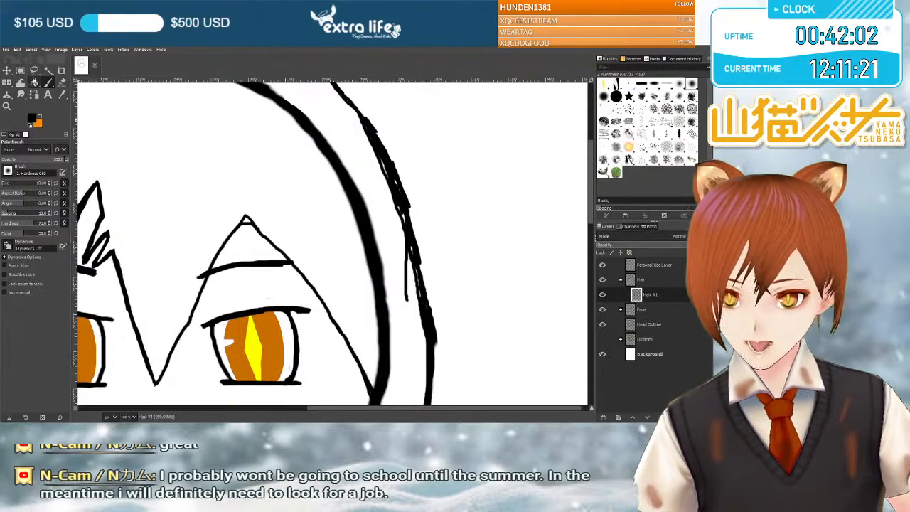
{"action": "key", "text": "shift+e"}
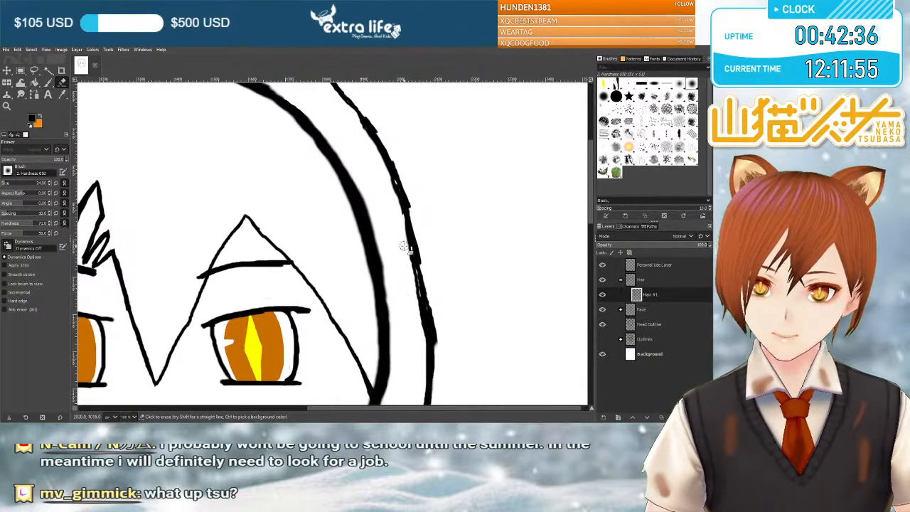
Erase the bulge along the outer right hair outline beside the right eye.
{"action": "scroll", "coordinate": [462, 219], "scroll_direction": "down", "scroll_amount": 5}
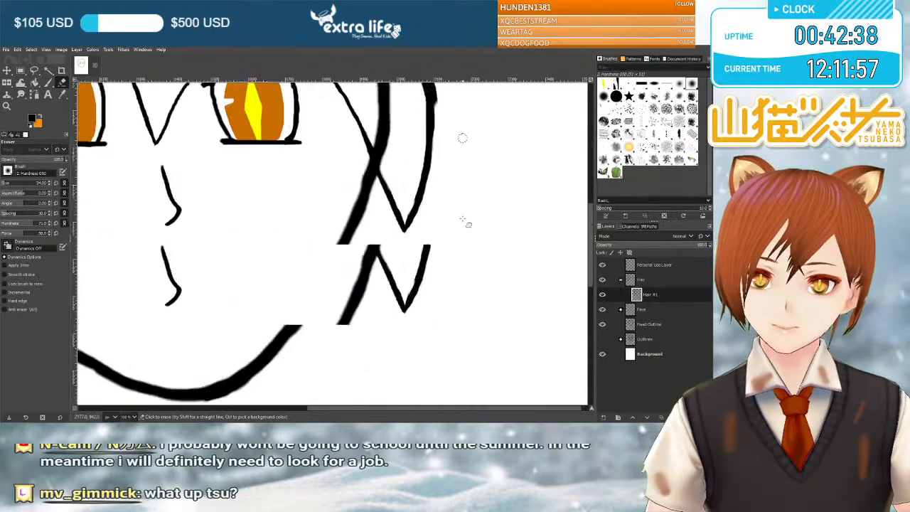
{"action": "scroll", "coordinate": [461, 219], "scroll_direction": "up", "scroll_amount": 4}
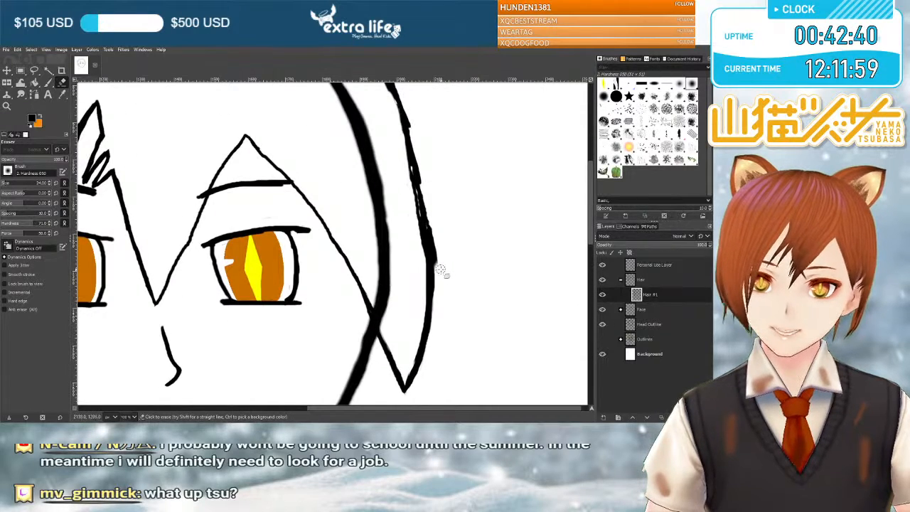
{"action": "left_click_drag", "start_coordinate": [439, 267], "coordinate": [431, 211]}
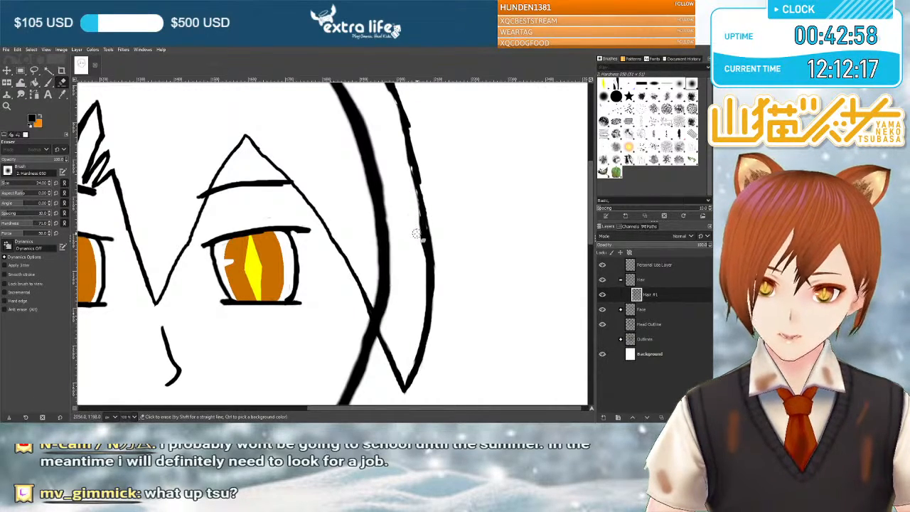
{"action": "scroll", "coordinate": [417, 235], "scroll_direction": "up", "scroll_amount": 3}
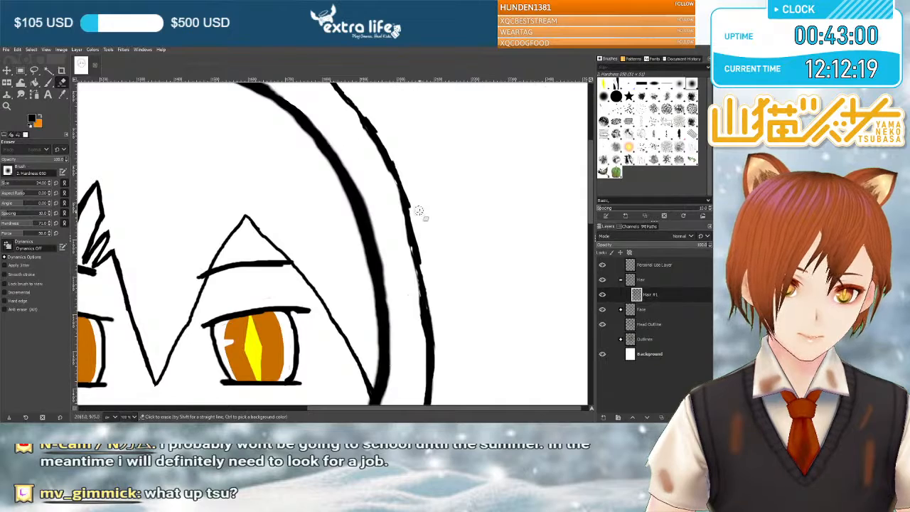
Smooth and thicken the outer right hair outline with the size 24 Paintbrush, filling its gaps from above eye level down to the right eye.
{"action": "key", "text": "p"}
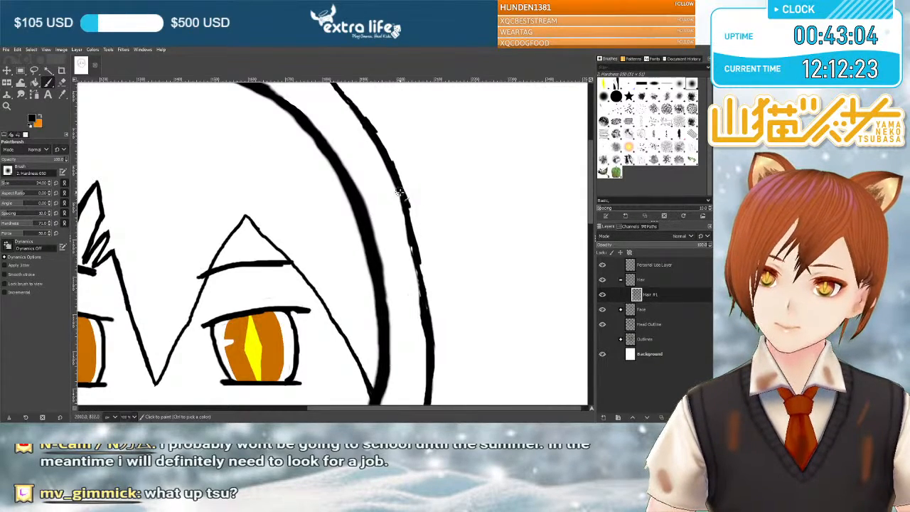
{"action": "mouse_move", "coordinate": [411, 226]}
{"action": "left_mouse_down"}
{"action": "mouse_move", "coordinate": [425, 304]}
{"action": "mouse_move", "coordinate": [403, 194]}
{"action": "left_mouse_up"}
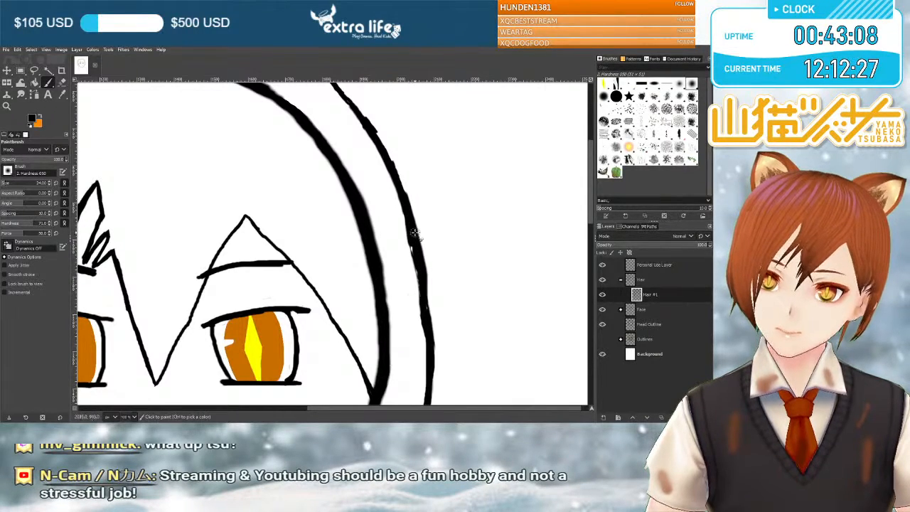
{"action": "left_click_drag", "start_coordinate": [415, 231], "coordinate": [433, 325]}
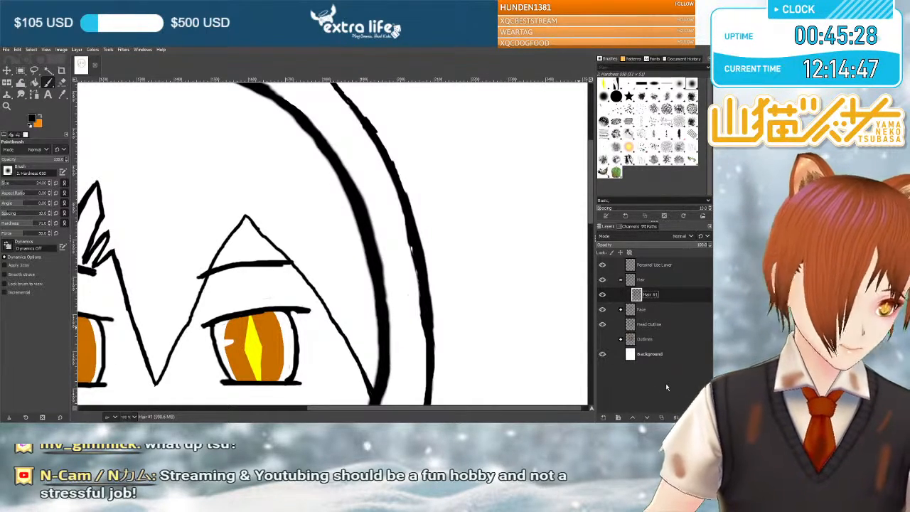
{"action": "scroll", "coordinate": [426, 312], "scroll_direction": "down", "scroll_amount": 5}
{"action": "scroll", "coordinate": [367, 291], "scroll_direction": "up", "scroll_amount": 5}
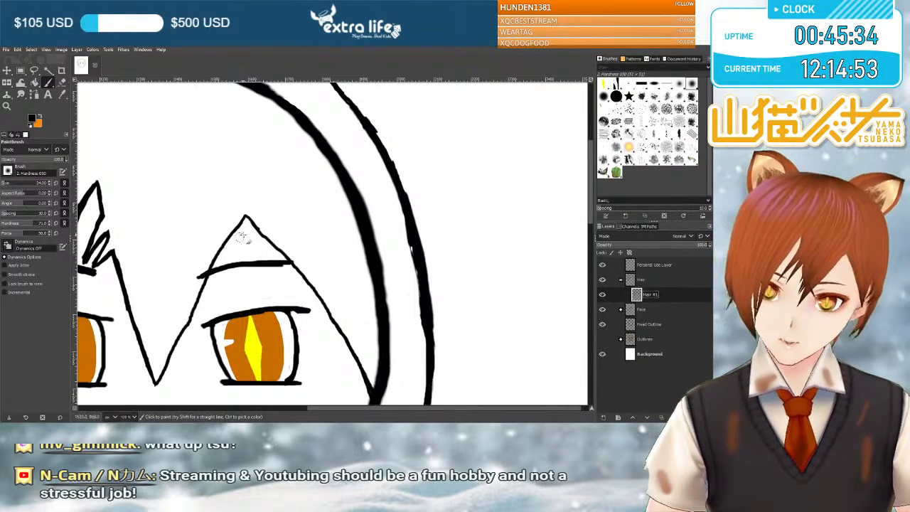
Make orange the foreground colour, show the Outlines sketch, and compare the hair line art against it around the head.
{"action": "left_click", "coordinate": [41, 116]}
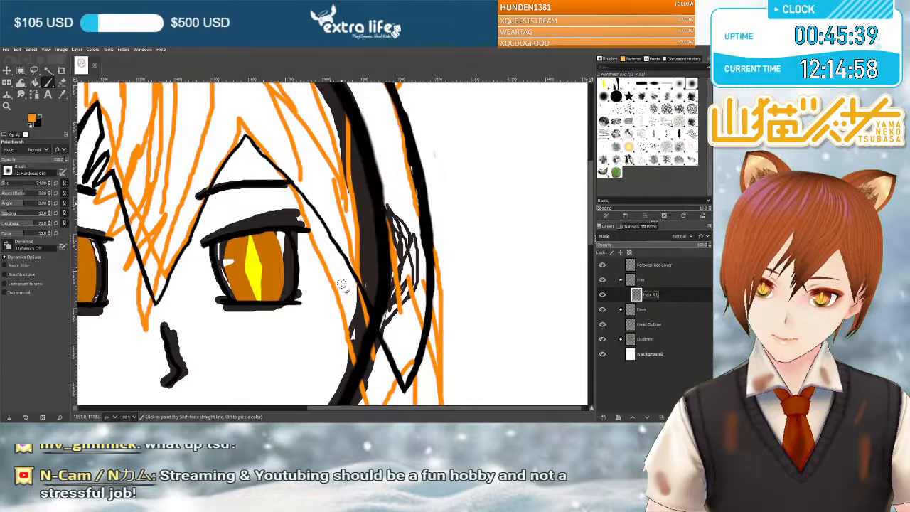
{"action": "scroll", "coordinate": [341, 284], "scroll_direction": "down", "scroll_amount": 2}
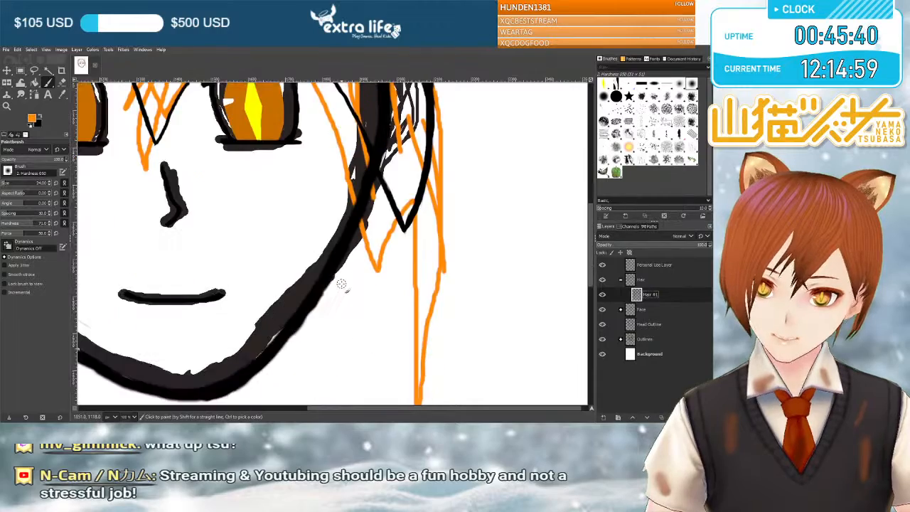
{"action": "scroll", "coordinate": [341, 284], "scroll_direction": "up", "scroll_amount": 3}
{"action": "scroll", "coordinate": [341, 284], "scroll_direction": "down", "scroll_amount": 4}
{"action": "scroll", "coordinate": [341, 284], "scroll_direction": "up", "scroll_amount": 3}
{"action": "scroll", "coordinate": [341, 285], "scroll_direction": "up", "scroll_amount": 4}
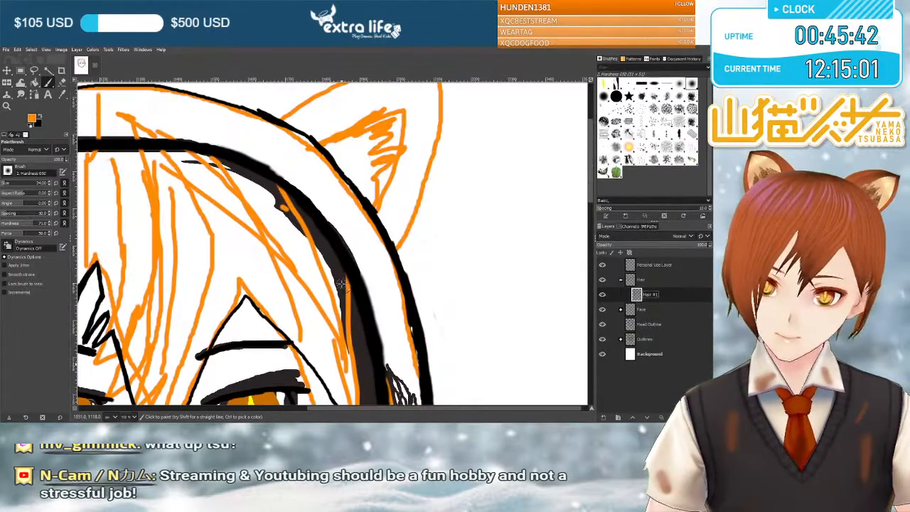
{"action": "scroll", "coordinate": [341, 284], "scroll_direction": "down", "scroll_amount": 5}
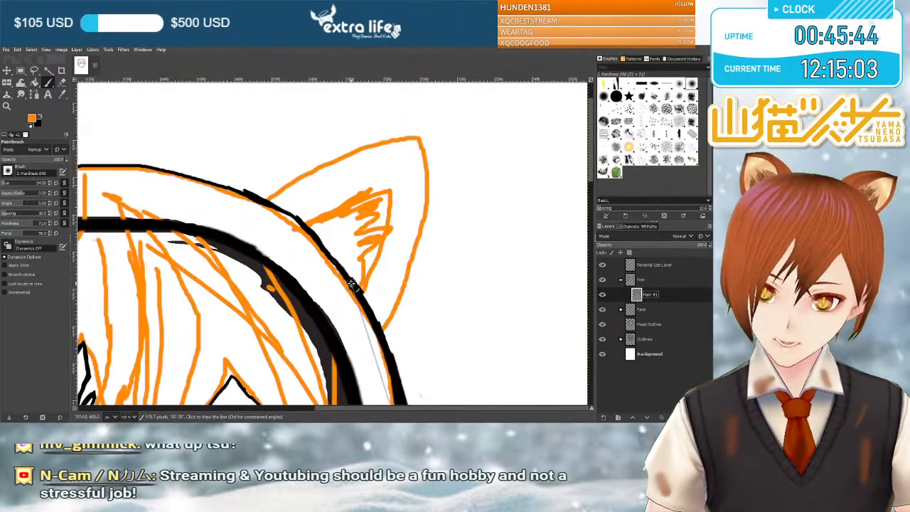
{"action": "scroll", "coordinate": [350, 283], "scroll_direction": "down", "scroll_amount": 2}
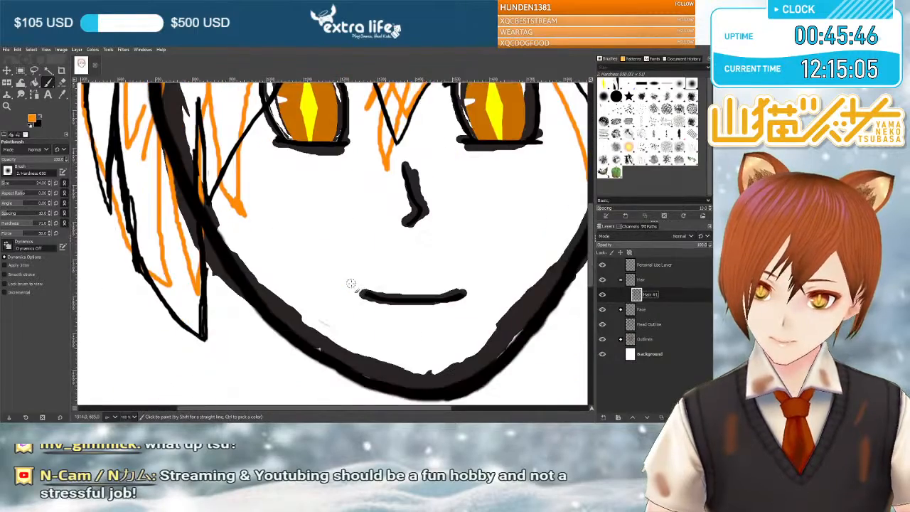
{"action": "scroll", "coordinate": [350, 283], "scroll_direction": "up", "scroll_amount": 1}
{"action": "scroll", "coordinate": [350, 283], "scroll_direction": "down", "scroll_amount": 2}
{"action": "scroll", "coordinate": [350, 283], "scroll_direction": "up", "scroll_amount": 3}
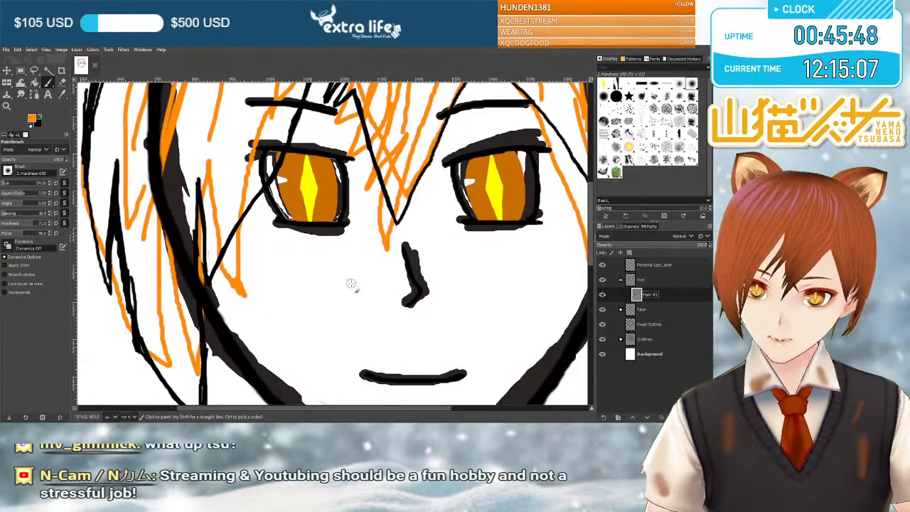
{"action": "scroll", "coordinate": [350, 284], "scroll_direction": "up", "scroll_amount": 2}
{"action": "scroll", "coordinate": [350, 284], "scroll_direction": "right", "scroll_amount": 5}
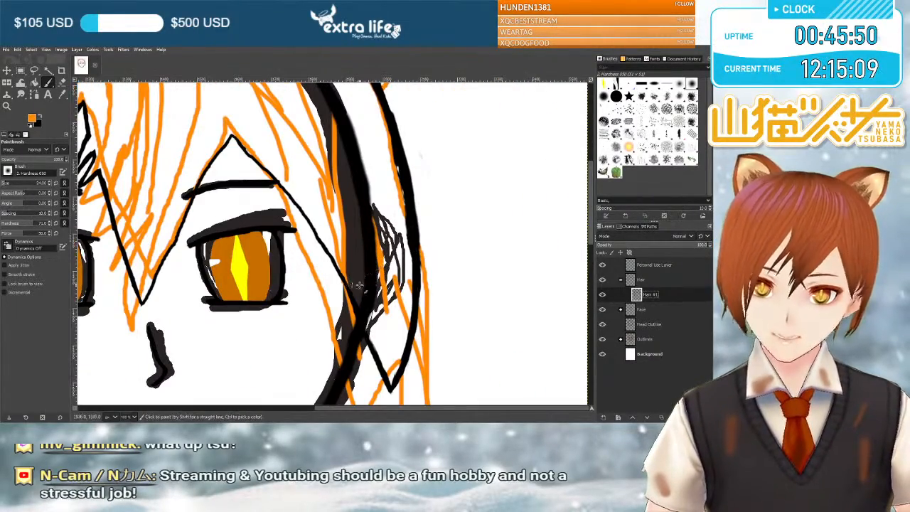
{"action": "scroll", "coordinate": [418, 287], "scroll_direction": "down", "scroll_amount": 2}
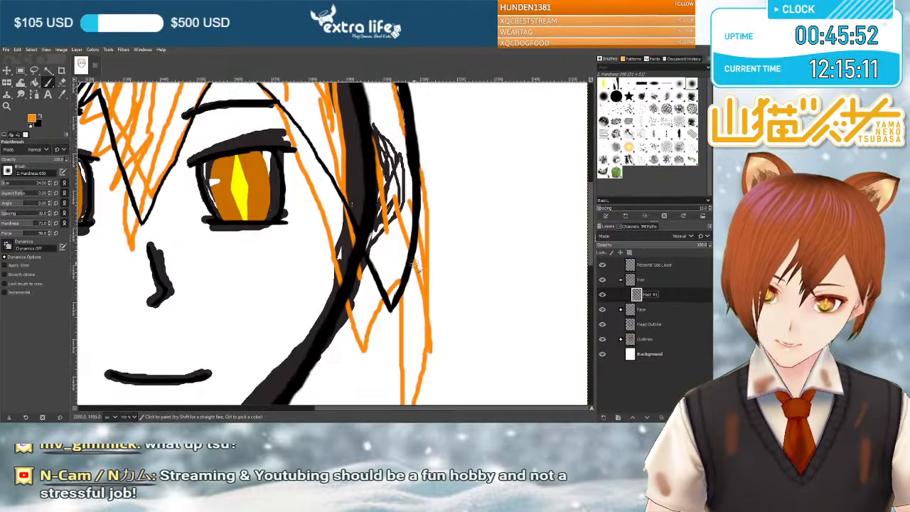
{"action": "scroll", "coordinate": [405, 213], "scroll_direction": "up", "scroll_amount": 2}
{"action": "scroll", "coordinate": [347, 171], "scroll_direction": "up", "scroll_amount": 2}
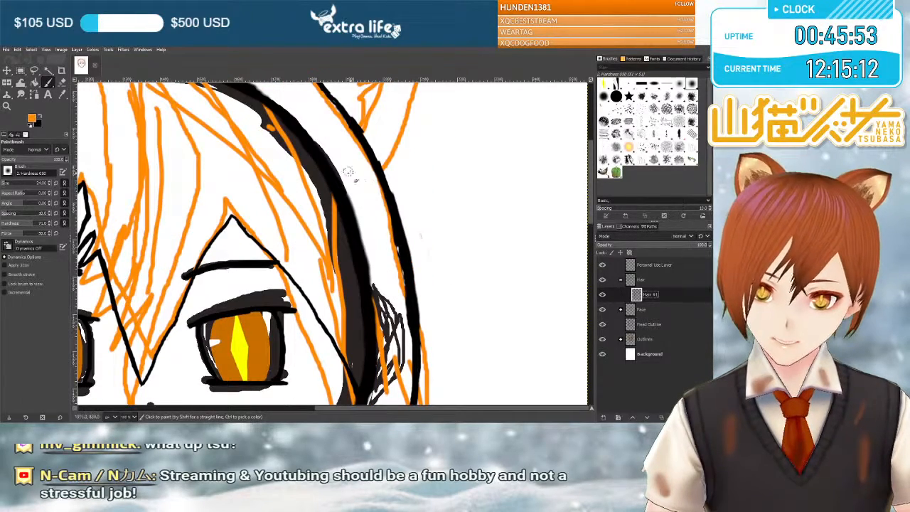
Hide the Outlines sketch and recolour the Hair #1 lines orange with Bucket Fill.
{"action": "left_click", "coordinate": [602, 339]}
{"action": "scroll", "coordinate": [367, 308], "scroll_direction": "down", "scroll_amount": 2}
{"action": "scroll", "coordinate": [367, 308], "scroll_direction": "up", "scroll_amount": 3}
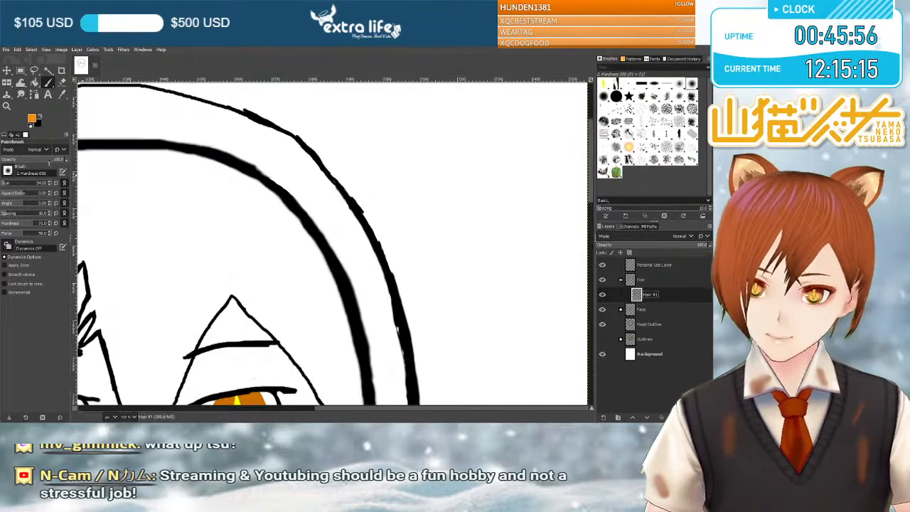
{"action": "left_click", "coordinate": [34, 83]}
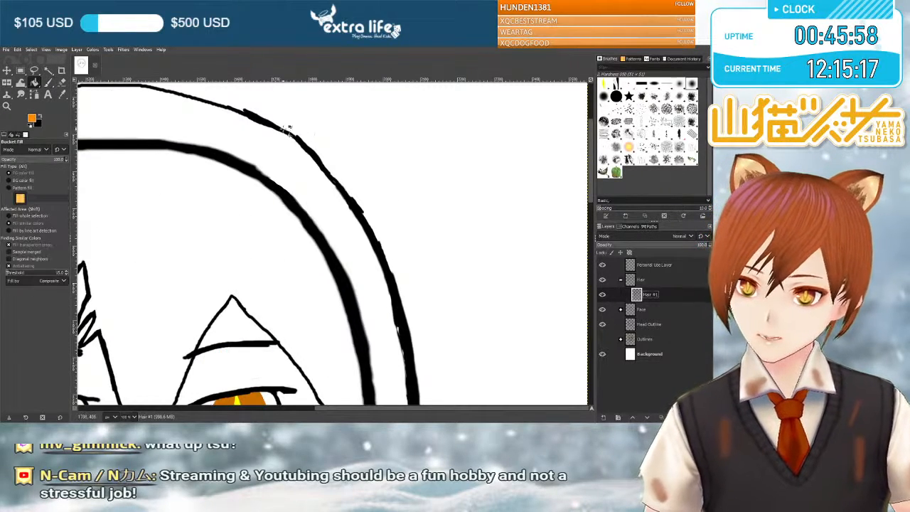
{"action": "left_click", "coordinate": [271, 124]}
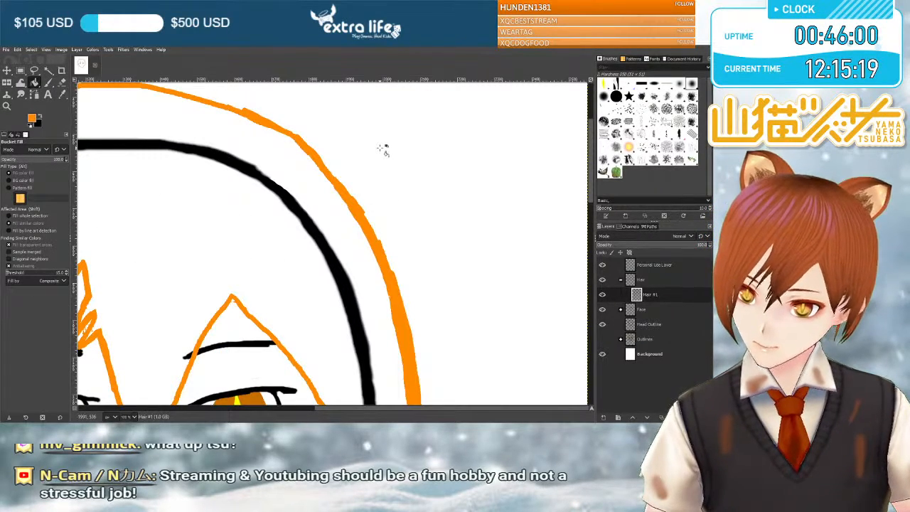
Refill the Hair #1 lines with a darker orange and check the recoloured fringe and side locks.
{"action": "scroll", "coordinate": [301, 238], "scroll_direction": "left", "scroll_amount": 6}
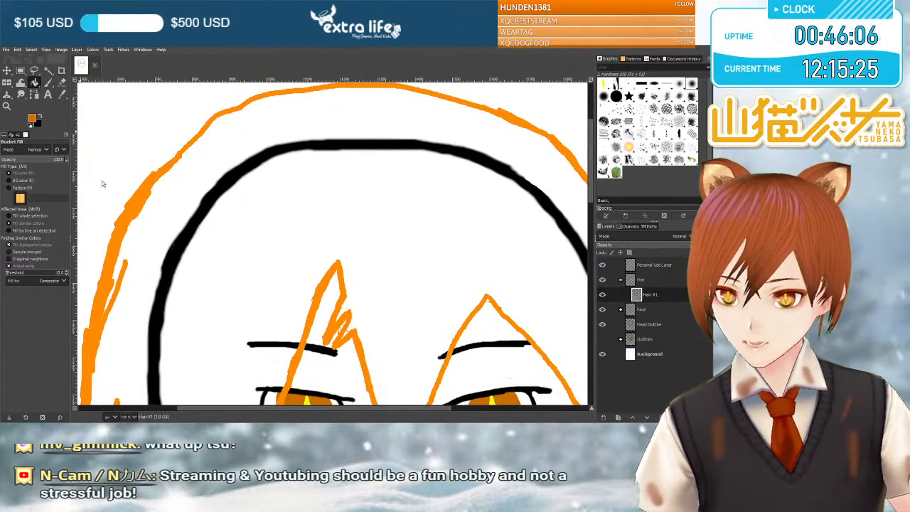
{"action": "scroll", "coordinate": [320, 190], "scroll_direction": "down", "scroll_amount": 5}
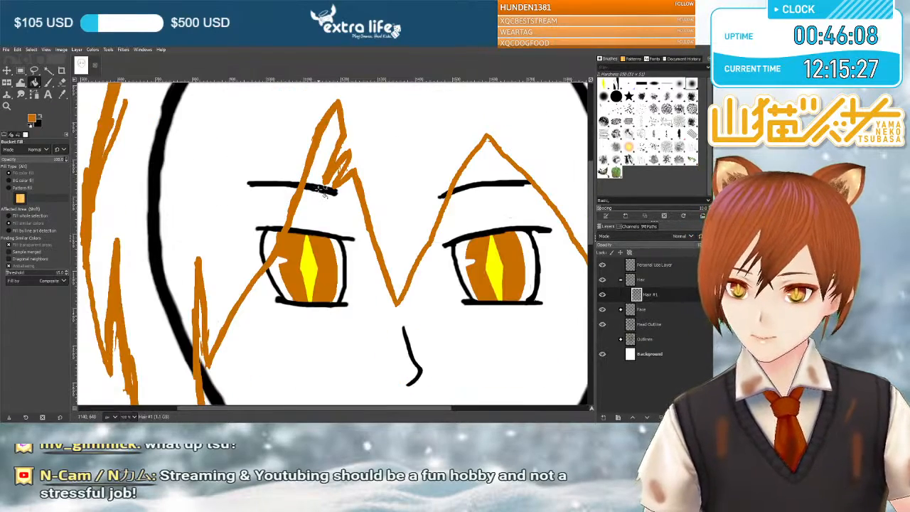
{"action": "scroll", "coordinate": [319, 190], "scroll_direction": "right", "scroll_amount": 4}
{"action": "scroll", "coordinate": [319, 190], "scroll_direction": "left", "scroll_amount": 4}
{"action": "scroll", "coordinate": [319, 191], "scroll_direction": "right", "scroll_amount": 2}
{"action": "scroll", "coordinate": [320, 190], "scroll_direction": "left", "scroll_amount": 2}
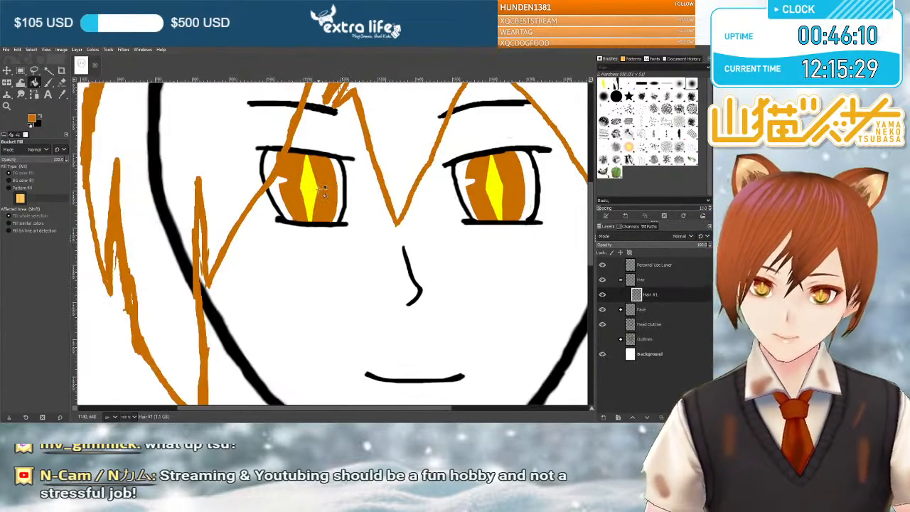
{"action": "scroll", "coordinate": [320, 190], "scroll_direction": "down", "scroll_amount": 1}
{"action": "scroll", "coordinate": [320, 189], "scroll_direction": "down", "scroll_amount": 2}
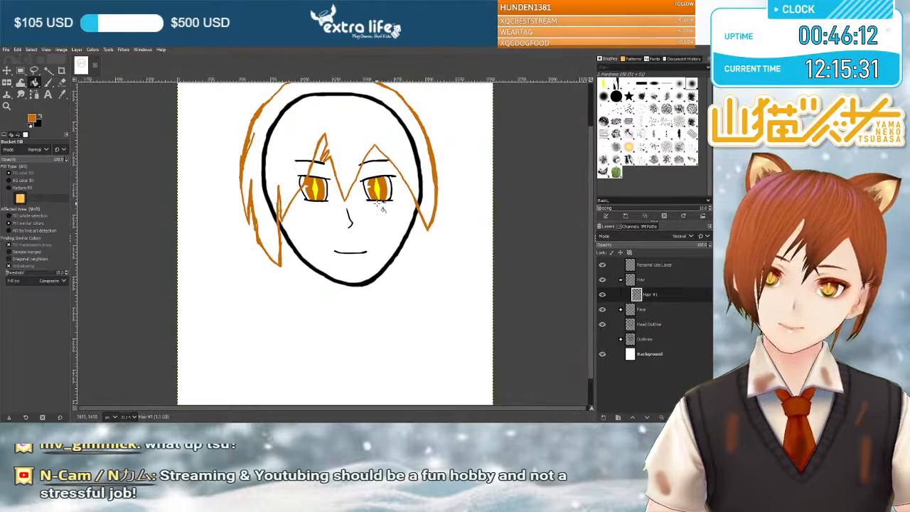
{"action": "scroll", "coordinate": [377, 202], "scroll_direction": "up", "scroll_amount": 2}
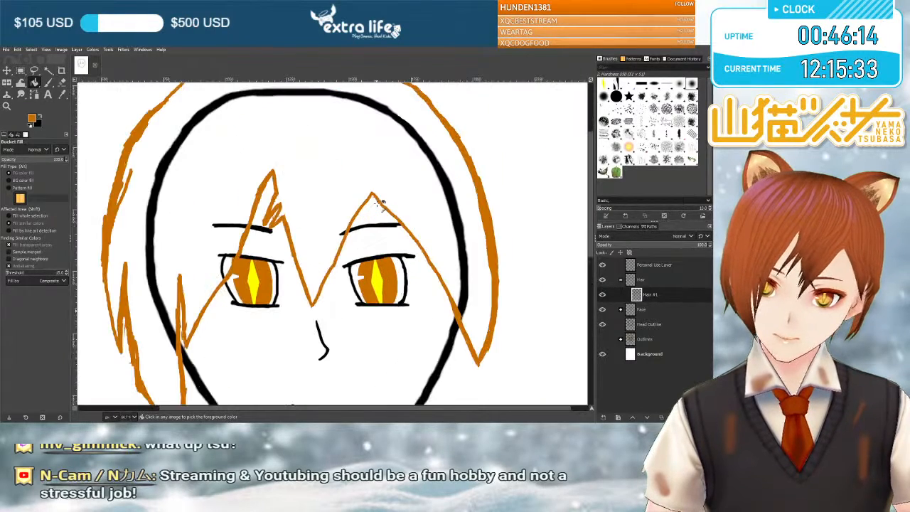
{"action": "scroll", "coordinate": [377, 202], "scroll_direction": "right", "scroll_amount": 1}
{"action": "scroll", "coordinate": [378, 202], "scroll_direction": "left", "scroll_amount": 5}
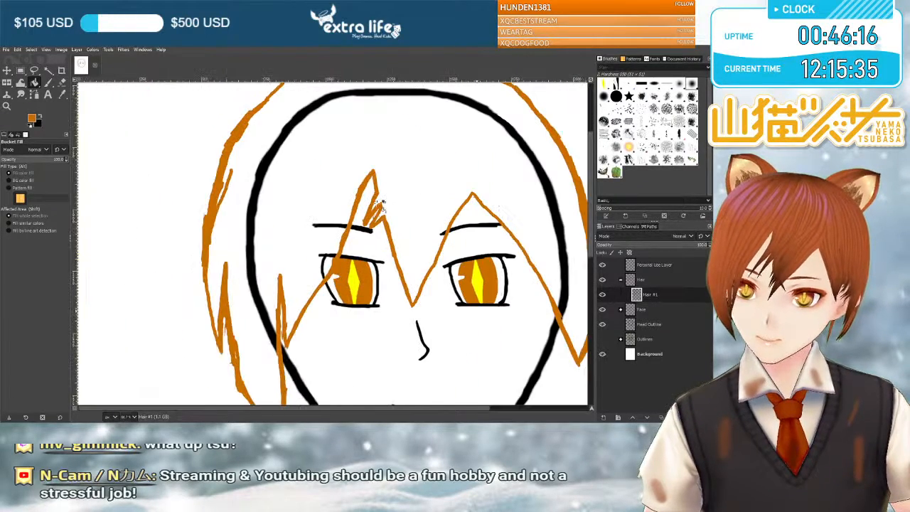
{"action": "scroll", "coordinate": [378, 204], "scroll_direction": "right", "scroll_amount": 6}
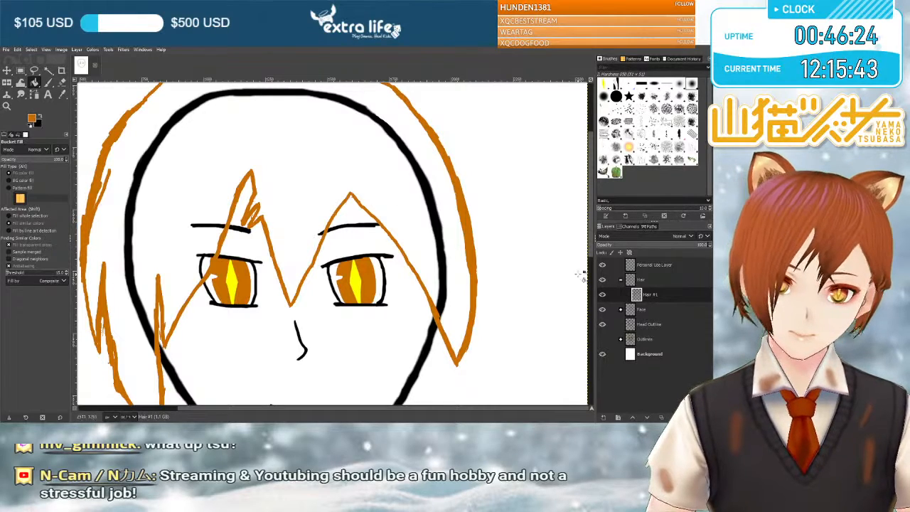
Hide the Head Outline layer and examine the overall shape of the hair lines around the face.
{"action": "left_click", "coordinate": [602, 324]}
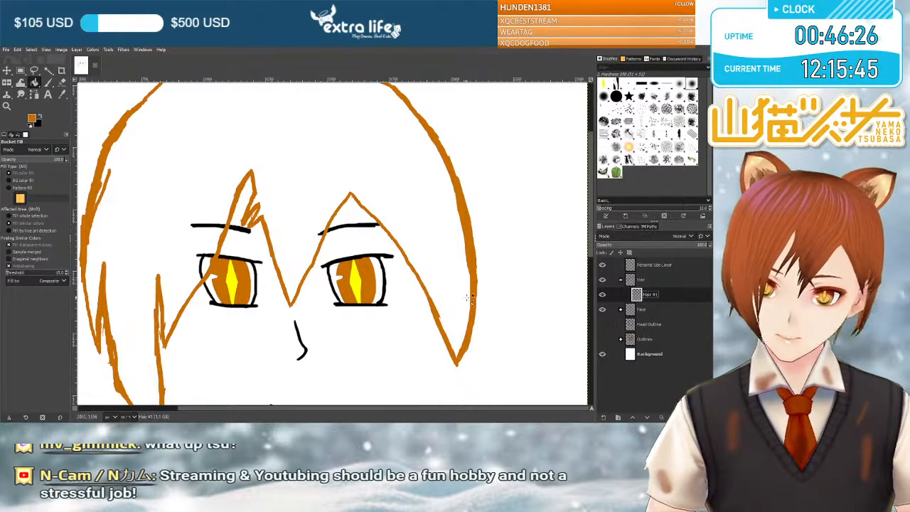
{"action": "scroll", "coordinate": [469, 300], "scroll_direction": "down", "scroll_amount": 3}
{"action": "scroll", "coordinate": [473, 295], "scroll_direction": "up", "scroll_amount": 3}
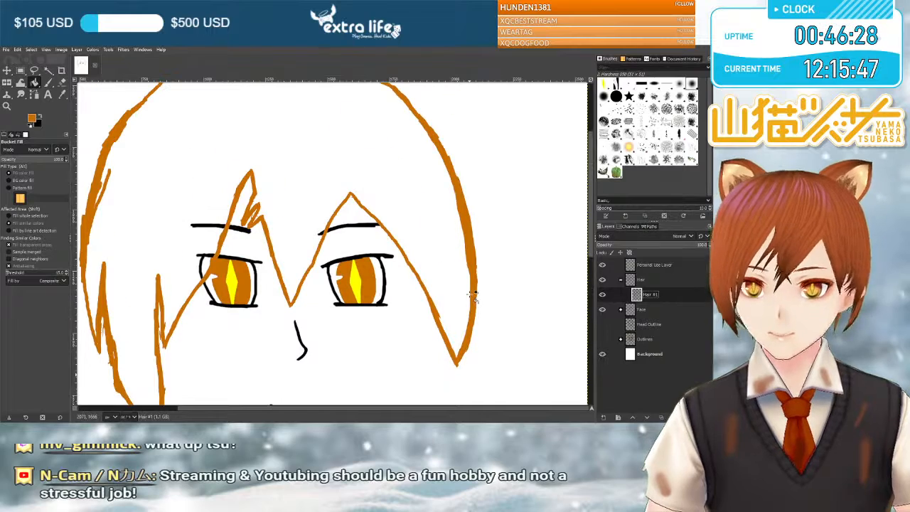
{"action": "scroll", "coordinate": [472, 295], "scroll_direction": "down", "scroll_amount": 3}
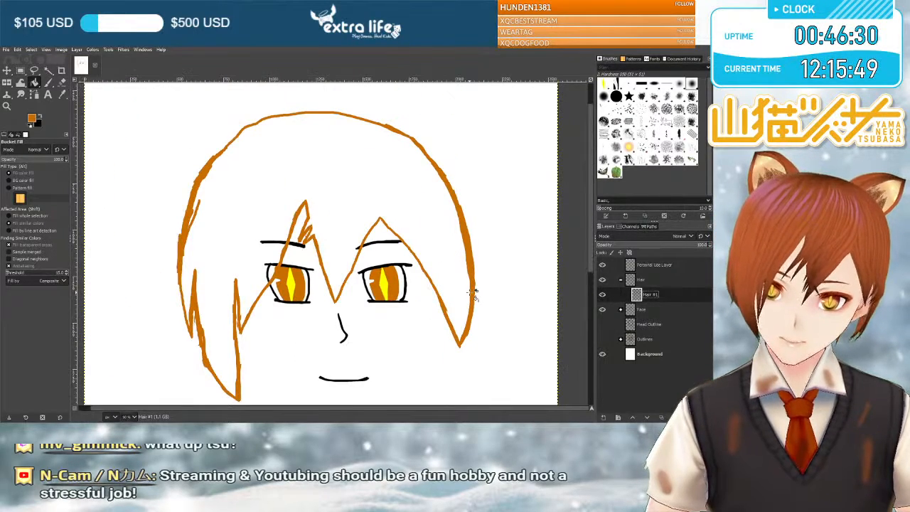
{"action": "scroll", "coordinate": [473, 295], "scroll_direction": "down", "scroll_amount": 1}
{"action": "scroll", "coordinate": [473, 293], "scroll_direction": "down", "scroll_amount": 1}
{"action": "scroll", "coordinate": [473, 293], "scroll_direction": "down", "scroll_amount": 1}
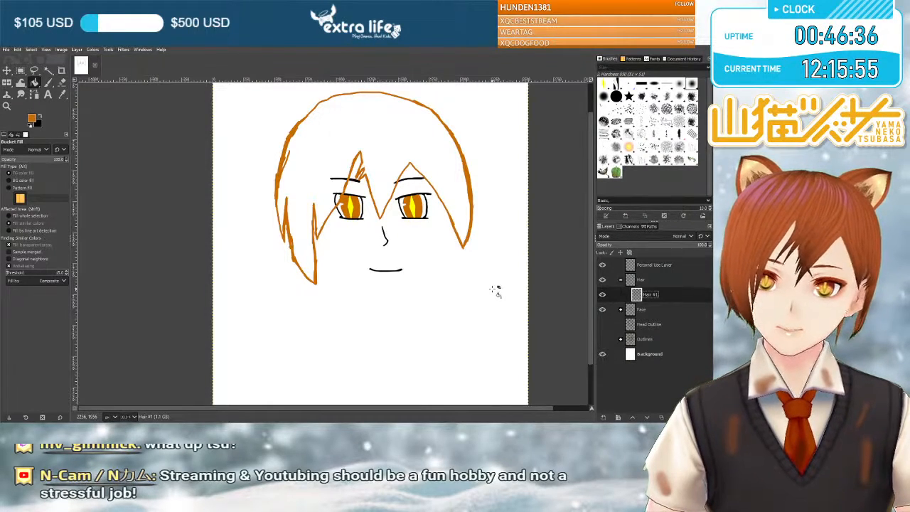
{"action": "scroll", "coordinate": [492, 289], "scroll_direction": "down", "scroll_amount": 2}
{"action": "scroll", "coordinate": [492, 289], "scroll_direction": "up", "scroll_amount": 3}
{"action": "scroll", "coordinate": [492, 289], "scroll_direction": "right", "scroll_amount": 1}
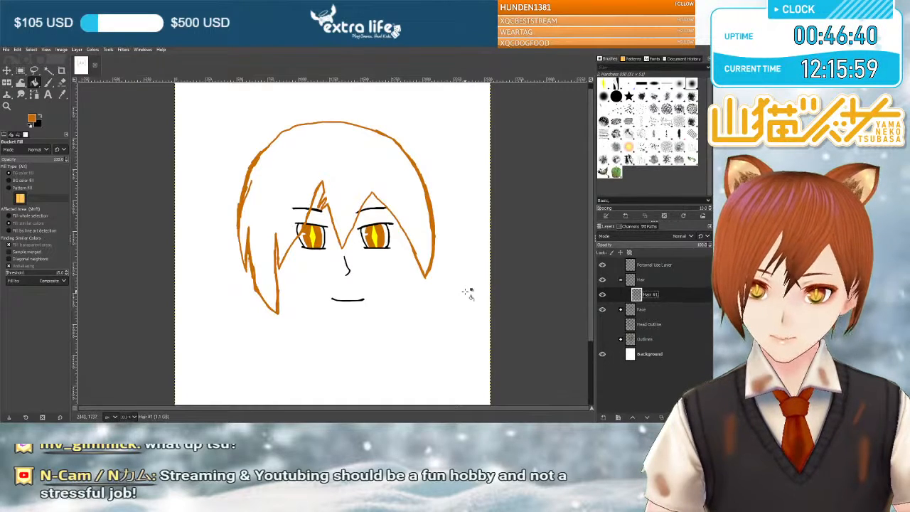
{"action": "scroll", "coordinate": [467, 293], "scroll_direction": "up", "scroll_amount": 1}
{"action": "scroll", "coordinate": [467, 292], "scroll_direction": "up", "scroll_amount": 2}
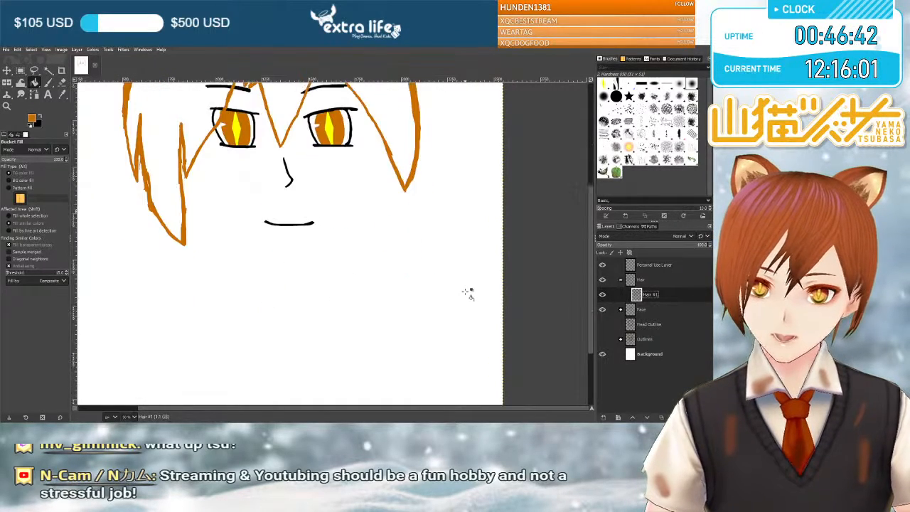
{"action": "scroll", "coordinate": [467, 293], "scroll_direction": "left", "scroll_amount": 2}
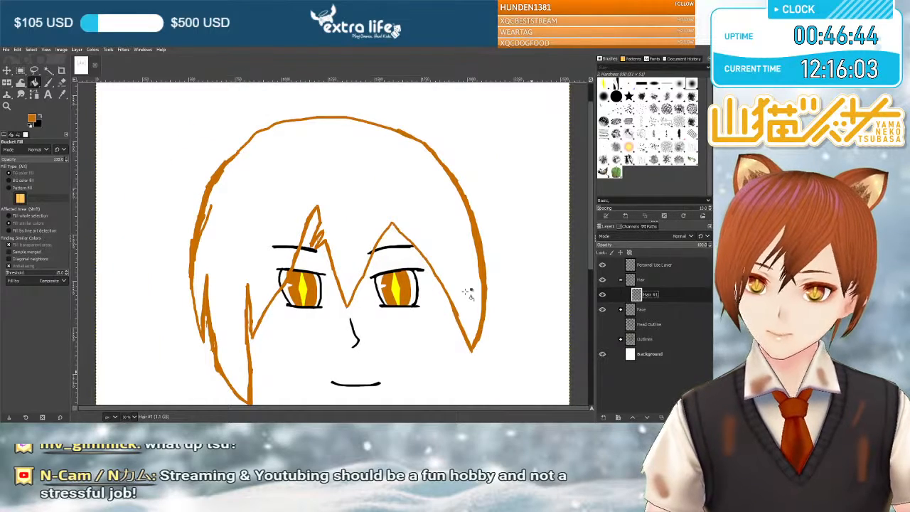
Show the Head Outline layer and the Outlines sketch again.
{"action": "left_click", "coordinate": [602, 325]}
{"action": "left_click", "coordinate": [602, 339]}
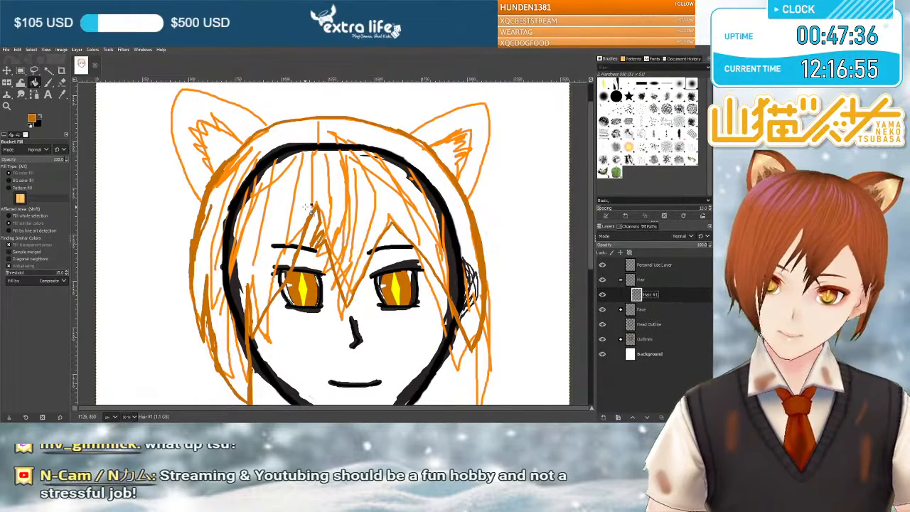
{"action": "scroll", "coordinate": [307, 206], "scroll_direction": "down", "scroll_amount": 3}
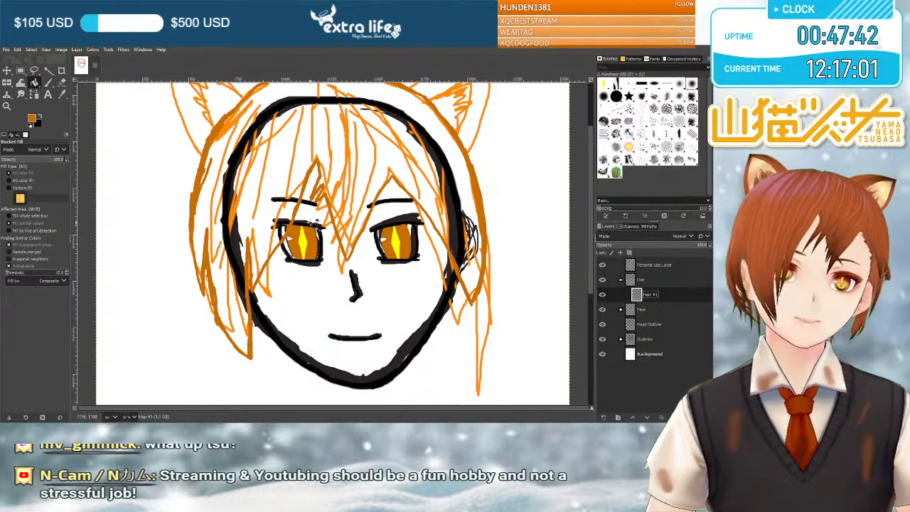
{"action": "scroll", "coordinate": [354, 221], "scroll_direction": "up", "scroll_amount": 3}
{"action": "scroll", "coordinate": [462, 247], "scroll_direction": "down", "scroll_amount": 3}
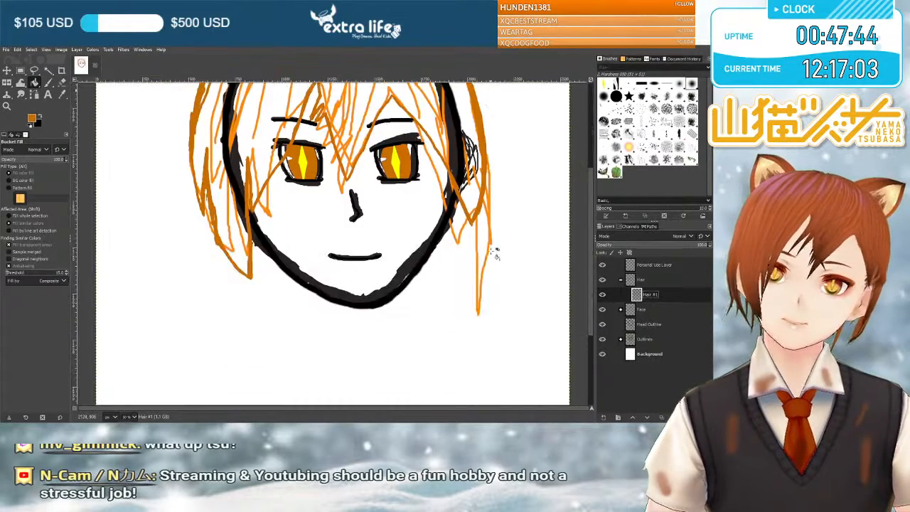
{"action": "scroll", "coordinate": [437, 254], "scroll_direction": "up", "scroll_amount": 3}
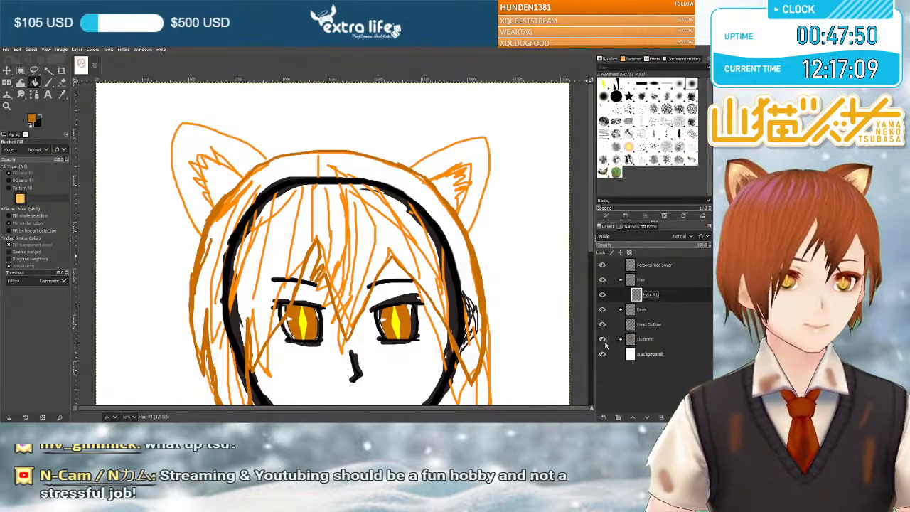
Rename the Hair #1 layer to Hair Outline #1.
{"action": "double_click", "coordinate": [658, 293]}
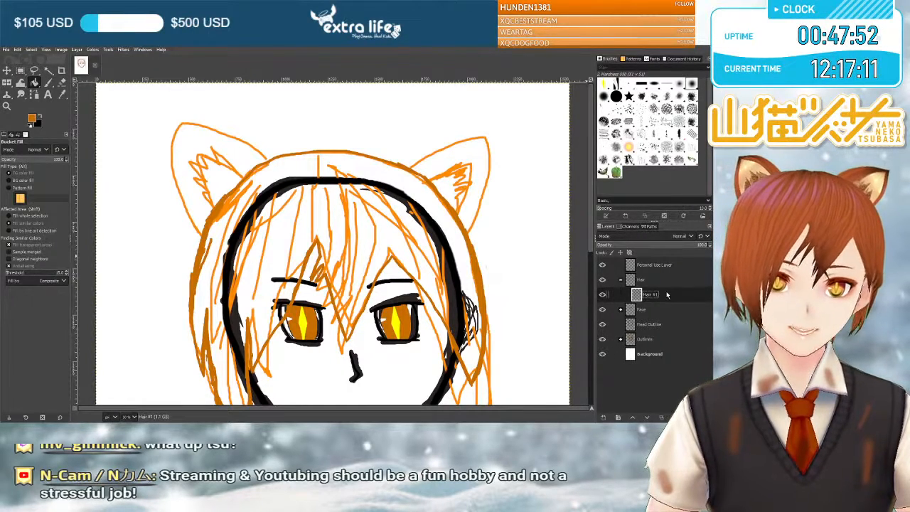
{"action": "key", "text": "ctrl+a"}
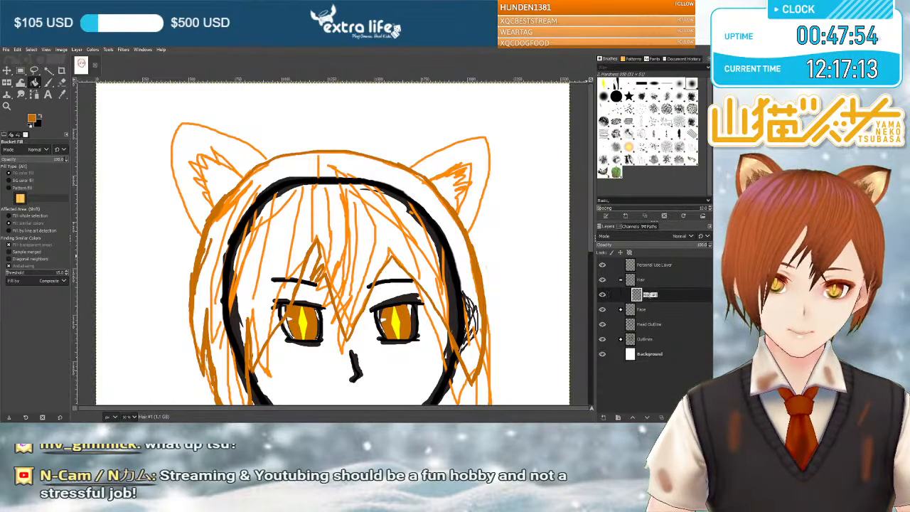
{"action": "type", "text": "Hair O"}
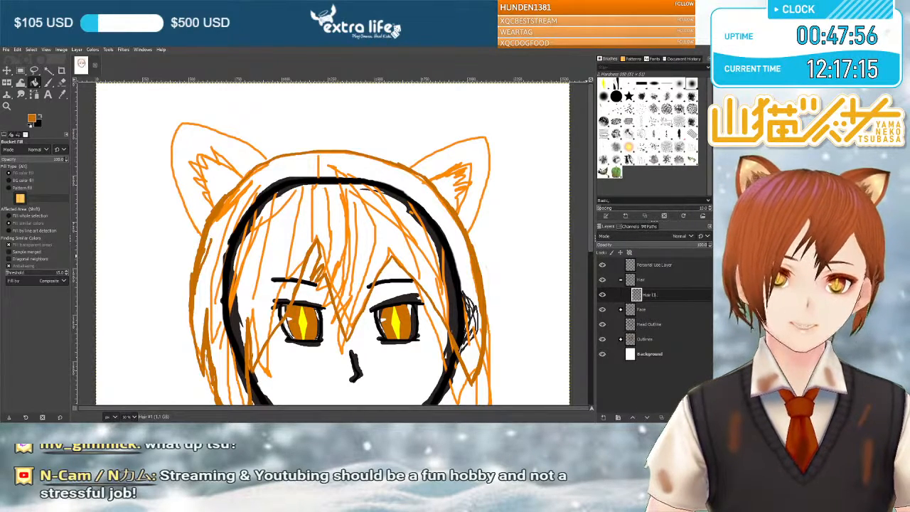
{"action": "type", "text": "utline"}
{"action": "key", "text": "Return"}
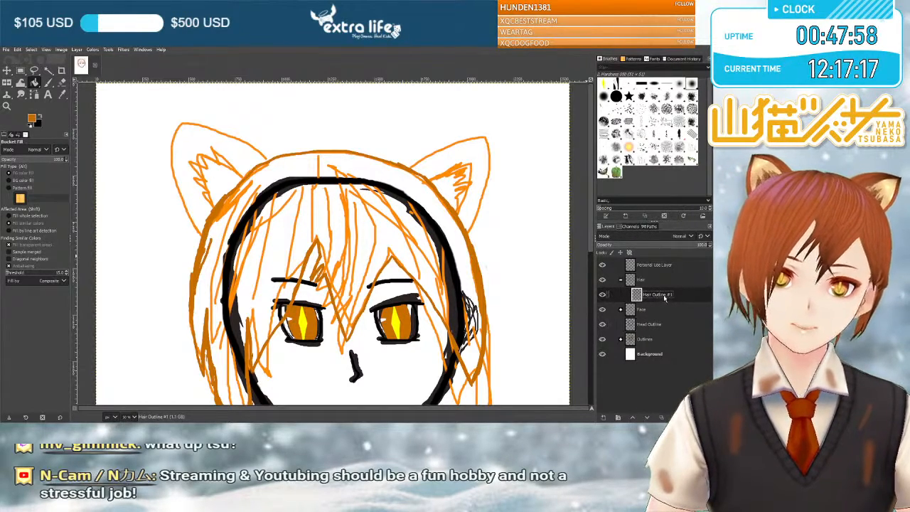
{"action": "left_click", "coordinate": [688, 294]}
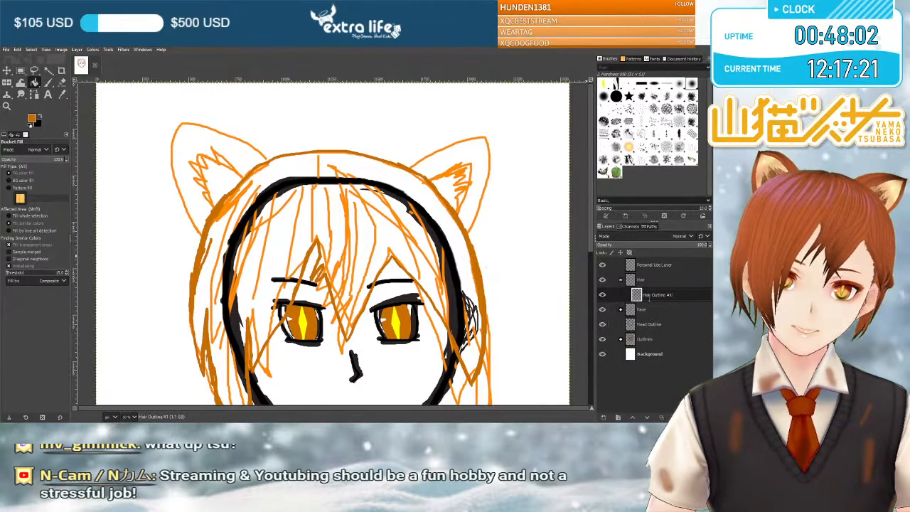
{"action": "key", "text": "BackSpace"}
{"action": "key", "text": "BackSpace"}
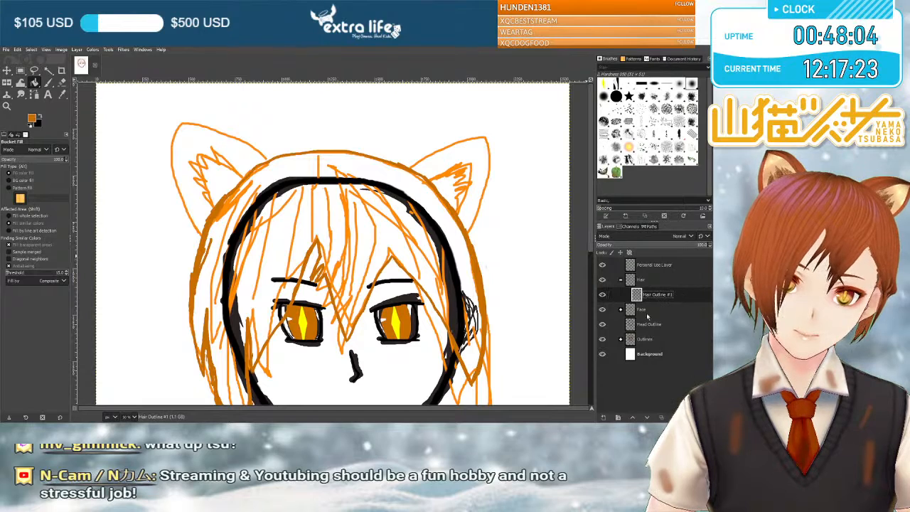
Rename the layer inside the Hair group to Hair General Shape.
{"action": "left_click", "coordinate": [619, 309]}
{"action": "left_click", "coordinate": [619, 310]}
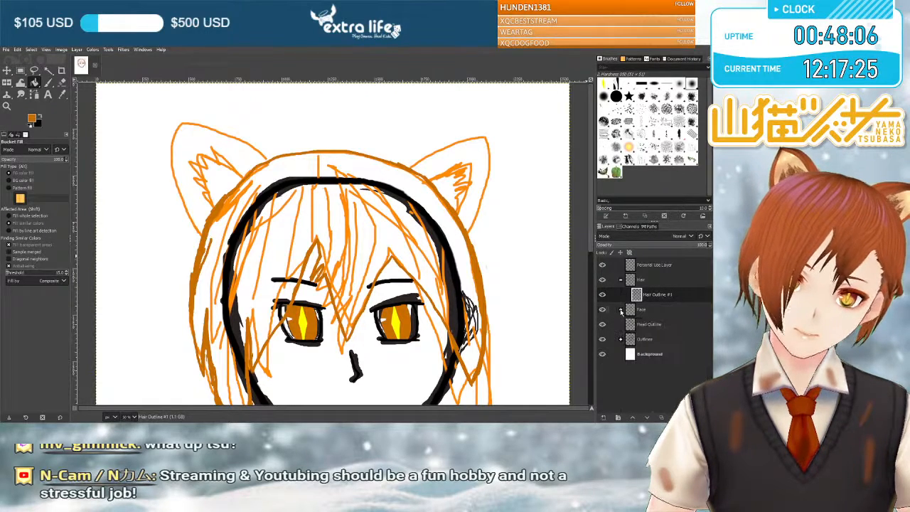
{"action": "left_click", "coordinate": [673, 294]}
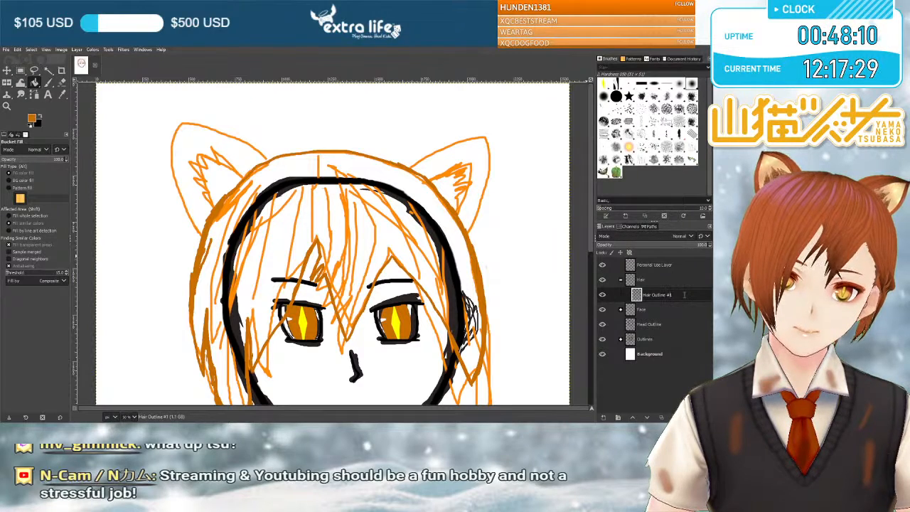
{"action": "key", "text": "BackSpace"}
{"action": "key", "text": "BackSpace"}
{"action": "key", "text": "BackSpace"}
{"action": "key", "text": "BackSpace"}
{"action": "key", "text": "BackSpace"}
{"action": "key", "text": "BackSpace"}
{"action": "key", "text": "BackSpace"}
{"action": "key", "text": "BackSpace"}
{"action": "key", "text": "BackSpace"}
{"action": "key", "text": "BackSpace"}
{"action": "type", "text": "Gi"}
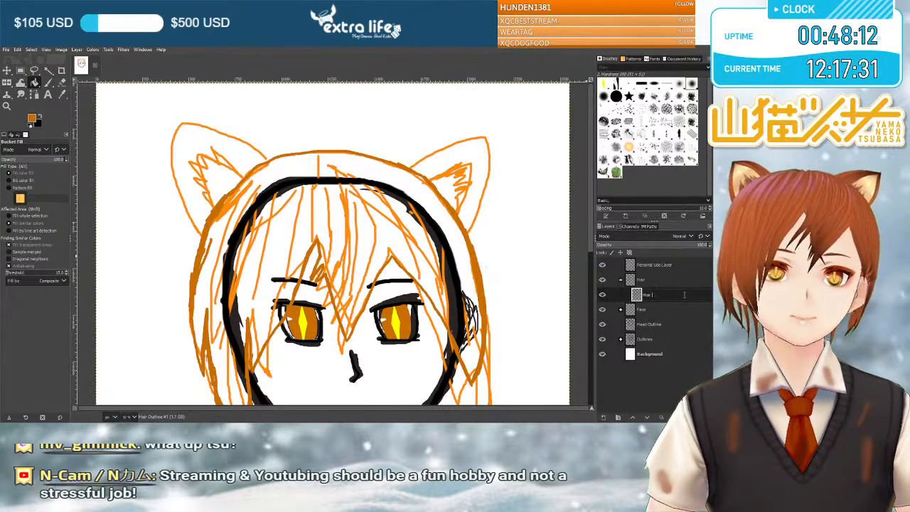
{"action": "type", "text": "neral Shape"}
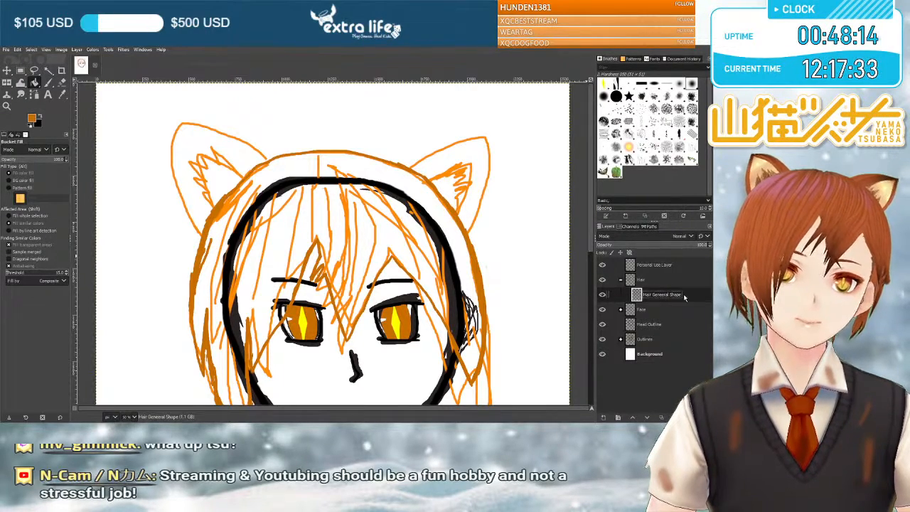
{"action": "key", "text": "Return"}
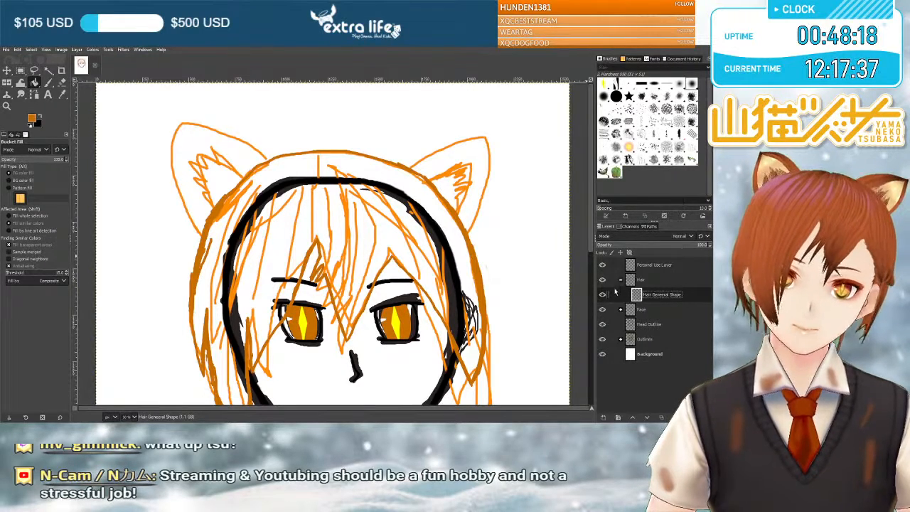
Select the Personal Use Layer and ready the Paintbrush with a blue foreground colour for annotations.
{"action": "left_click", "coordinate": [608, 265]}
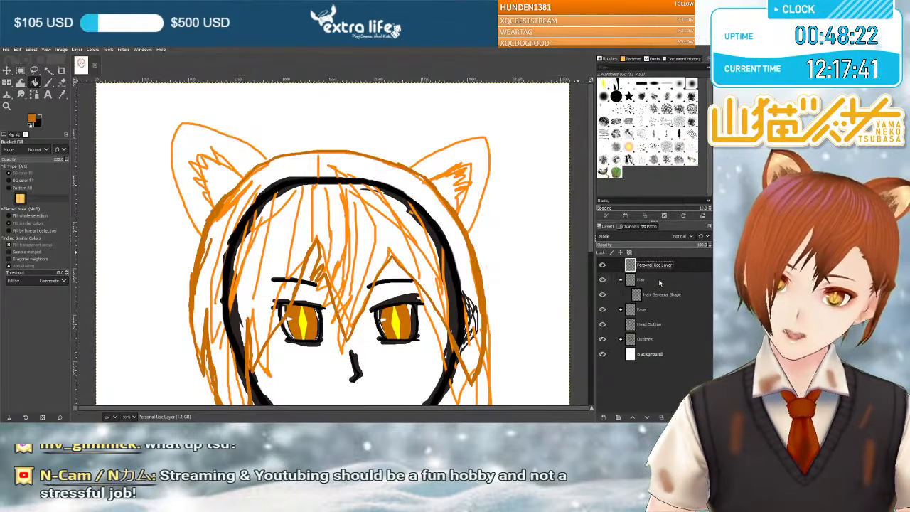
{"action": "left_click", "coordinate": [48, 83]}
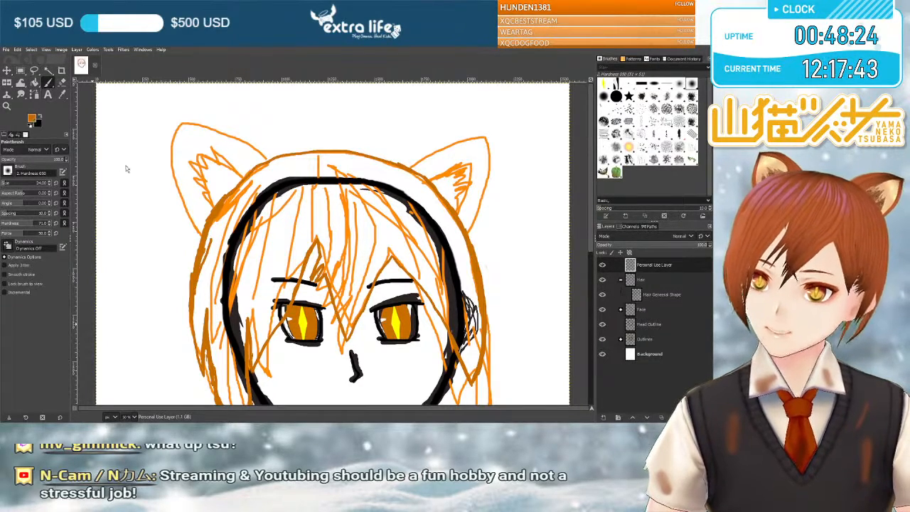
{"action": "left_click", "coordinate": [102, 185]}
Scribble loose blue annotation strokes over the face, fringe and crown of the hair, undoing each one.
{"action": "scroll", "coordinate": [418, 275], "scroll_direction": "down", "scroll_amount": 4}
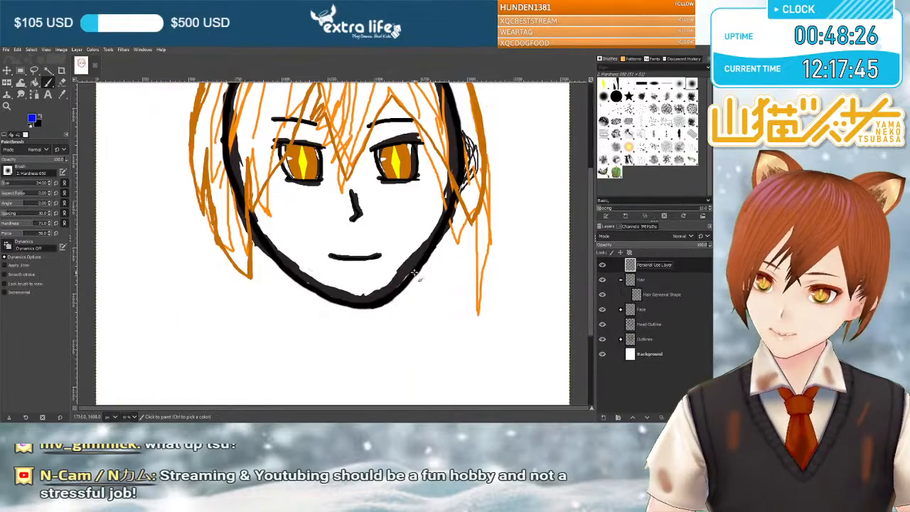
{"action": "scroll", "coordinate": [341, 286], "scroll_direction": "up", "scroll_amount": 2}
{"action": "mouse_move", "coordinate": [326, 282]}
{"action": "left_mouse_down"}
{"action": "mouse_move", "coordinate": [247, 266]}
{"action": "mouse_move", "coordinate": [435, 271]}
{"action": "mouse_move", "coordinate": [449, 310]}
{"action": "left_mouse_up"}
{"action": "key", "text": "ctrl+z"}
{"action": "scroll", "coordinate": [315, 208], "scroll_direction": "up", "scroll_amount": 3}
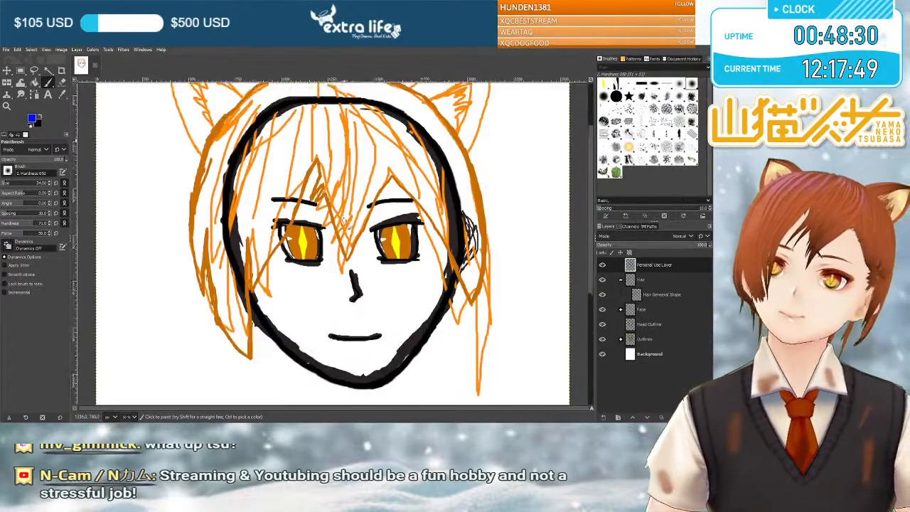
{"action": "scroll", "coordinate": [315, 208], "scroll_direction": "down", "scroll_amount": 4}
{"action": "scroll", "coordinate": [341, 245], "scroll_direction": "up", "scroll_amount": 4}
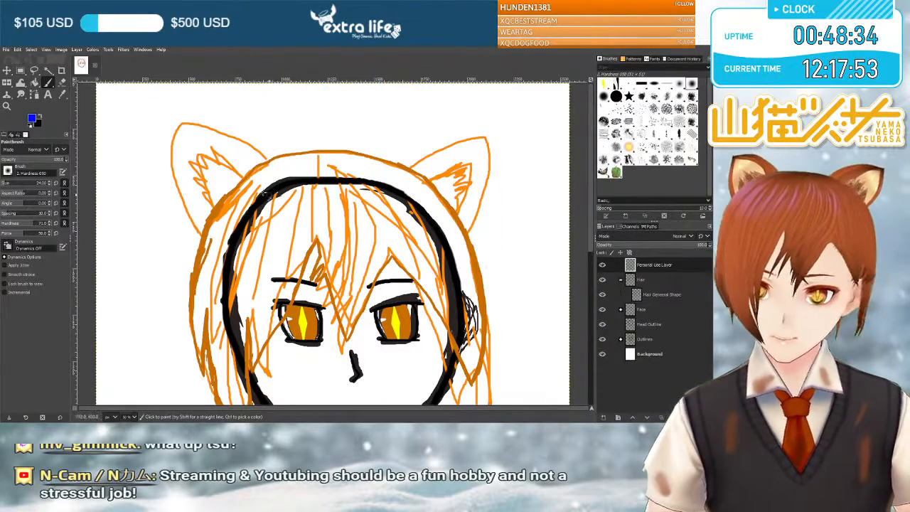
{"action": "mouse_move", "coordinate": [354, 147]}
{"action": "left_mouse_down"}
{"action": "mouse_move", "coordinate": [267, 278]}
{"action": "mouse_move", "coordinate": [398, 226]}
{"action": "mouse_move", "coordinate": [268, 276]}
{"action": "mouse_move", "coordinate": [273, 226]}
{"action": "mouse_move", "coordinate": [495, 279]}
{"action": "left_mouse_up"}
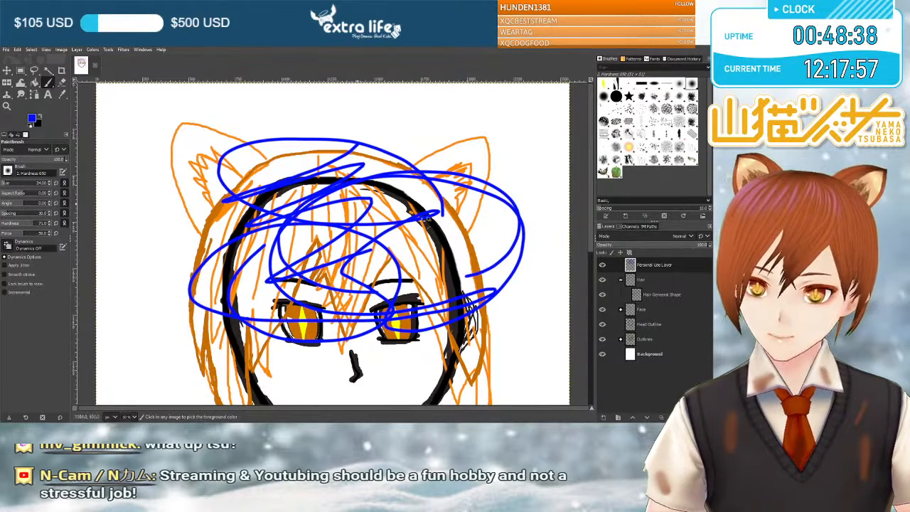
{"action": "key", "text": "ctrl+z"}
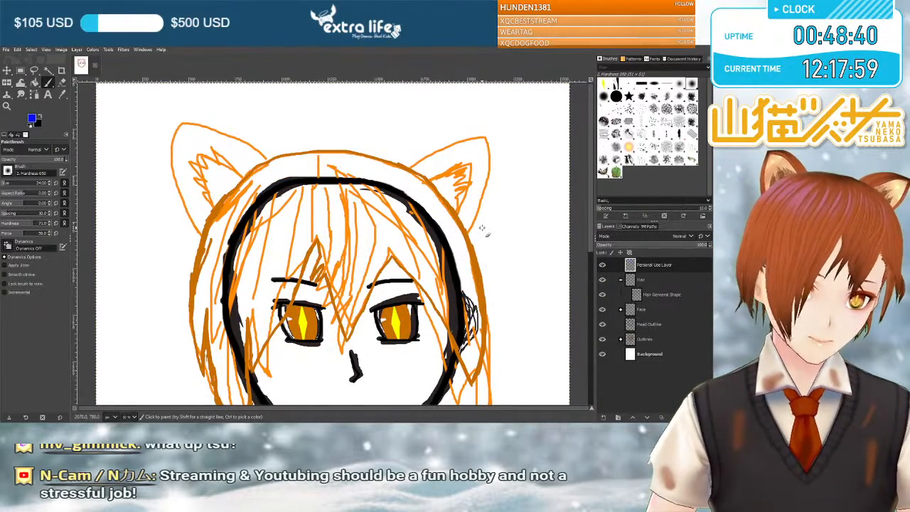
Circle the long side lock beside the right-hand jaw line in blue, and undo the circle.
{"action": "scroll", "coordinate": [448, 224], "scroll_direction": "down", "scroll_amount": 5}
{"action": "scroll", "coordinate": [448, 224], "scroll_direction": "up", "scroll_amount": 2}
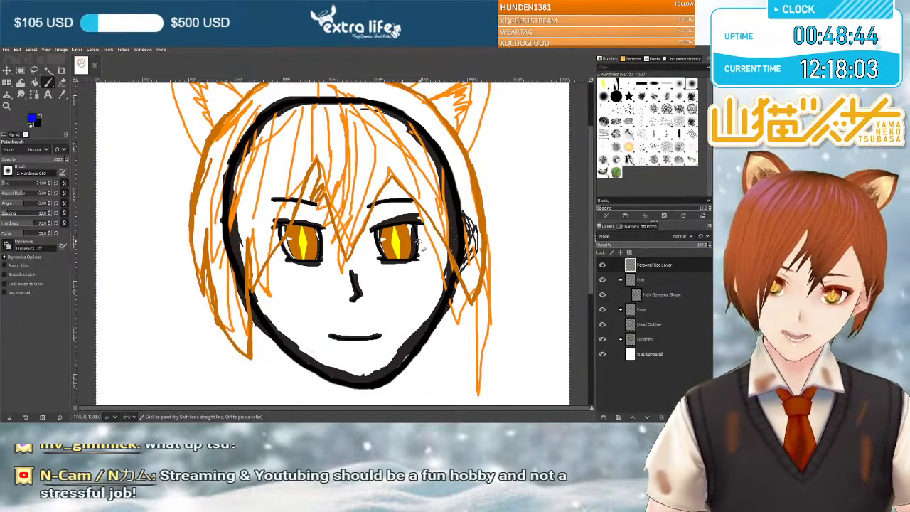
{"action": "scroll", "coordinate": [412, 230], "scroll_direction": "up", "scroll_amount": 1}
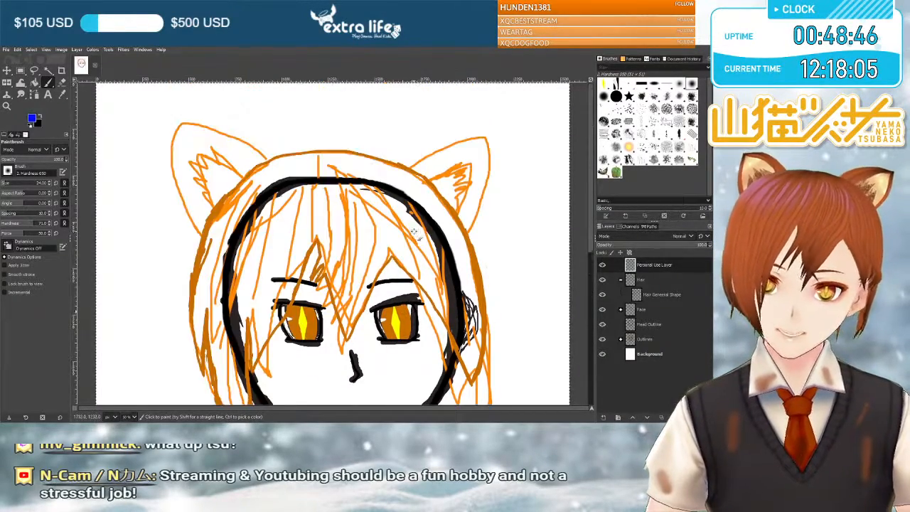
{"action": "scroll", "coordinate": [422, 236], "scroll_direction": "down", "scroll_amount": 2}
{"action": "scroll", "coordinate": [410, 242], "scroll_direction": "up", "scroll_amount": 1}
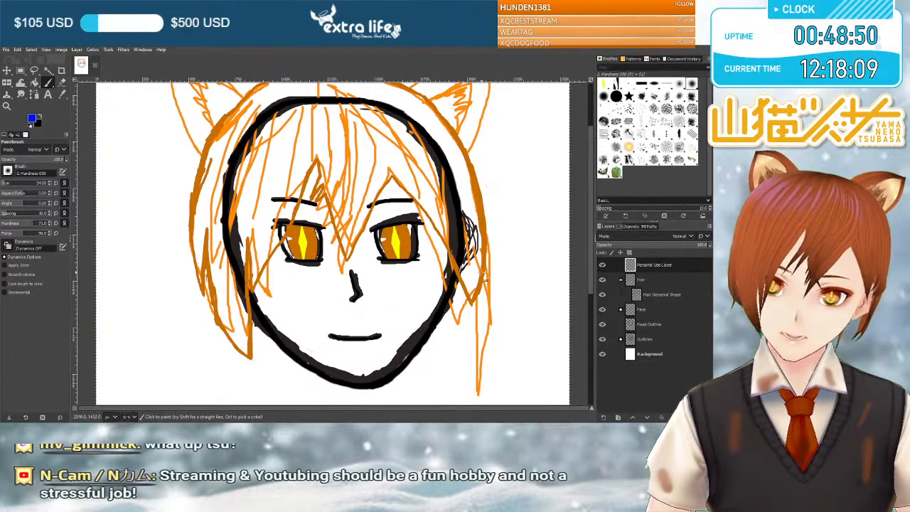
{"action": "left_click_drag", "start_coordinate": [425, 291], "coordinate": [429, 375]}
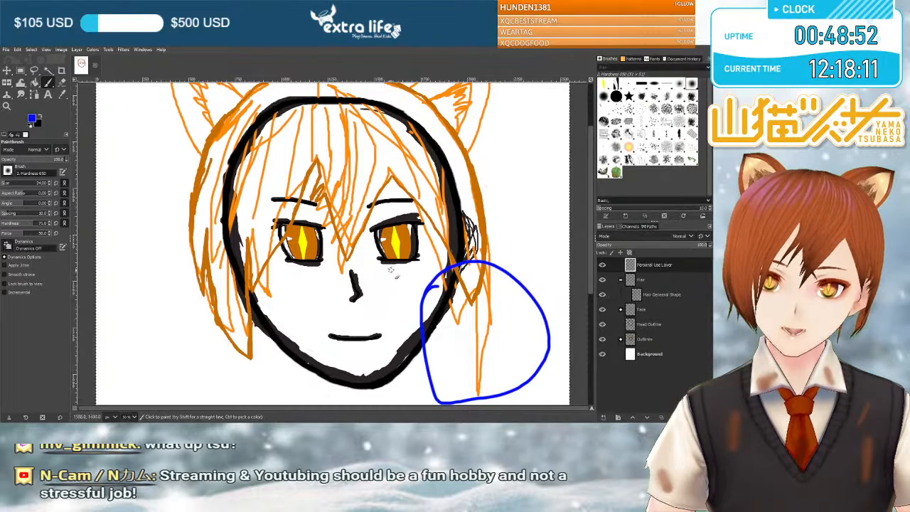
{"action": "scroll", "coordinate": [392, 264], "scroll_direction": "down", "scroll_amount": 3}
{"action": "scroll", "coordinate": [497, 280], "scroll_direction": "up", "scroll_amount": 3}
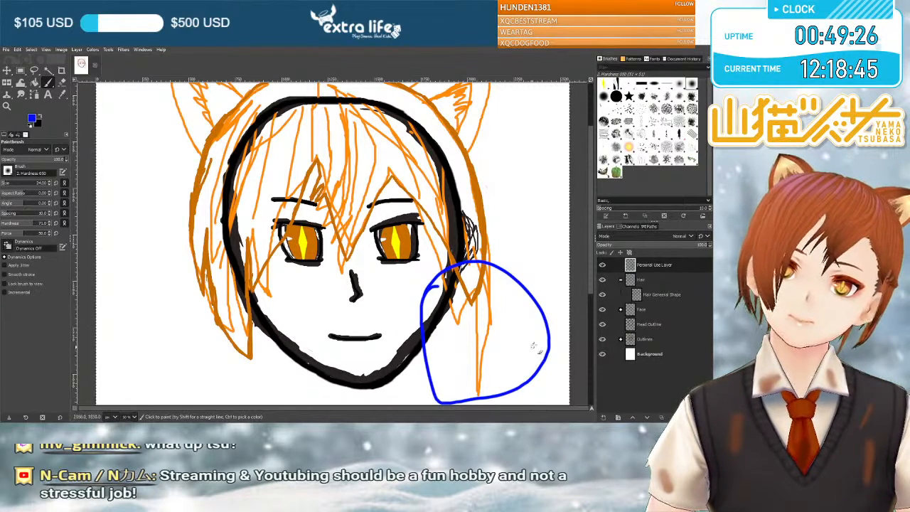
{"action": "key", "text": "ctrl+z"}
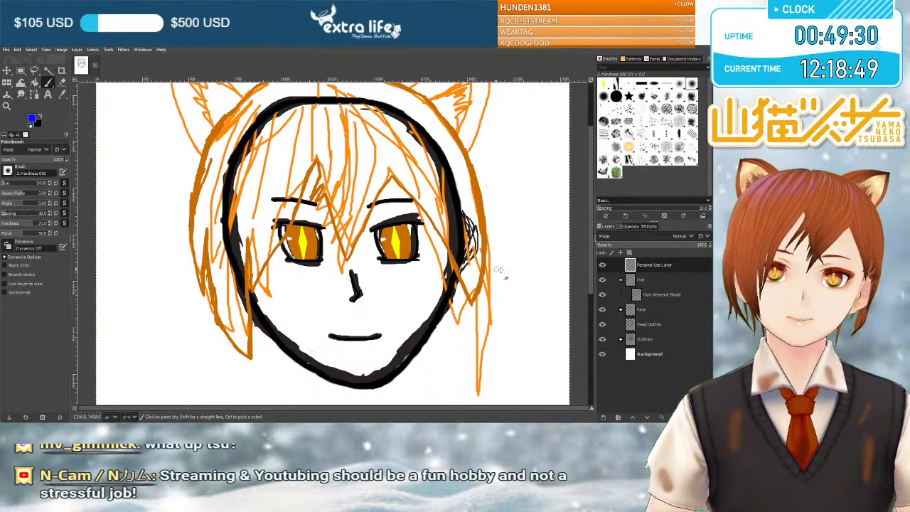
Mark the end of the right-hand side lock with short blue curves, undoing each curve.
{"action": "scroll", "coordinate": [491, 227], "scroll_direction": "up", "scroll_amount": 3}
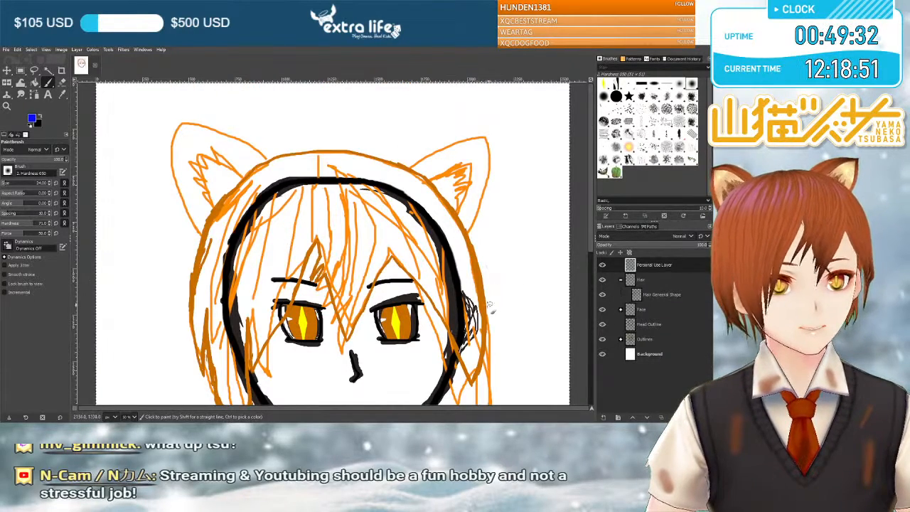
{"action": "scroll", "coordinate": [477, 304], "scroll_direction": "down", "scroll_amount": 3}
{"action": "mouse_move", "coordinate": [458, 284]}
{"action": "left_mouse_down"}
{"action": "mouse_move", "coordinate": [497, 312]}
{"action": "mouse_move", "coordinate": [456, 382]}
{"action": "left_mouse_up"}
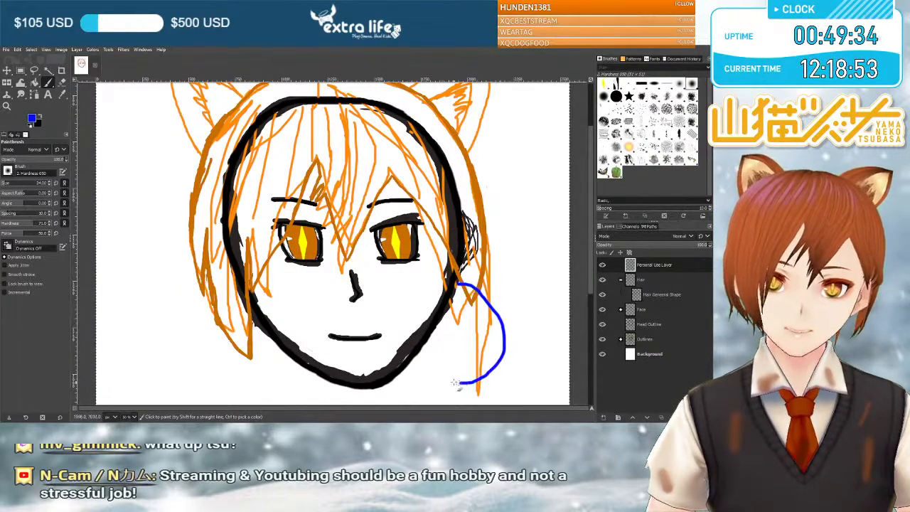
{"action": "key", "text": "ctrl+z"}
{"action": "mouse_move", "coordinate": [448, 279]}
{"action": "left_mouse_down"}
{"action": "mouse_move", "coordinate": [454, 380]}
{"action": "mouse_move", "coordinate": [447, 266]}
{"action": "mouse_move", "coordinate": [427, 270]}
{"action": "left_mouse_up"}
{"action": "key", "text": "ctrl+z"}
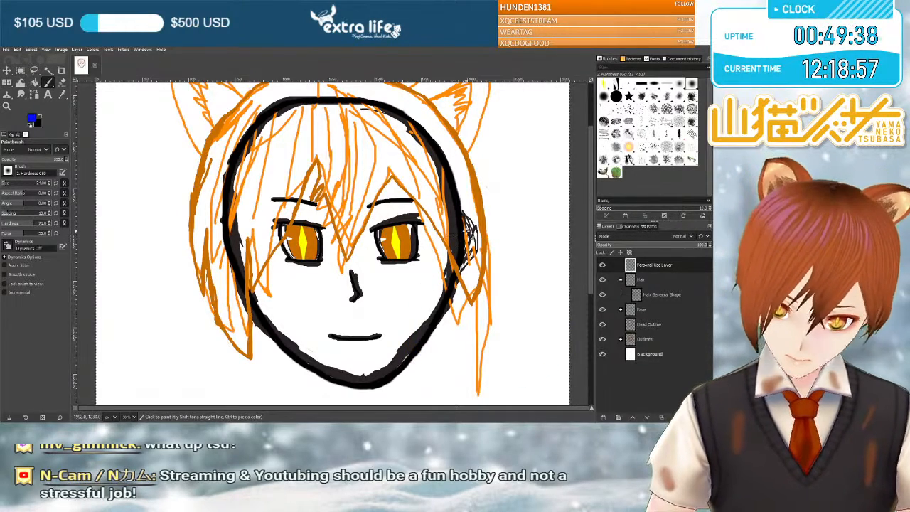
Mark both sides of the upper hair with blue strokes, and undo the two strokes.
{"action": "scroll", "coordinate": [461, 232], "scroll_direction": "up", "scroll_amount": 3}
{"action": "mouse_move", "coordinate": [501, 240]}
{"action": "left_mouse_down"}
{"action": "mouse_move", "coordinate": [475, 121]}
{"action": "mouse_move", "coordinate": [441, 243]}
{"action": "left_mouse_up"}
{"action": "mouse_move", "coordinate": [291, 178]}
{"action": "left_mouse_down"}
{"action": "mouse_move", "coordinate": [114, 213]}
{"action": "mouse_move", "coordinate": [211, 262]}
{"action": "left_mouse_up"}
{"action": "key", "text": "ctrl+z"}
{"action": "key", "text": "ctrl+z"}
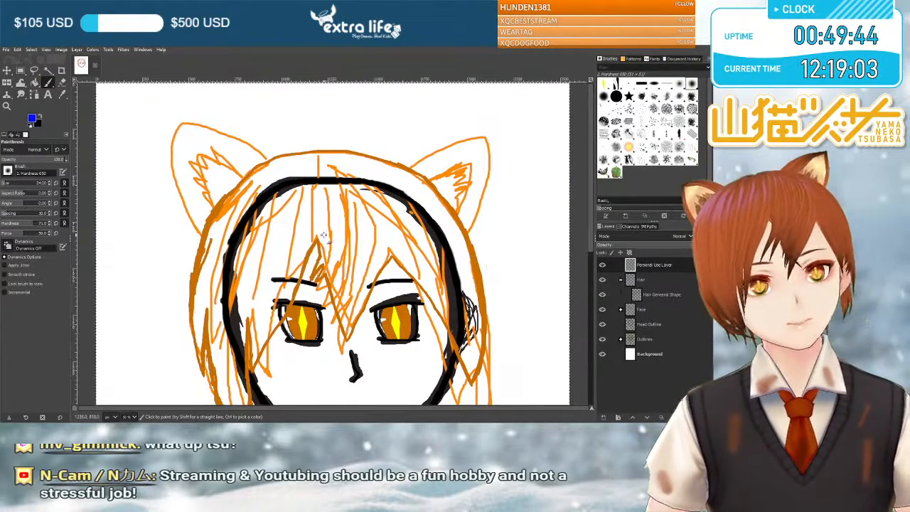
Circle the human-ear areas on both sides of the head in blue, and undo both circles.
{"action": "scroll", "coordinate": [294, 207], "scroll_direction": "down", "scroll_amount": 3}
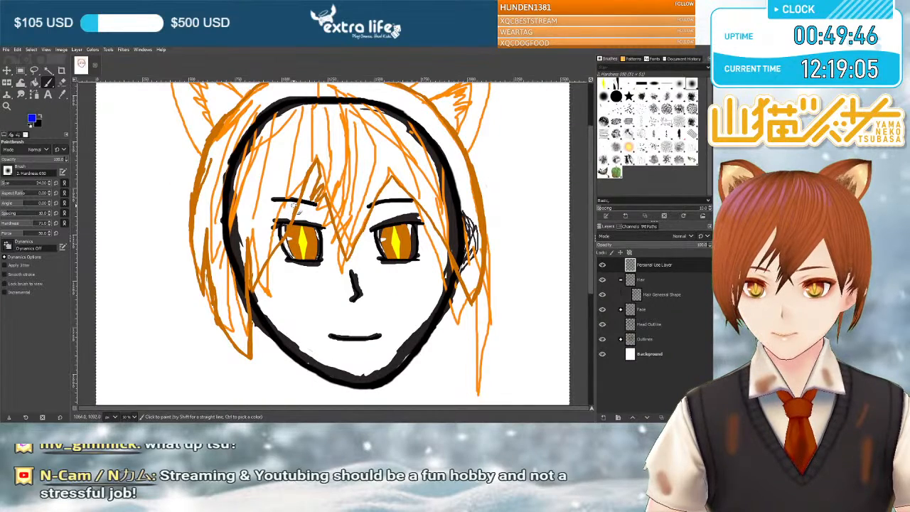
{"action": "mouse_move", "coordinate": [468, 267]}
{"action": "left_mouse_down"}
{"action": "mouse_move", "coordinate": [495, 220]}
{"action": "mouse_move", "coordinate": [463, 269]}
{"action": "left_mouse_up"}
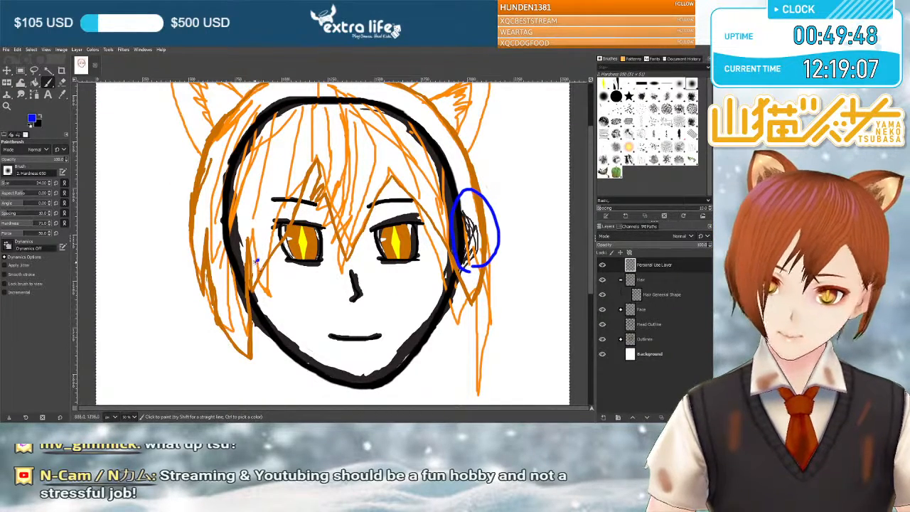
{"action": "left_click_drag", "start_coordinate": [235, 205], "coordinate": [261, 262]}
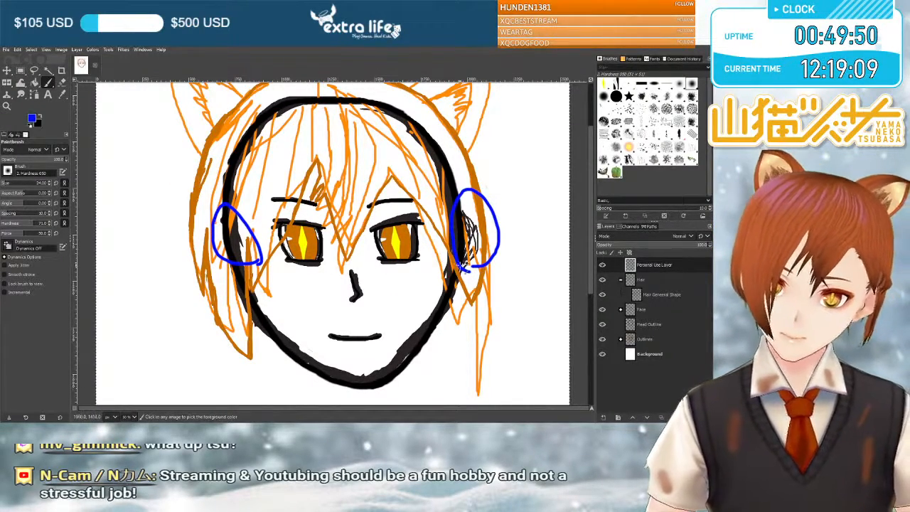
{"action": "key", "text": "ctrl+z"}
{"action": "key", "text": "ctrl+z"}
{"action": "scroll", "coordinate": [496, 202], "scroll_direction": "up", "scroll_amount": 3}
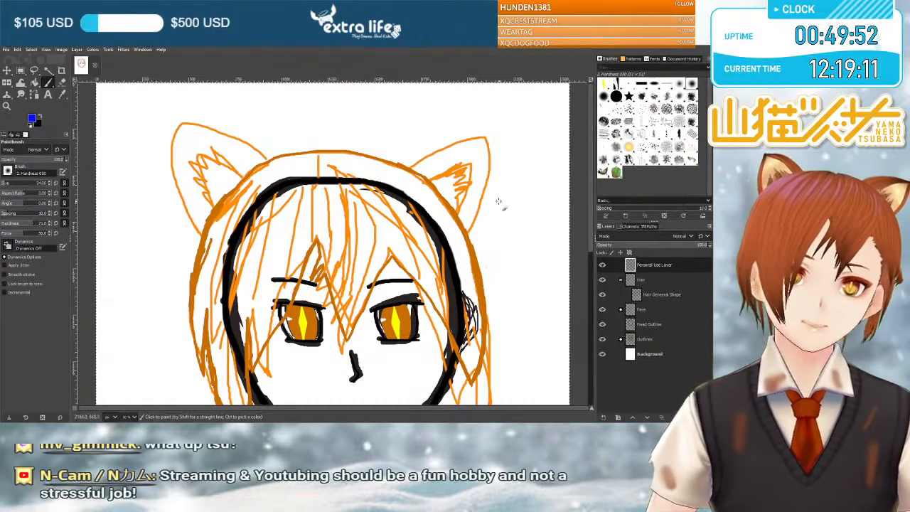
{"action": "scroll", "coordinate": [497, 203], "scroll_direction": "down", "scroll_amount": 4}
{"action": "scroll", "coordinate": [502, 205], "scroll_direction": "up", "scroll_amount": 1}
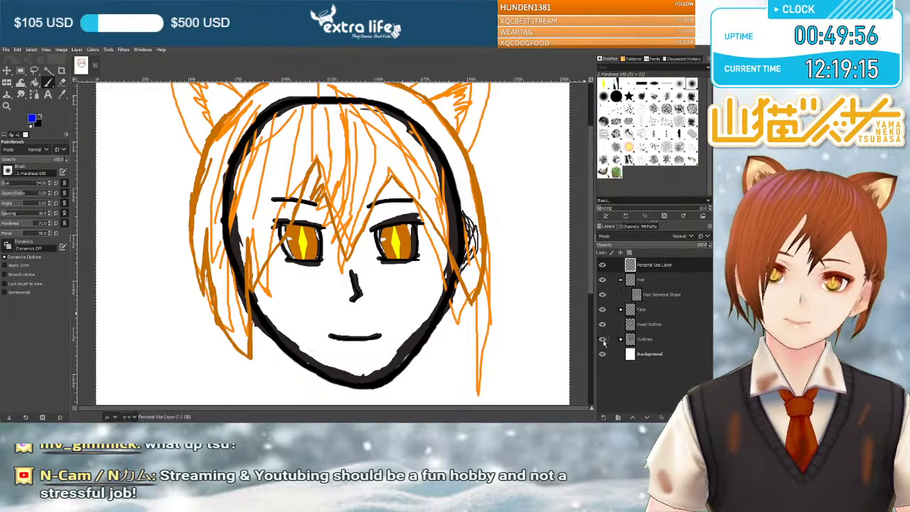
{"action": "left_click", "coordinate": [647, 282]}
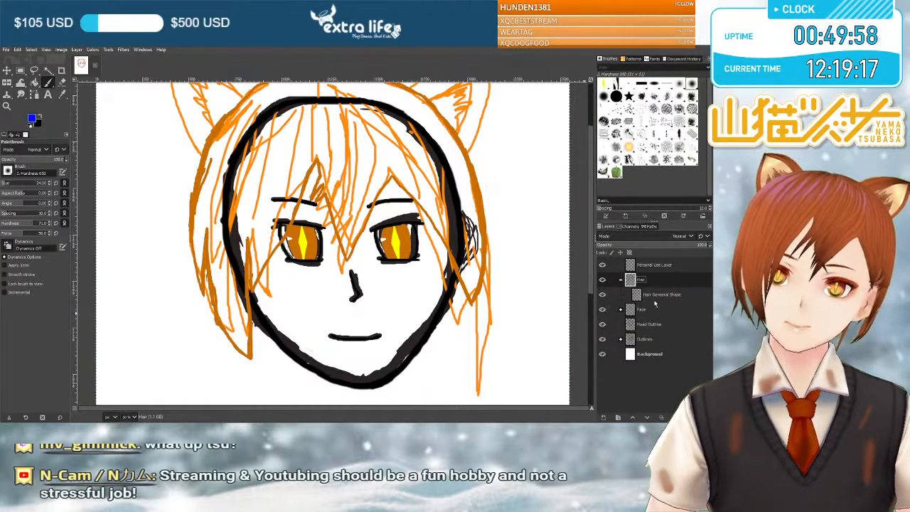
{"action": "left_click", "coordinate": [689, 298]}
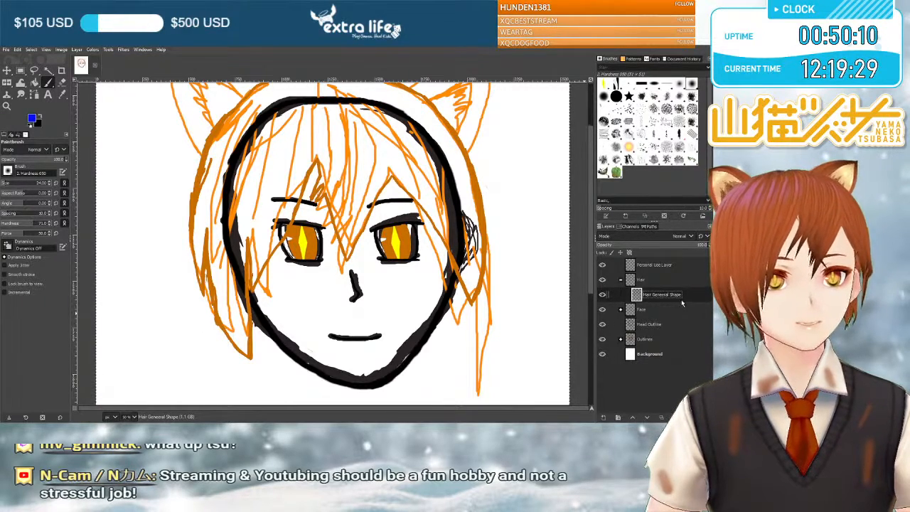
{"action": "scroll", "coordinate": [318, 248], "scroll_direction": "up", "scroll_amount": 3}
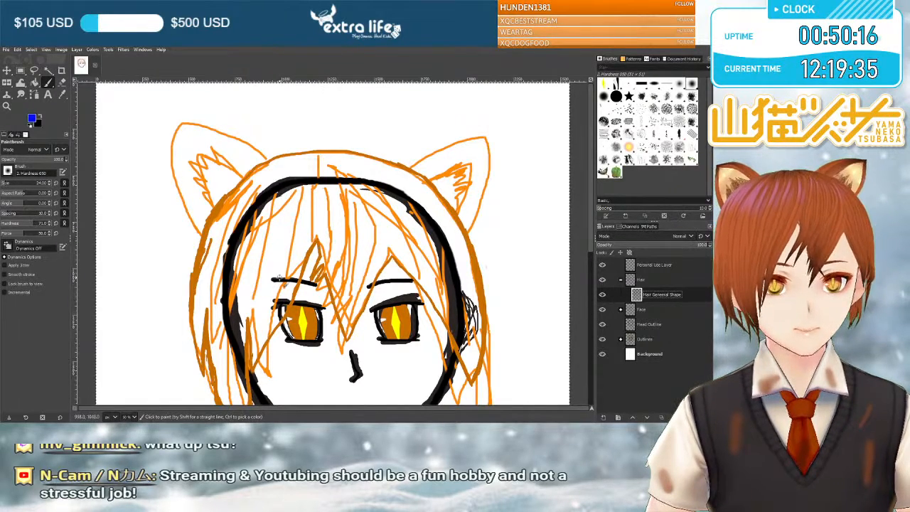
{"action": "scroll", "coordinate": [312, 240], "scroll_direction": "down", "scroll_amount": 3}
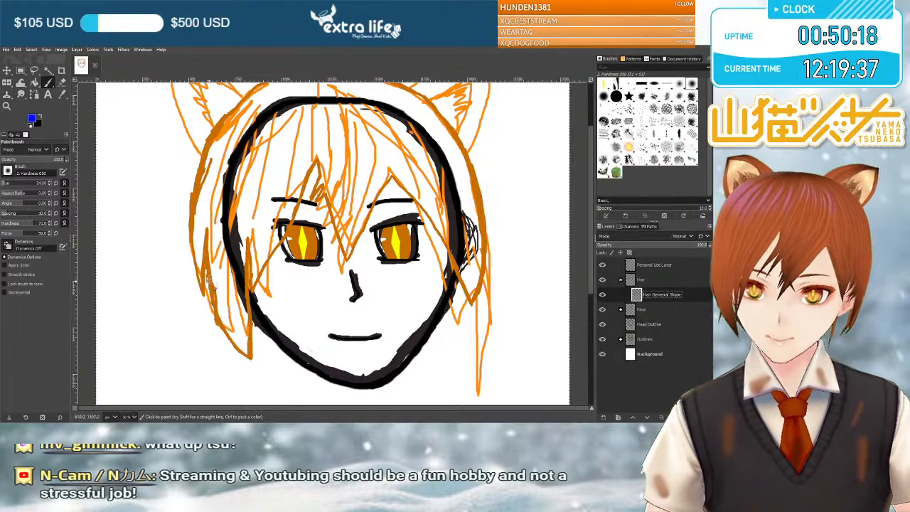
On the Personal Use Layer, outline the hair area around the upper face and the long side lock in blue, and undo the outline.
{"action": "left_click", "coordinate": [653, 265]}
{"action": "left_click_drag", "start_coordinate": [207, 213], "coordinate": [208, 245]}
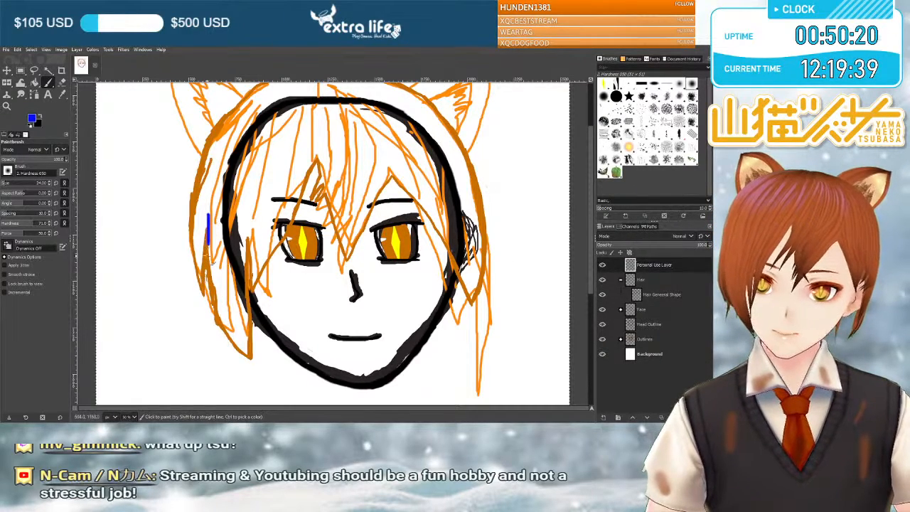
{"action": "left_click_drag", "start_coordinate": [232, 361], "coordinate": [269, 371]}
{"action": "mouse_move", "coordinate": [283, 321]}
{"action": "left_mouse_down"}
{"action": "mouse_move", "coordinate": [382, 293]}
{"action": "mouse_move", "coordinate": [475, 303]}
{"action": "mouse_move", "coordinate": [523, 221]}
{"action": "mouse_move", "coordinate": [403, 112]}
{"action": "mouse_move", "coordinate": [203, 193]}
{"action": "left_mouse_up"}
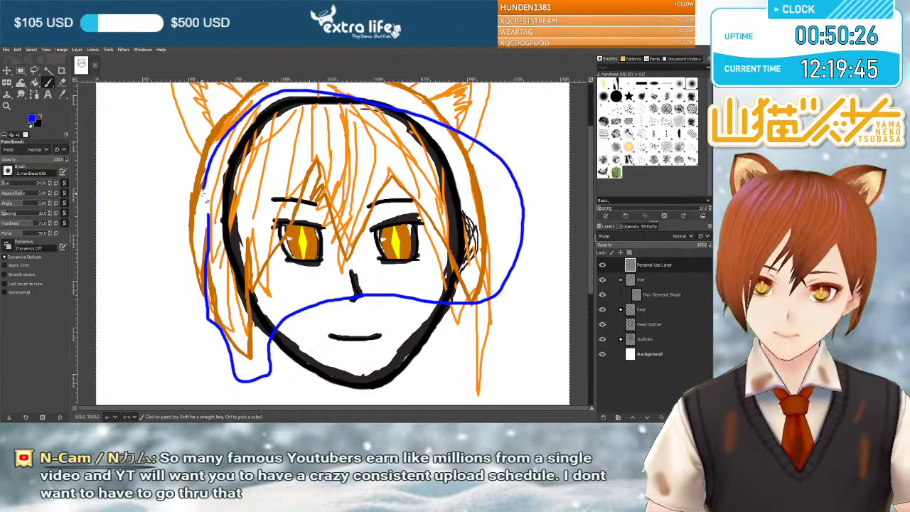
{"action": "left_click_drag", "start_coordinate": [209, 243], "coordinate": [212, 247]}
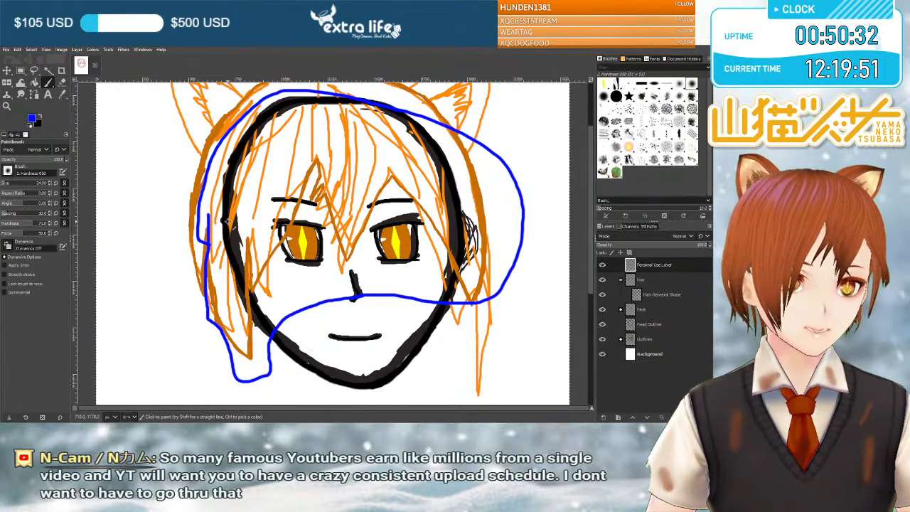
{"action": "scroll", "coordinate": [226, 221], "scroll_direction": "up", "scroll_amount": 3}
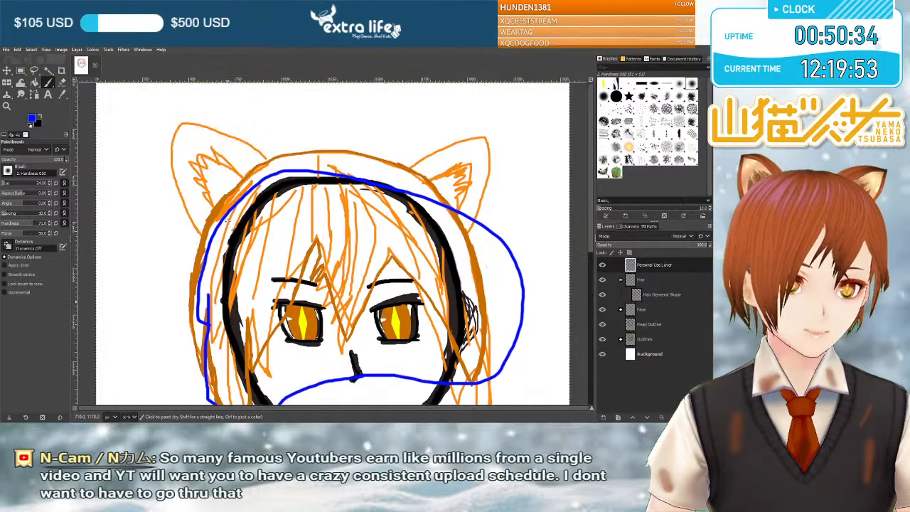
{"action": "scroll", "coordinate": [227, 221], "scroll_direction": "down", "scroll_amount": 3}
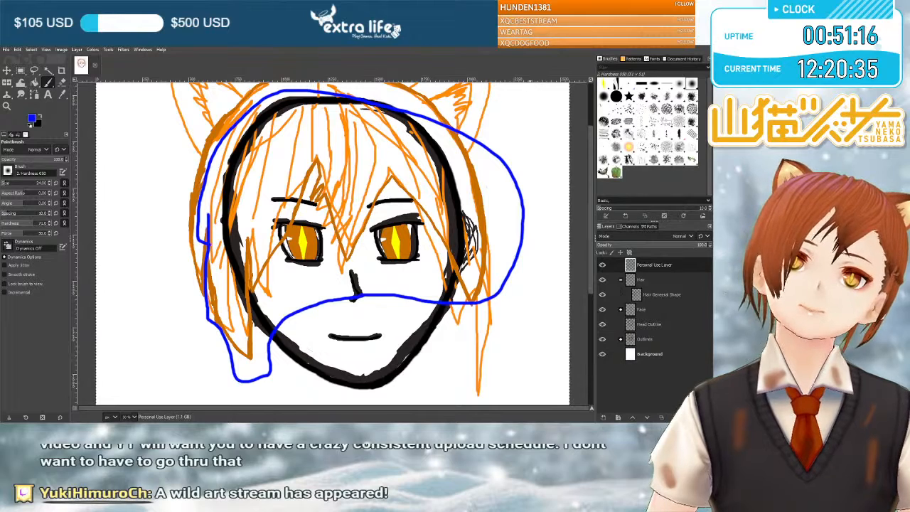
{"action": "key", "text": "ctrl+z"}
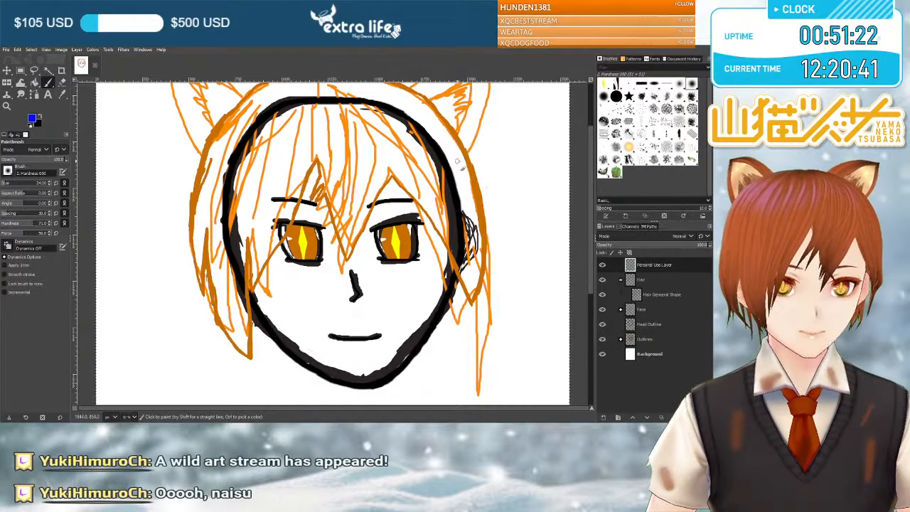
Examine the orange hair sketch around the head, from the cat ears down to the side lock tips.
{"action": "scroll", "coordinate": [458, 157], "scroll_direction": "up", "scroll_amount": 3}
{"action": "scroll", "coordinate": [457, 162], "scroll_direction": "down", "scroll_amount": 3}
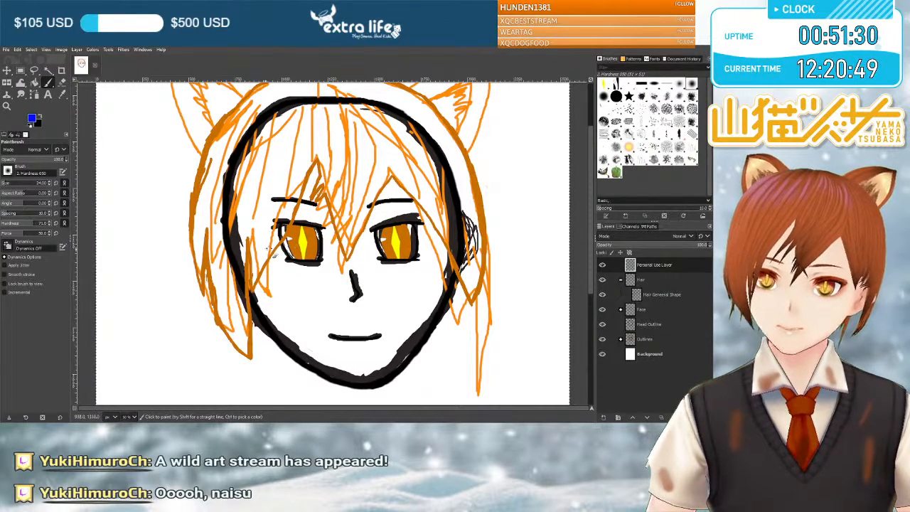
{"action": "scroll", "coordinate": [288, 247], "scroll_direction": "up", "scroll_amount": 2}
{"action": "scroll", "coordinate": [288, 247], "scroll_direction": "down", "scroll_amount": 2}
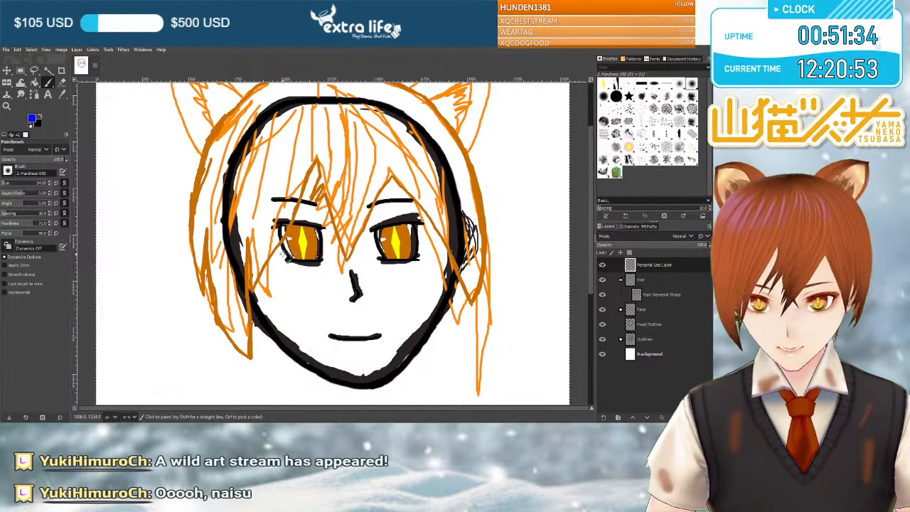
{"action": "scroll", "coordinate": [280, 257], "scroll_direction": "up", "scroll_amount": 2}
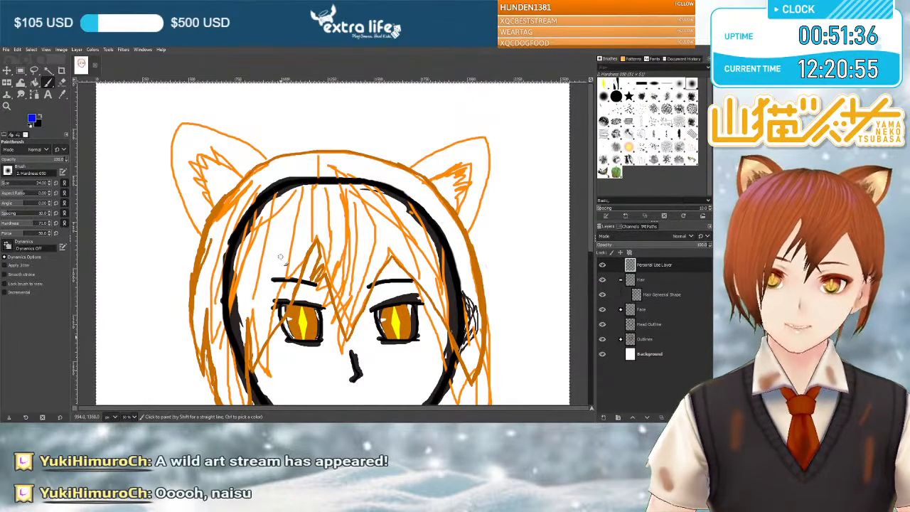
{"action": "scroll", "coordinate": [280, 256], "scroll_direction": "down", "scroll_amount": 2}
{"action": "scroll", "coordinate": [280, 257], "scroll_direction": "up", "scroll_amount": 1}
{"action": "scroll", "coordinate": [281, 257], "scroll_direction": "down", "scroll_amount": 2}
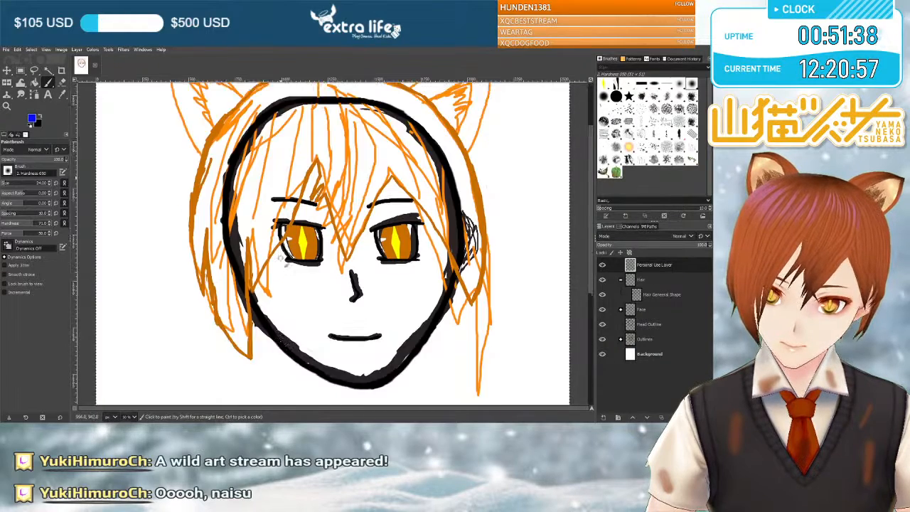
{"action": "scroll", "coordinate": [280, 257], "scroll_direction": "up", "scroll_amount": 2}
{"action": "scroll", "coordinate": [281, 257], "scroll_direction": "down", "scroll_amount": 2}
{"action": "scroll", "coordinate": [281, 257], "scroll_direction": "up", "scroll_amount": 1}
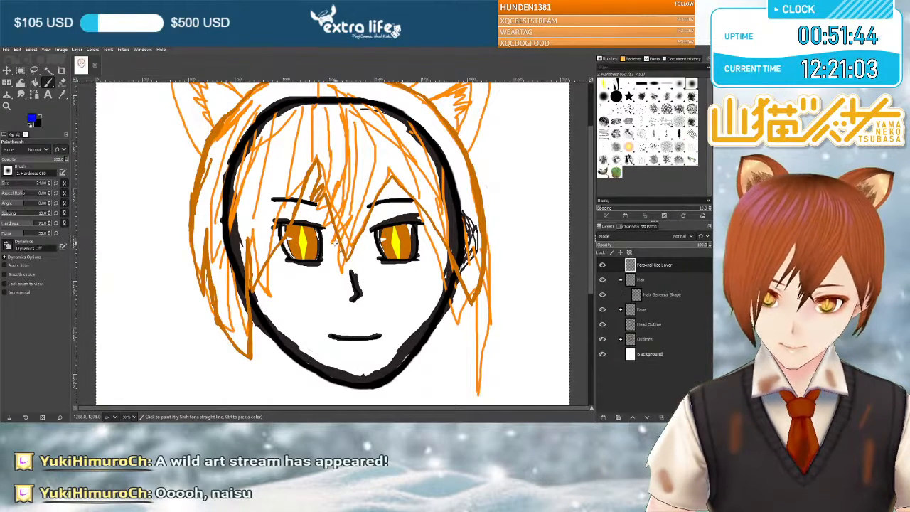
Toggle the Outlines layer group's visibility to compare the sketch with the line art, leaving the group hidden.
{"action": "left_click", "coordinate": [603, 340]}
{"action": "left_click", "coordinate": [603, 341]}
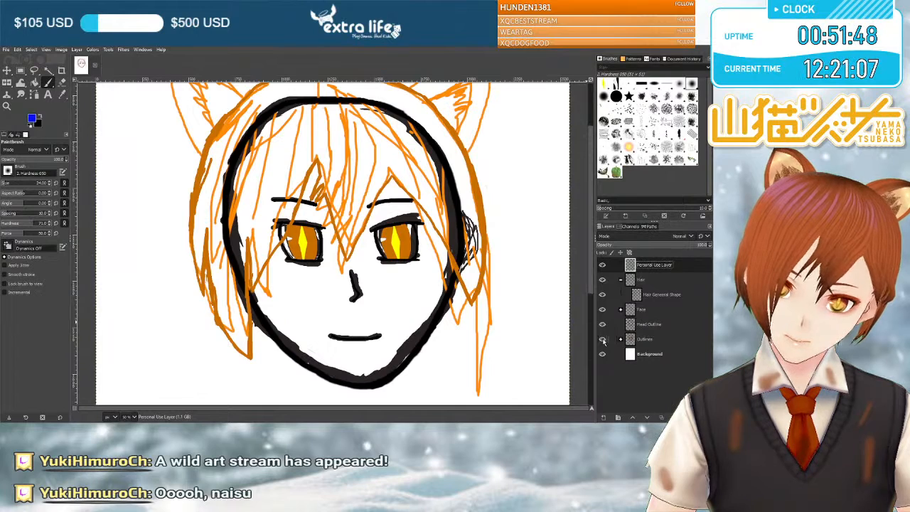
{"action": "left_click", "coordinate": [603, 340]}
Examine the clean hair shape against the head outline, from the crown to the chin.
{"action": "scroll", "coordinate": [457, 269], "scroll_direction": "up", "scroll_amount": 3}
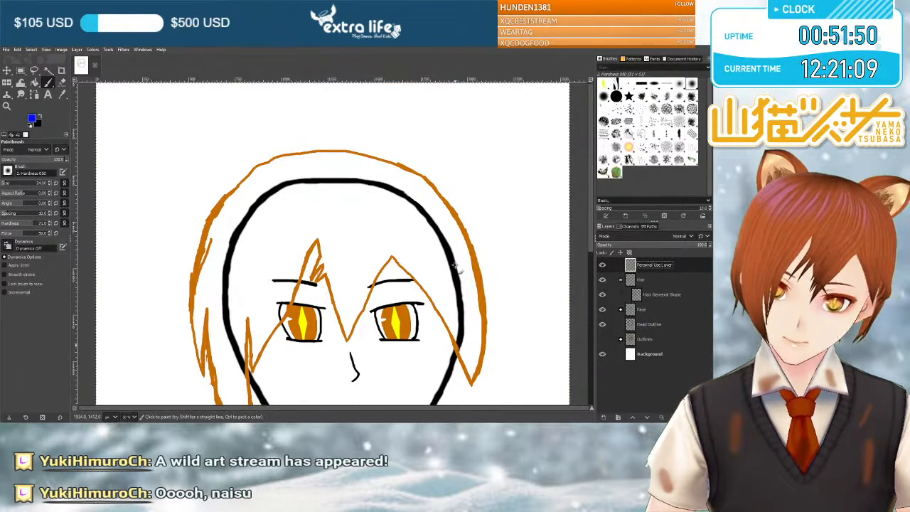
{"action": "scroll", "coordinate": [457, 266], "scroll_direction": "down", "scroll_amount": 5}
{"action": "scroll", "coordinate": [455, 266], "scroll_direction": "up", "scroll_amount": 5}
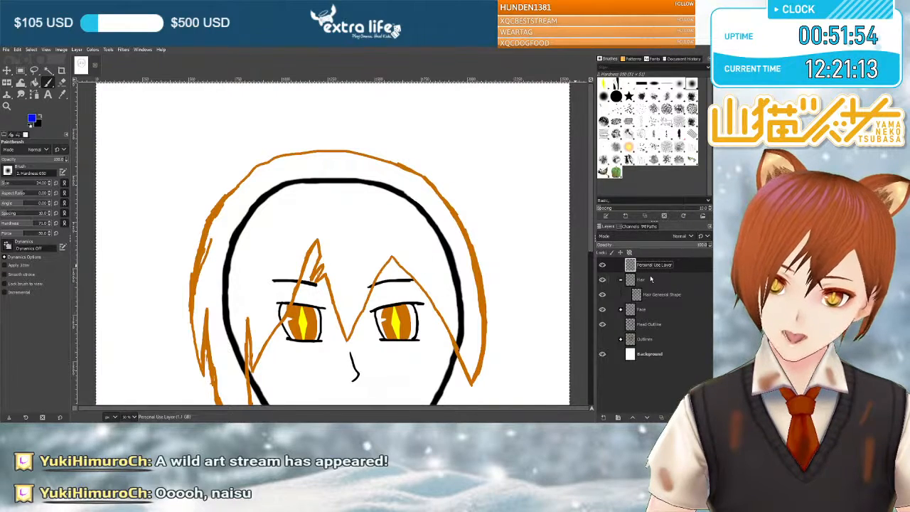
{"action": "scroll", "coordinate": [441, 277], "scroll_direction": "down", "scroll_amount": 2}
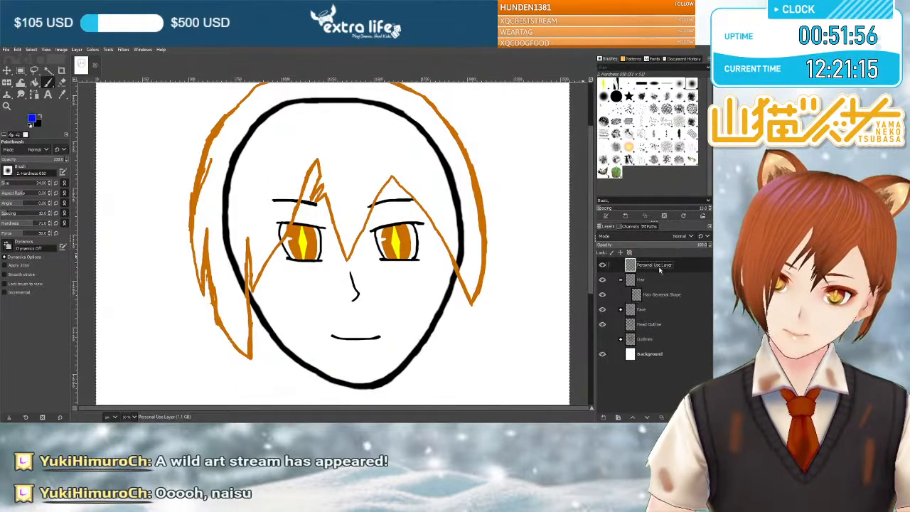
{"action": "scroll", "coordinate": [352, 218], "scroll_direction": "up", "scroll_amount": 2}
{"action": "scroll", "coordinate": [384, 213], "scroll_direction": "down", "scroll_amount": 2}
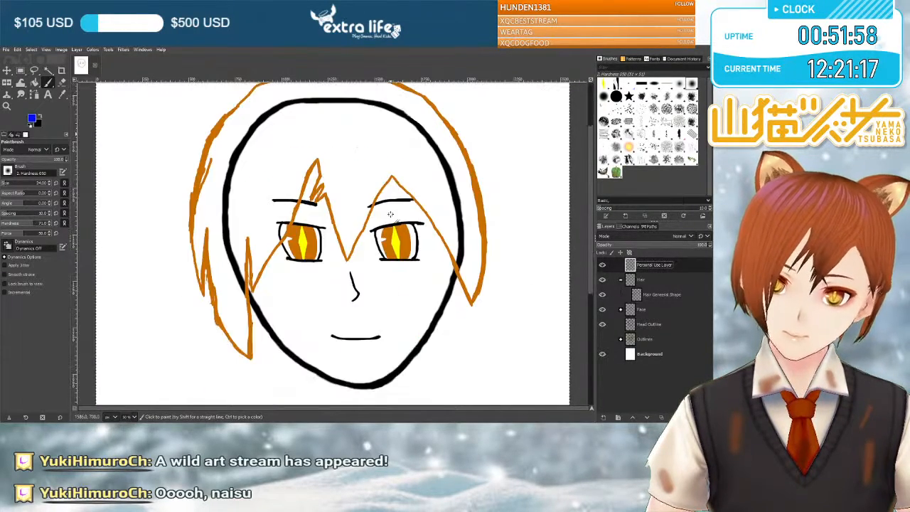
{"action": "scroll", "coordinate": [358, 223], "scroll_direction": "up", "scroll_amount": 2}
{"action": "scroll", "coordinate": [204, 215], "scroll_direction": "down", "scroll_amount": 2}
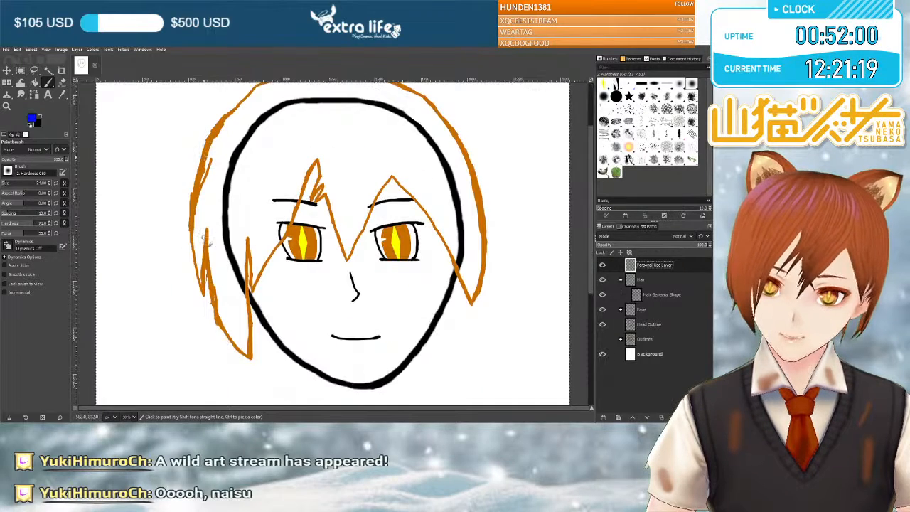
Underline both side lock tips and frame the top and sides of the hair with straight blue strokes, and undo all the strokes.
{"action": "left_click_drag", "start_coordinate": [224, 360], "coordinate": [230, 364]}
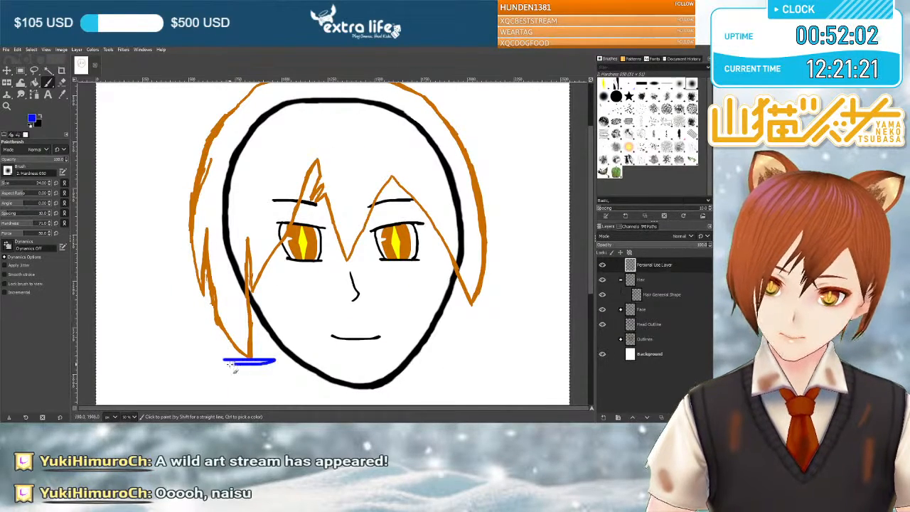
{"action": "left_click_drag", "start_coordinate": [521, 317], "coordinate": [462, 315]}
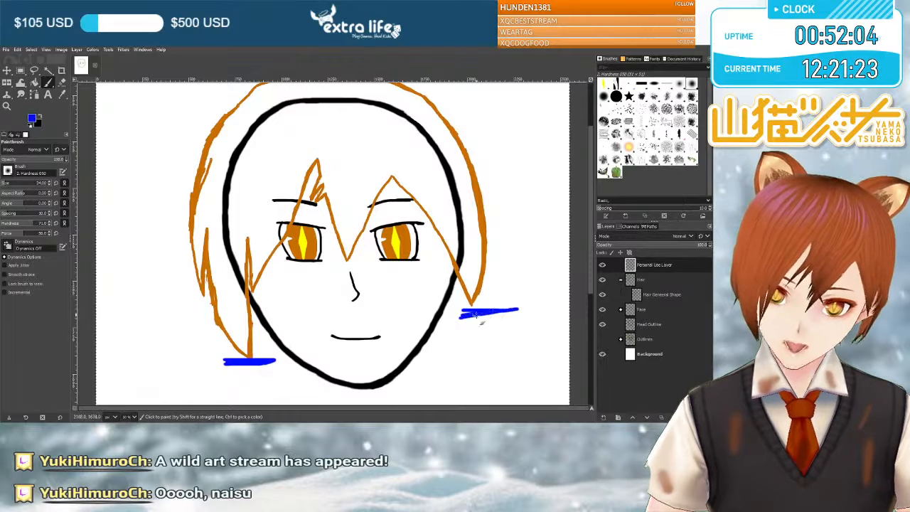
{"action": "scroll", "coordinate": [207, 359], "scroll_direction": "up", "scroll_amount": 3}
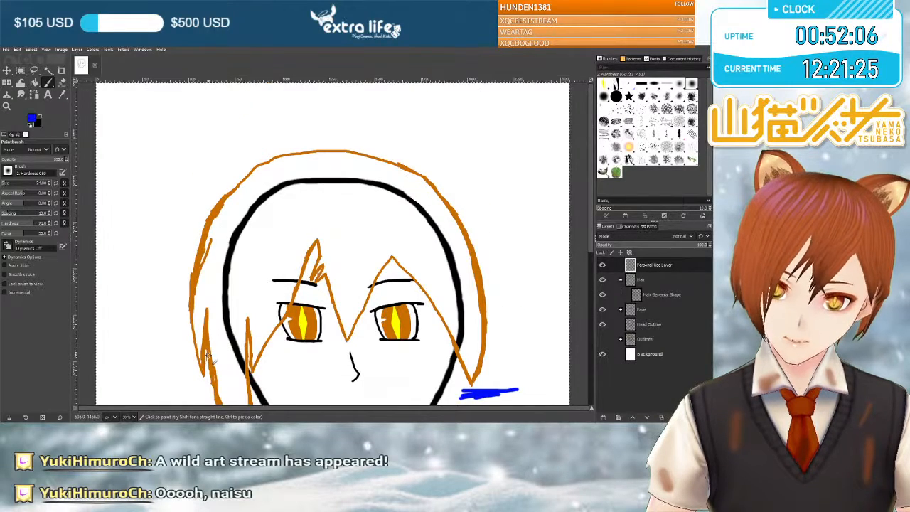
{"action": "left_click_drag", "start_coordinate": [206, 287], "coordinate": [206, 208]}
{"action": "left_click_drag", "start_coordinate": [473, 175], "coordinate": [480, 300]}
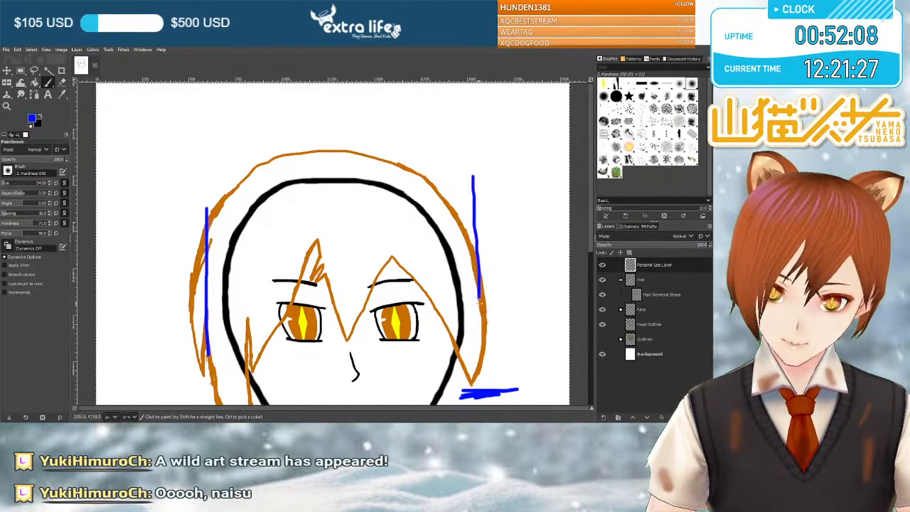
{"action": "left_click_drag", "start_coordinate": [476, 172], "coordinate": [204, 171]}
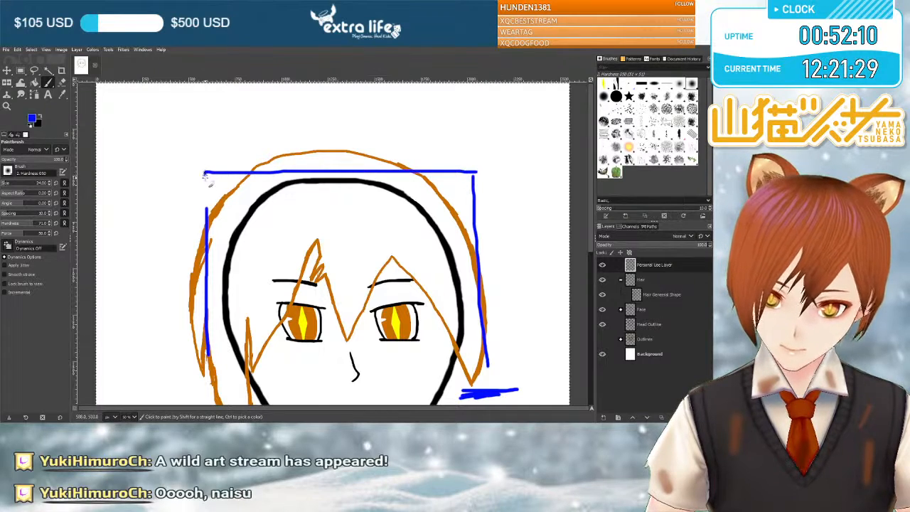
{"action": "scroll", "coordinate": [488, 199], "scroll_direction": "down", "scroll_amount": 4}
{"action": "scroll", "coordinate": [493, 197], "scroll_direction": "up", "scroll_amount": 2}
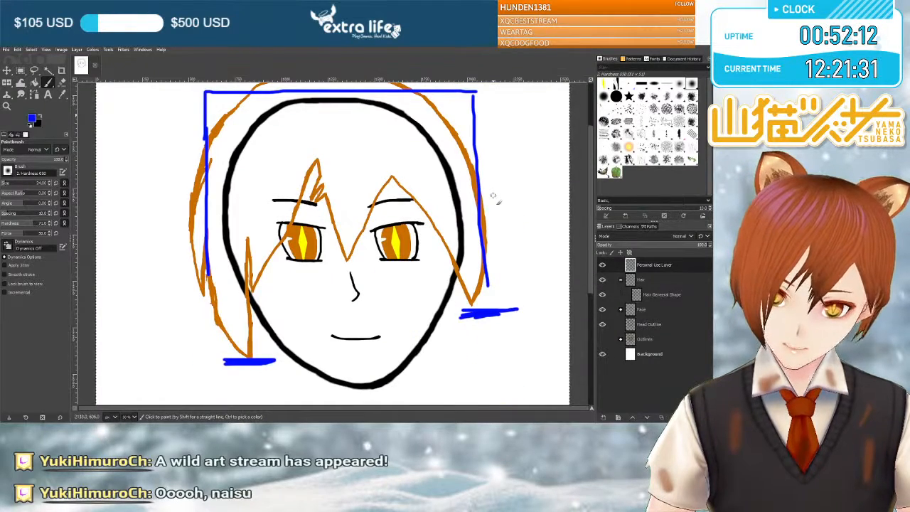
{"action": "key", "text": "ctrl+z"}
{"action": "key", "text": "ctrl+z"}
{"action": "key", "text": "ctrl+z"}
{"action": "key", "text": "ctrl+z"}
{"action": "key", "text": "ctrl+z"}
{"action": "scroll", "coordinate": [492, 196], "scroll_direction": "up", "scroll_amount": 2}
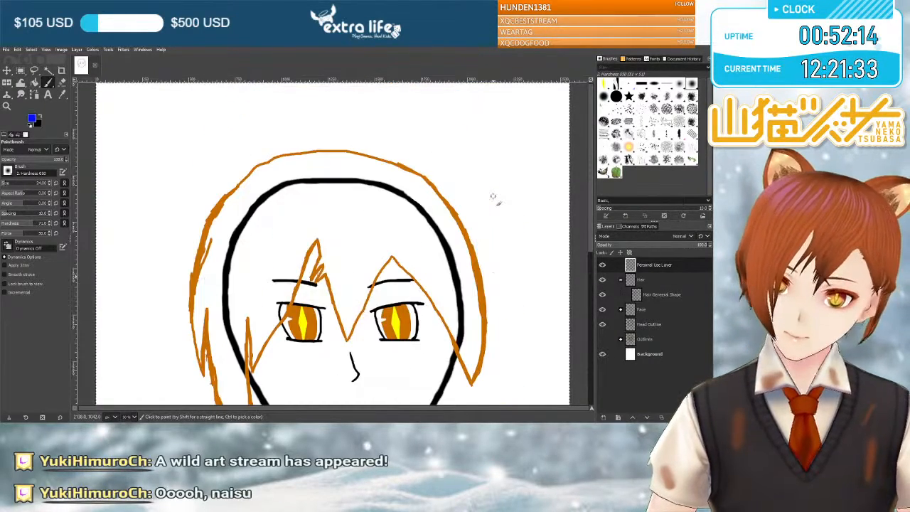
{"action": "scroll", "coordinate": [502, 211], "scroll_direction": "down", "scroll_amount": 2}
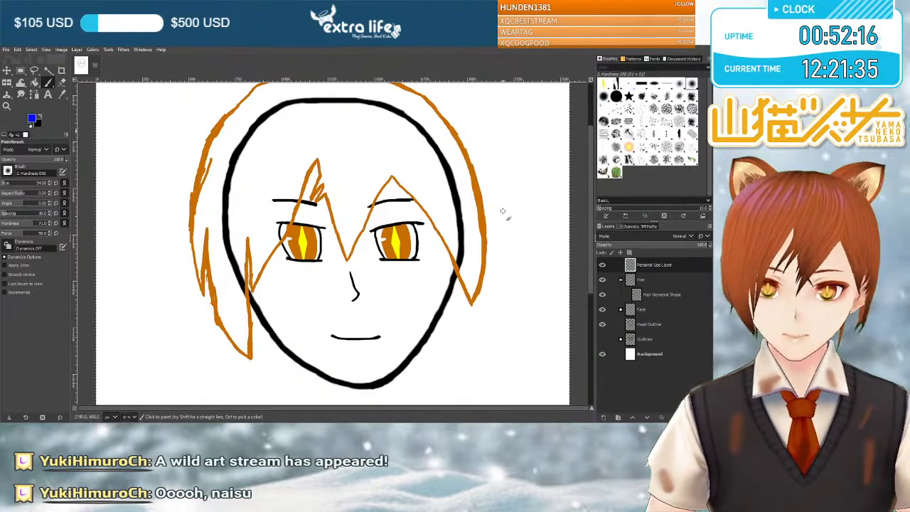
Add a new layer named "Bangs?" inside the Hair group, above Hair General Shape.
{"action": "key", "text": "Page_Down"}
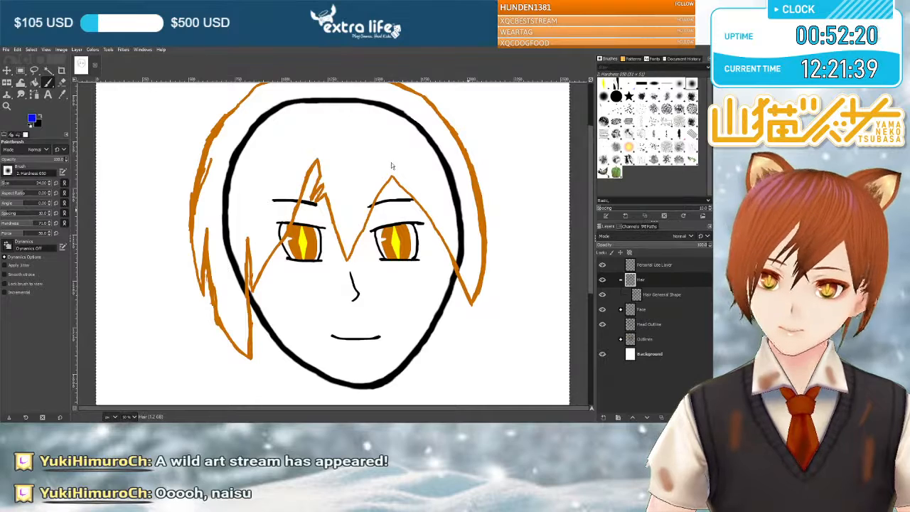
{"action": "left_click", "coordinate": [405, 327]}
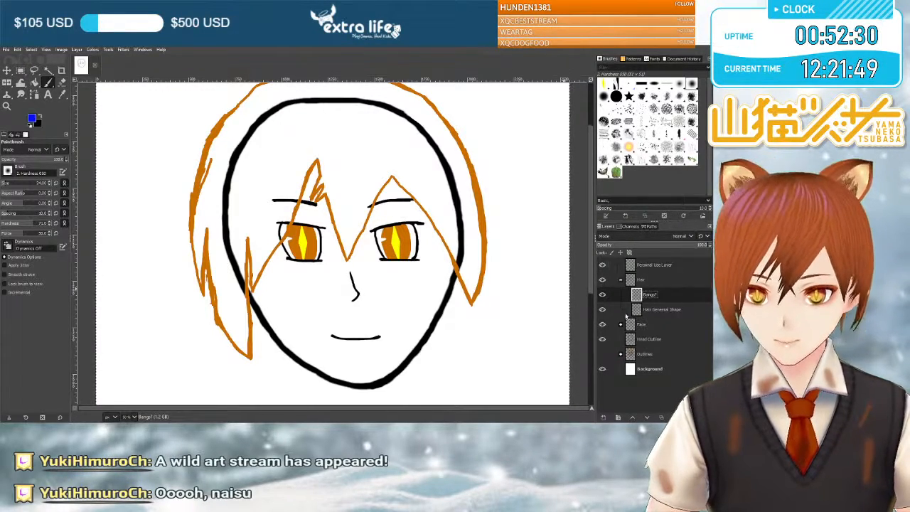
Change the foreground paint colour from blue to black for drawing on the new bangs layer.
{"action": "scroll", "coordinate": [387, 291], "scroll_direction": "up", "scroll_amount": 3}
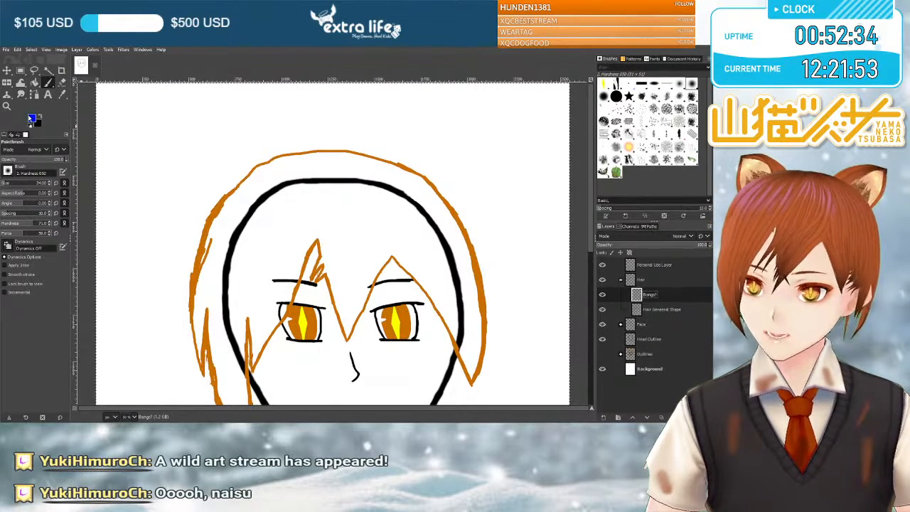
{"action": "left_click", "coordinate": [33, 119]}
{"action": "left_click", "coordinate": [103, 172]}
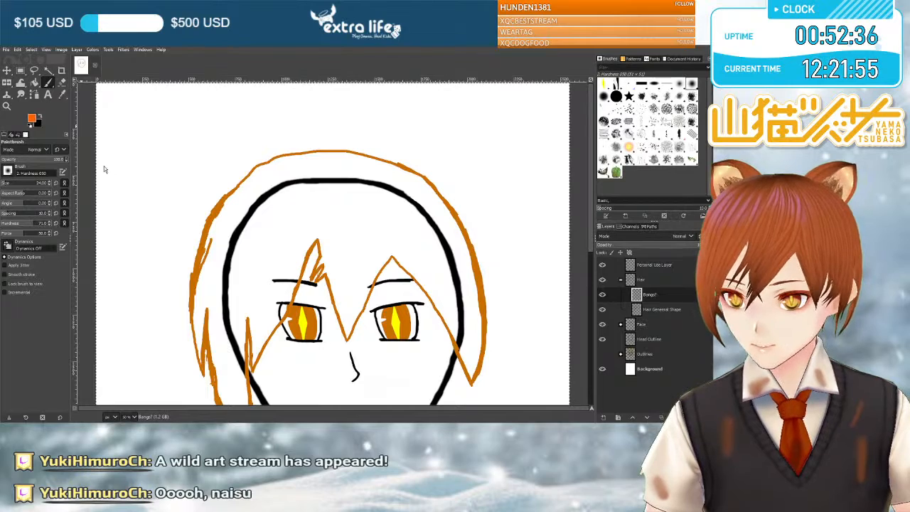
{"action": "scroll", "coordinate": [187, 196], "scroll_direction": "down", "scroll_amount": 6}
{"action": "scroll", "coordinate": [186, 196], "scroll_direction": "up", "scroll_amount": 6}
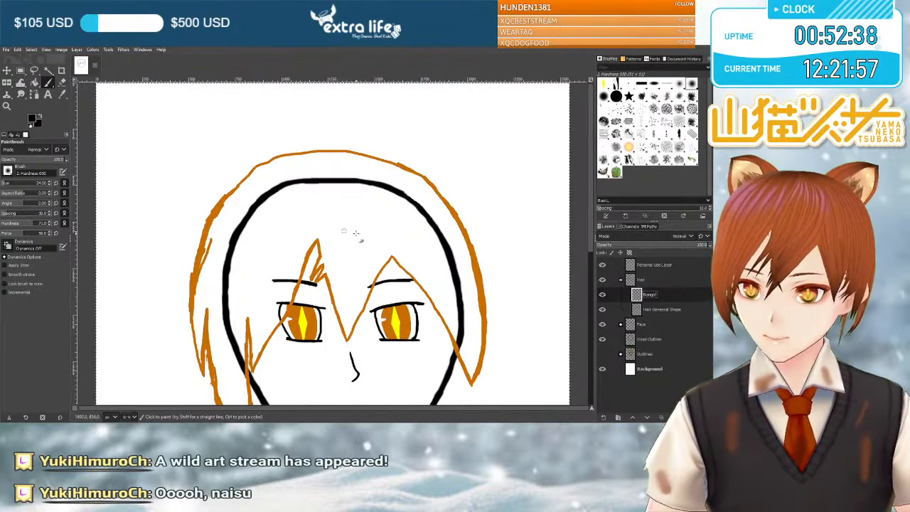
Draw a black parting line from the crown of the hair down to the peak of the fringe above the left eye.
{"action": "scroll", "coordinate": [344, 244], "scroll_direction": "down", "scroll_amount": 3}
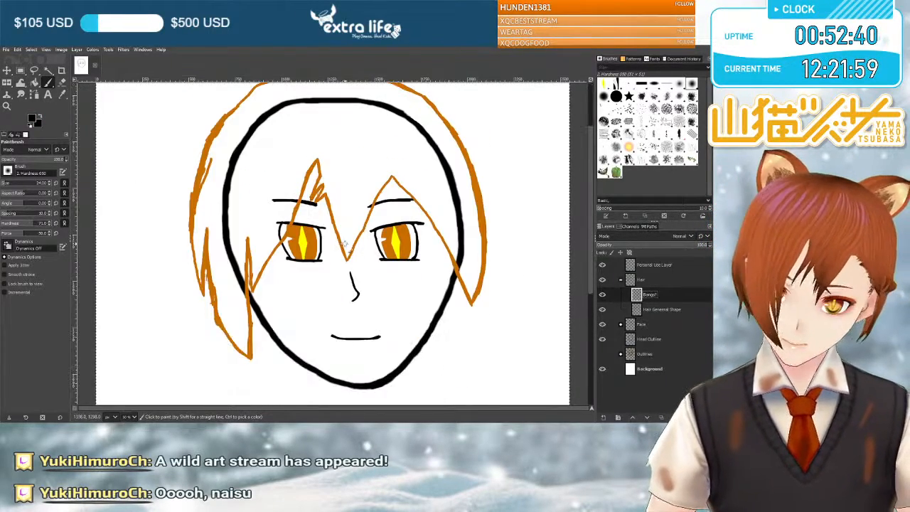
{"action": "scroll", "coordinate": [265, 227], "scroll_direction": "up", "scroll_amount": 3}
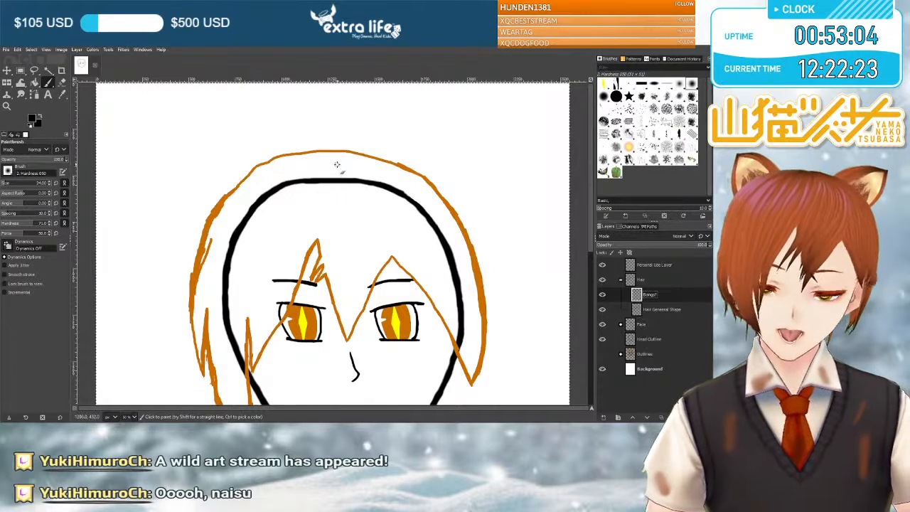
{"action": "left_click_drag", "start_coordinate": [328, 164], "coordinate": [331, 220]}
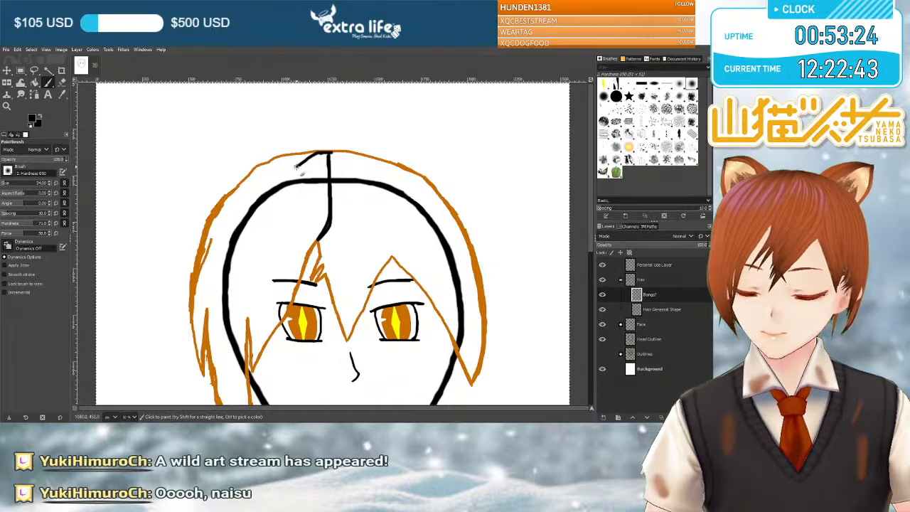
Draw a thick curved black strand line from the crown parting down to the top of the outer left side lock's notch.
{"action": "left_click_drag", "start_coordinate": [267, 189], "coordinate": [227, 242]}
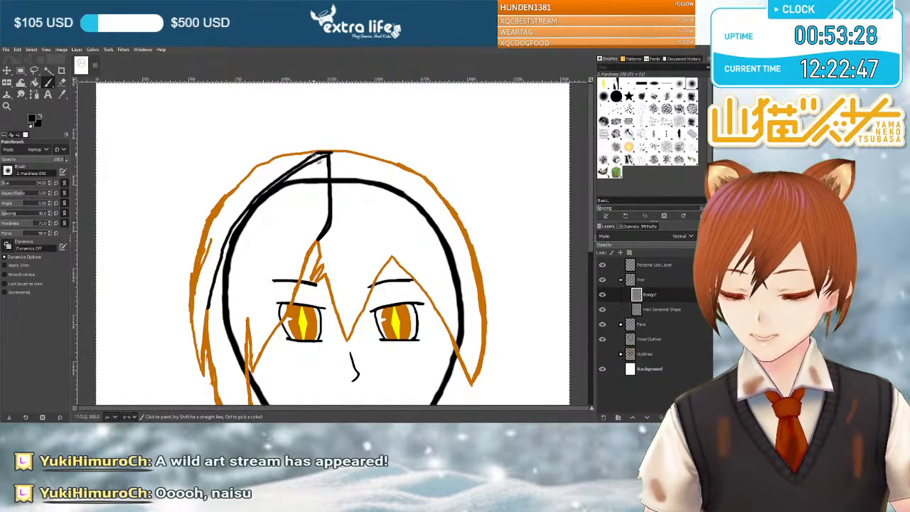
{"action": "left_click_drag", "start_coordinate": [309, 162], "coordinate": [263, 190]}
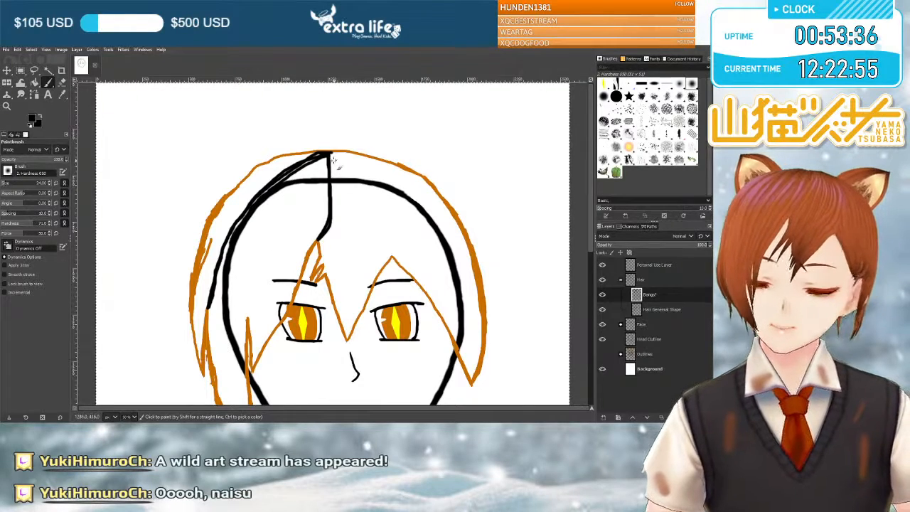
{"action": "left_click_drag", "start_coordinate": [330, 157], "coordinate": [289, 168]}
{"action": "left_click_drag", "start_coordinate": [260, 201], "coordinate": [231, 231]}
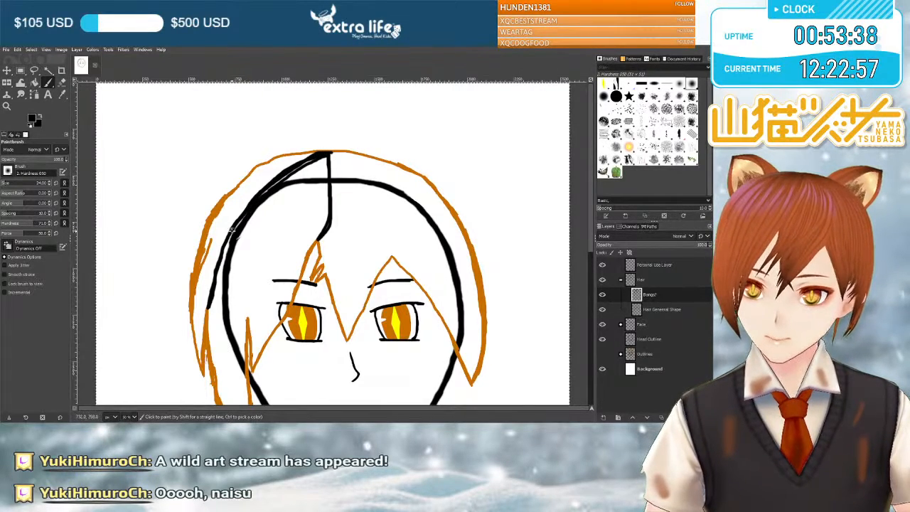
{"action": "left_click_drag", "start_coordinate": [217, 268], "coordinate": [210, 301]}
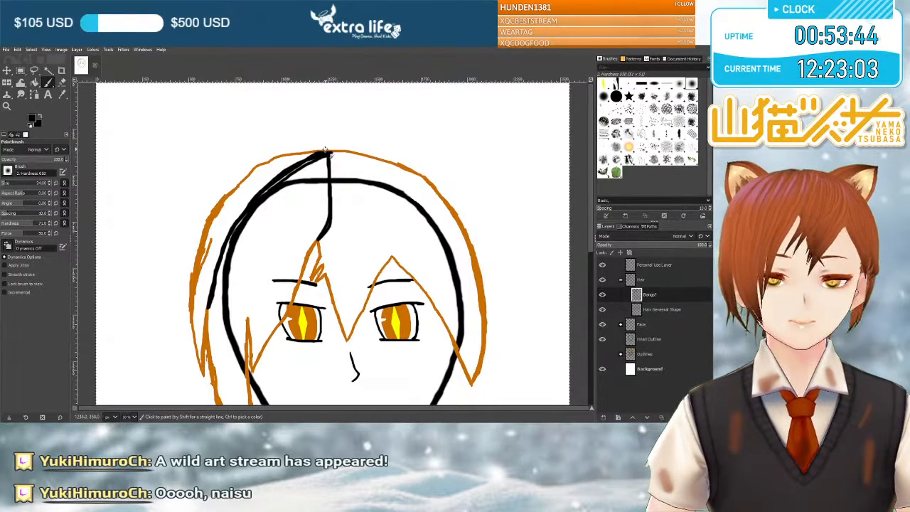
{"action": "mouse_move", "coordinate": [264, 226]}
{"action": "left_mouse_down"}
{"action": "mouse_move", "coordinate": [243, 311]}
{"action": "mouse_move", "coordinate": [260, 233]}
{"action": "mouse_move", "coordinate": [288, 169]}
{"action": "left_mouse_up"}
{"action": "key", "text": "ctrl+z"}
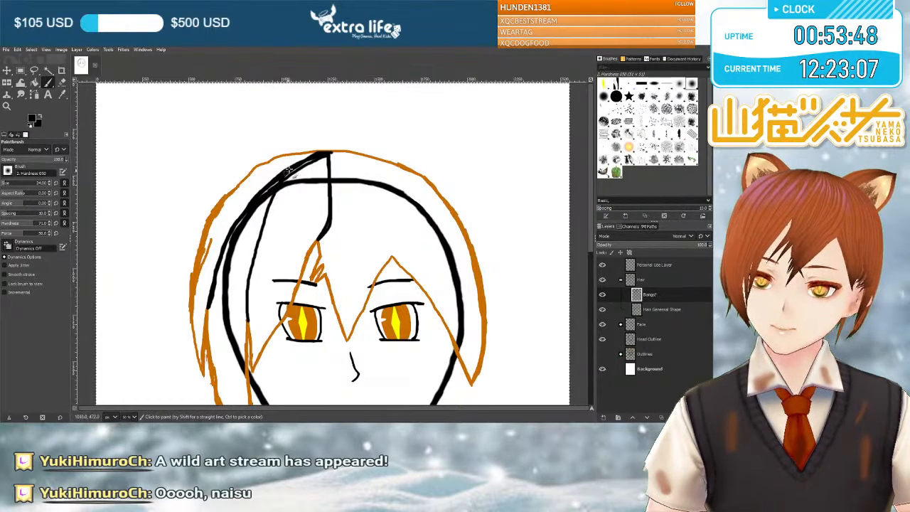
{"action": "key", "text": "ctrl+z"}
Draw a second black strand line between the inner edge of the left side lock and the crown parting, doubling it with another stroke.
{"action": "left_click_drag", "start_coordinate": [249, 322], "coordinate": [278, 225]}
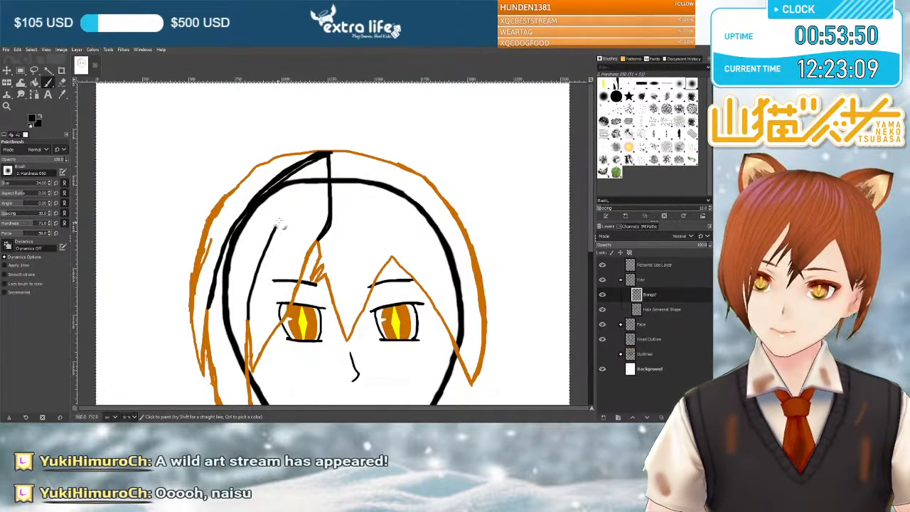
{"action": "mouse_move", "coordinate": [319, 162]}
{"action": "left_mouse_down"}
{"action": "mouse_move", "coordinate": [325, 155]}
{"action": "mouse_move", "coordinate": [280, 215]}
{"action": "left_mouse_up"}
{"action": "left_click_drag", "start_coordinate": [257, 263], "coordinate": [250, 299]}
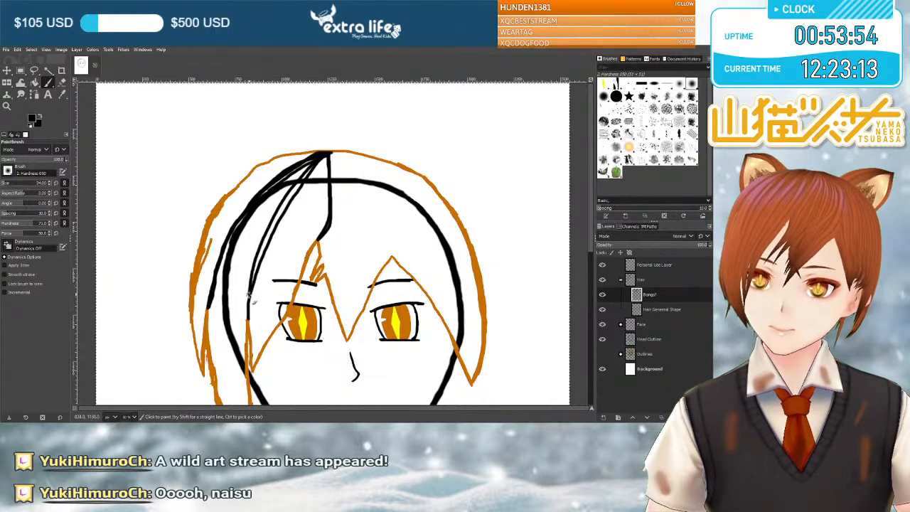
Hide the Head Outline layer and thicken the second strand line below the crown with extra black strokes.
{"action": "left_click", "coordinate": [602, 339]}
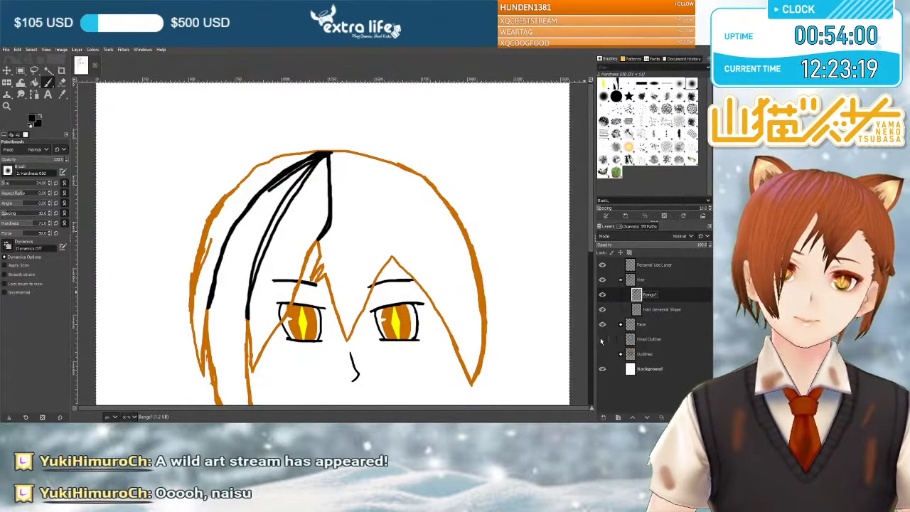
{"action": "scroll", "coordinate": [416, 274], "scroll_direction": "down", "scroll_amount": 3}
{"action": "scroll", "coordinate": [416, 275], "scroll_direction": "up", "scroll_amount": 3}
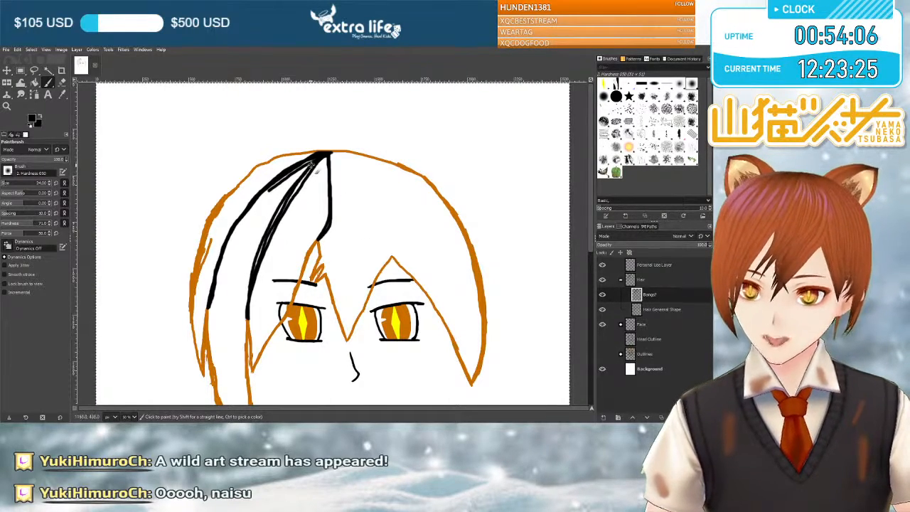
{"action": "left_click_drag", "start_coordinate": [328, 159], "coordinate": [302, 183]}
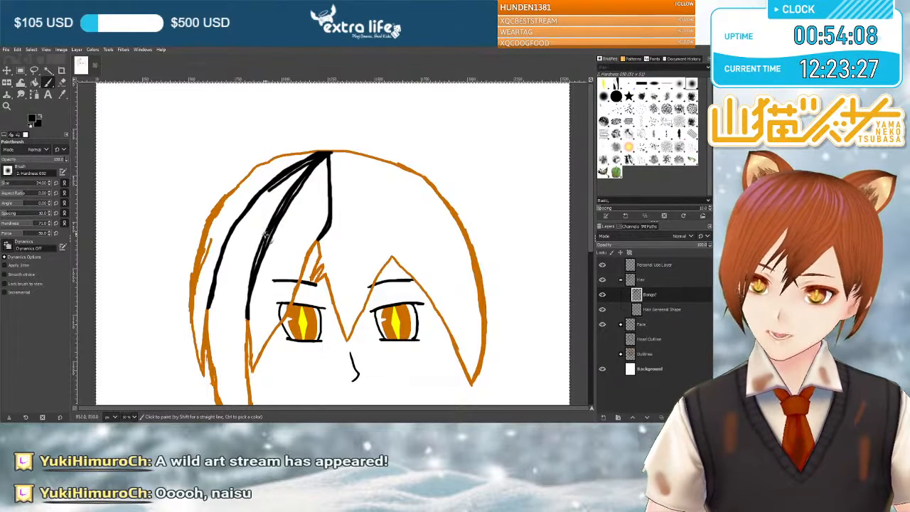
{"action": "left_click_drag", "start_coordinate": [261, 263], "coordinate": [292, 195]}
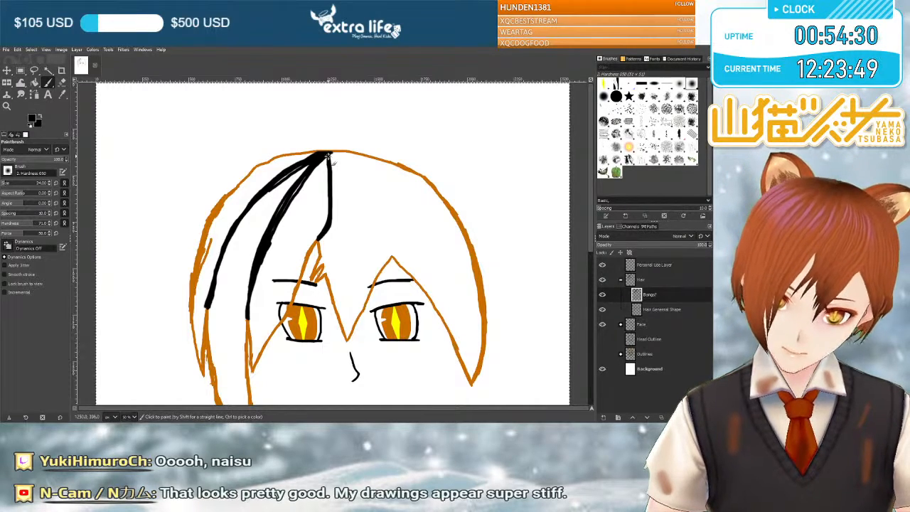
Thicken the central parting line and the lower end of the second strand line with more black strokes.
{"action": "left_click_drag", "start_coordinate": [336, 188], "coordinate": [328, 237]}
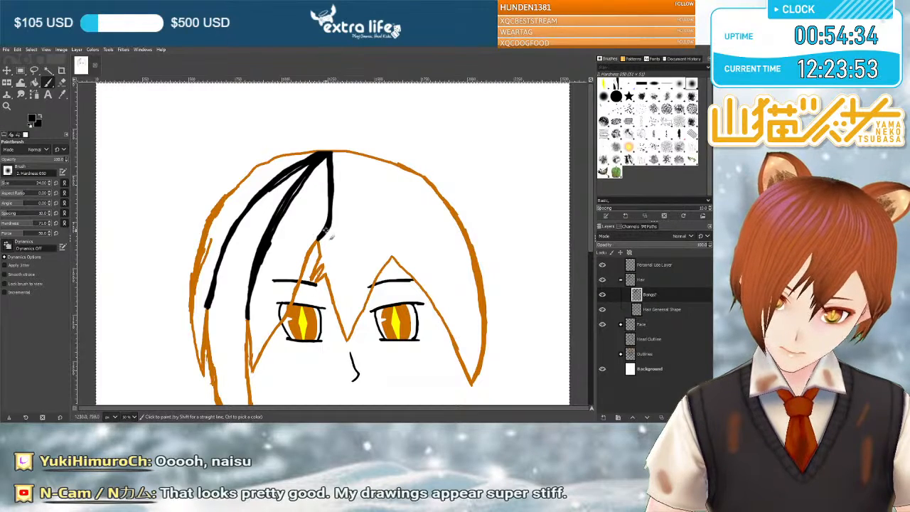
{"action": "left_click_drag", "start_coordinate": [333, 206], "coordinate": [331, 229]}
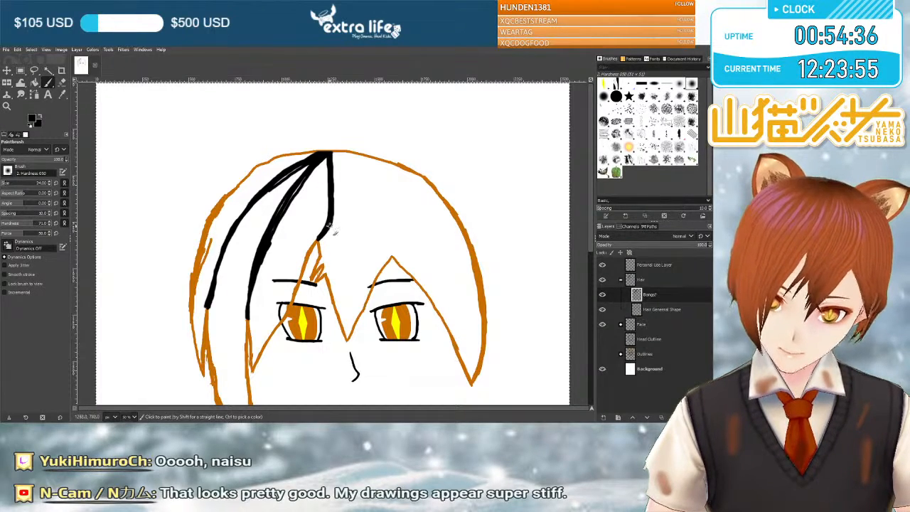
{"action": "mouse_move", "coordinate": [250, 318]}
{"action": "left_mouse_down"}
{"action": "mouse_move", "coordinate": [250, 284]}
{"action": "mouse_move", "coordinate": [248, 314]}
{"action": "mouse_move", "coordinate": [286, 208]}
{"action": "mouse_move", "coordinate": [270, 237]}
{"action": "left_mouse_up"}
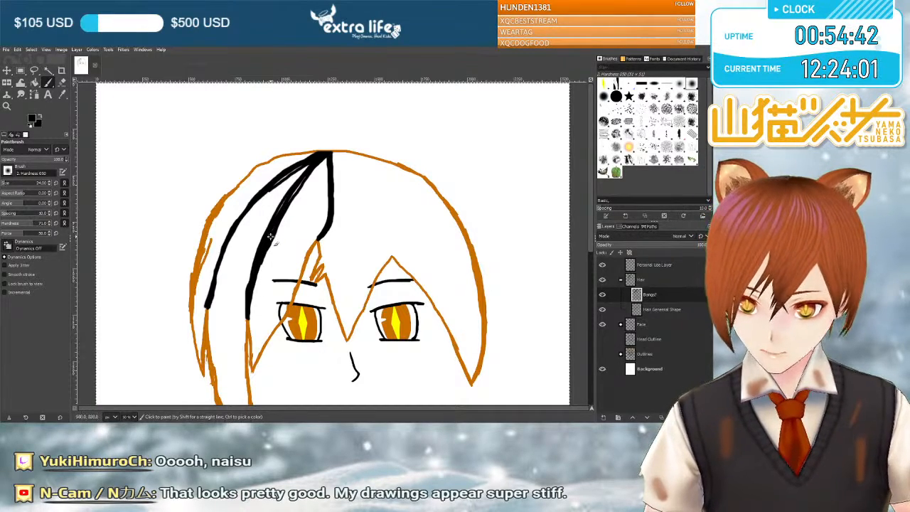
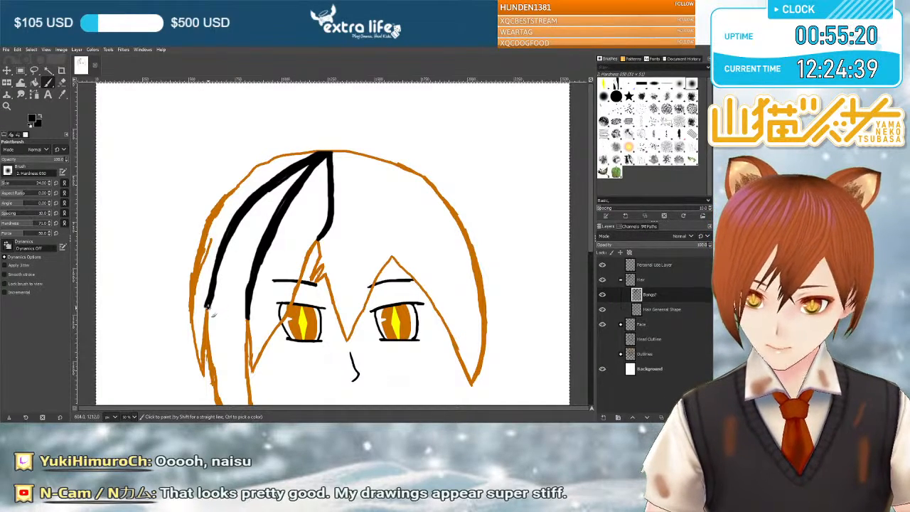
Thin the outermost black strand line with the Eraser along its inner edge and lower end, undoing the unwanted strokes.
{"action": "scroll", "coordinate": [259, 177], "scroll_direction": "up", "scroll_amount": 2}
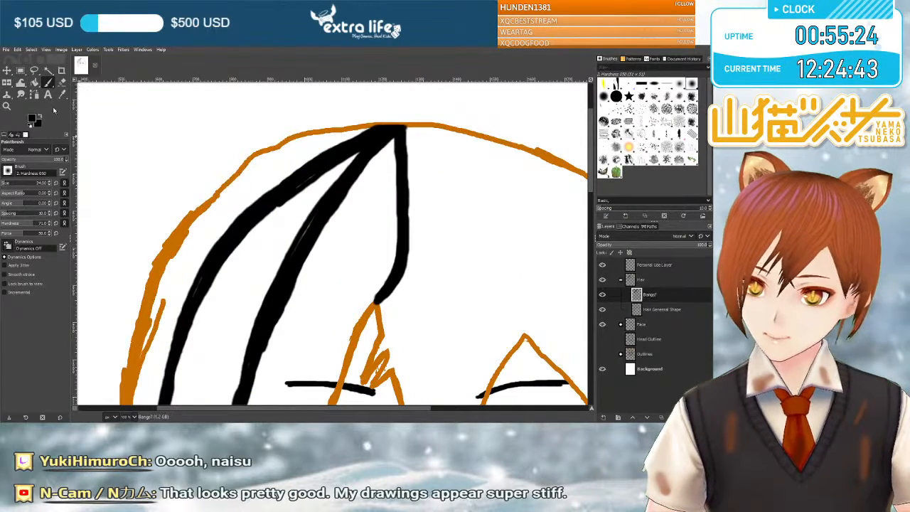
{"action": "left_click", "coordinate": [62, 81]}
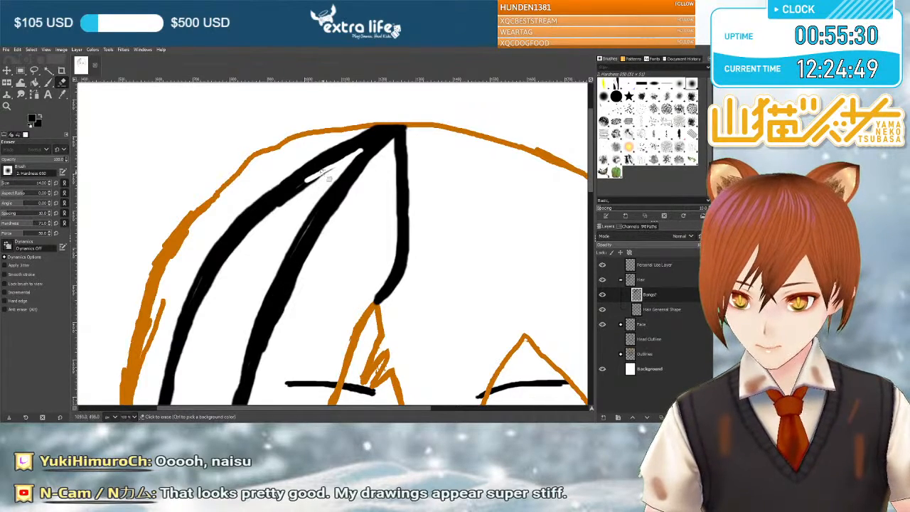
{"action": "mouse_move", "coordinate": [325, 172]}
{"action": "left_mouse_down"}
{"action": "mouse_move", "coordinate": [252, 214]}
{"action": "mouse_move", "coordinate": [276, 213]}
{"action": "left_mouse_up"}
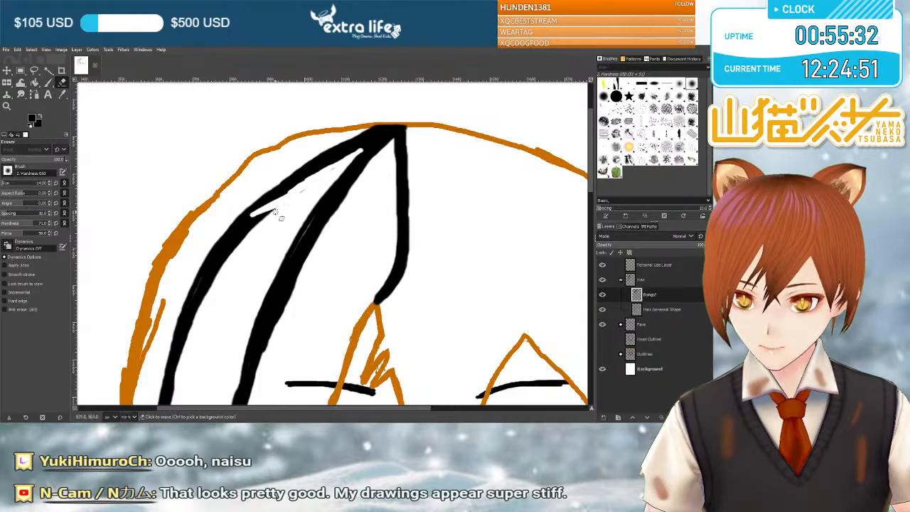
{"action": "key", "text": "ctrl+z"}
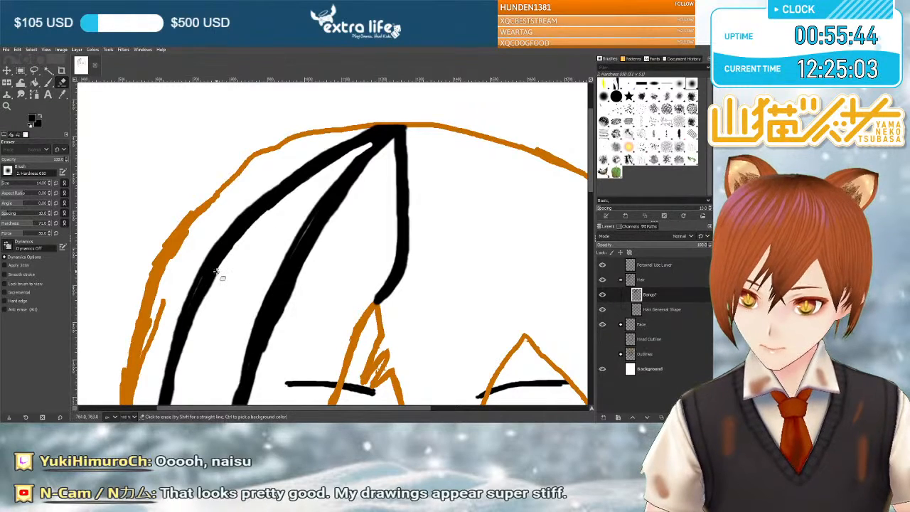
{"action": "scroll", "coordinate": [221, 273], "scroll_direction": "down", "scroll_amount": 3}
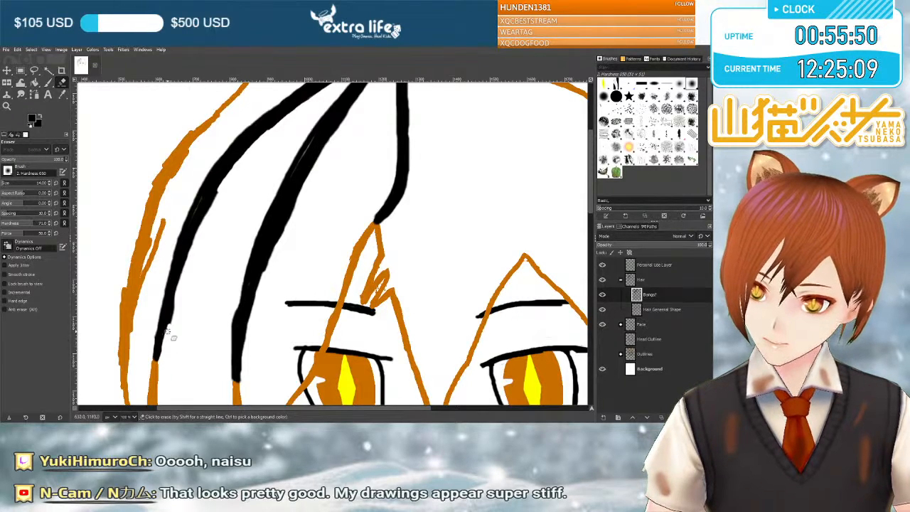
{"action": "left_click_drag", "start_coordinate": [168, 329], "coordinate": [178, 301]}
{"action": "key", "text": "ctrl+z"}
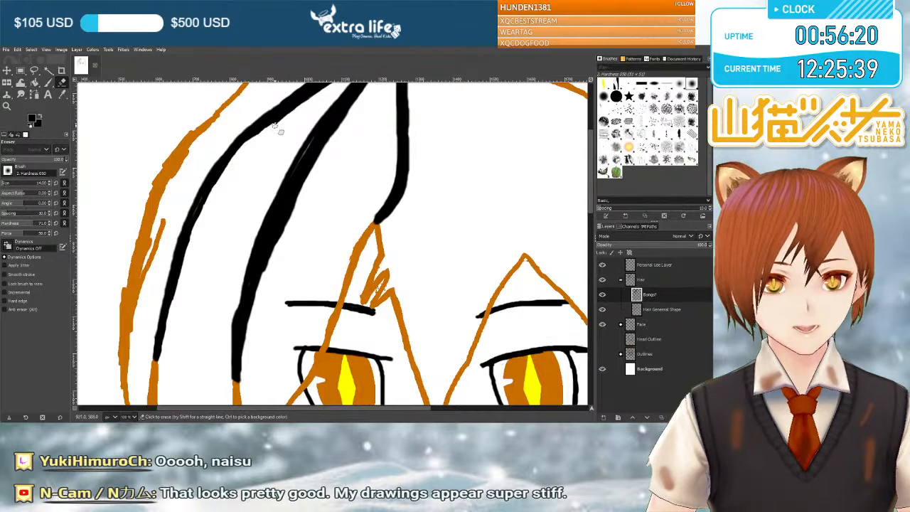
Erase the black between the outermost and second strand lines to extend their gap up to the crown parting.
{"action": "scroll", "coordinate": [275, 134], "scroll_direction": "up", "scroll_amount": 2}
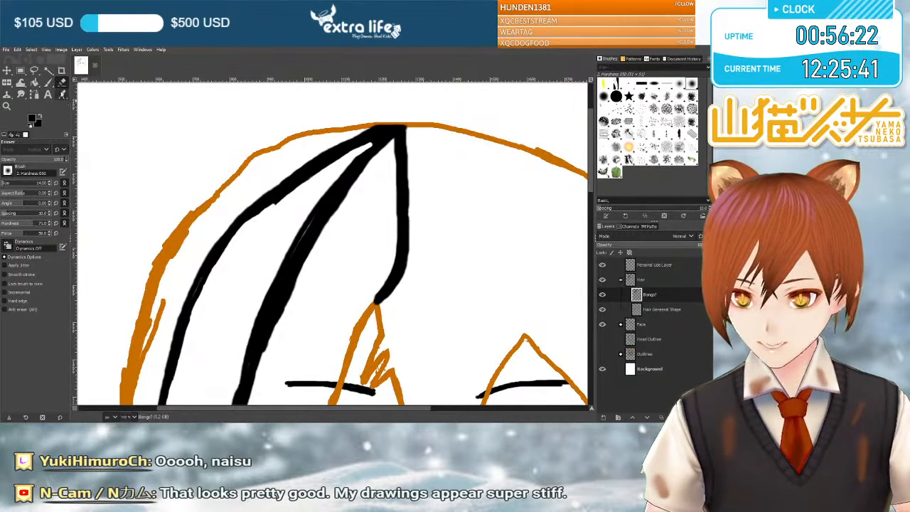
{"action": "left_click", "coordinate": [49, 83]}
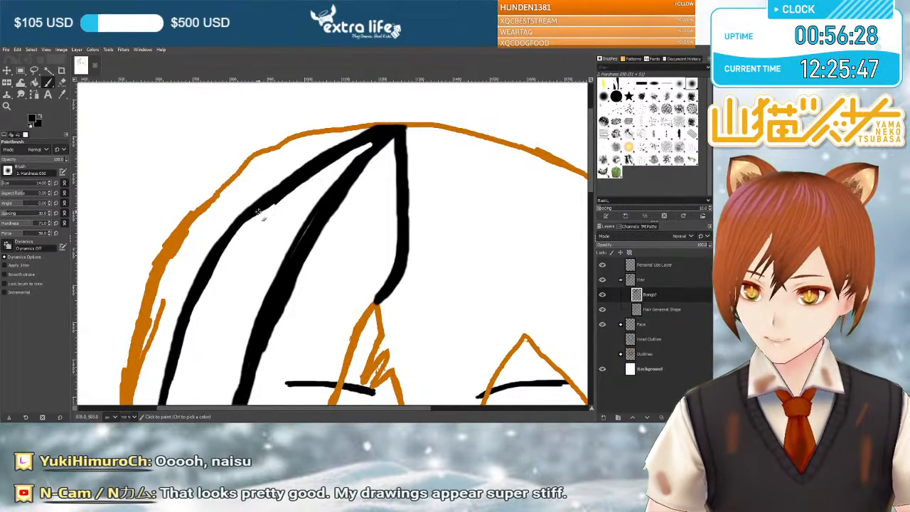
{"action": "key", "text": "shift+e"}
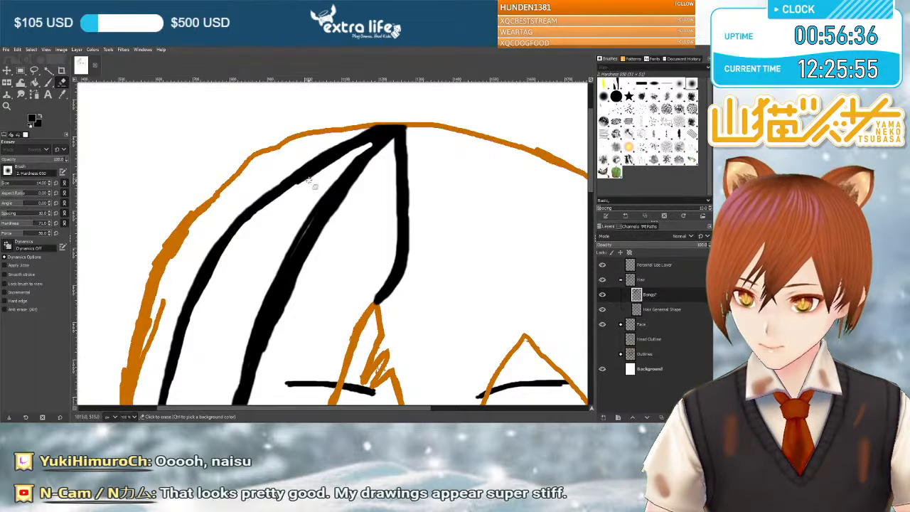
{"action": "left_click_drag", "start_coordinate": [306, 186], "coordinate": [364, 144]}
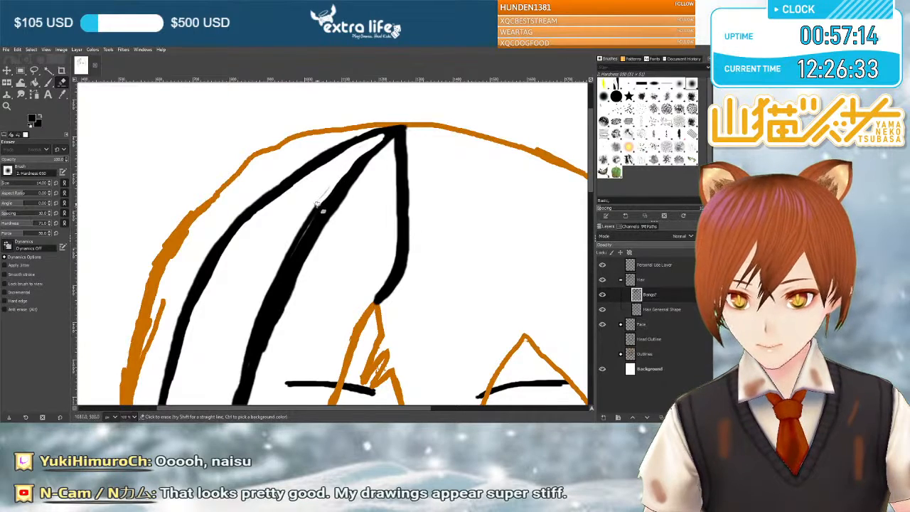
Erase excess black along both edges of the second strand line's middle and lower sections.
{"action": "scroll", "coordinate": [327, 191], "scroll_direction": "down", "scroll_amount": 3}
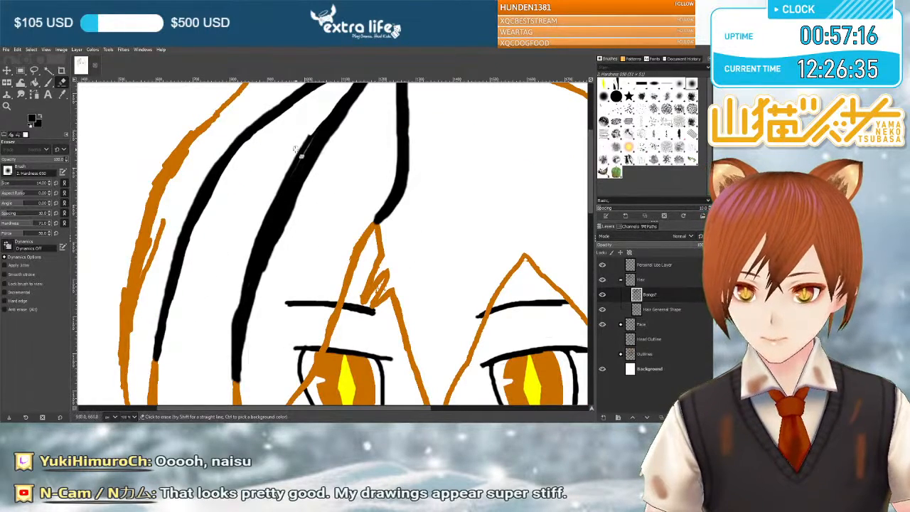
{"action": "mouse_move", "coordinate": [318, 135]}
{"action": "left_mouse_down"}
{"action": "mouse_move", "coordinate": [283, 172]}
{"action": "mouse_move", "coordinate": [311, 133]}
{"action": "mouse_move", "coordinate": [274, 200]}
{"action": "left_mouse_up"}
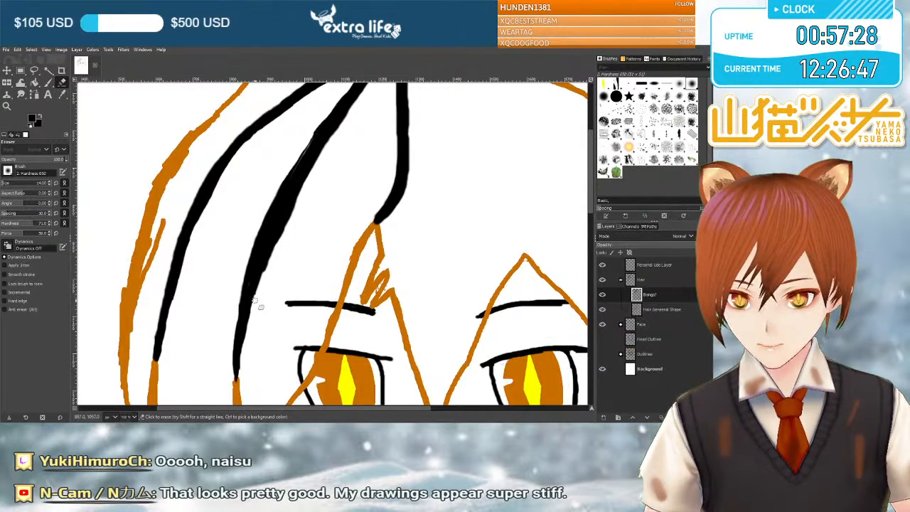
{"action": "scroll", "coordinate": [270, 263], "scroll_direction": "up", "scroll_amount": 3}
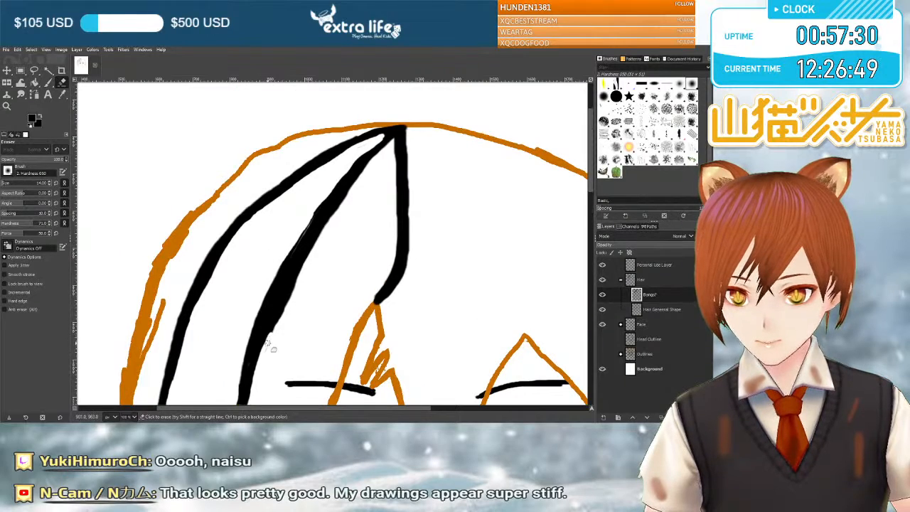
{"action": "mouse_move", "coordinate": [281, 315]}
{"action": "left_mouse_down"}
{"action": "mouse_move", "coordinate": [304, 265]}
{"action": "mouse_move", "coordinate": [272, 332]}
{"action": "mouse_move", "coordinate": [324, 240]}
{"action": "left_mouse_up"}
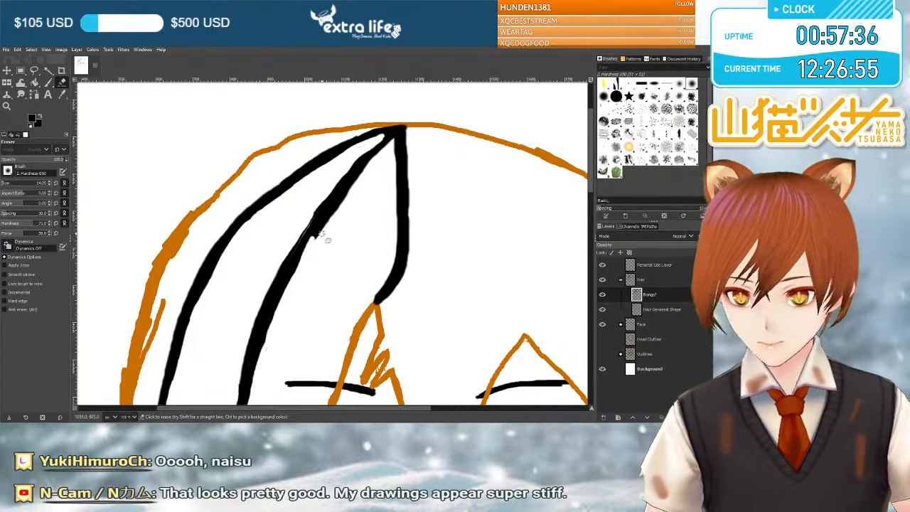
Narrow the second strand line's middle section further and smooth the bumps on both strand lines with more eraser strokes.
{"action": "scroll", "coordinate": [321, 237], "scroll_direction": "down", "scroll_amount": 2}
{"action": "scroll", "coordinate": [323, 242], "scroll_direction": "up", "scroll_amount": 2}
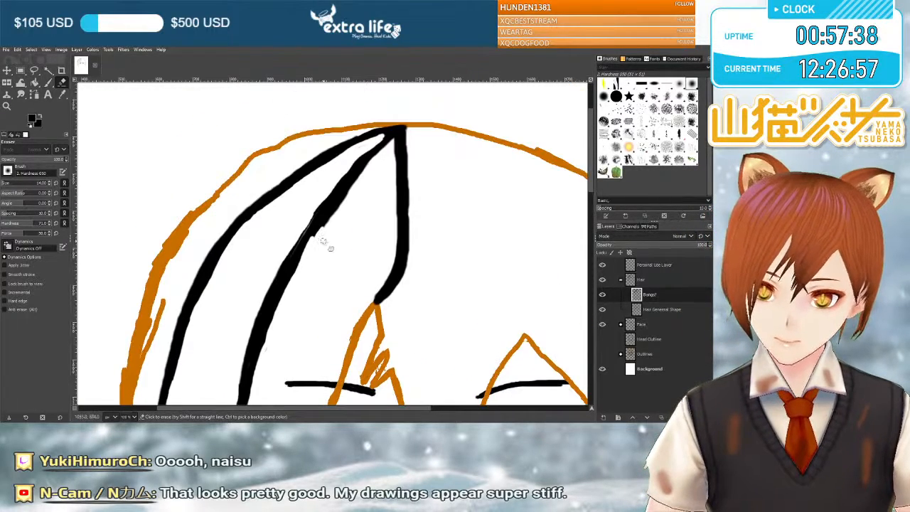
{"action": "mouse_move", "coordinate": [324, 229]}
{"action": "left_mouse_down"}
{"action": "mouse_move", "coordinate": [257, 361]}
{"action": "mouse_move", "coordinate": [298, 261]}
{"action": "left_mouse_up"}
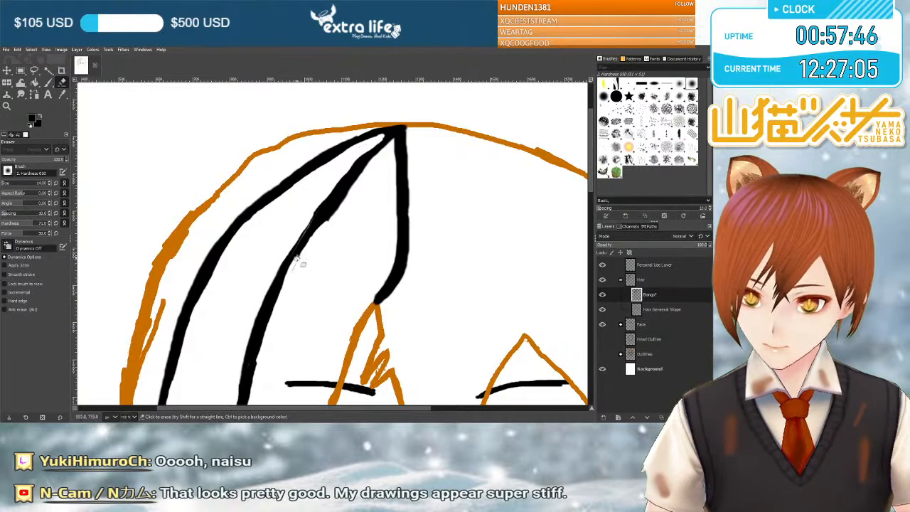
{"action": "mouse_move", "coordinate": [321, 226]}
{"action": "left_mouse_down"}
{"action": "mouse_move", "coordinate": [343, 210]}
{"action": "mouse_move", "coordinate": [352, 184]}
{"action": "mouse_move", "coordinate": [284, 300]}
{"action": "left_mouse_up"}
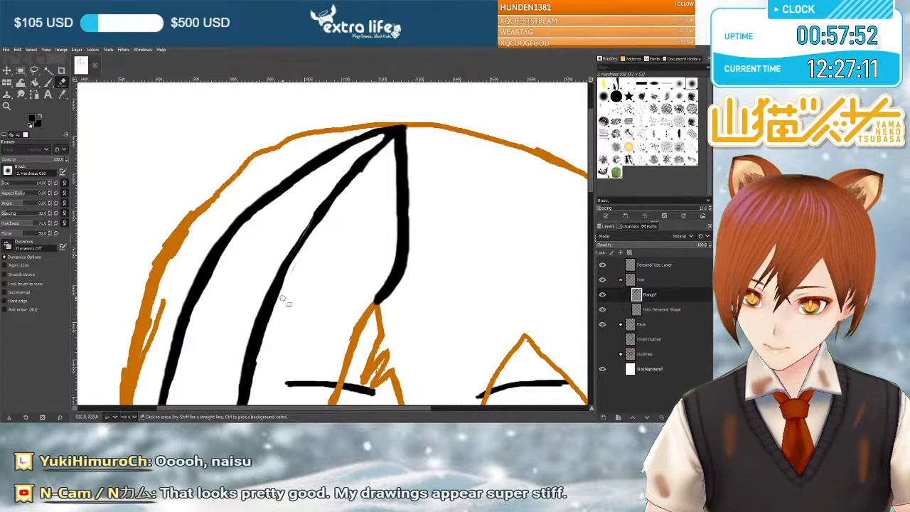
{"action": "left_click_drag", "start_coordinate": [281, 264], "coordinate": [268, 290]}
{"action": "left_click_drag", "start_coordinate": [261, 321], "coordinate": [253, 340]}
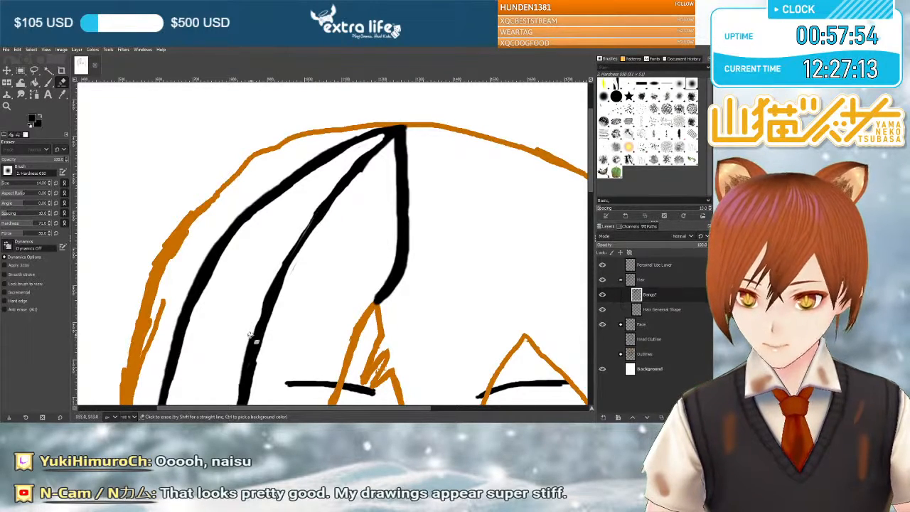
{"action": "scroll", "coordinate": [246, 356], "scroll_direction": "down", "scroll_amount": 5}
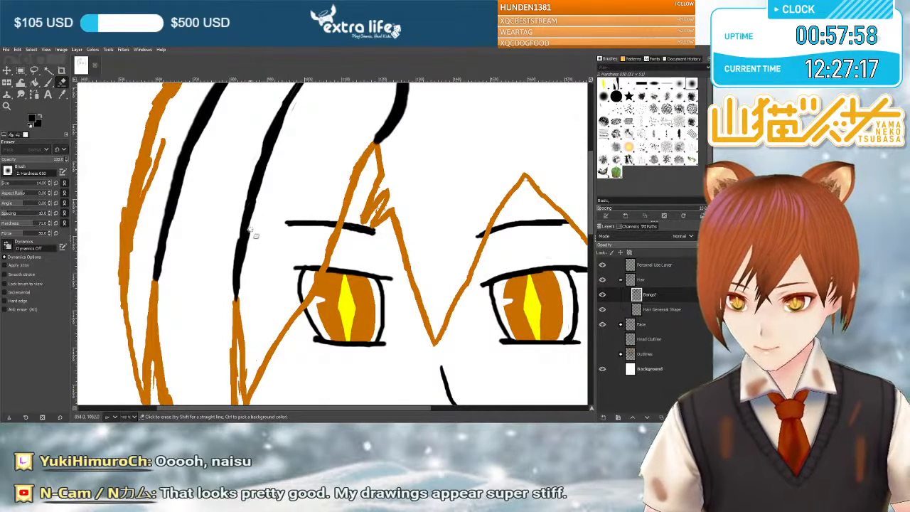
{"action": "scroll", "coordinate": [245, 255], "scroll_direction": "up", "scroll_amount": 5}
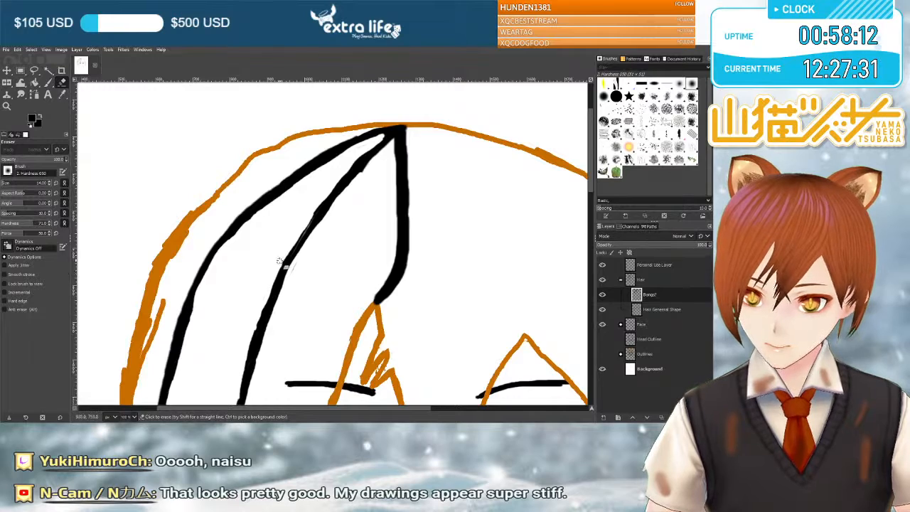
{"action": "scroll", "coordinate": [325, 214], "scroll_direction": "down", "scroll_amount": 2}
{"action": "scroll", "coordinate": [326, 216], "scroll_direction": "up", "scroll_amount": 4}
{"action": "scroll", "coordinate": [387, 219], "scroll_direction": "down", "scroll_amount": 4}
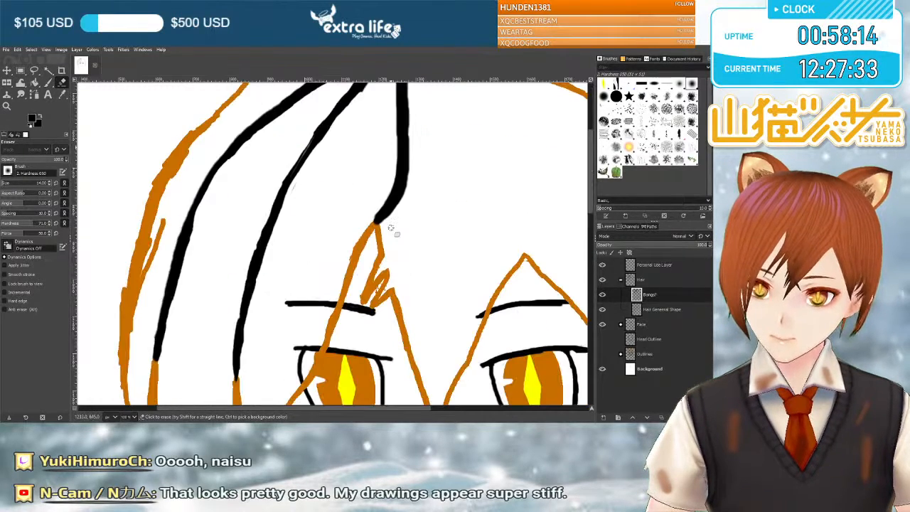
Paint thin curved black hair strands from beside the central parting line down to the orange scribbled notch.
{"action": "scroll", "coordinate": [427, 230], "scroll_direction": "down", "scroll_amount": 3}
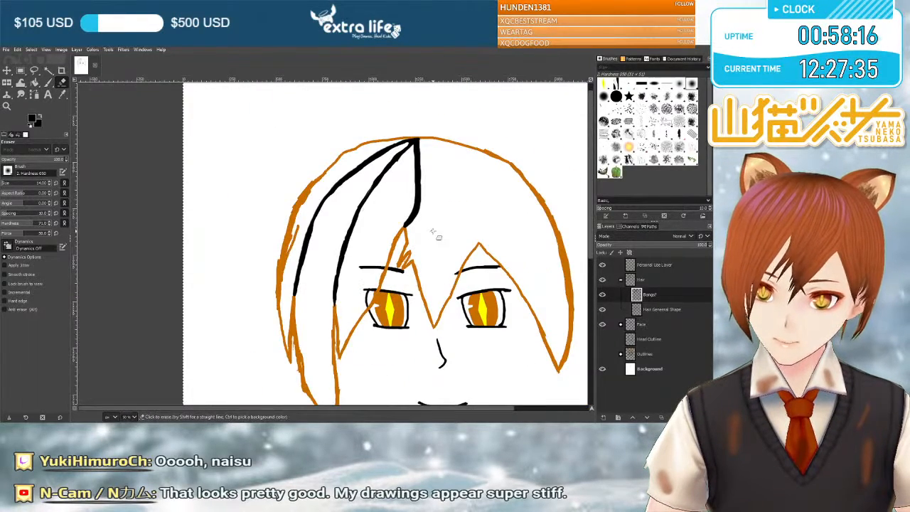
{"action": "scroll", "coordinate": [432, 231], "scroll_direction": "up", "scroll_amount": 1}
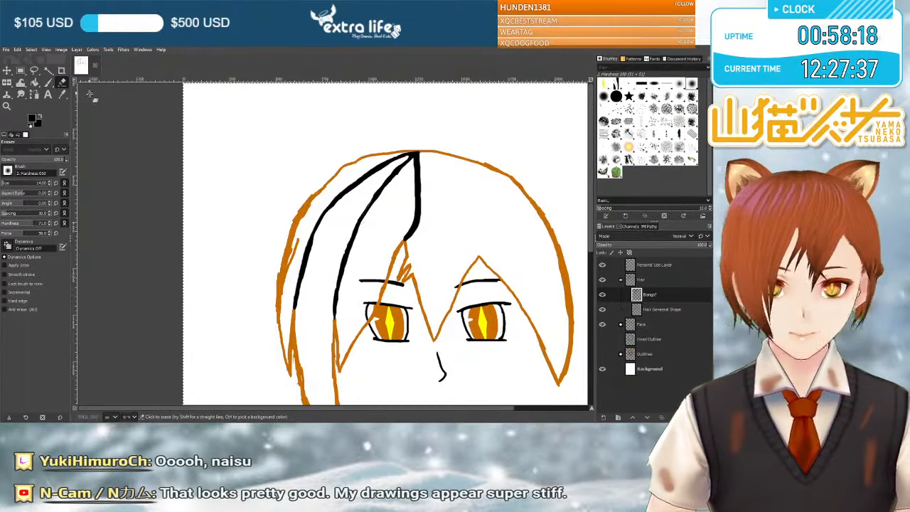
{"action": "left_click", "coordinate": [50, 83]}
{"action": "scroll", "coordinate": [388, 218], "scroll_direction": "right", "scroll_amount": 2}
{"action": "scroll", "coordinate": [382, 222], "scroll_direction": "up", "scroll_amount": 2}
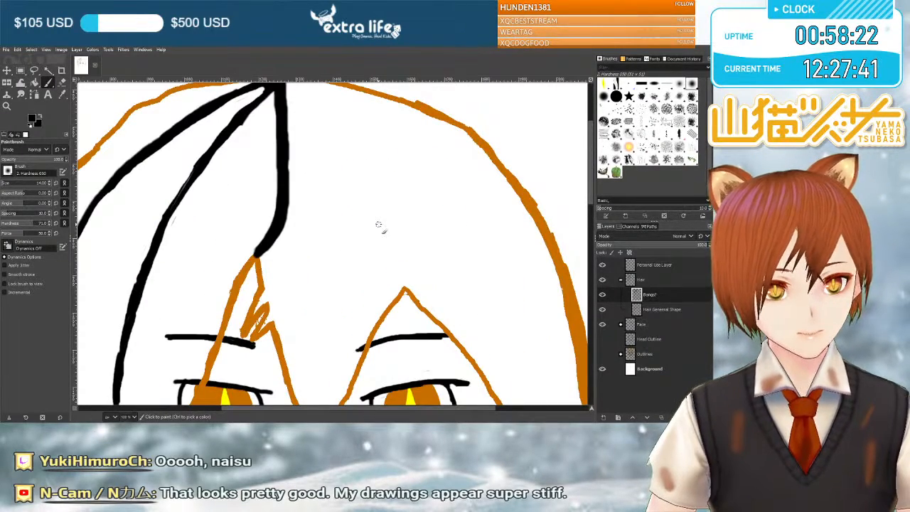
{"action": "left_click_drag", "start_coordinate": [257, 297], "coordinate": [273, 276]}
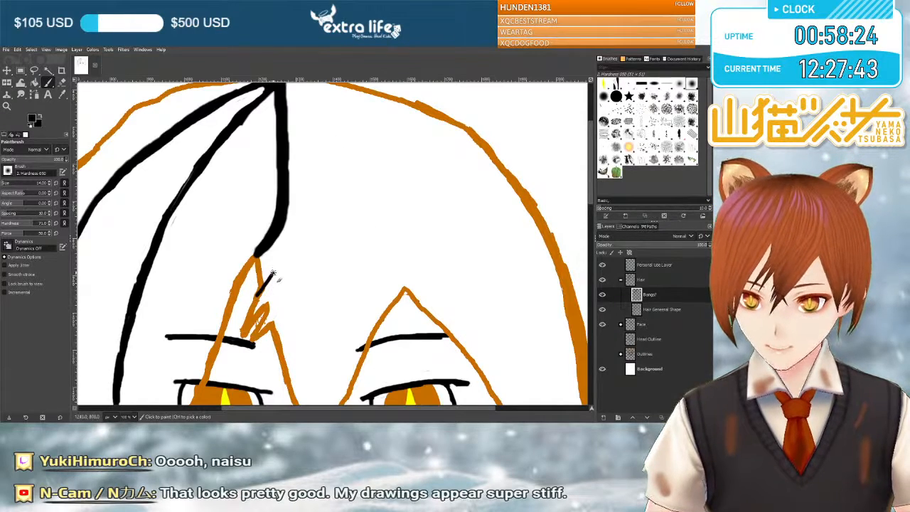
{"action": "left_click_drag", "start_coordinate": [292, 239], "coordinate": [291, 205]}
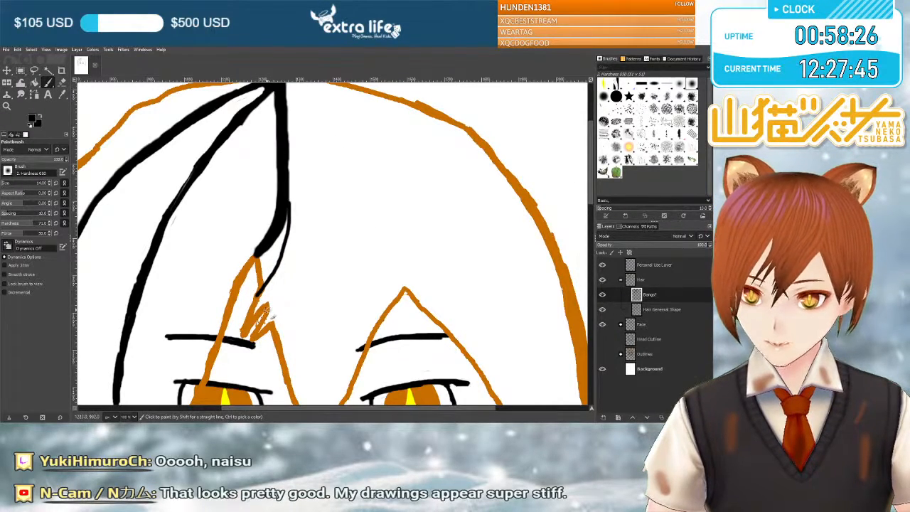
{"action": "left_click_drag", "start_coordinate": [274, 301], "coordinate": [289, 248]}
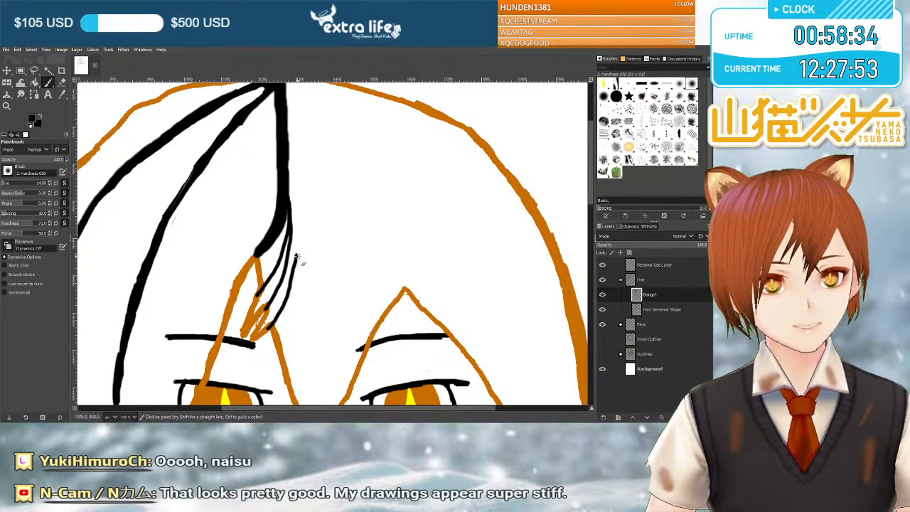
{"action": "left_click_drag", "start_coordinate": [297, 279], "coordinate": [296, 187]}
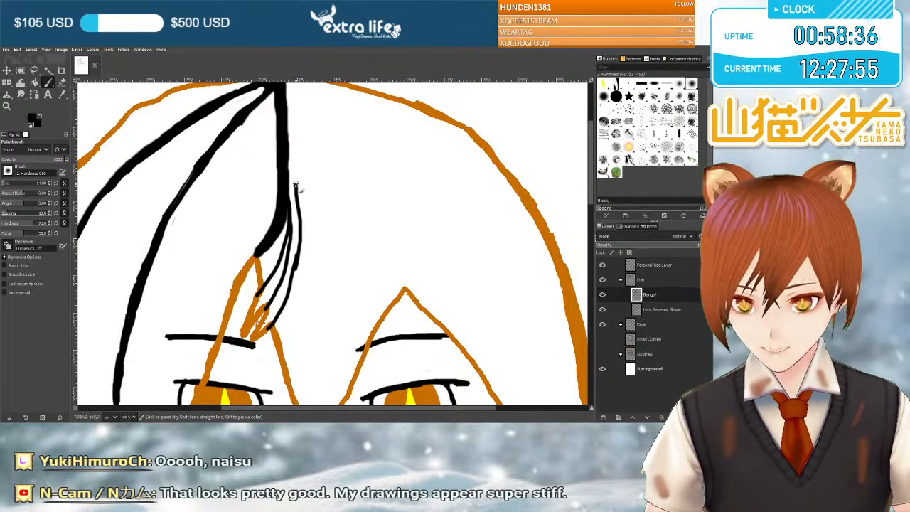
Draw a long thin black strand from the crown down beside the central parting line and thicken its curved middle.
{"action": "scroll", "coordinate": [296, 185], "scroll_direction": "up", "scroll_amount": 2}
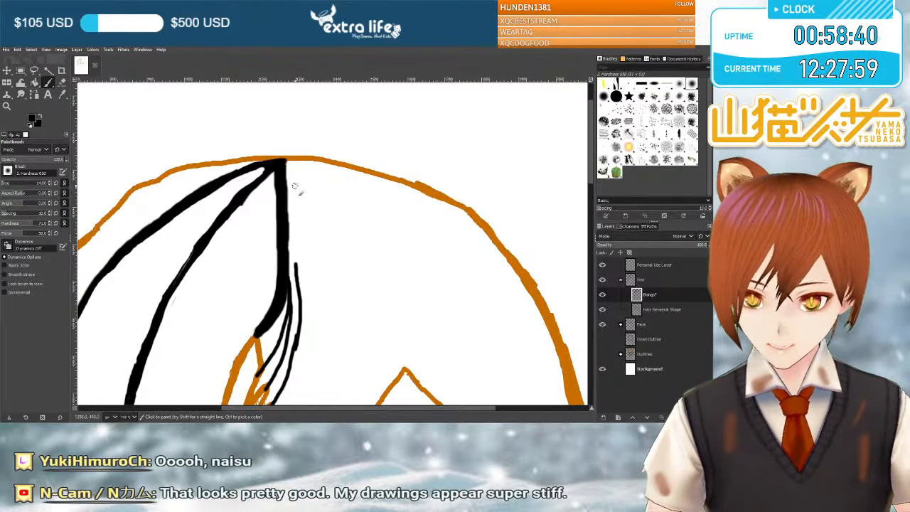
{"action": "left_click_drag", "start_coordinate": [285, 163], "coordinate": [293, 201]}
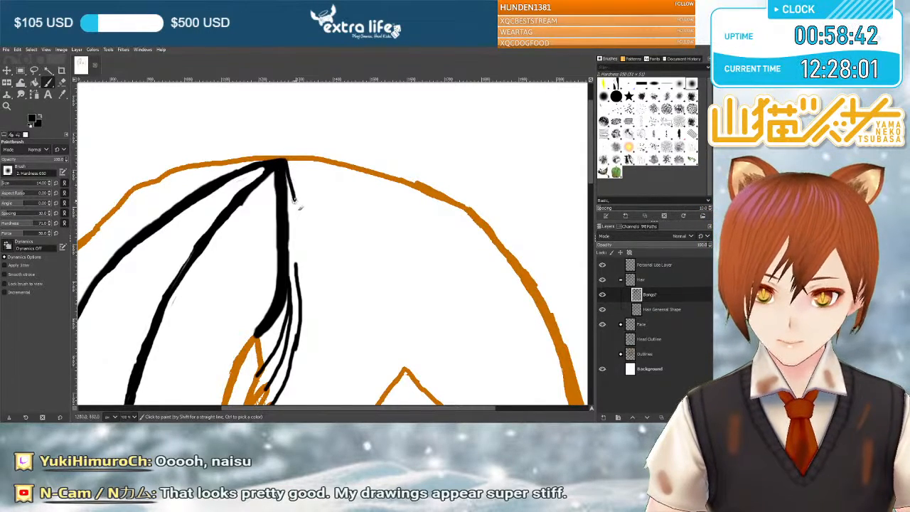
{"action": "left_click_drag", "start_coordinate": [306, 268], "coordinate": [306, 299]}
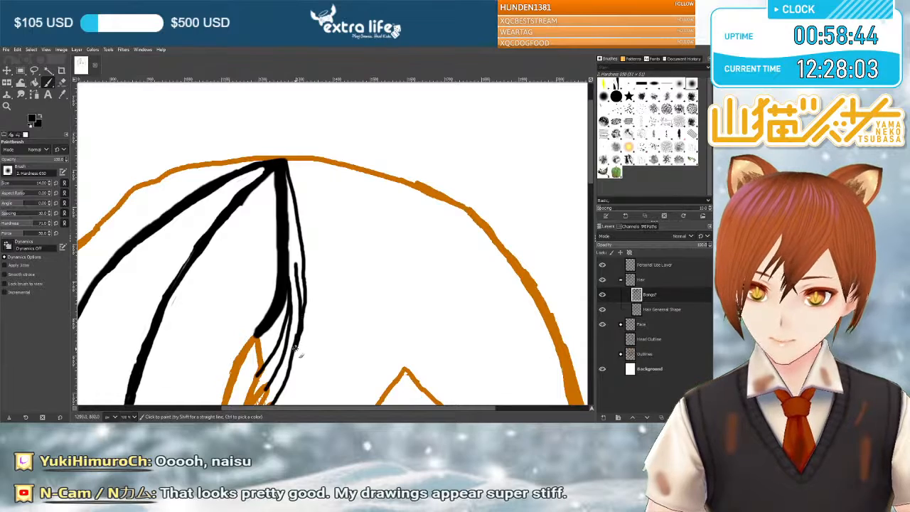
{"action": "scroll", "coordinate": [293, 355], "scroll_direction": "down", "scroll_amount": 3}
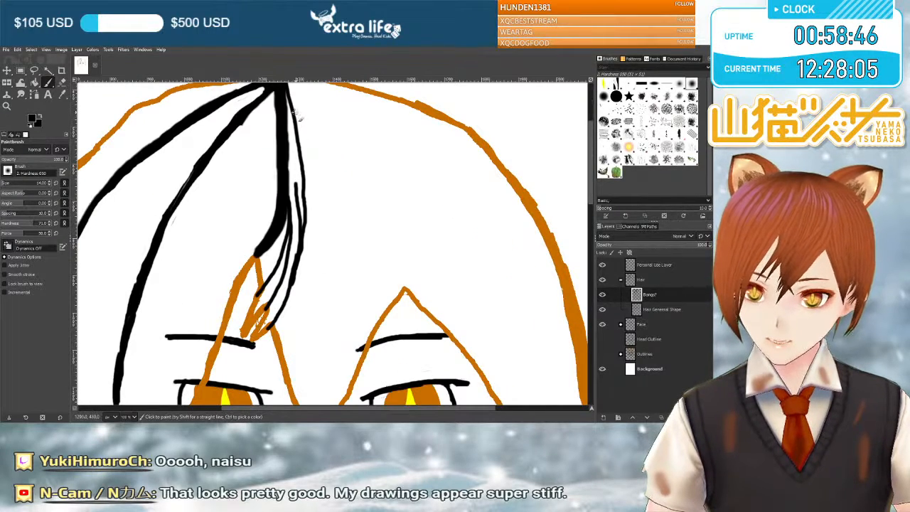
{"action": "left_click_drag", "start_coordinate": [291, 102], "coordinate": [297, 134]}
{"action": "left_click_drag", "start_coordinate": [304, 172], "coordinate": [312, 220]}
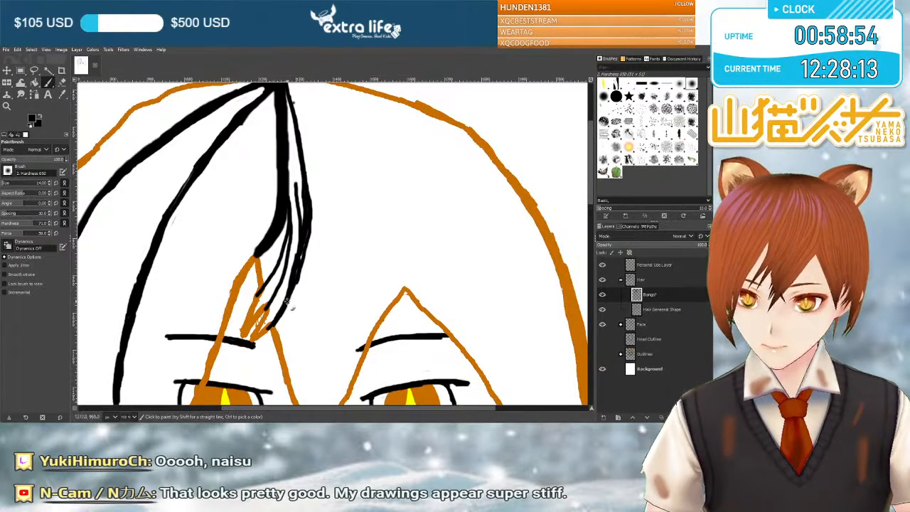
Paint a black hair strand from the orange scribbled notch down past the orange V point between the eyes and thicken its lower half.
{"action": "scroll", "coordinate": [302, 241], "scroll_direction": "down", "scroll_amount": 5}
{"action": "scroll", "coordinate": [304, 227], "scroll_direction": "up", "scroll_amount": 3}
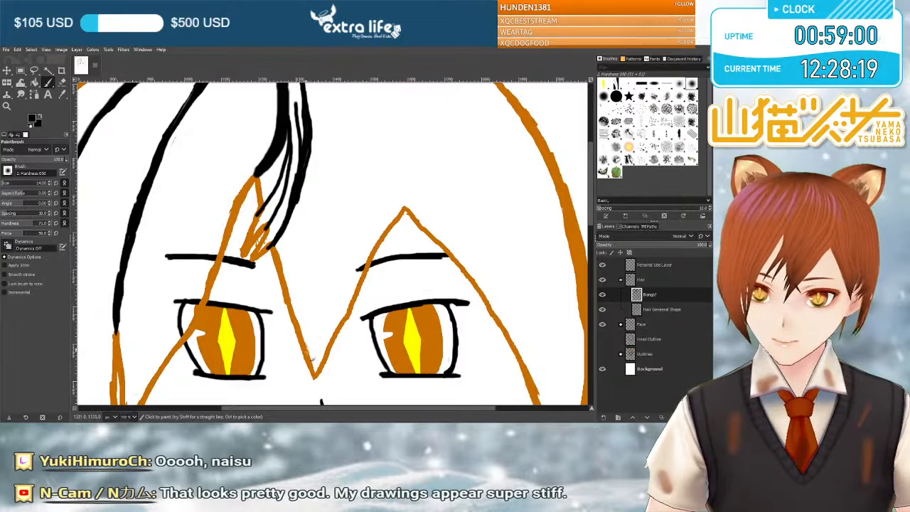
{"action": "left_click_drag", "start_coordinate": [278, 268], "coordinate": [299, 319]}
{"action": "left_click_drag", "start_coordinate": [319, 353], "coordinate": [336, 377]}
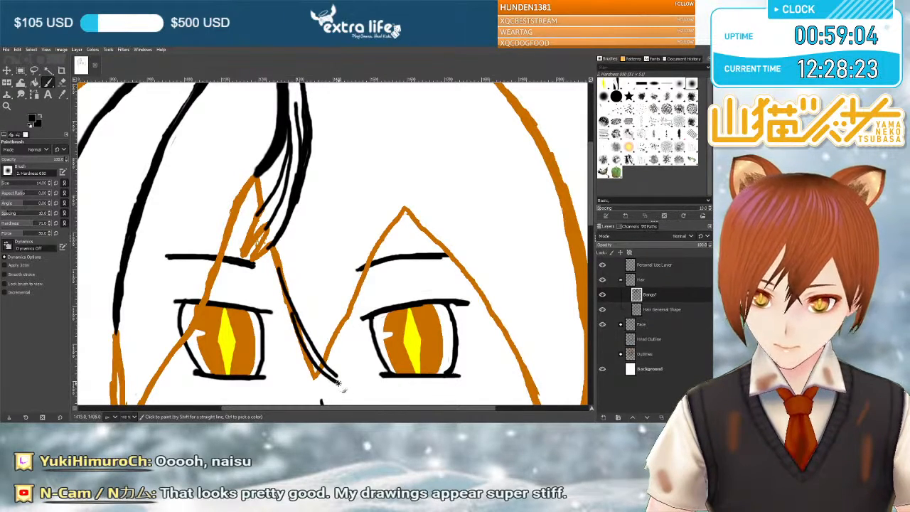
{"action": "left_click_drag", "start_coordinate": [323, 362], "coordinate": [297, 304]}
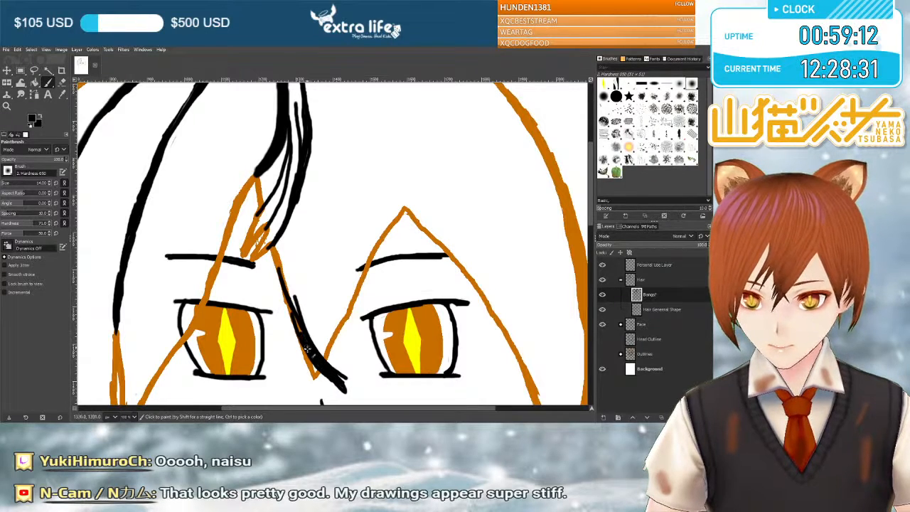
{"action": "scroll", "coordinate": [300, 331], "scroll_direction": "down", "scroll_amount": 3}
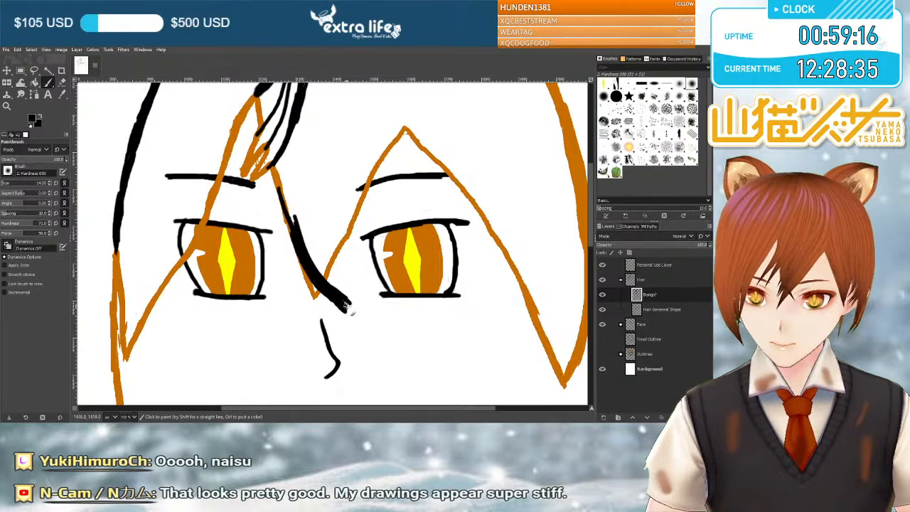
Erase the blunt lower end of the strand between the eyes into a taper and repaint its thin pointed tip.
{"action": "key", "text": "shift+e"}
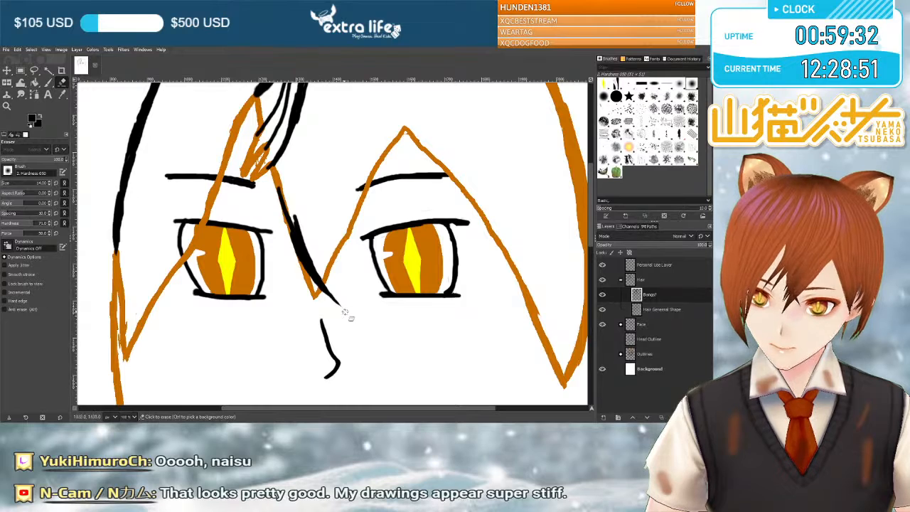
{"action": "key", "text": "p"}
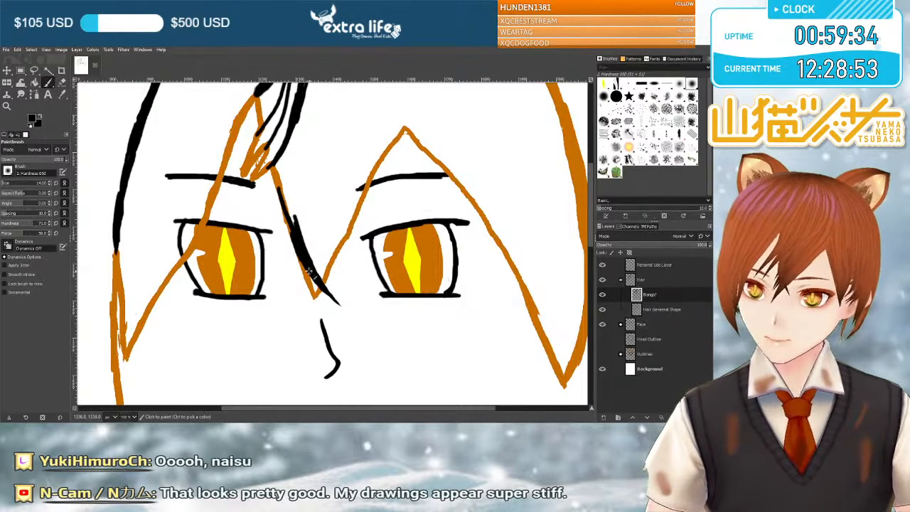
{"action": "left_click_drag", "start_coordinate": [321, 282], "coordinate": [327, 286]}
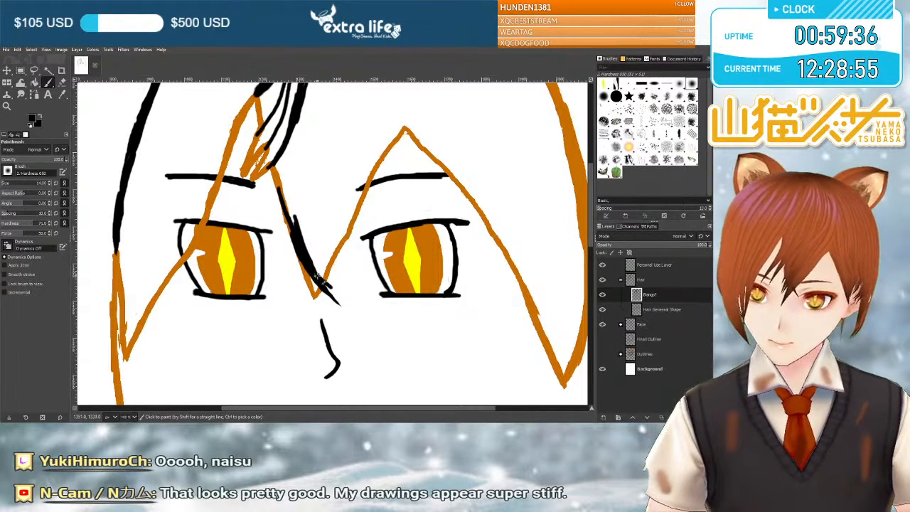
{"action": "left_click_drag", "start_coordinate": [342, 305], "coordinate": [345, 307]}
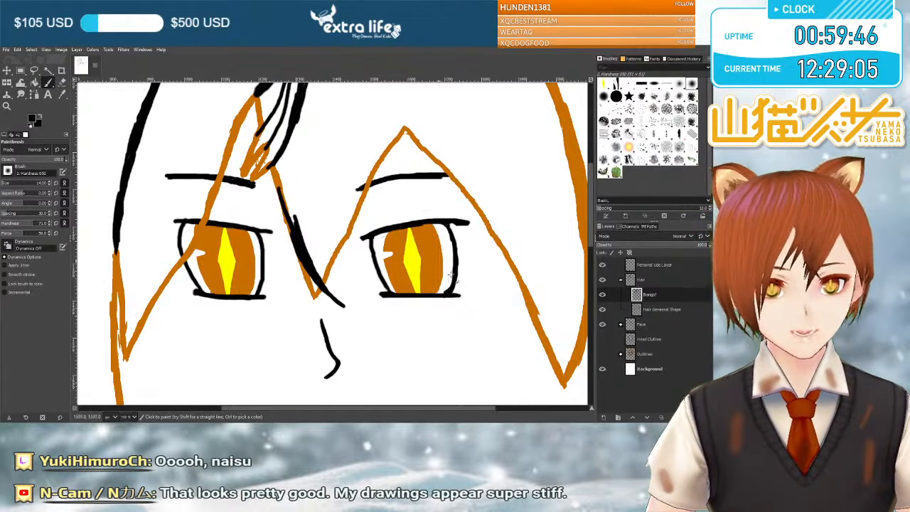
{"action": "scroll", "coordinate": [447, 291], "scroll_direction": "down", "scroll_amount": 1}
{"action": "scroll", "coordinate": [447, 292], "scroll_direction": "up", "scroll_amount": 2}
{"action": "scroll", "coordinate": [444, 309], "scroll_direction": "down", "scroll_amount": 1}
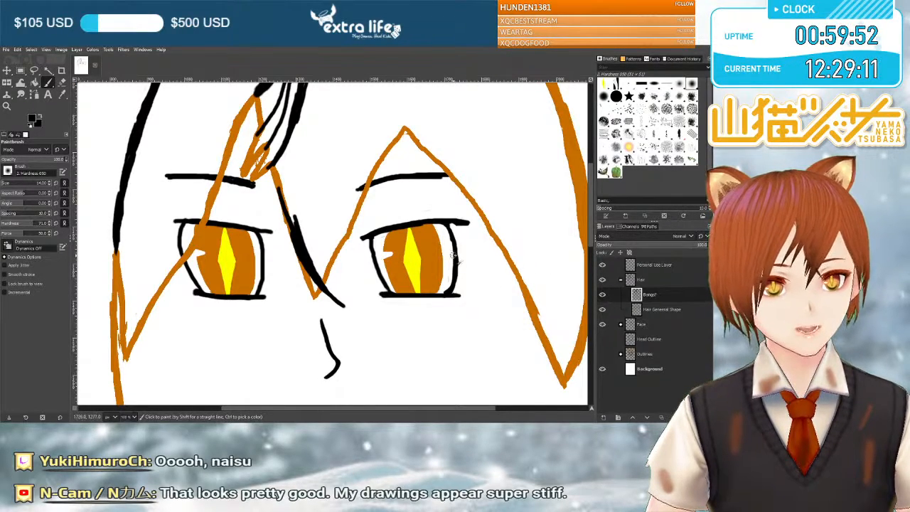
{"action": "scroll", "coordinate": [374, 265], "scroll_direction": "down", "scroll_amount": 2}
{"action": "scroll", "coordinate": [372, 267], "scroll_direction": "up", "scroll_amount": 2}
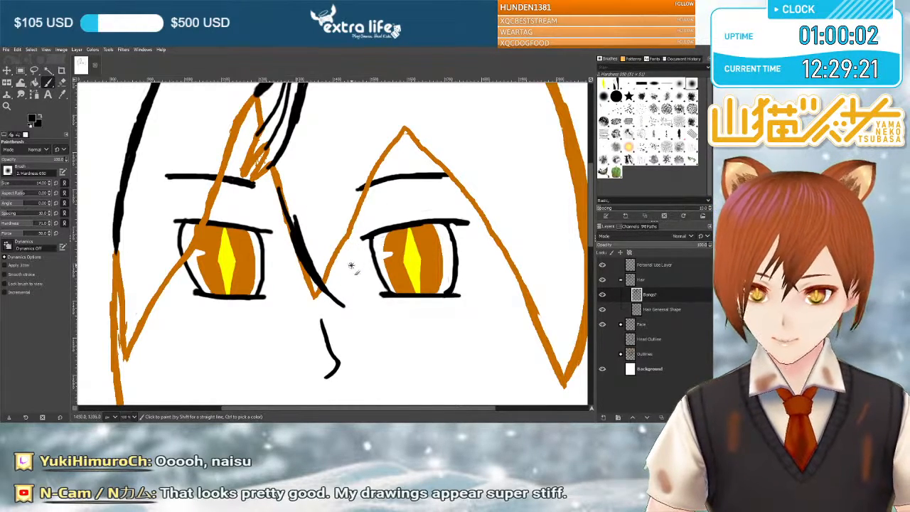
{"action": "left_click_drag", "start_coordinate": [349, 264], "coordinate": [272, 178]}
{"action": "mouse_move", "coordinate": [350, 263]}
{"action": "left_mouse_down"}
{"action": "mouse_move", "coordinate": [281, 186]}
{"action": "mouse_move", "coordinate": [350, 263]}
{"action": "left_mouse_up"}
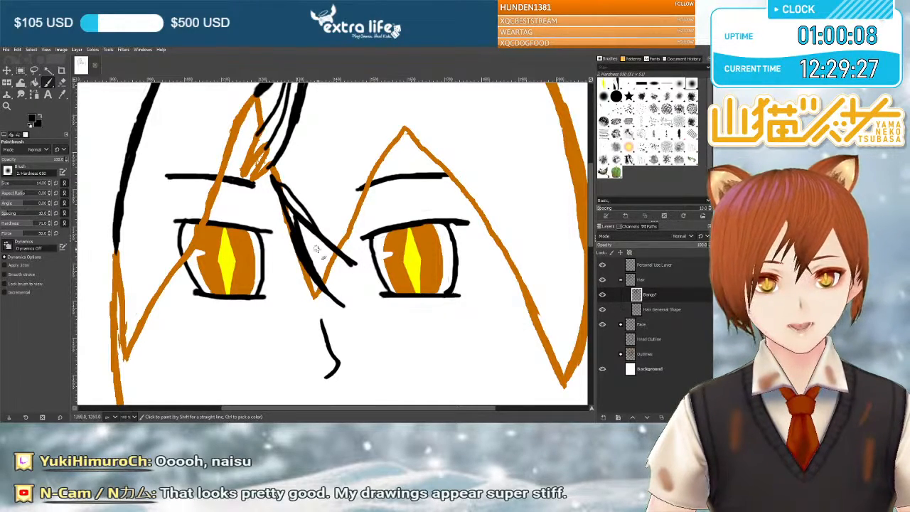
{"action": "key", "text": "ctrl+z"}
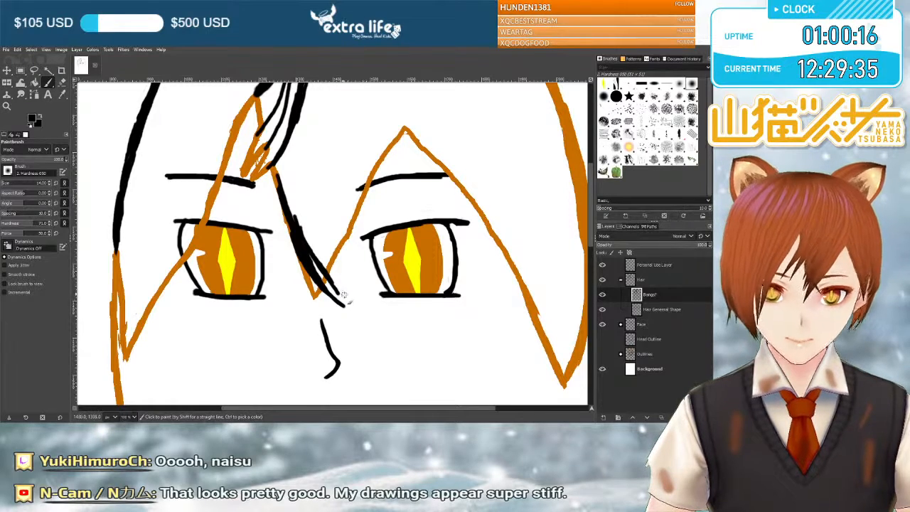
Thicken the inner edge and lower tip of the black strand between the eyes with overlapping brush strokes.
{"action": "left_click_drag", "start_coordinate": [346, 304], "coordinate": [301, 241]}
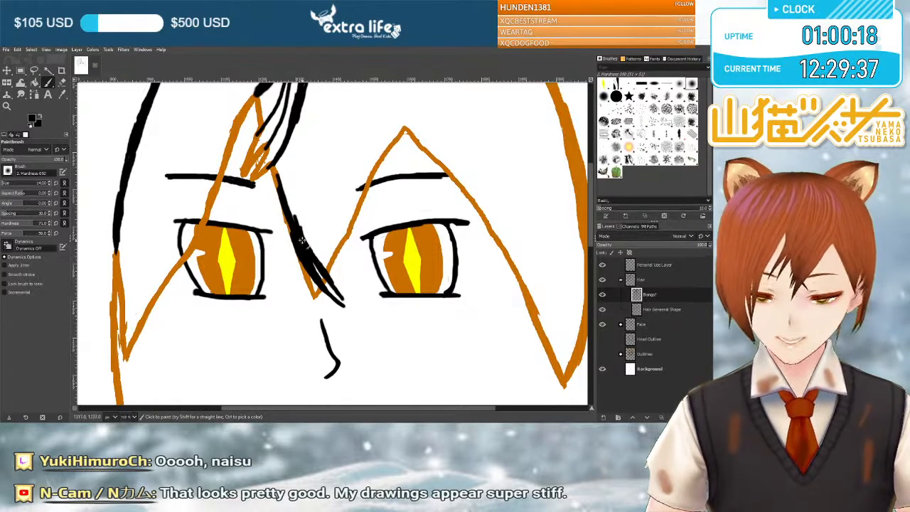
{"action": "left_click_drag", "start_coordinate": [348, 307], "coordinate": [317, 269]}
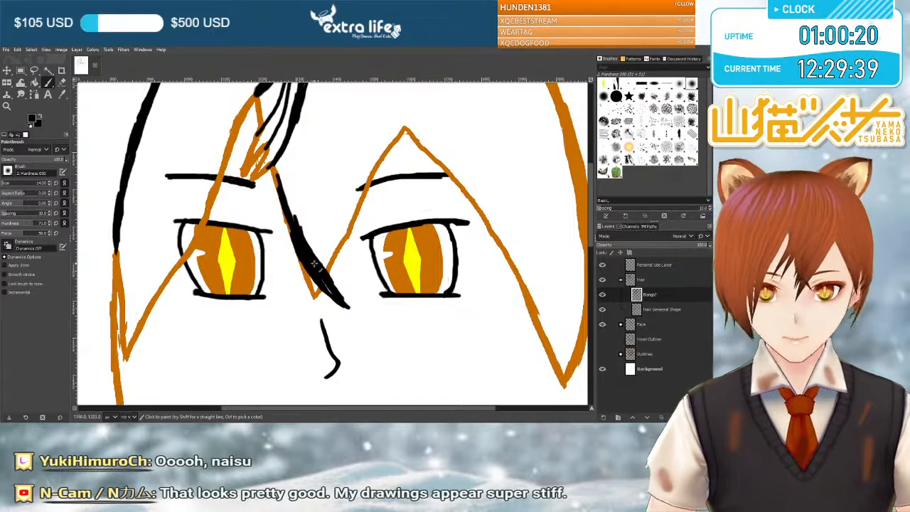
{"action": "mouse_move", "coordinate": [320, 267]}
{"action": "left_mouse_down"}
{"action": "mouse_move", "coordinate": [278, 183]}
{"action": "mouse_move", "coordinate": [317, 260]}
{"action": "left_mouse_up"}
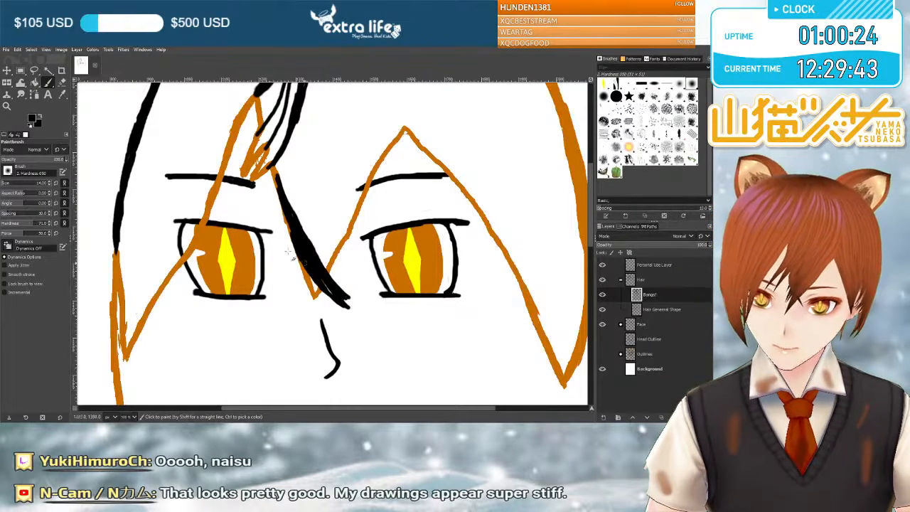
Erase excess black from the tip and outer edge of the strand between the eyes to make it slimmer and smoother.
{"action": "left_click", "coordinate": [62, 82]}
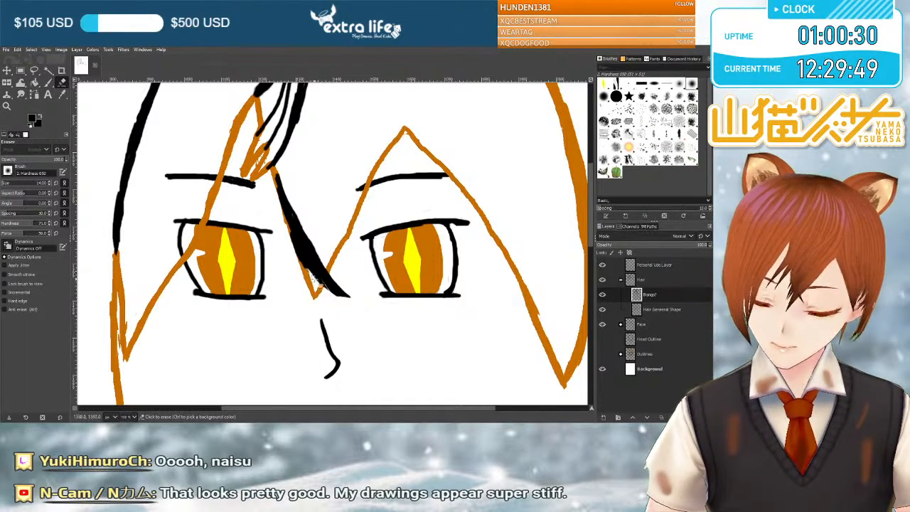
{"action": "left_click_drag", "start_coordinate": [310, 275], "coordinate": [293, 246]}
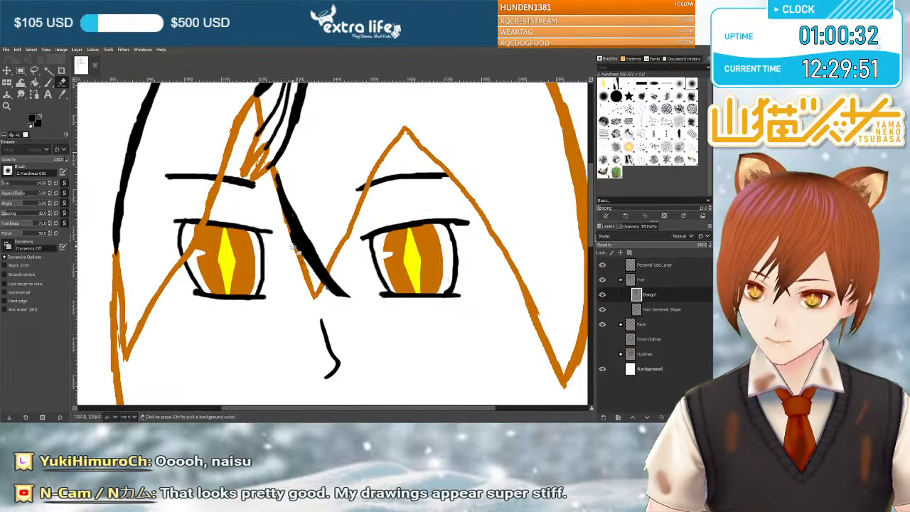
{"action": "left_click_drag", "start_coordinate": [315, 276], "coordinate": [304, 270]}
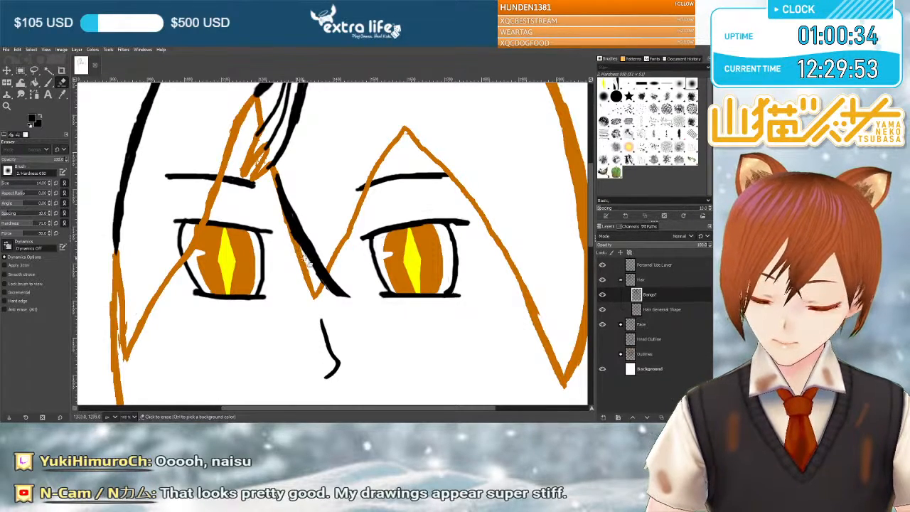
{"action": "left_click_drag", "start_coordinate": [271, 191], "coordinate": [291, 229]}
{"action": "mouse_move", "coordinate": [307, 260]}
{"action": "left_mouse_down"}
{"action": "mouse_move", "coordinate": [335, 297]}
{"action": "mouse_move", "coordinate": [318, 281]}
{"action": "left_mouse_up"}
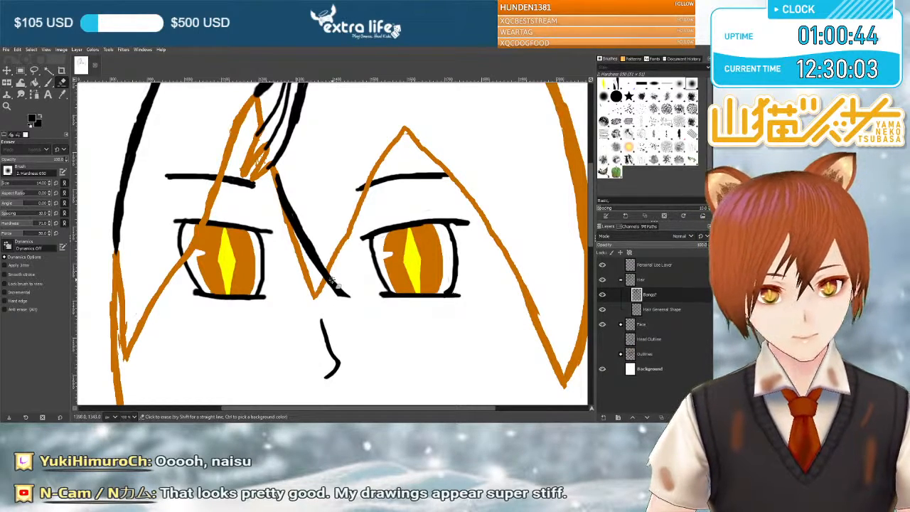
Save the image and close the drawing program.
{"action": "scroll", "coordinate": [321, 295], "scroll_direction": "up", "scroll_amount": 3}
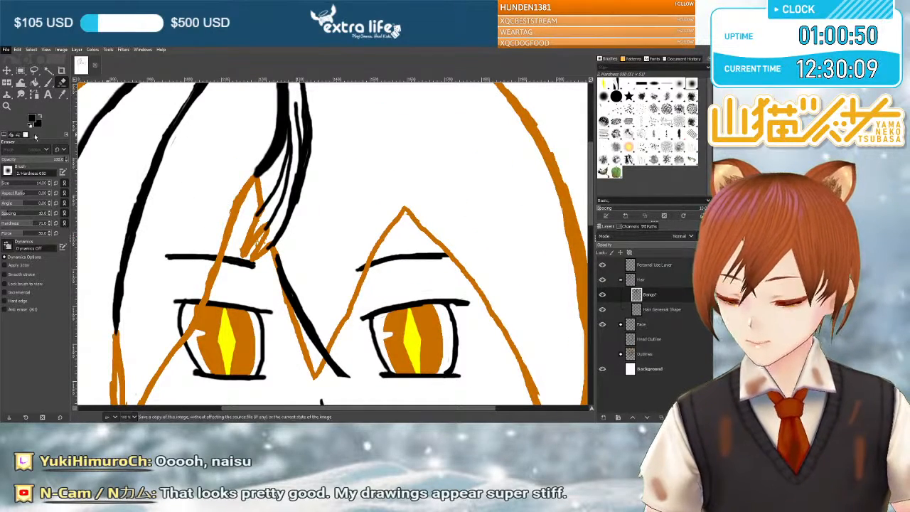
{"action": "key", "text": "ctrl+s"}
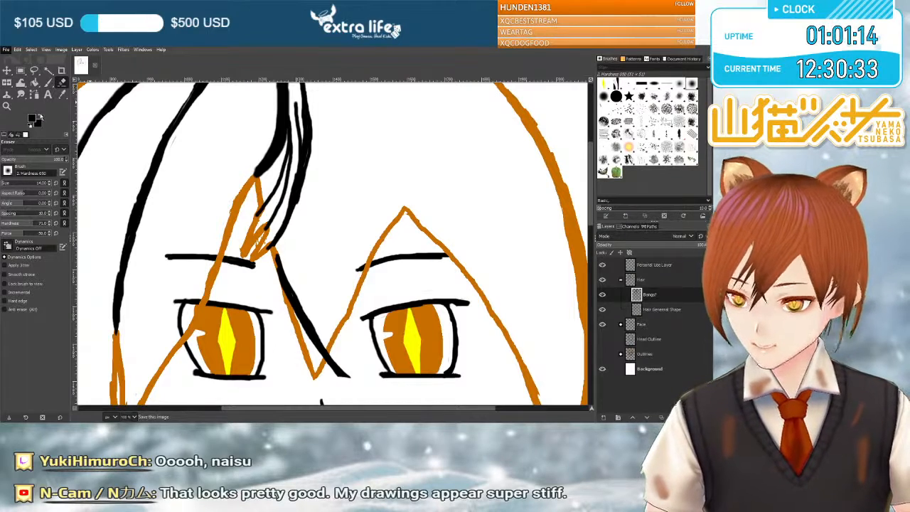
{"action": "key", "text": "ctrl+s"}
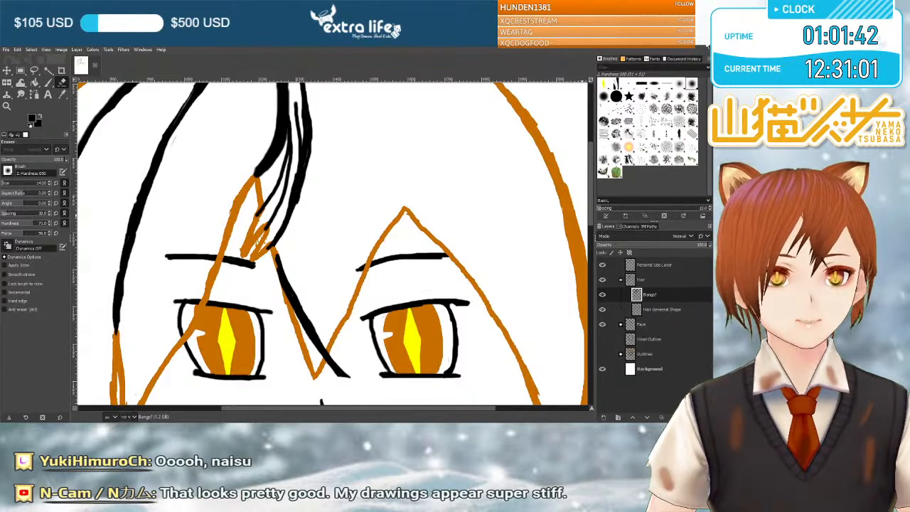
{"action": "left_click", "coordinate": [707, 45]}
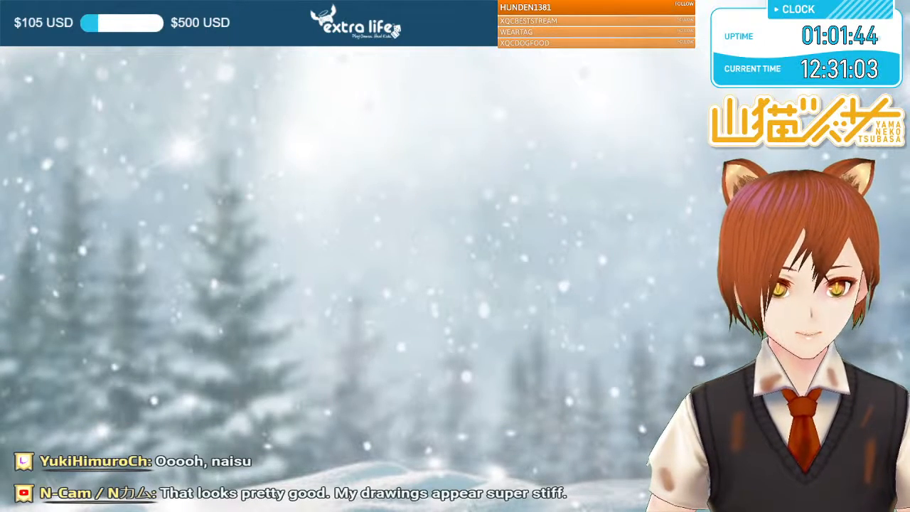